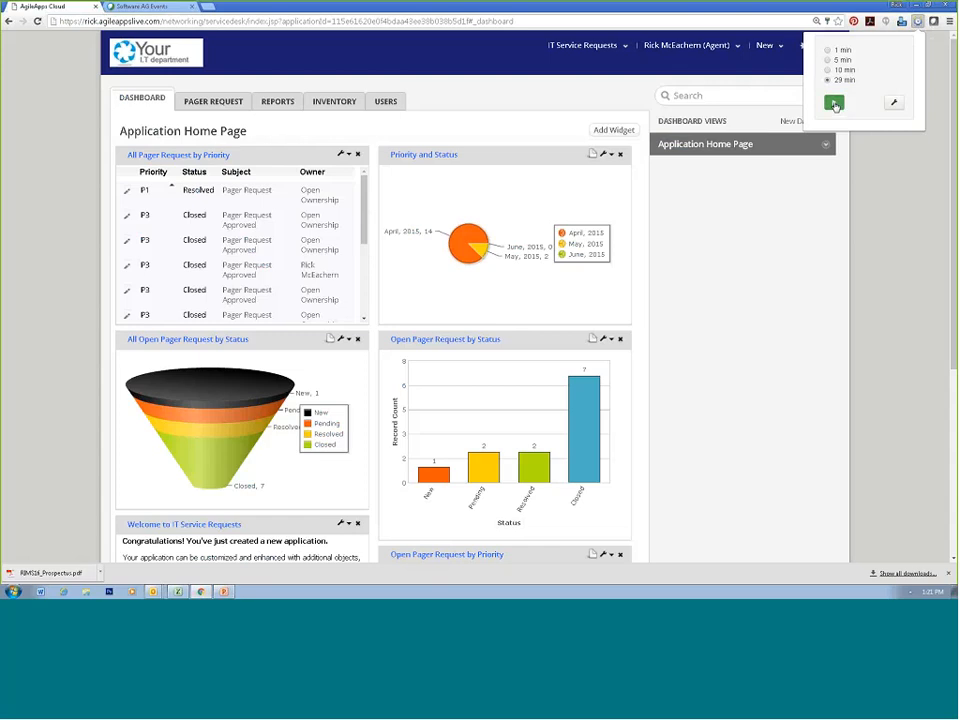
Start the browser extension's timer with the 29 min interval
{"action": "left_click", "coordinate": [834, 105]}
{"action": "left_click", "coordinate": [898, 104]}
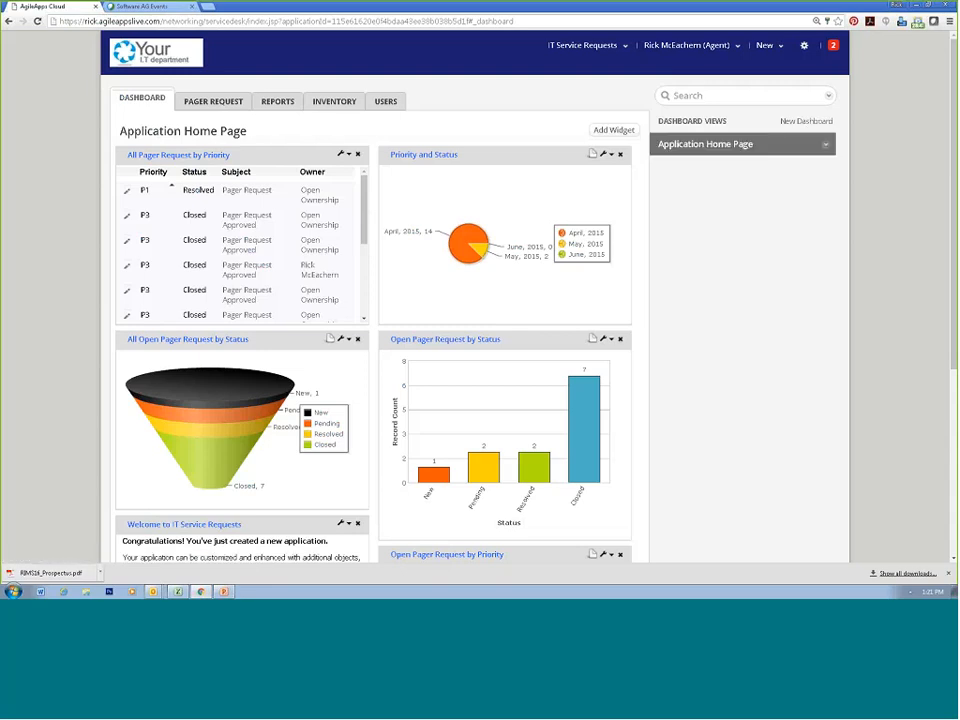
Move the Open Pager Request by Status widget above the Priority and Status widget on the dashboard
{"action": "left_click_drag", "start_coordinate": [538, 338], "coordinate": [538, 160]}
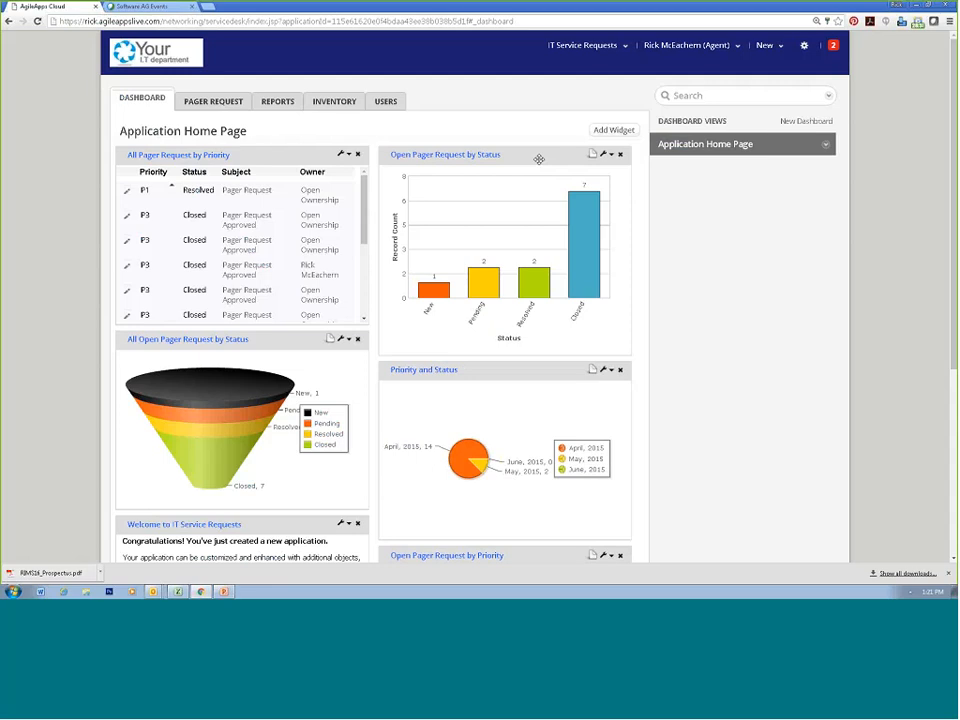
{"action": "left_click", "coordinate": [605, 47]}
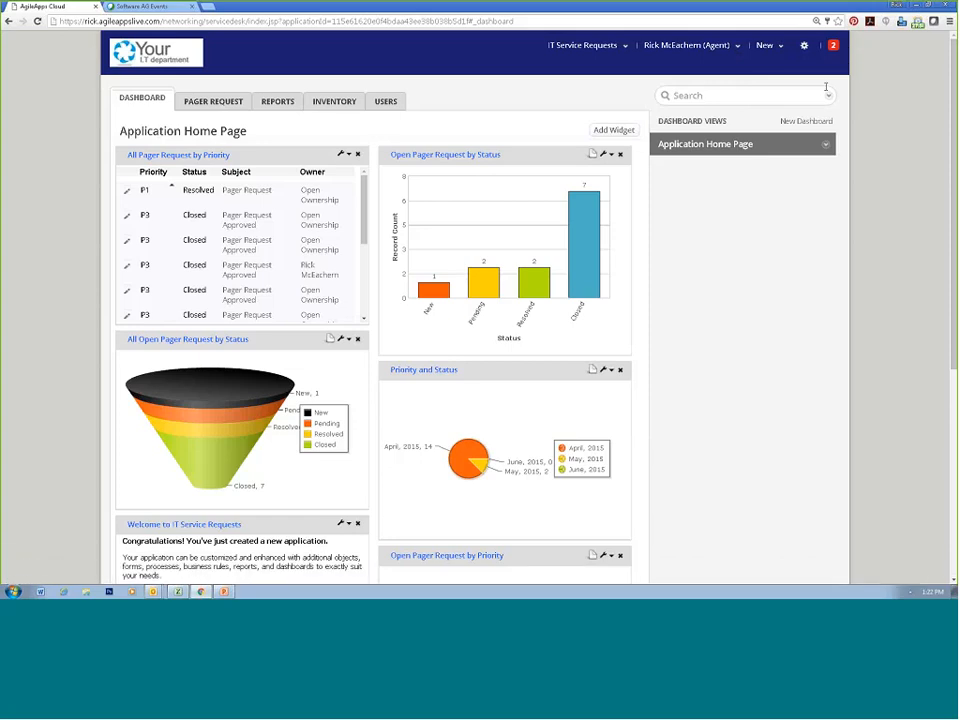
Open the Applications administration page and start creating a new application by copy/paste import
{"action": "left_click", "coordinate": [804, 45]}
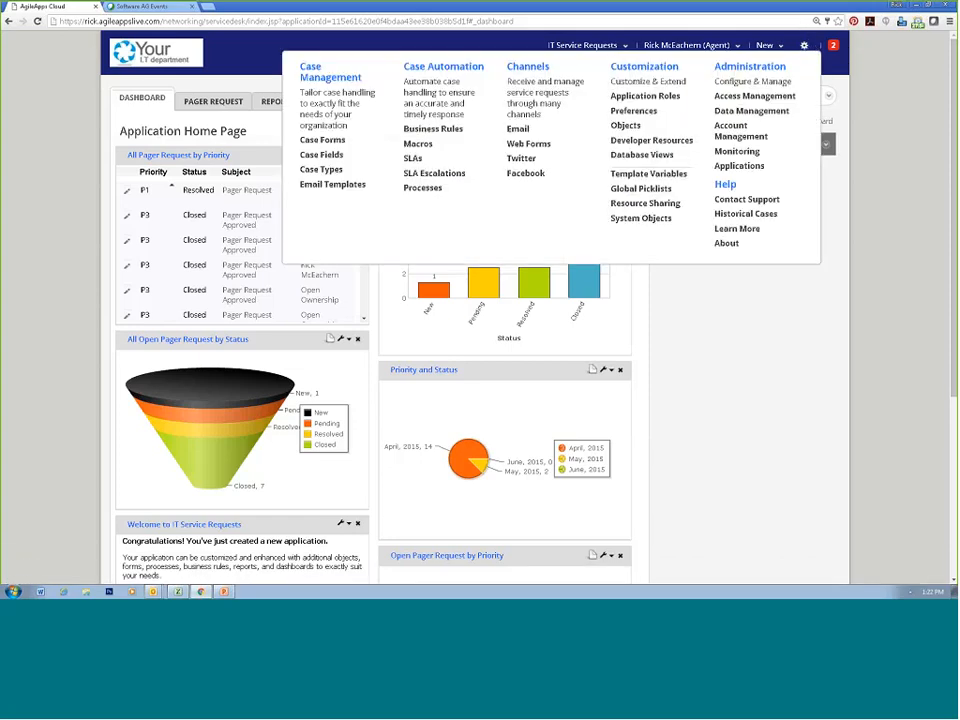
{"action": "left_click", "coordinate": [760, 170]}
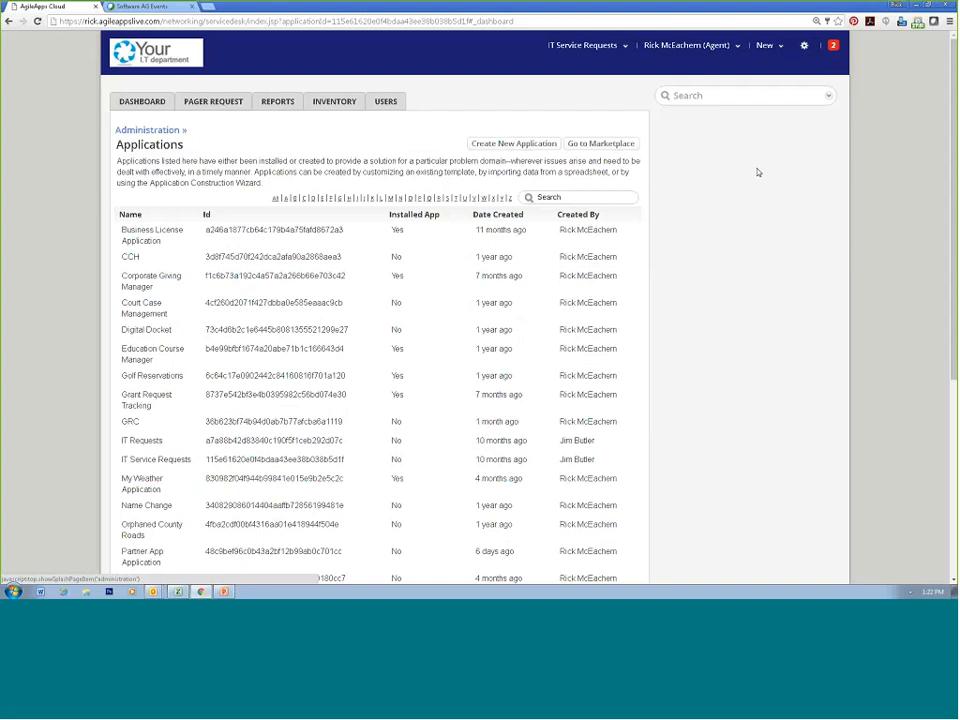
{"action": "left_click", "coordinate": [548, 150]}
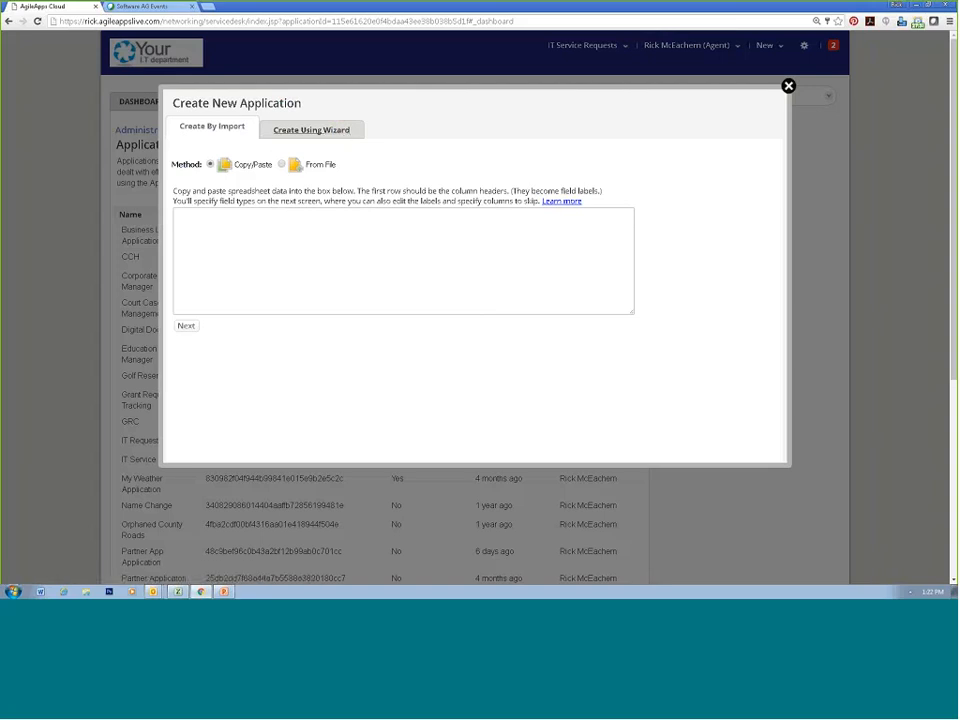
{"action": "left_click", "coordinate": [257, 254]}
Switch to the Excel workbook wM wednesday asset file.xlsx and examine its column headers and Organization entries
{"action": "mouse_move", "coordinate": [178, 591]}
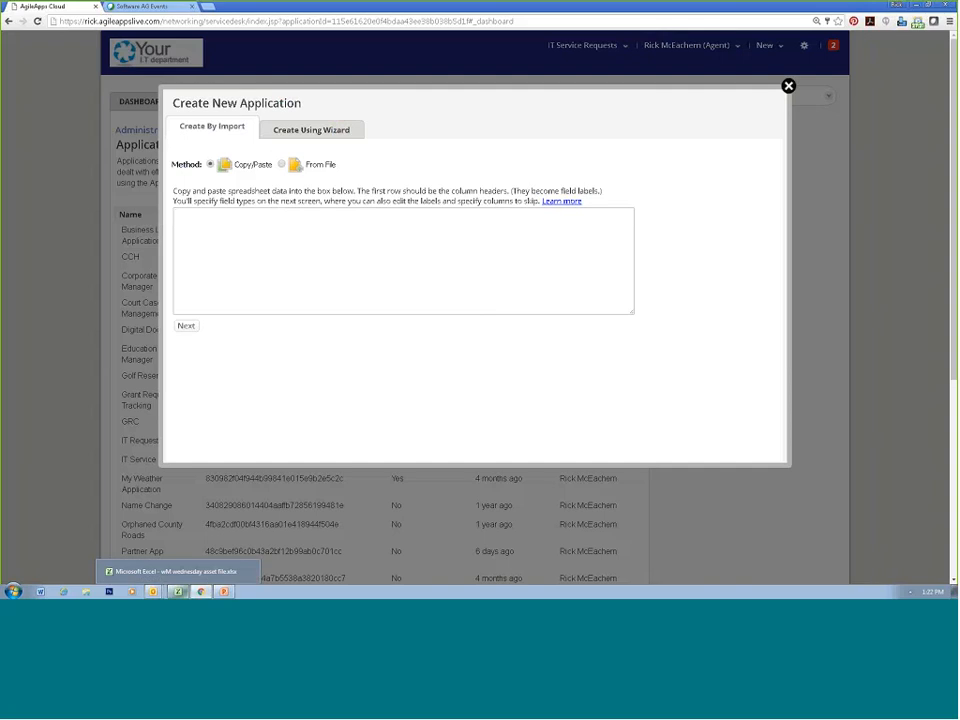
{"action": "left_click", "coordinate": [190, 575]}
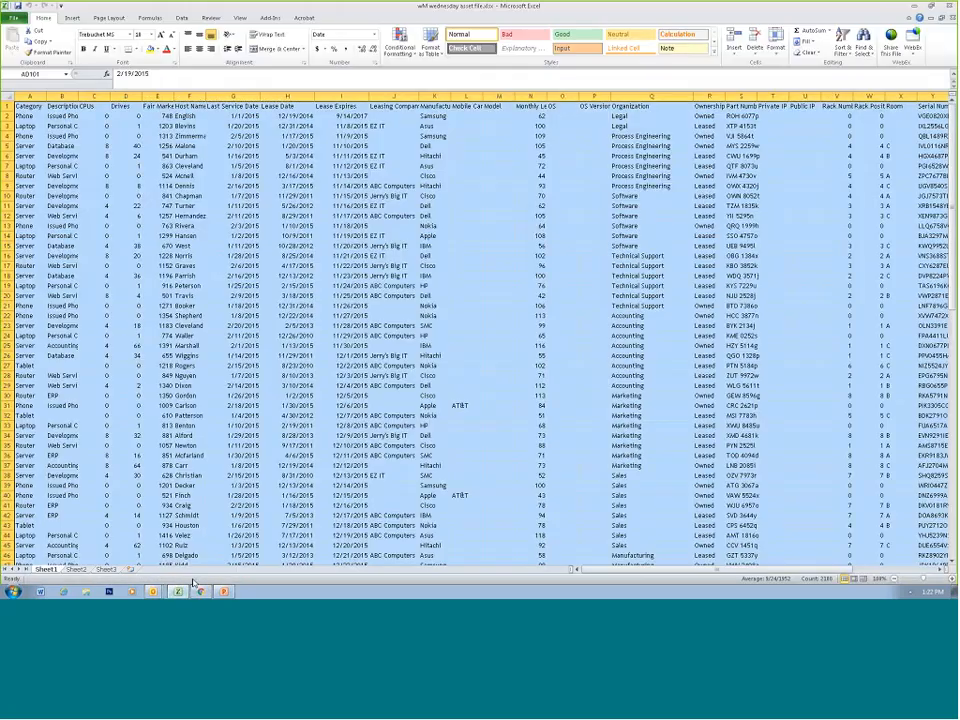
{"action": "left_click", "coordinate": [243, 257]}
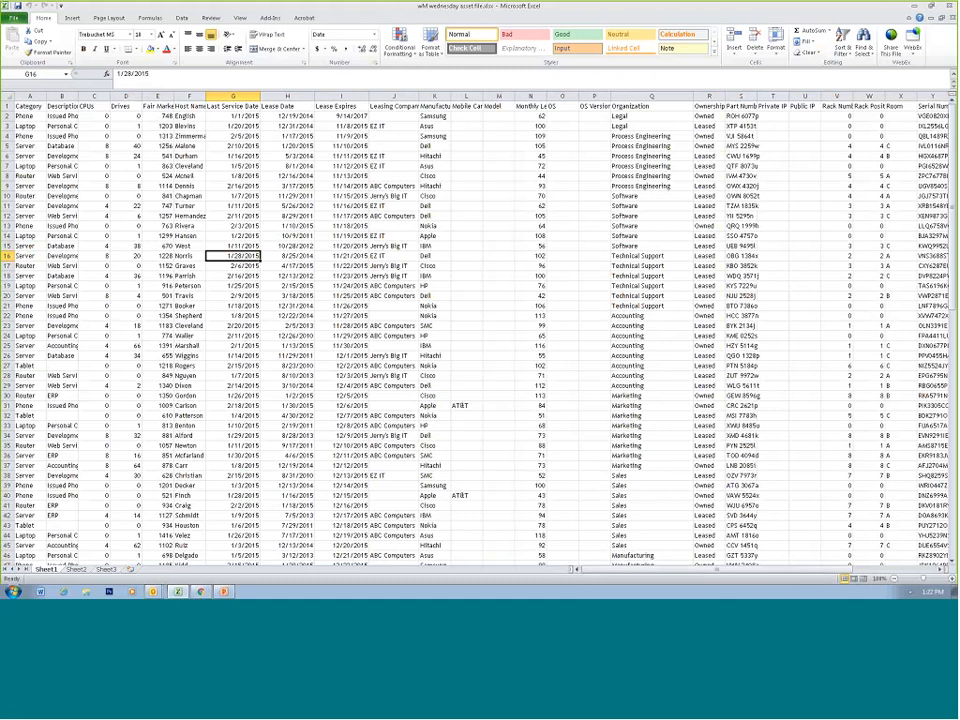
{"action": "left_click", "coordinate": [63, 106]}
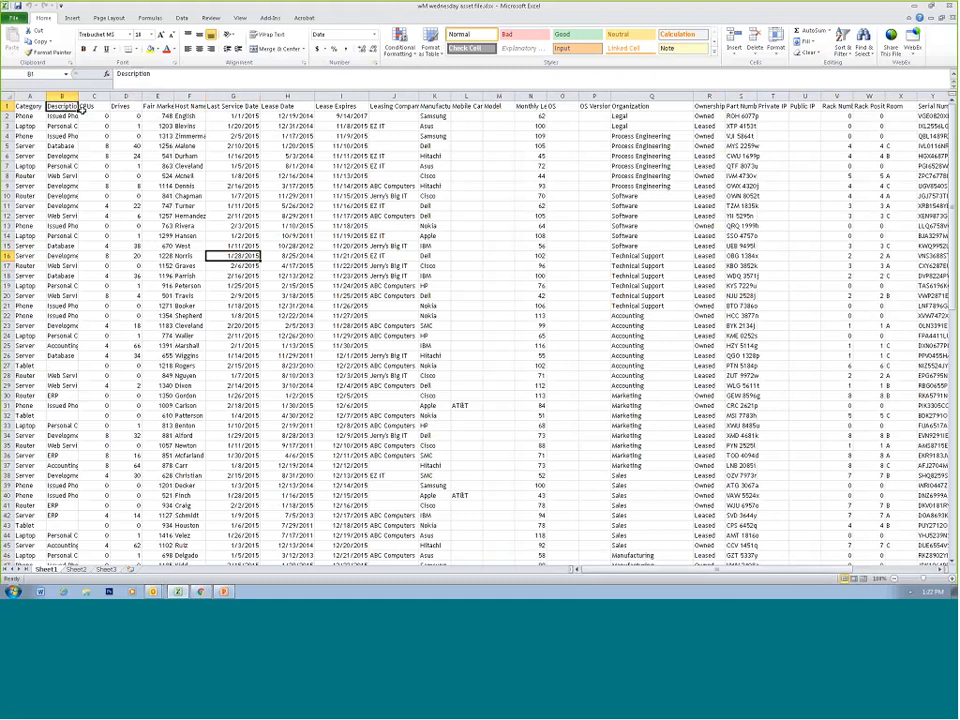
{"action": "left_click", "coordinate": [158, 106]}
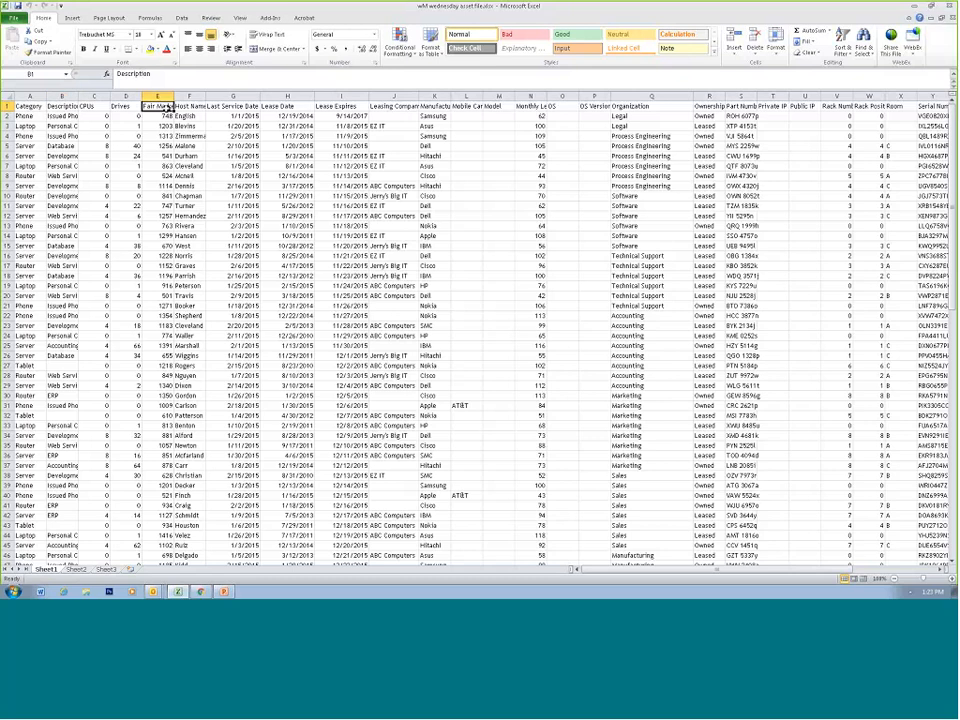
{"action": "left_click", "coordinate": [234, 106]}
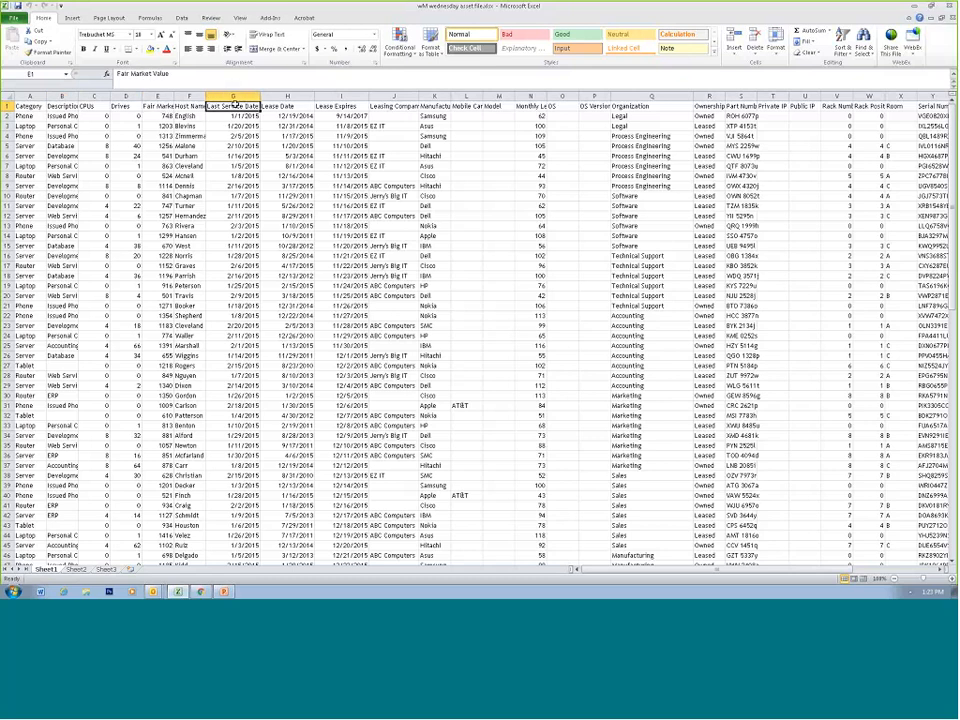
{"action": "left_click", "coordinate": [531, 106]}
{"action": "left_click_drag", "start_coordinate": [640, 126], "coordinate": [647, 176]}
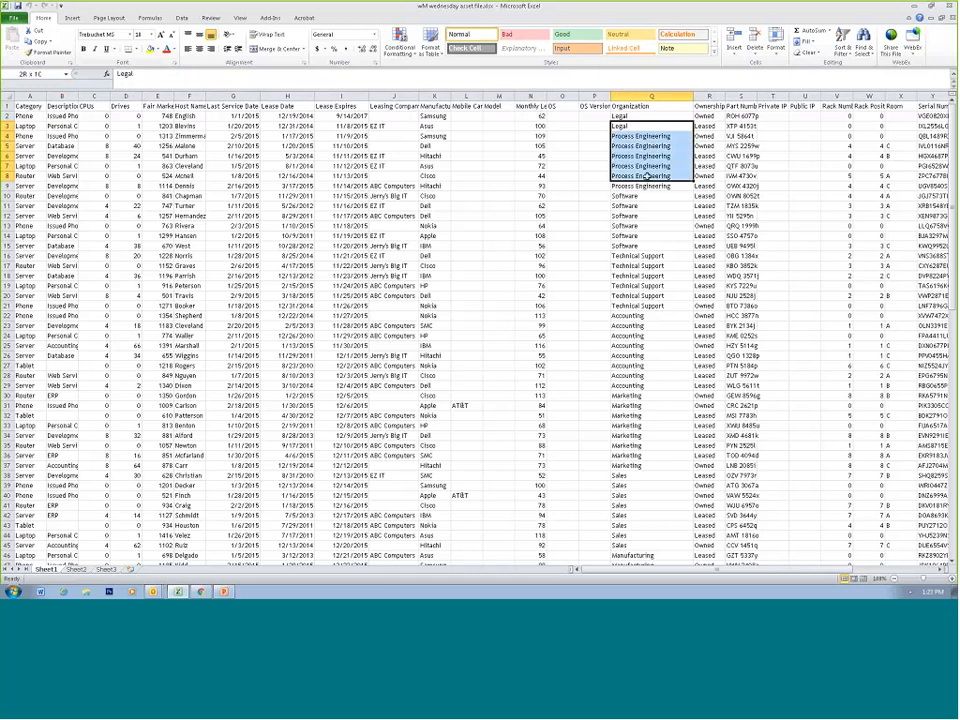
{"action": "left_click", "coordinate": [939, 571]}
{"action": "left_click", "coordinate": [939, 571]}
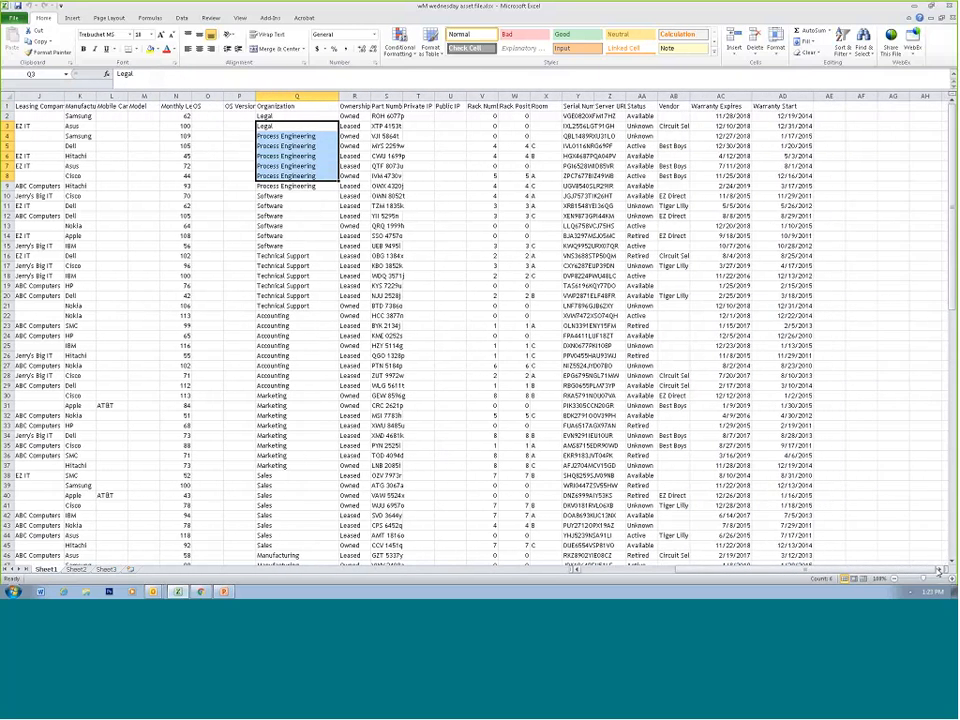
Select the whole asset table on Sheet1, from the Category header to the last Warranty Start entry, and copy it
{"action": "scroll", "coordinate": [437, 487], "scroll_direction": "down", "scroll_amount": 20}
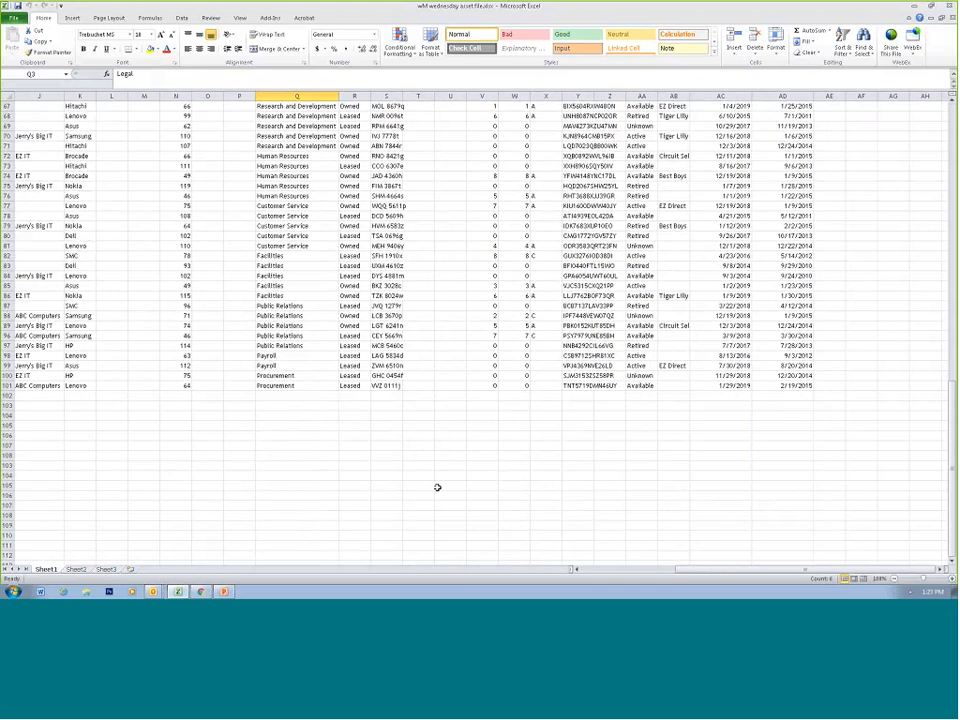
{"action": "scroll", "coordinate": [437, 487], "scroll_direction": "up", "scroll_amount": 5}
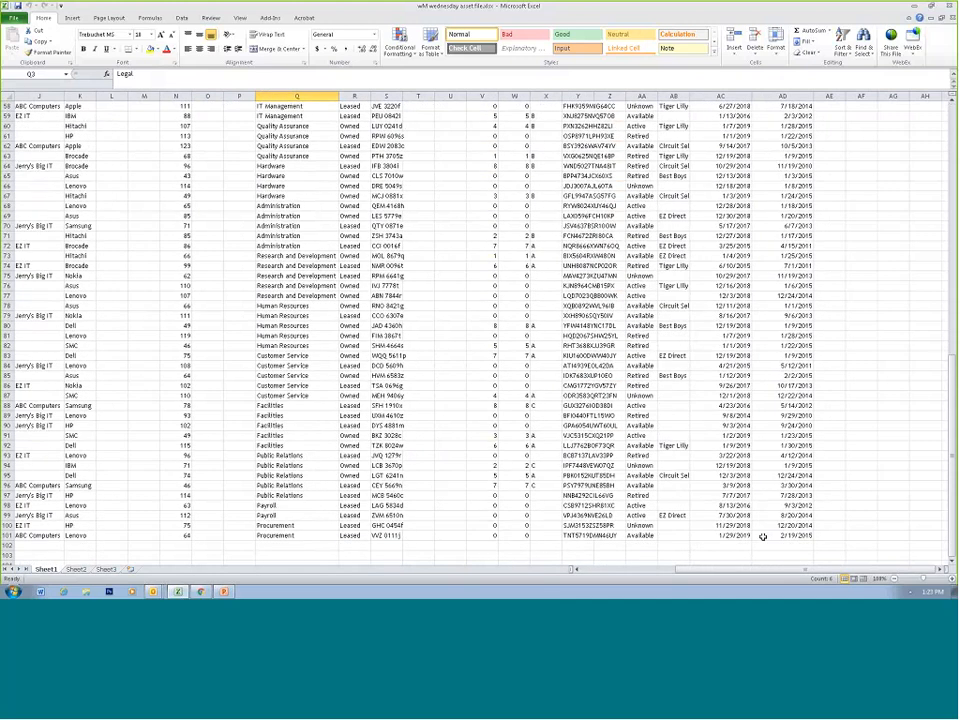
{"action": "left_click_drag", "start_coordinate": [762, 537], "coordinate": [270, 455]}
{"action": "key", "text": "ctrl+a"}
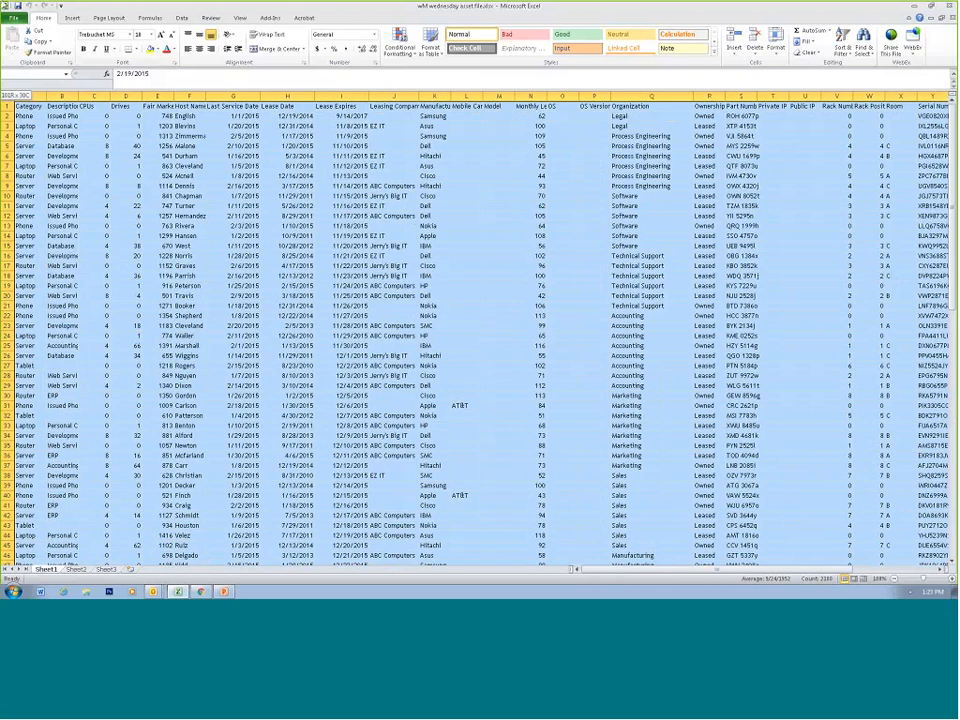
{"action": "key", "text": "ctrl+c"}
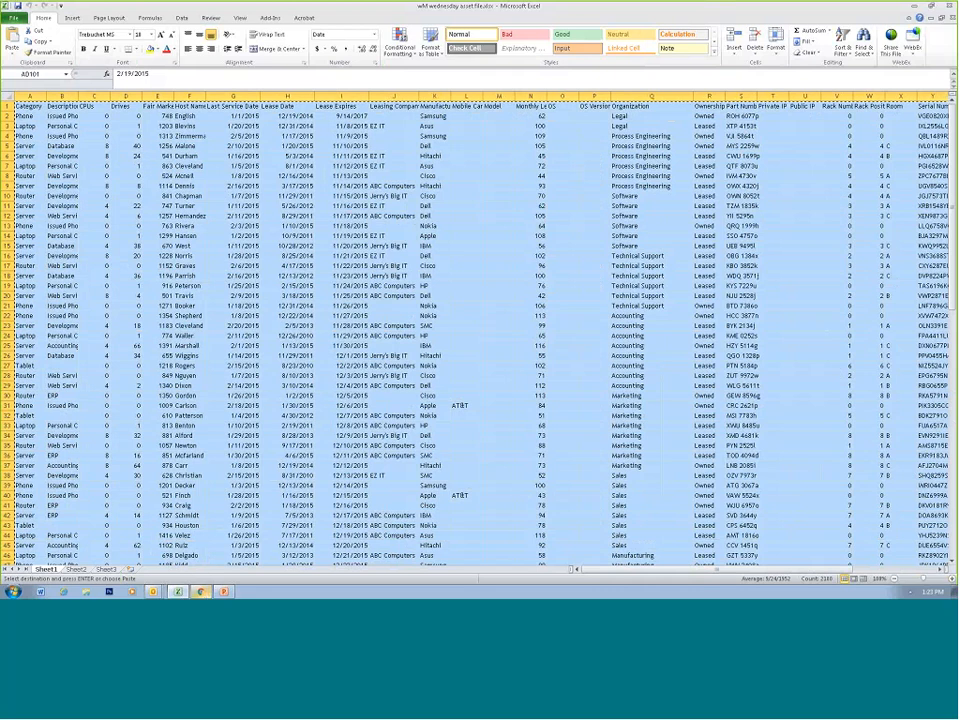
Switch back to AgileApps, paste the copied spreadsheet data into the import box and continue to the field definitions
{"action": "left_click", "coordinate": [202, 592]}
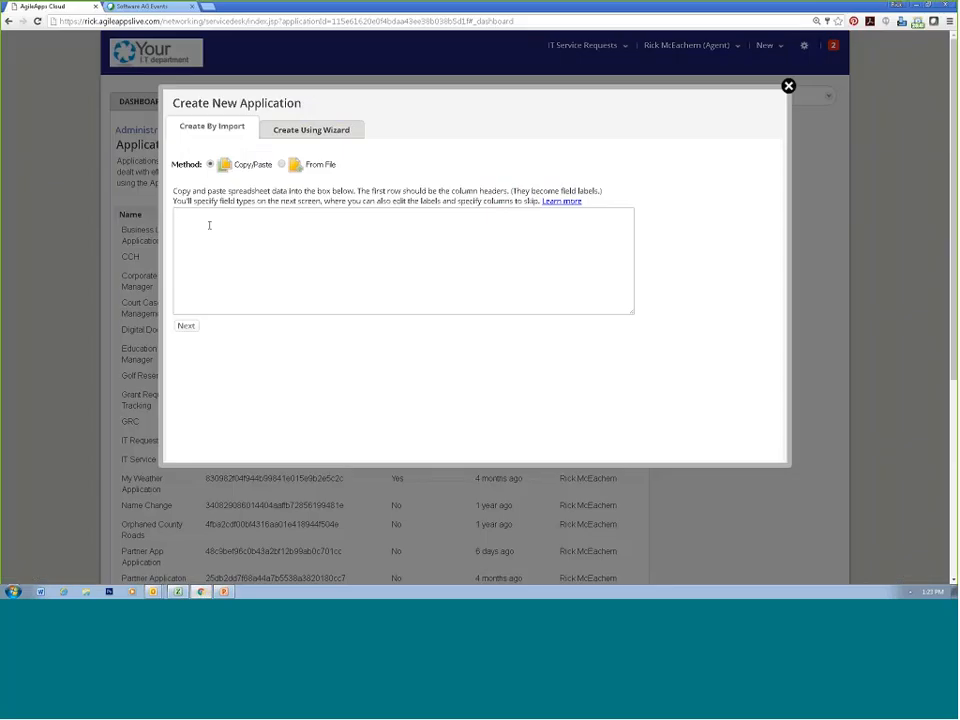
{"action": "key", "text": "ctrl+v"}
{"action": "left_click", "coordinate": [185, 328]}
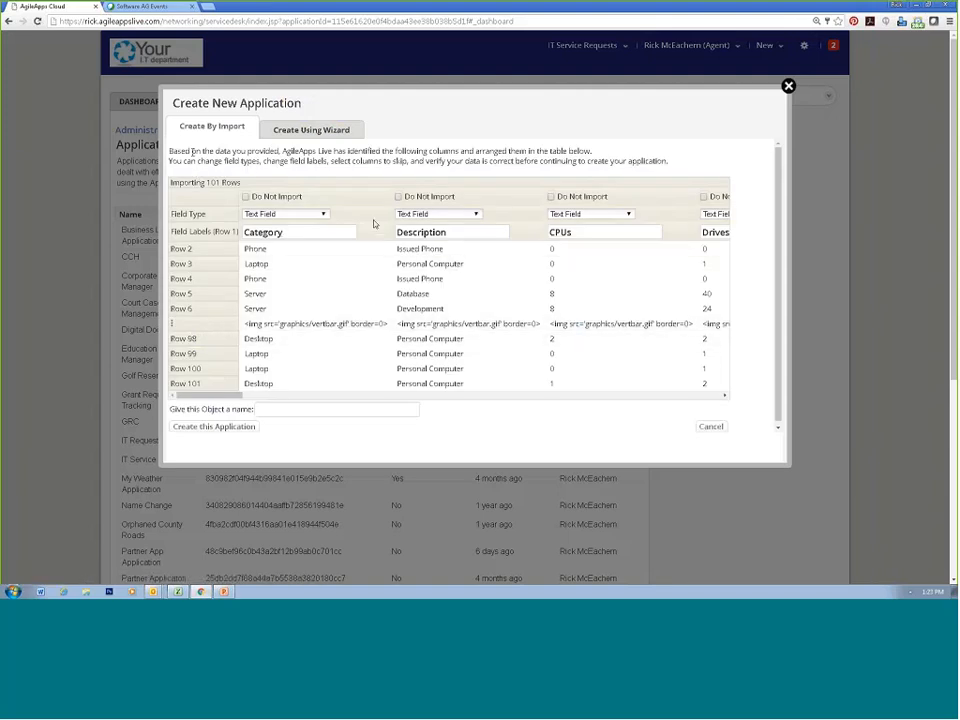
Set the field type of the Category column to Picklist and of the CPUs column to Number
{"action": "left_click", "coordinate": [316, 214]}
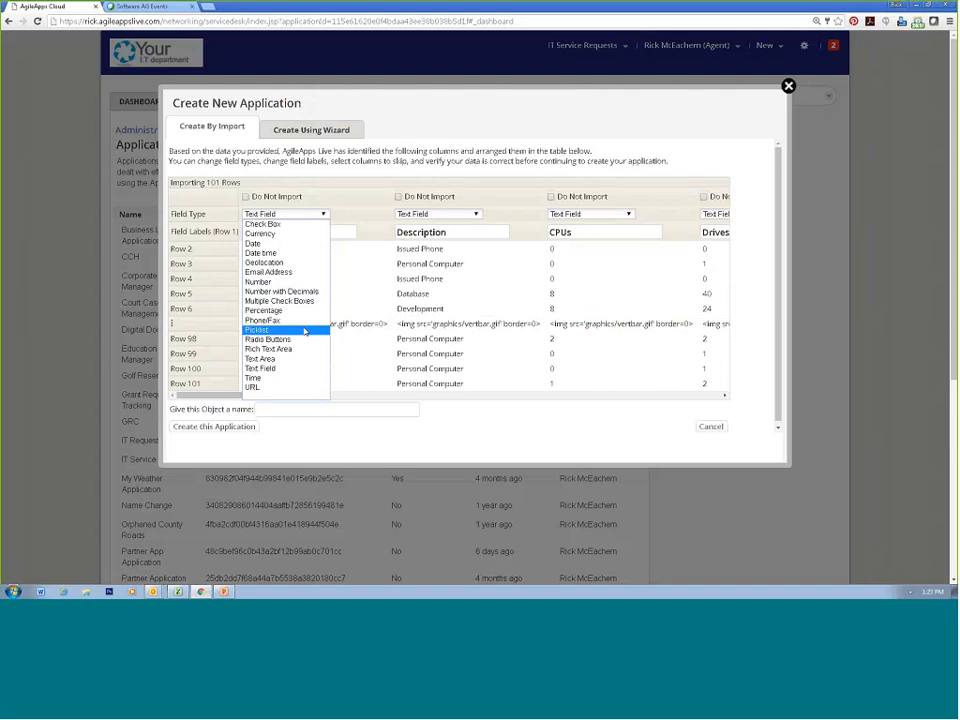
{"action": "left_click", "coordinate": [305, 331]}
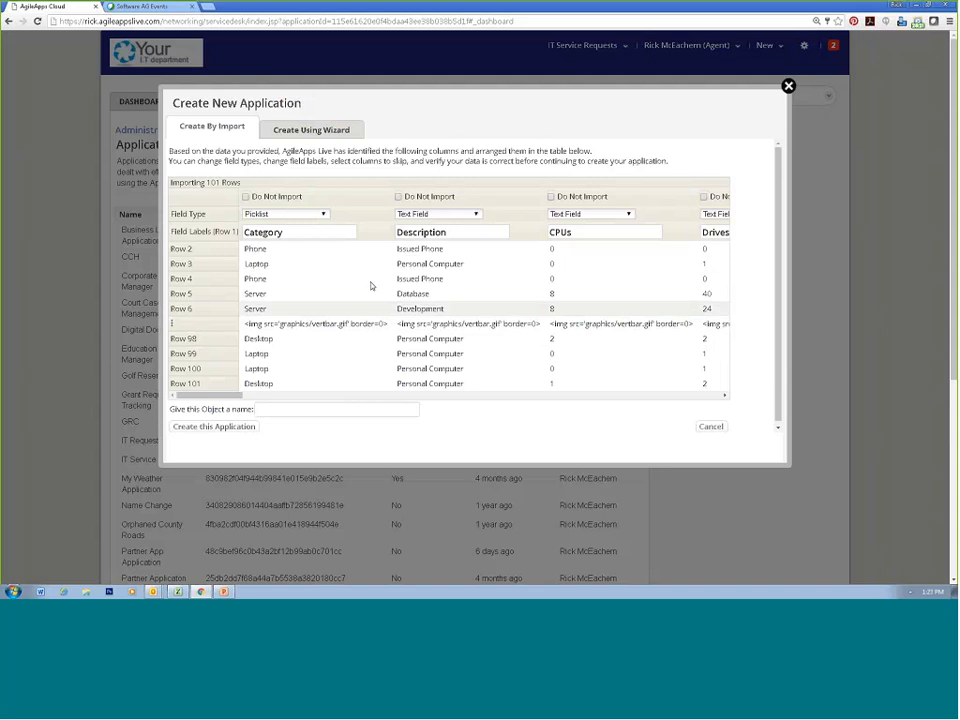
{"action": "left_click", "coordinate": [630, 215]}
{"action": "left_click", "coordinate": [617, 283]}
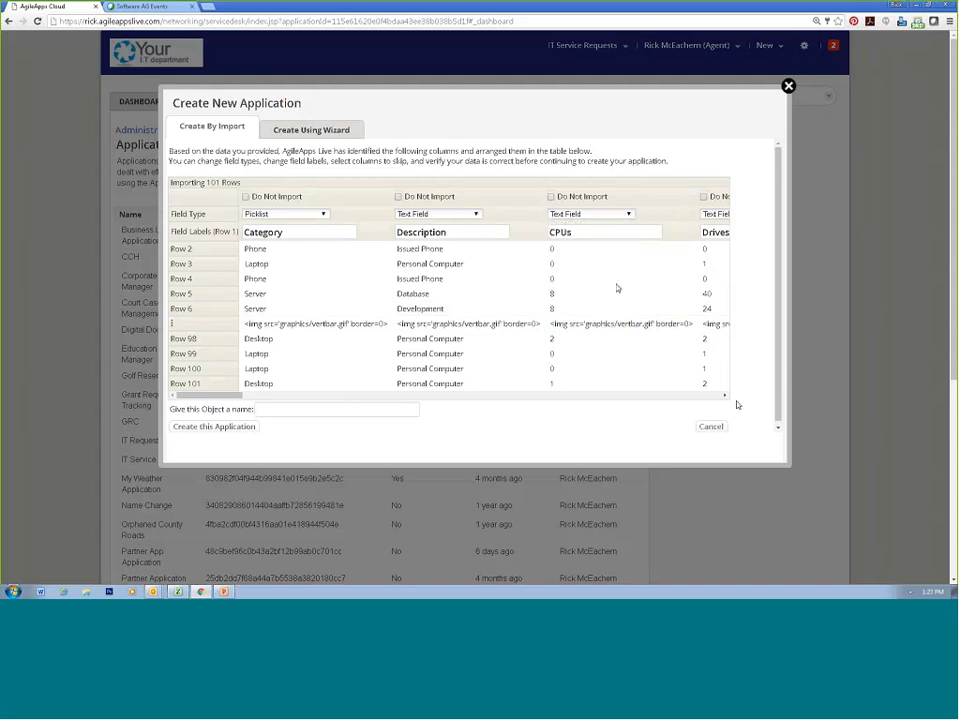
Set the field type of the Drives column to Number and of the Fair Market Value column to Currency
{"action": "left_click", "coordinate": [724, 398]}
{"action": "left_click", "coordinate": [724, 397]}
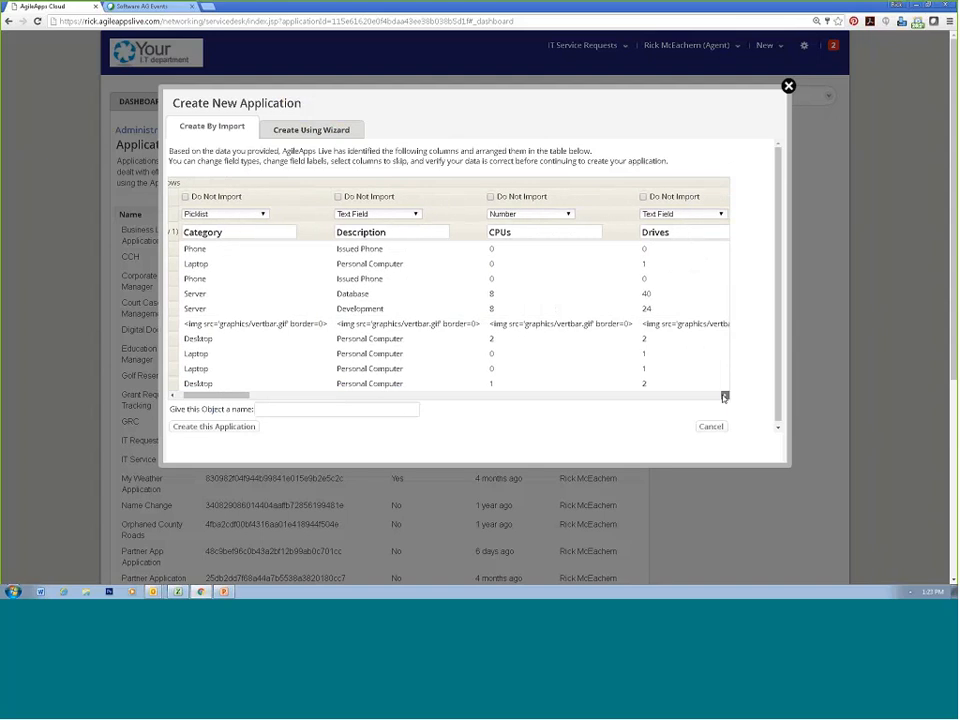
{"action": "left_click", "coordinate": [724, 397]}
{"action": "left_click", "coordinate": [724, 397]}
{"action": "left_click", "coordinate": [724, 397]}
{"action": "left_click", "coordinate": [724, 397]}
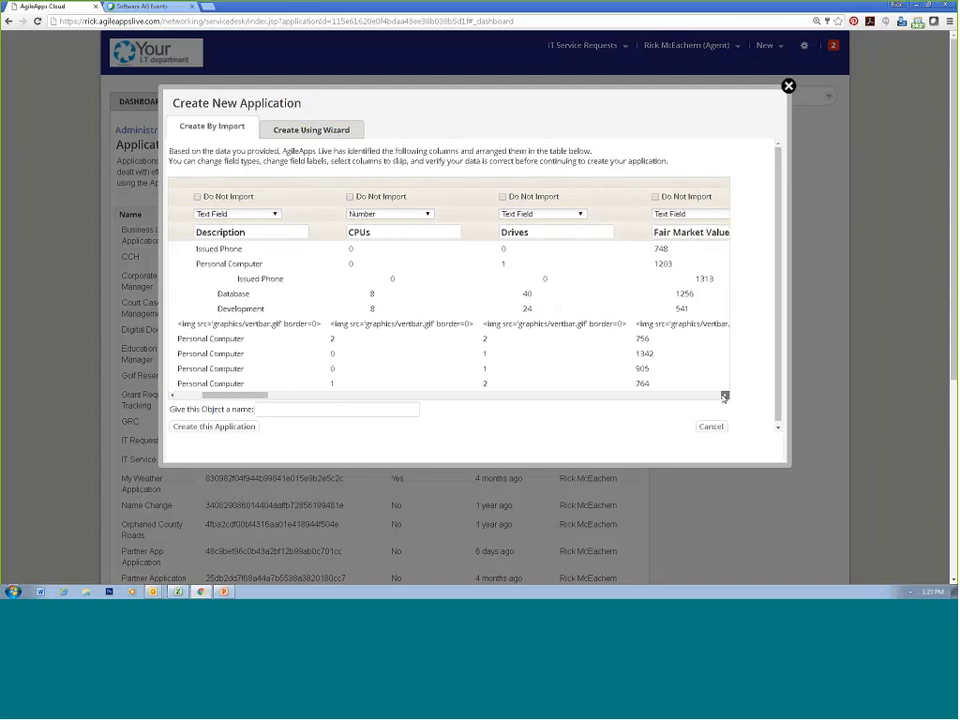
{"action": "left_click", "coordinate": [724, 397]}
{"action": "left_click", "coordinate": [724, 397]}
{"action": "left_click", "coordinate": [461, 215]}
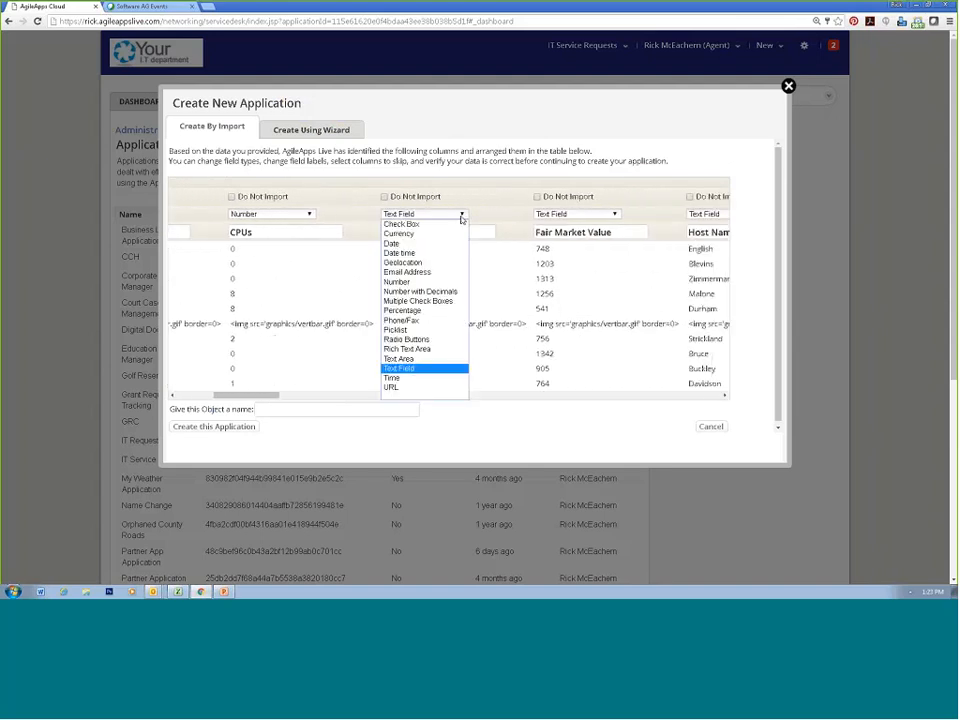
{"action": "left_click", "coordinate": [452, 282]}
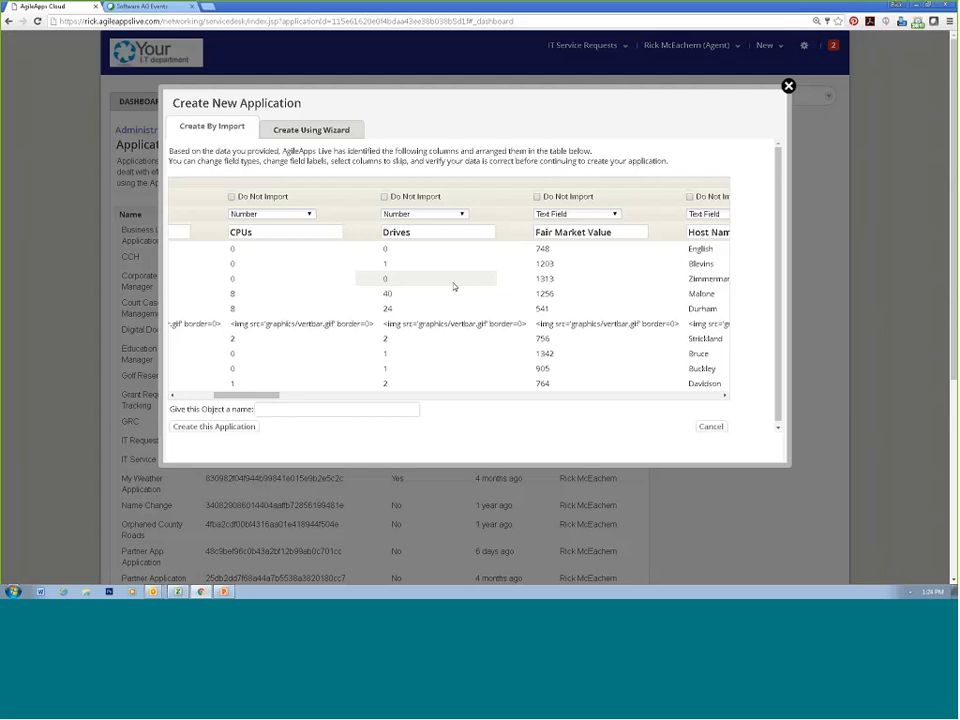
{"action": "left_click", "coordinate": [566, 214]}
{"action": "left_click", "coordinate": [564, 236]}
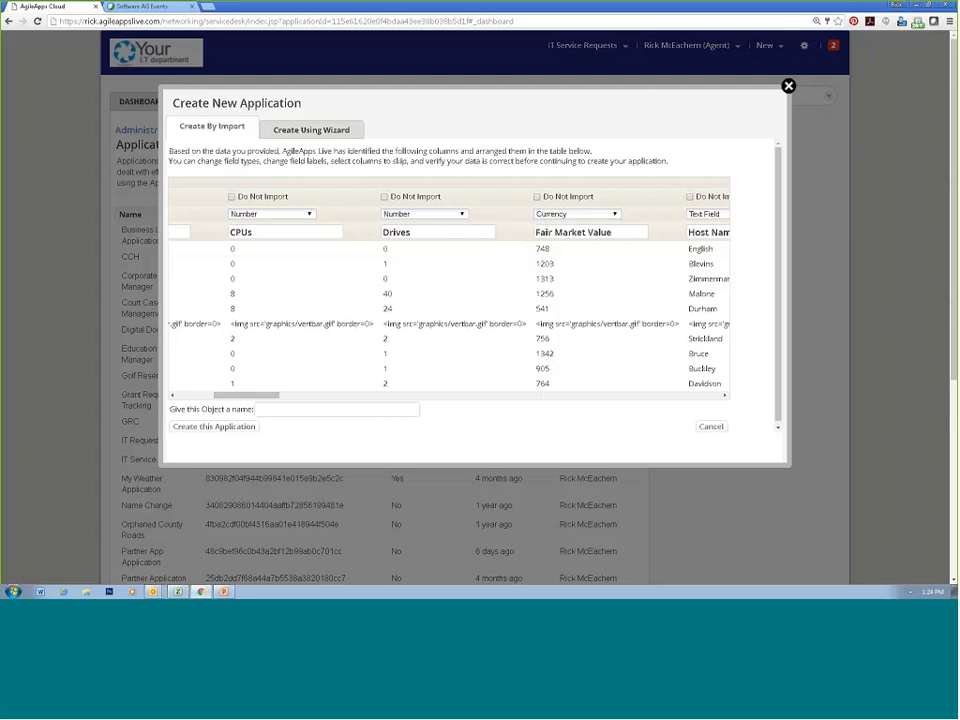
Set the field type of the Last Service Date and Lease Date columns to Date
{"action": "left_click", "coordinate": [725, 396]}
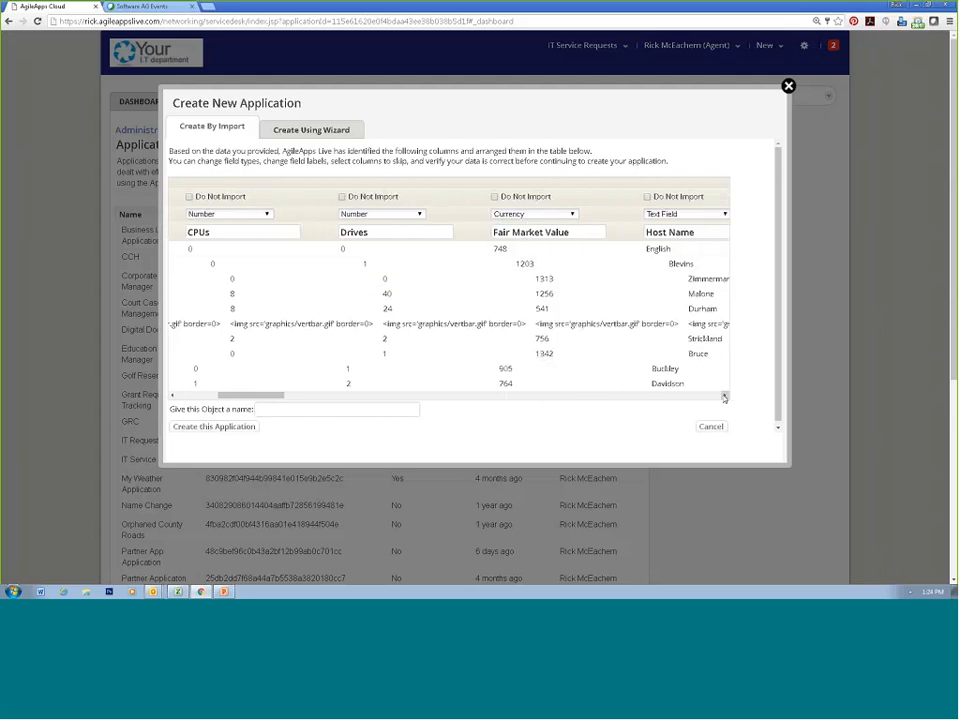
{"action": "left_click", "coordinate": [725, 396]}
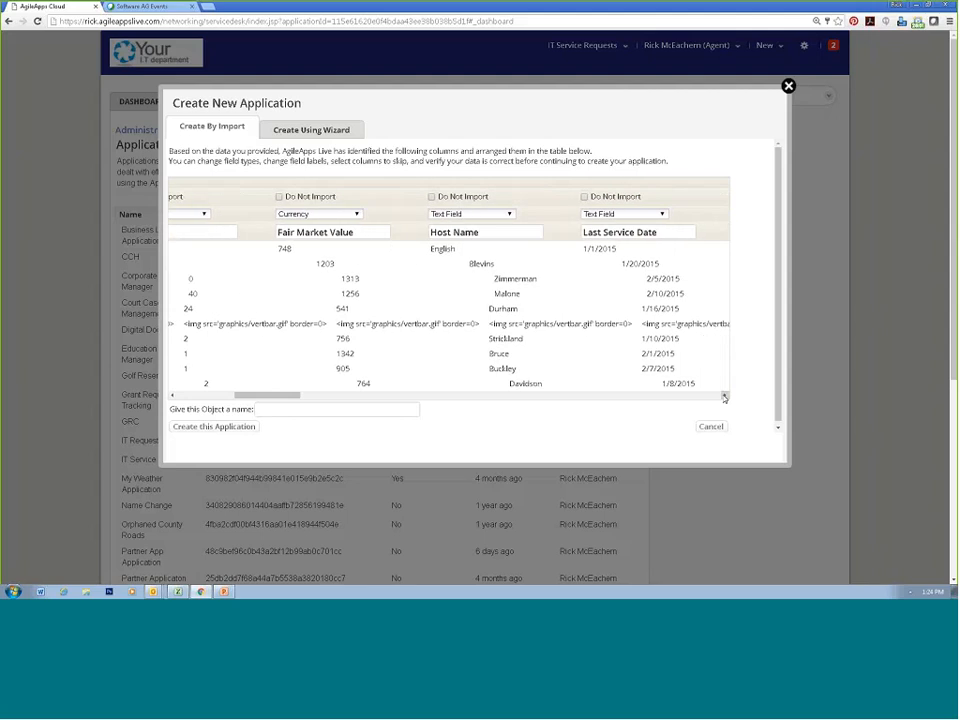
{"action": "left_click", "coordinate": [725, 396]}
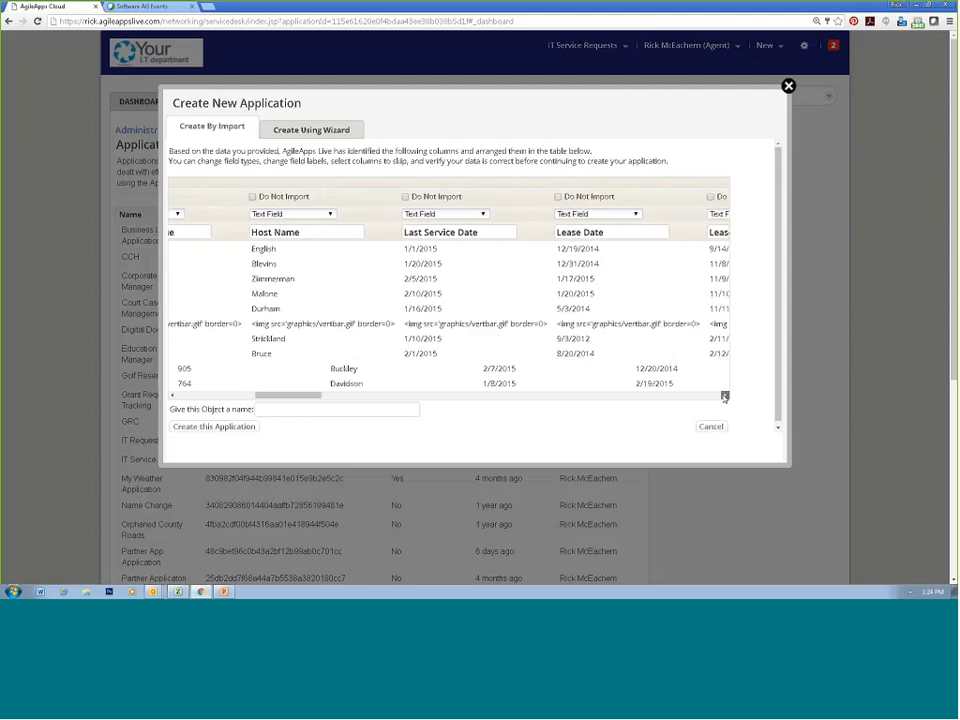
{"action": "left_click", "coordinate": [476, 214]}
{"action": "left_click", "coordinate": [469, 243]}
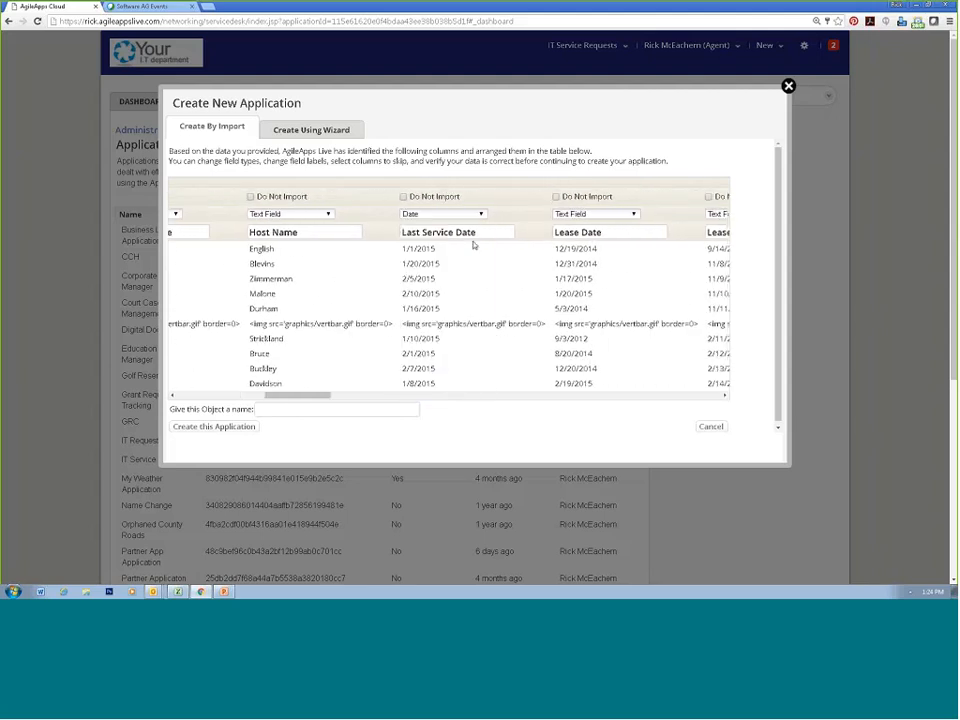
{"action": "left_click", "coordinate": [595, 214]}
{"action": "left_click", "coordinate": [586, 243]}
Set the field type of the Lease Expires column to Date
{"action": "left_click", "coordinate": [725, 396]}
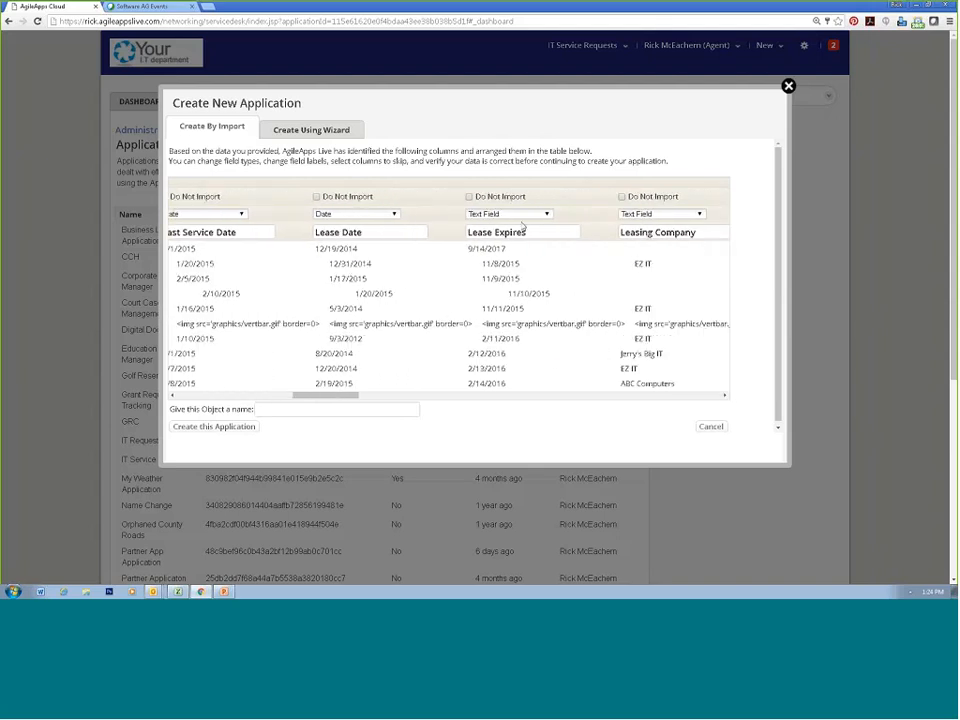
{"action": "left_click", "coordinate": [524, 214]}
{"action": "left_click", "coordinate": [522, 244]}
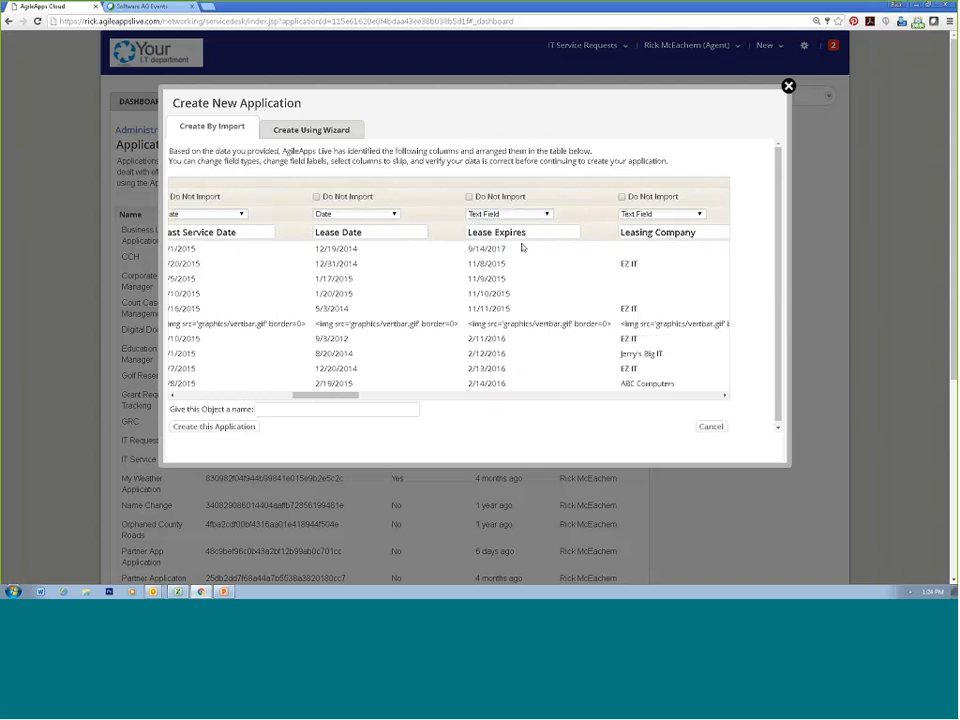
{"action": "left_click", "coordinate": [725, 396]}
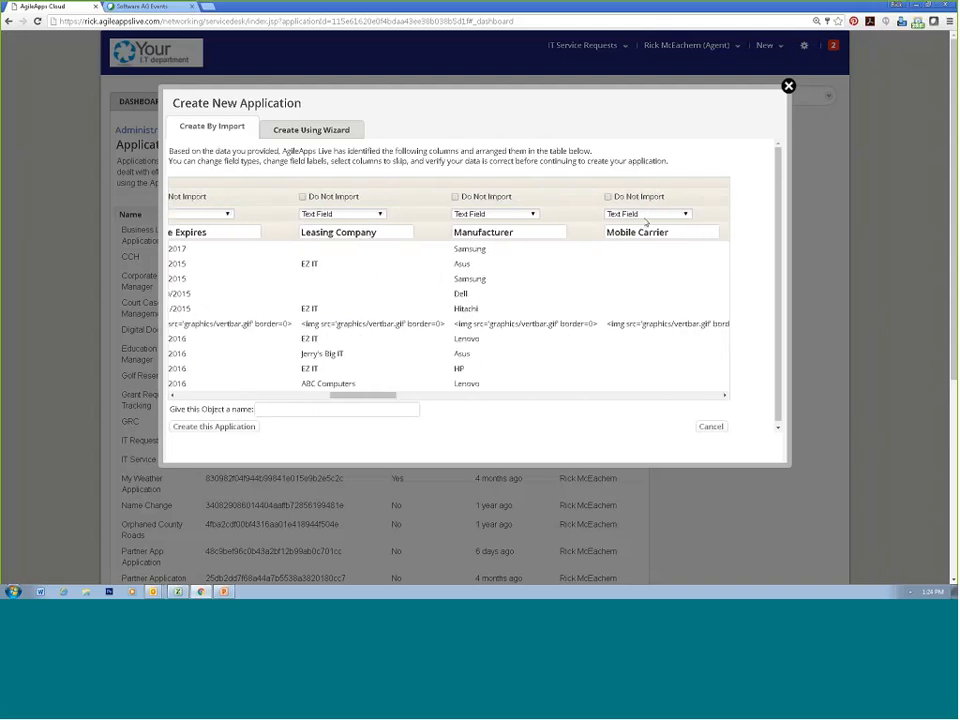
Set the field type of the Monthly Lease Payment column to Currency
{"action": "left_click", "coordinate": [725, 396]}
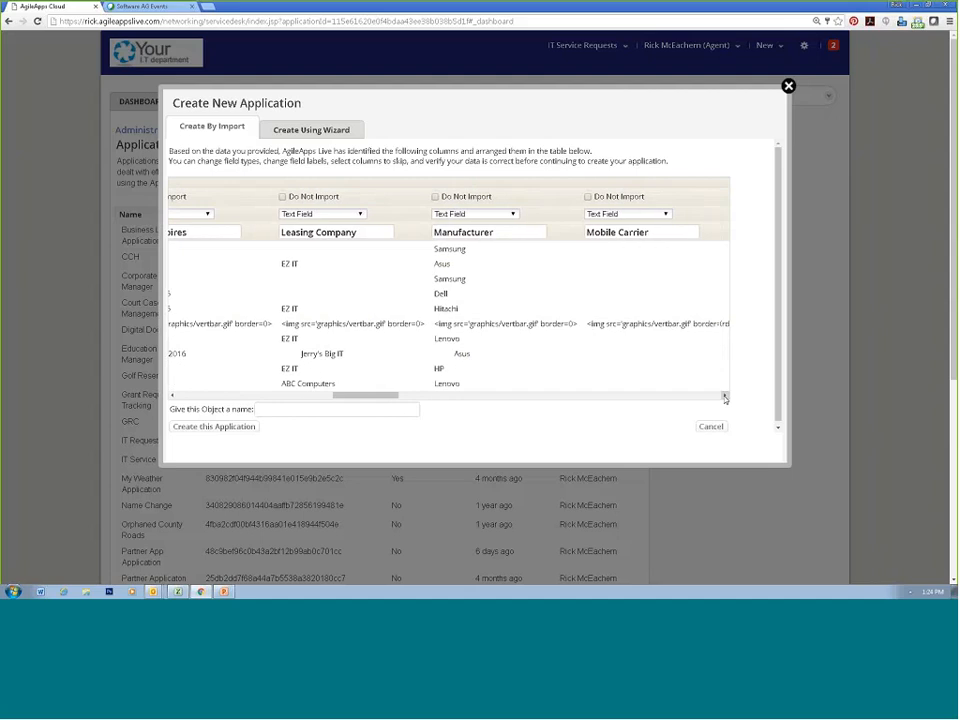
{"action": "left_click", "coordinate": [725, 397]}
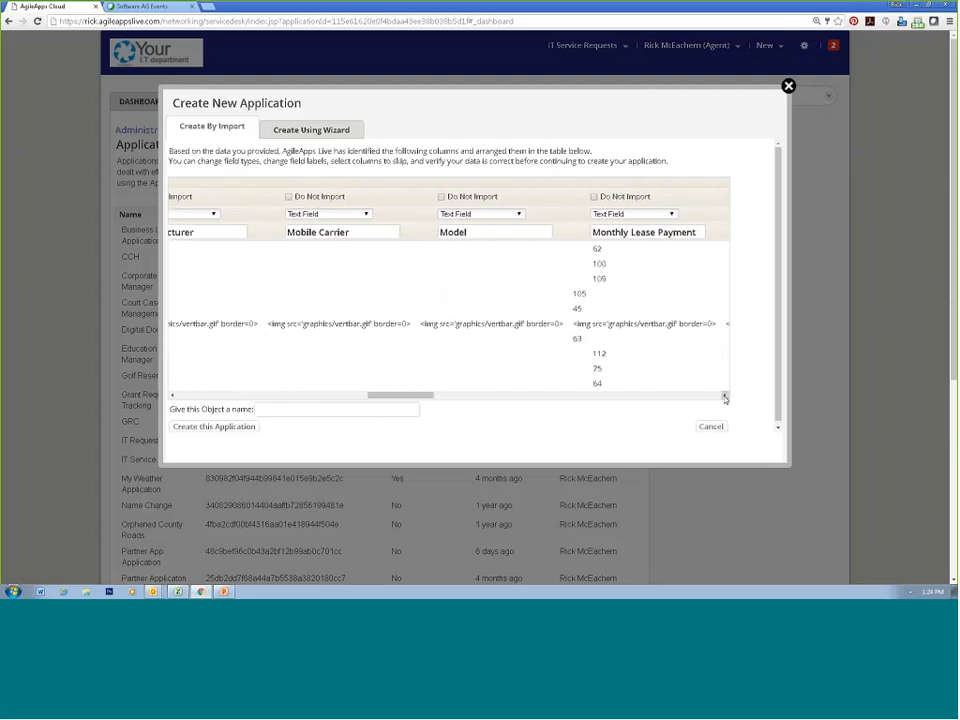
{"action": "left_click", "coordinate": [725, 397]}
{"action": "left_click", "coordinate": [725, 397]}
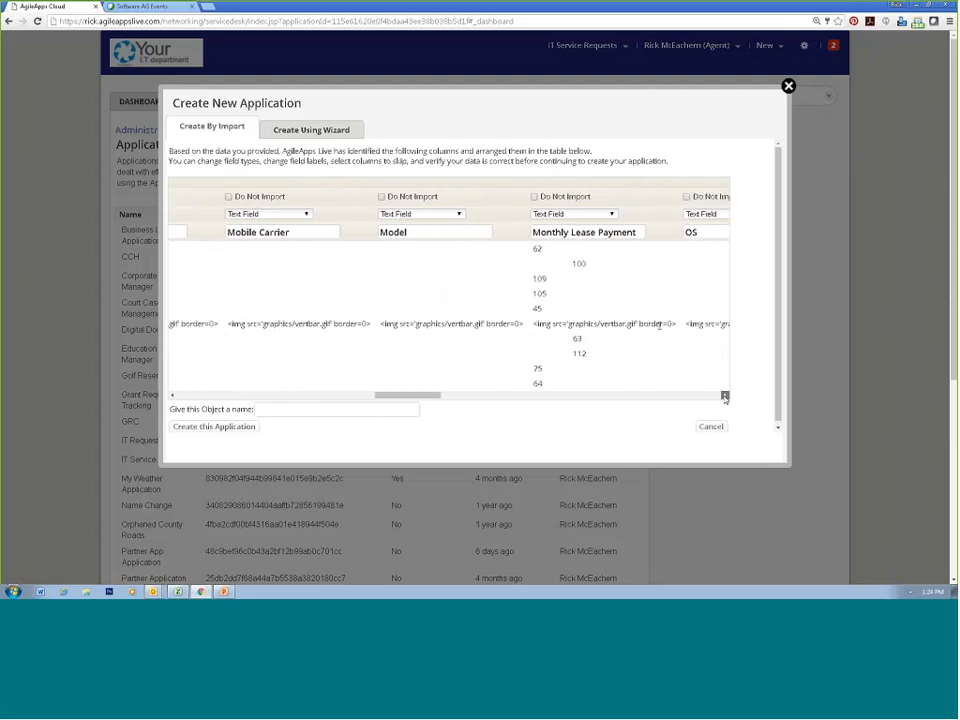
{"action": "left_click", "coordinate": [600, 214]}
{"action": "left_click", "coordinate": [600, 236]}
Set the field type of the Organization and Ownership columns to Picklist
{"action": "left_click", "coordinate": [725, 397]}
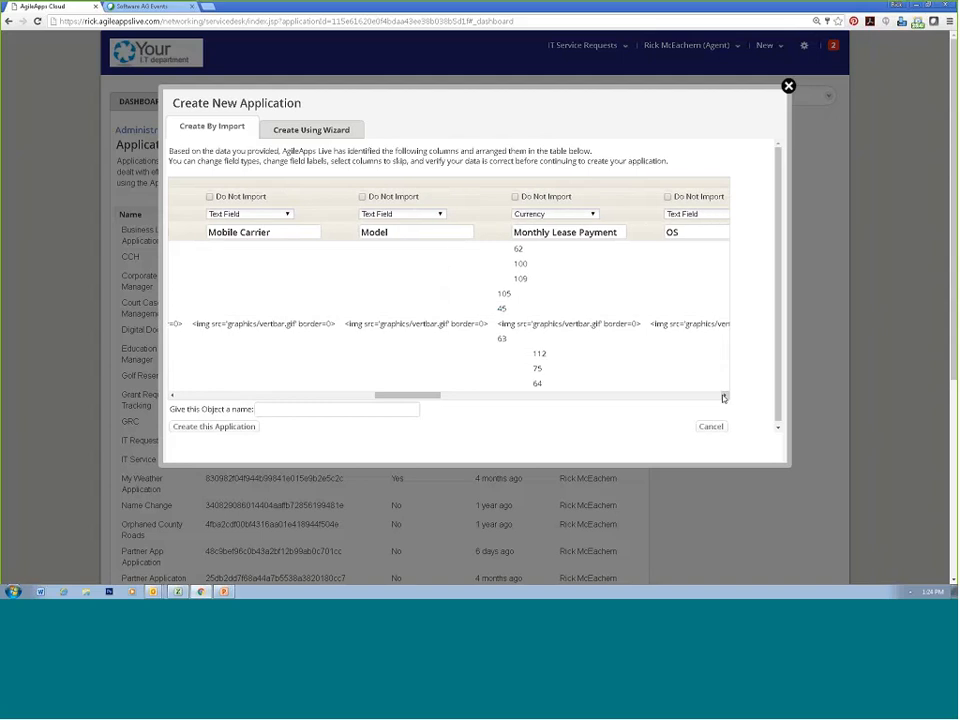
{"action": "left_click", "coordinate": [725, 397]}
{"action": "left_click", "coordinate": [725, 397]}
{"action": "left_click", "coordinate": [724, 397]}
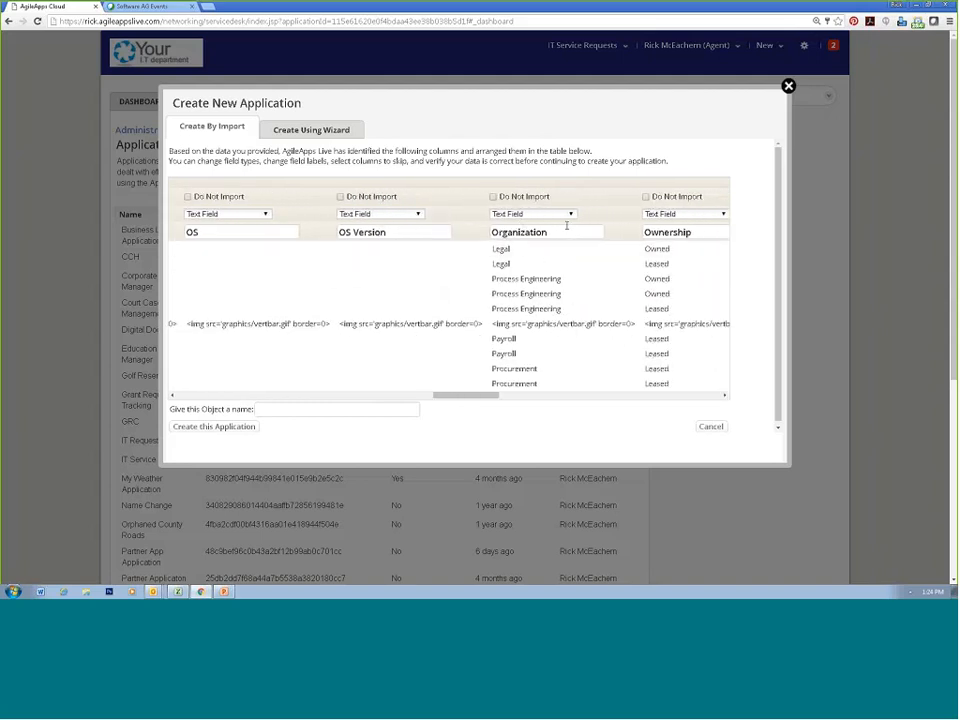
{"action": "left_click", "coordinate": [569, 214]}
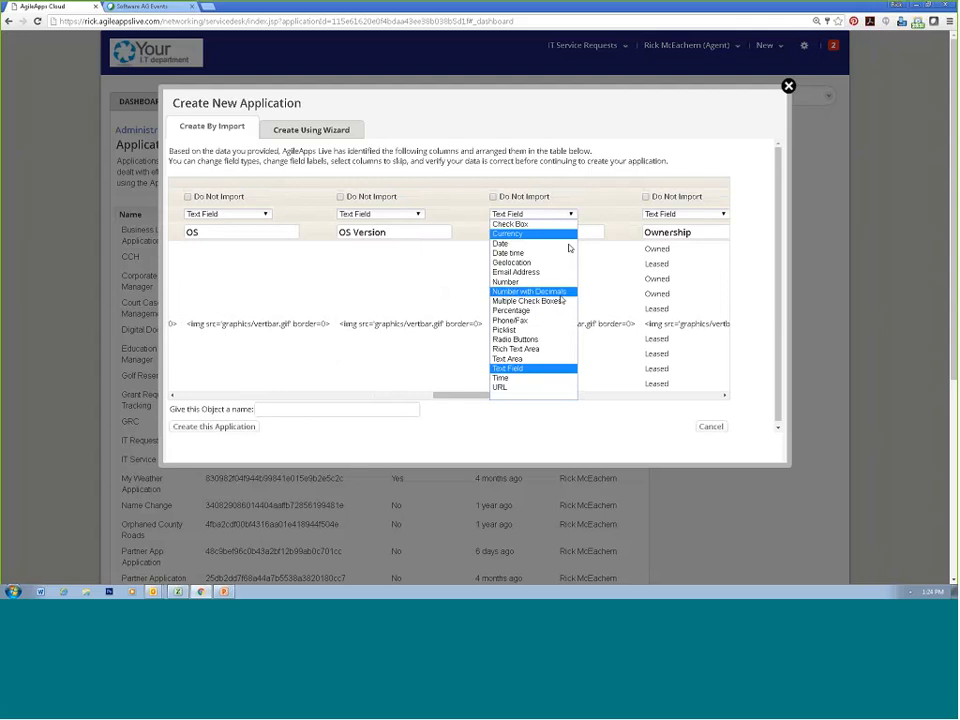
{"action": "left_click", "coordinate": [530, 329]}
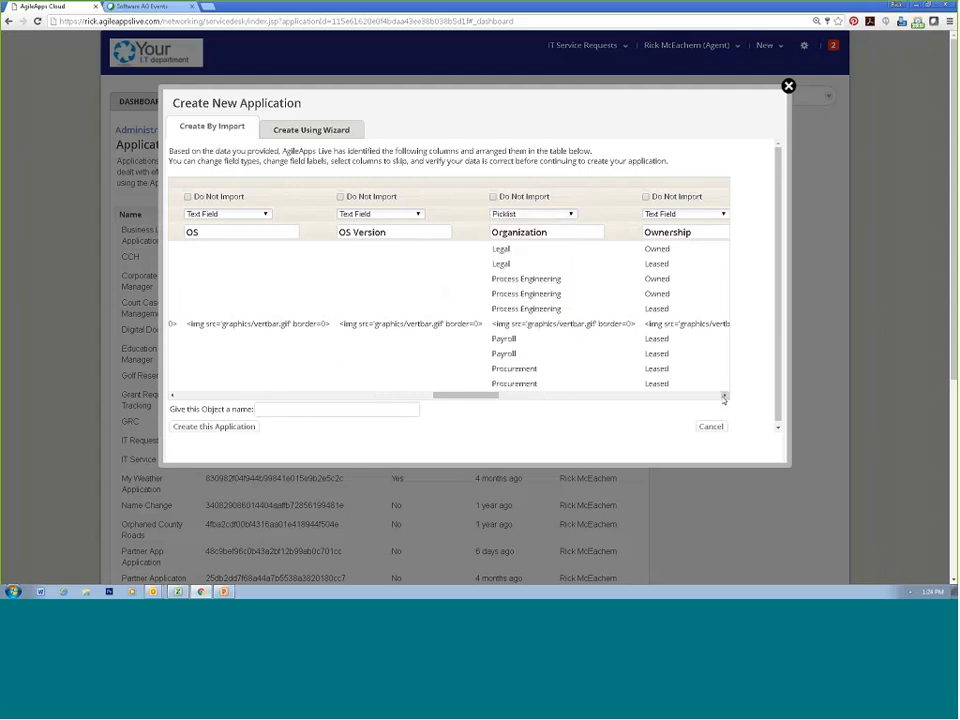
{"action": "left_click_drag", "start_coordinate": [724, 397], "coordinate": [725, 395]}
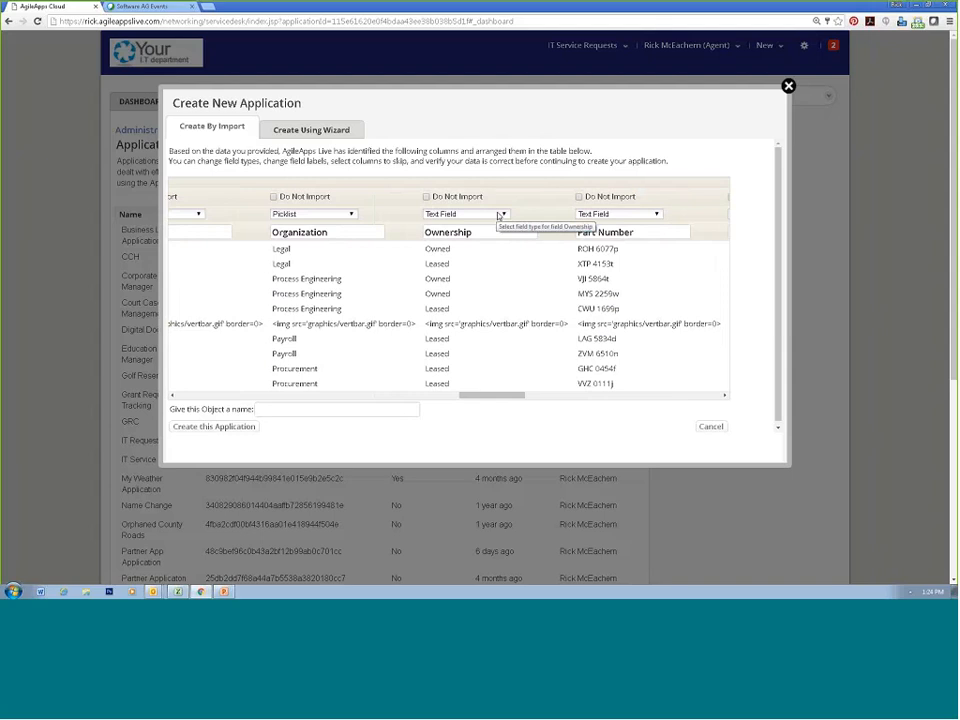
{"action": "left_click", "coordinate": [498, 215]}
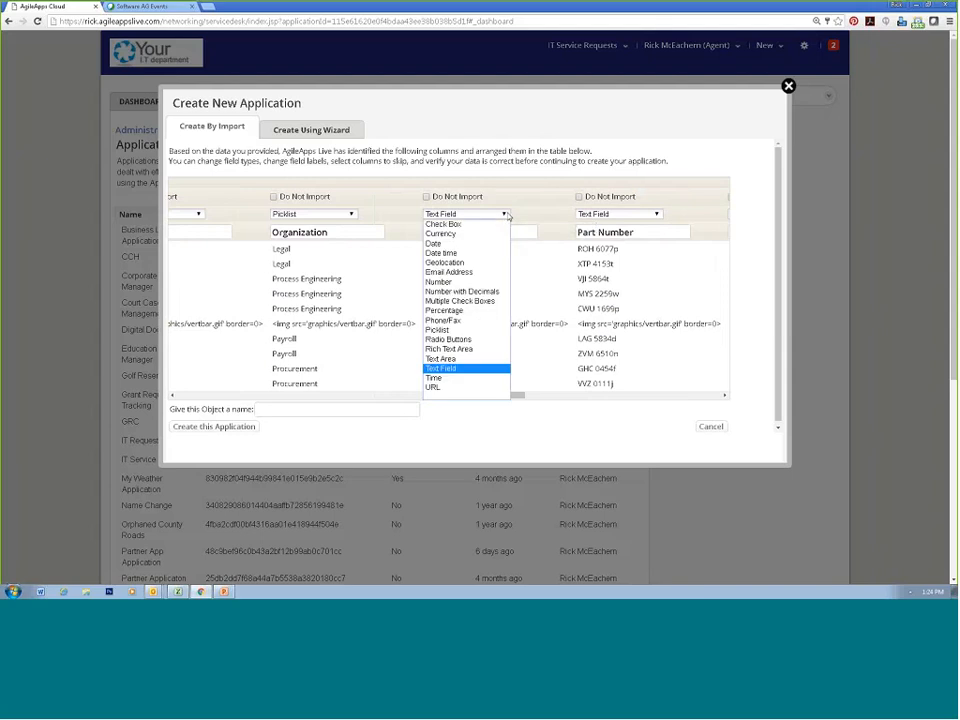
{"action": "left_click", "coordinate": [500, 332]}
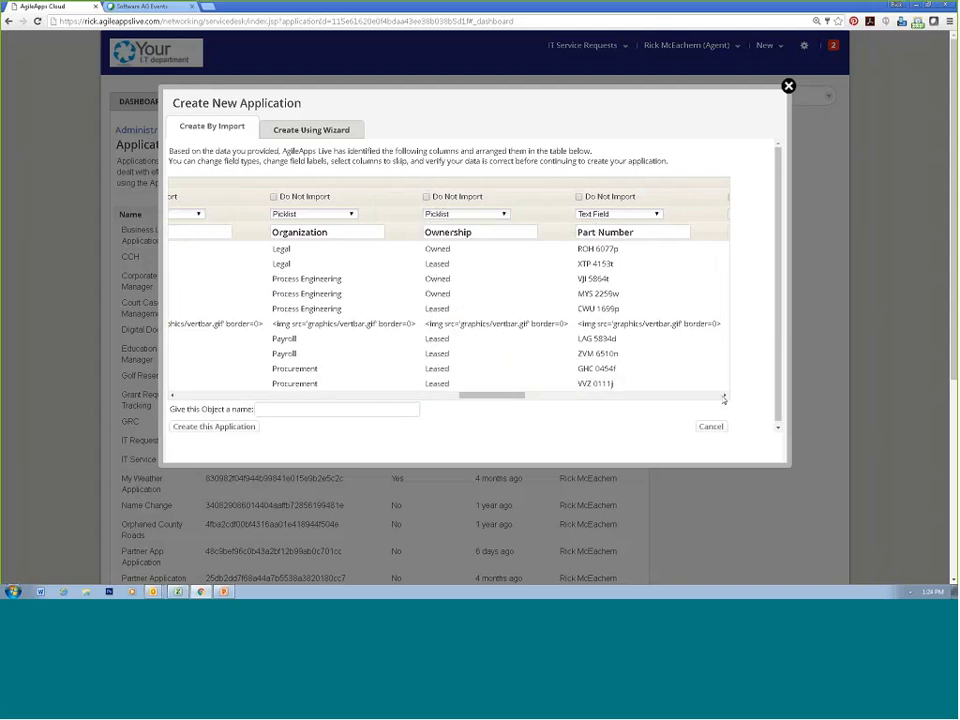
Set the field type of the Rack Number and Rack Position columns to Number
{"action": "left_click_drag", "start_coordinate": [722, 397], "coordinate": [725, 395]}
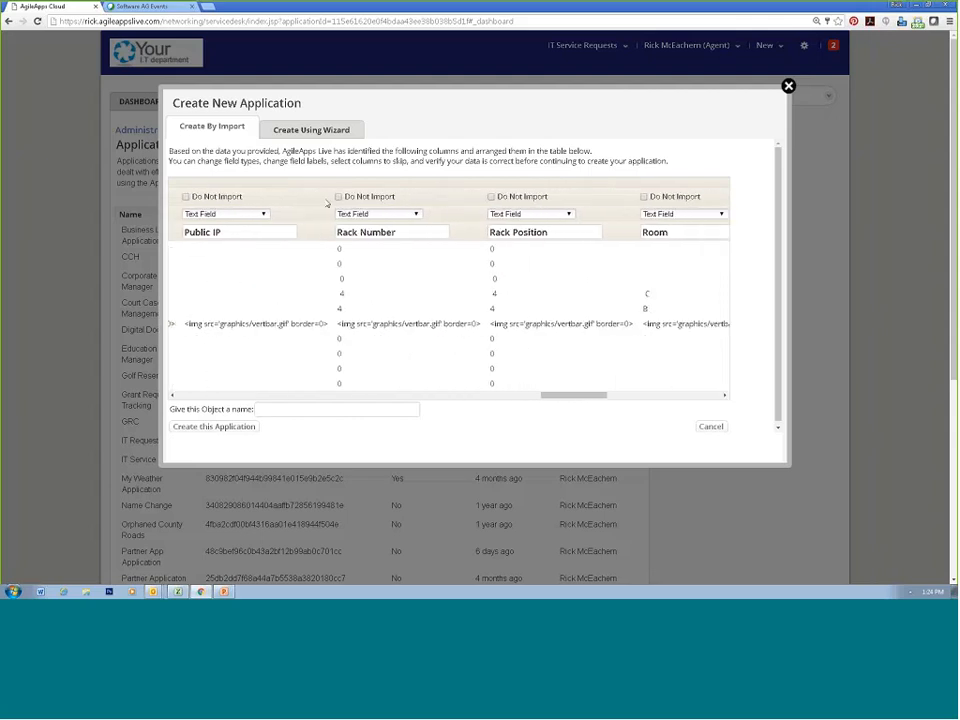
{"action": "left_click", "coordinate": [376, 215]}
{"action": "left_click", "coordinate": [352, 281]}
{"action": "left_click", "coordinate": [530, 214]}
{"action": "left_click", "coordinate": [561, 283]}
Set the field type of the Server URL column to URL and of the Status column to Picklist
{"action": "left_click_drag", "start_coordinate": [725, 396], "coordinate": [725, 398]}
{"action": "left_click", "coordinate": [481, 214]}
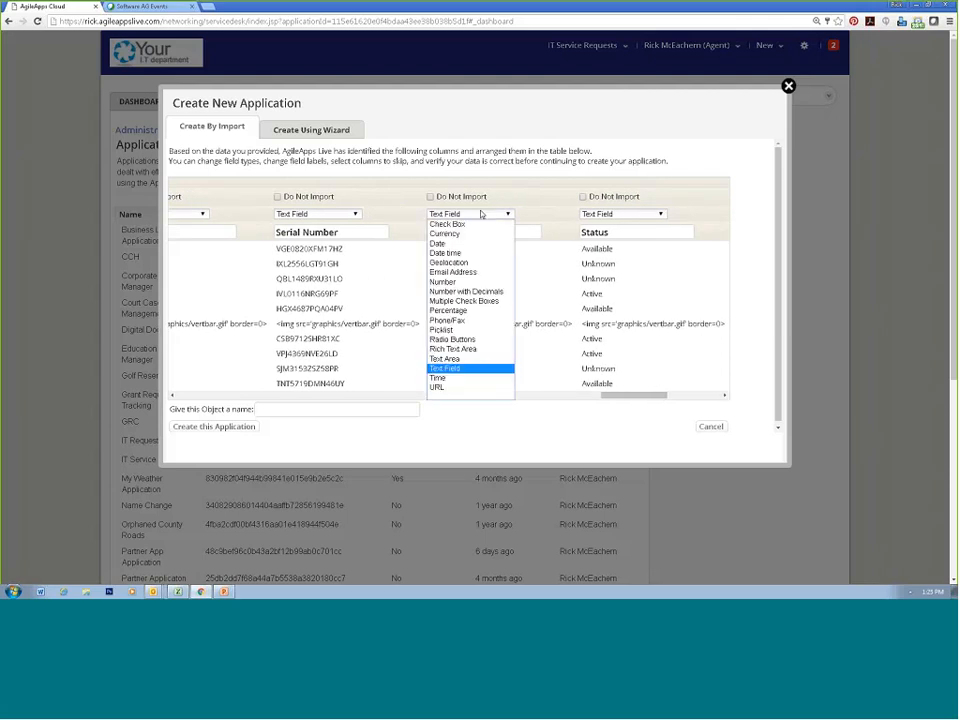
{"action": "left_click", "coordinate": [450, 387]}
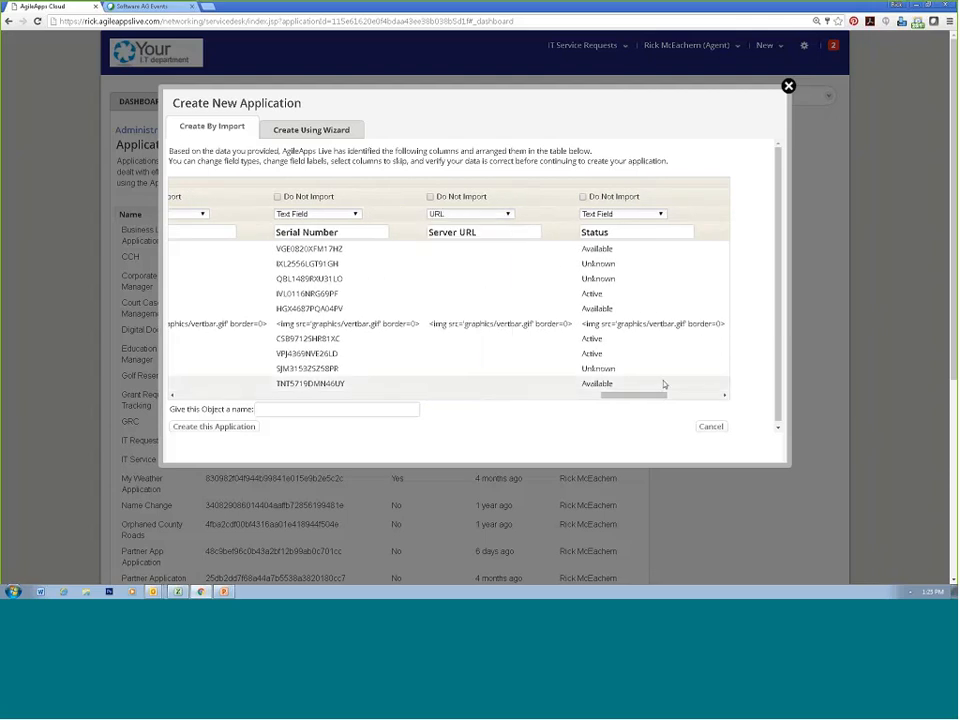
{"action": "left_click_drag", "start_coordinate": [726, 396], "coordinate": [726, 396]}
{"action": "left_click", "coordinate": [483, 214]}
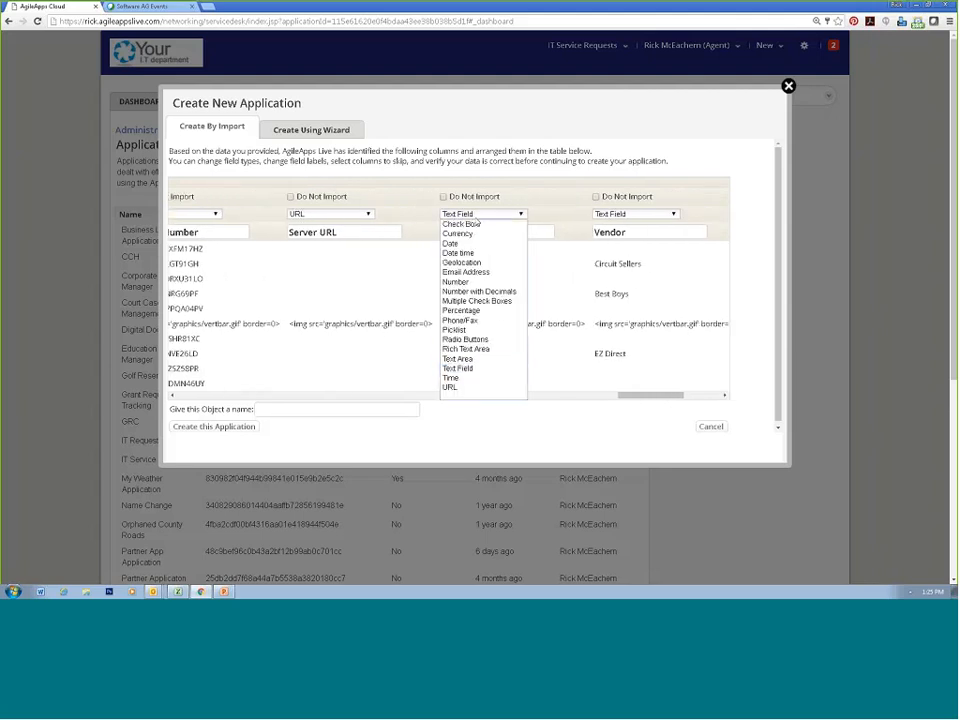
{"action": "left_click", "coordinate": [494, 335]}
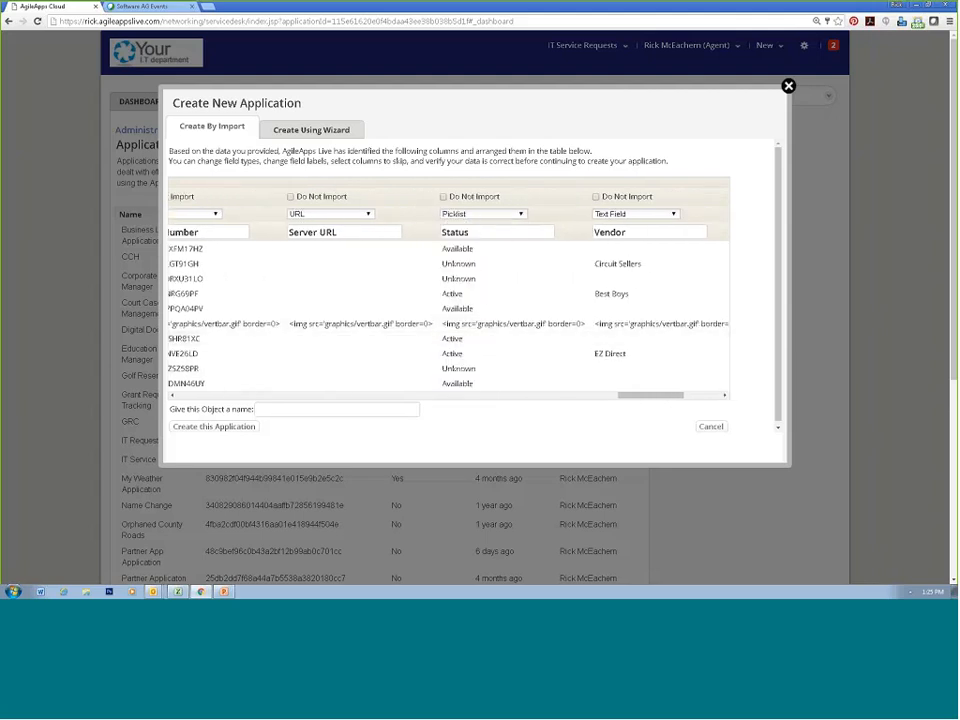
Set the field type of the Warranty Expires and Warranty Start columns to Date
{"action": "left_click", "coordinate": [726, 396]}
{"action": "left_click_drag", "start_coordinate": [726, 396], "coordinate": [726, 396]}
{"action": "left_click", "coordinate": [491, 215]}
{"action": "left_click", "coordinate": [445, 243]}
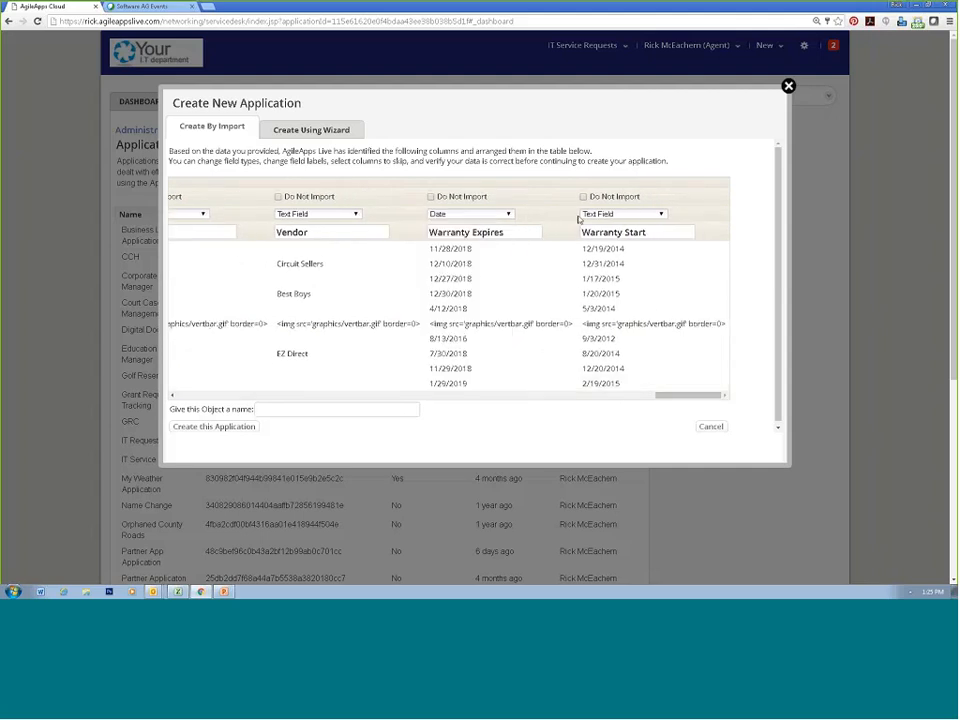
{"action": "left_click", "coordinate": [593, 215]}
{"action": "left_click", "coordinate": [590, 217]}
{"action": "key", "text": "d"}
Name the object My IT Asset Tracker App, create the application and leave the import page for the new application
{"action": "left_click_drag", "start_coordinate": [688, 395], "coordinate": [172, 388]}
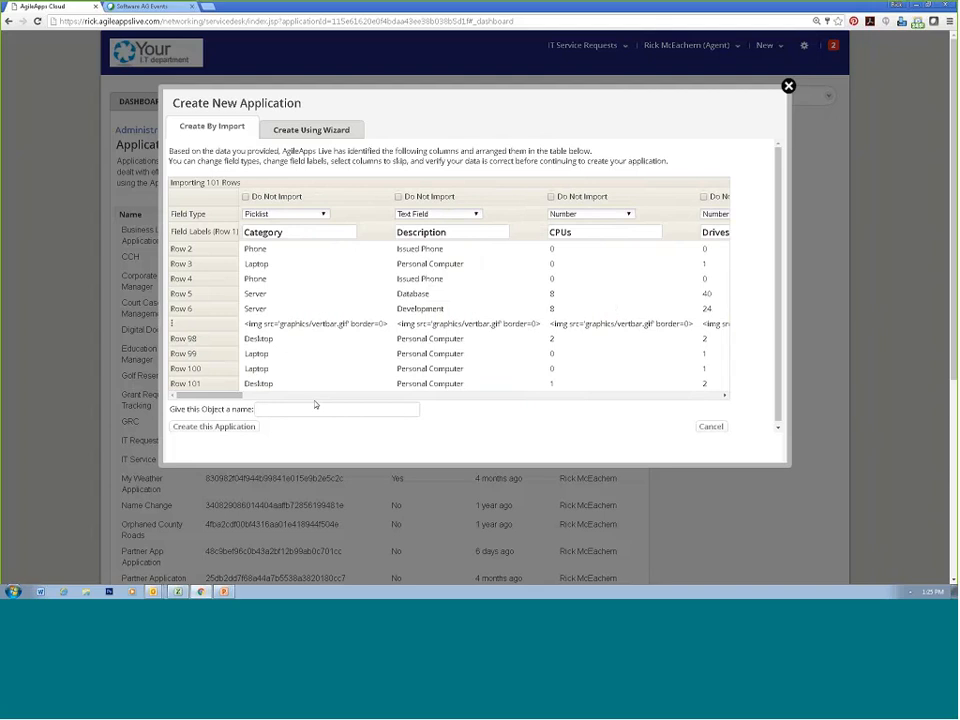
{"action": "type", "text": "My IT"}
{"action": "type", "text": "Asset Tracker App"}
{"action": "left_click", "coordinate": [210, 426]}
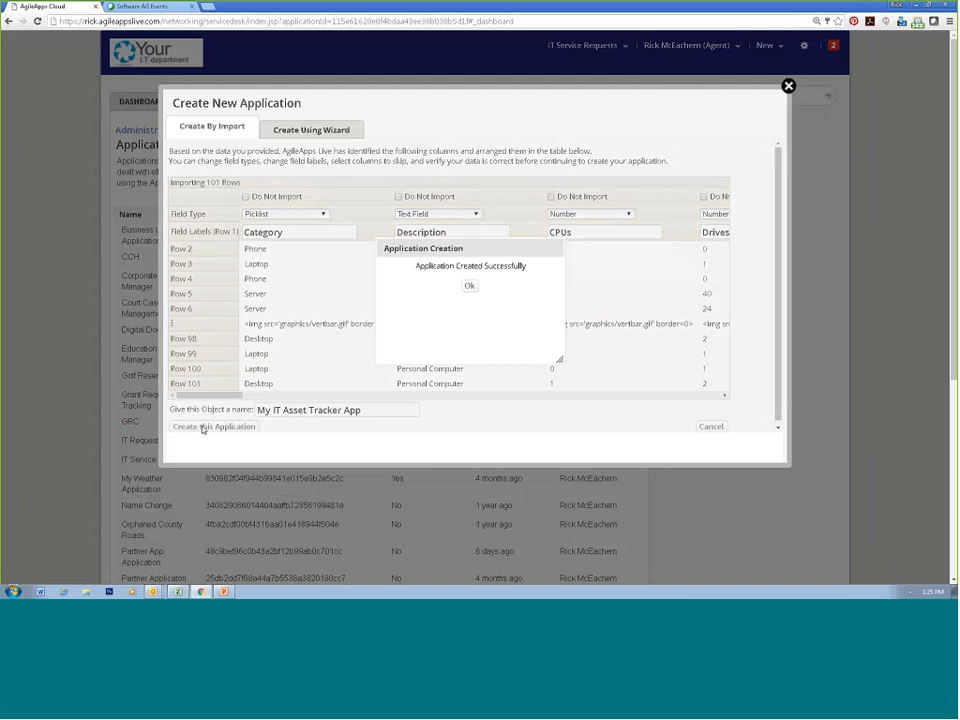
{"action": "left_click", "coordinate": [467, 285]}
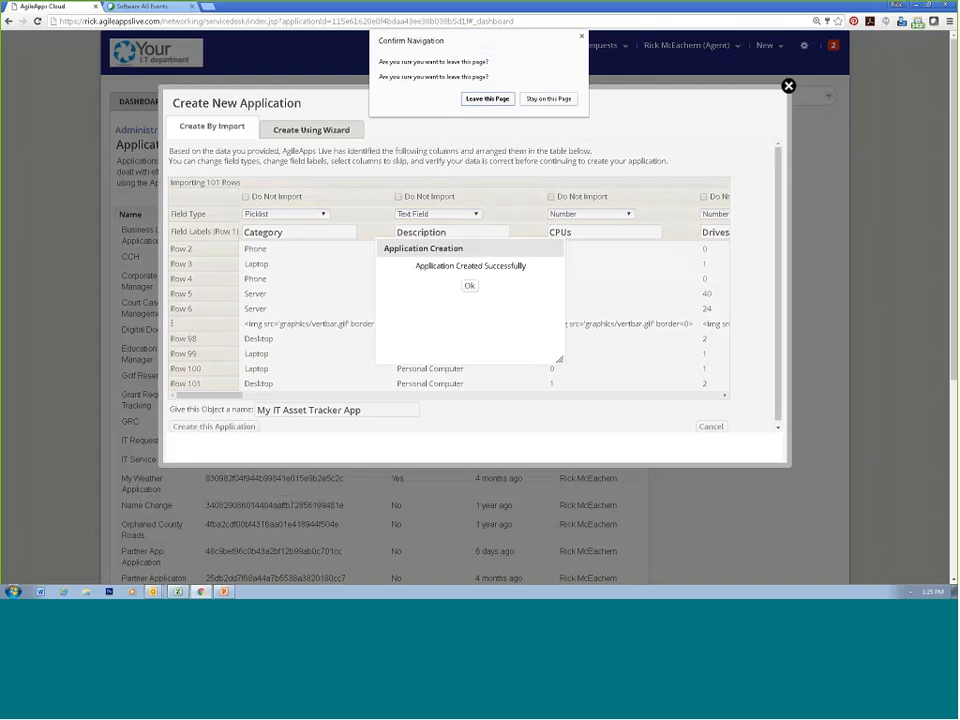
{"action": "left_click", "coordinate": [486, 98]}
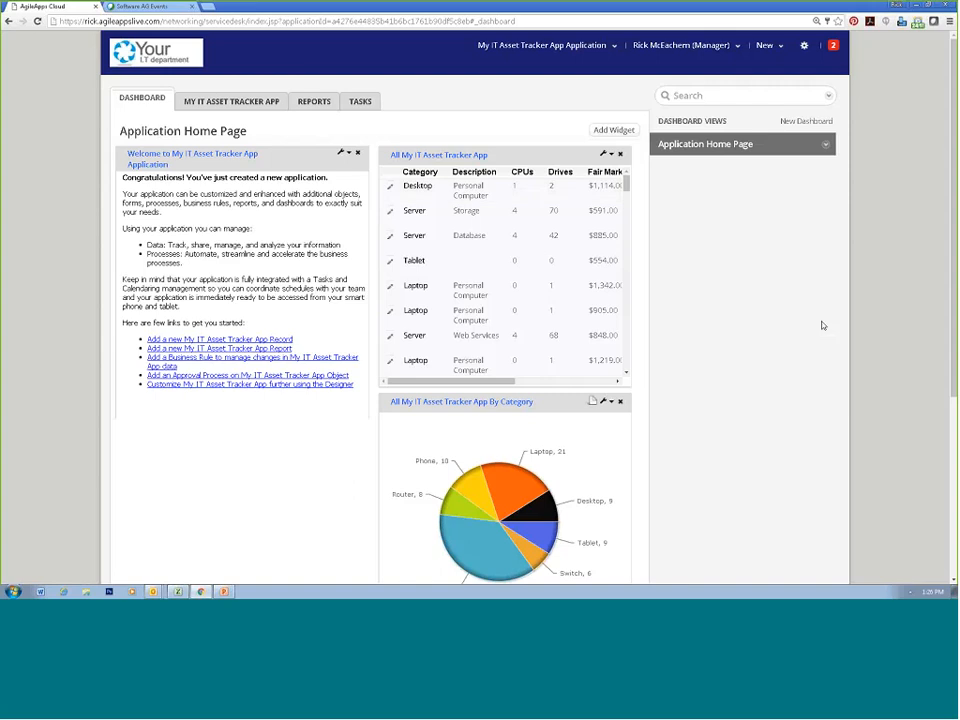
Move the All My IT Asset Tracker App By Category chart widget above the records list on the dashboard
{"action": "scroll", "coordinate": [822, 325], "scroll_direction": "down", "scroll_amount": 3}
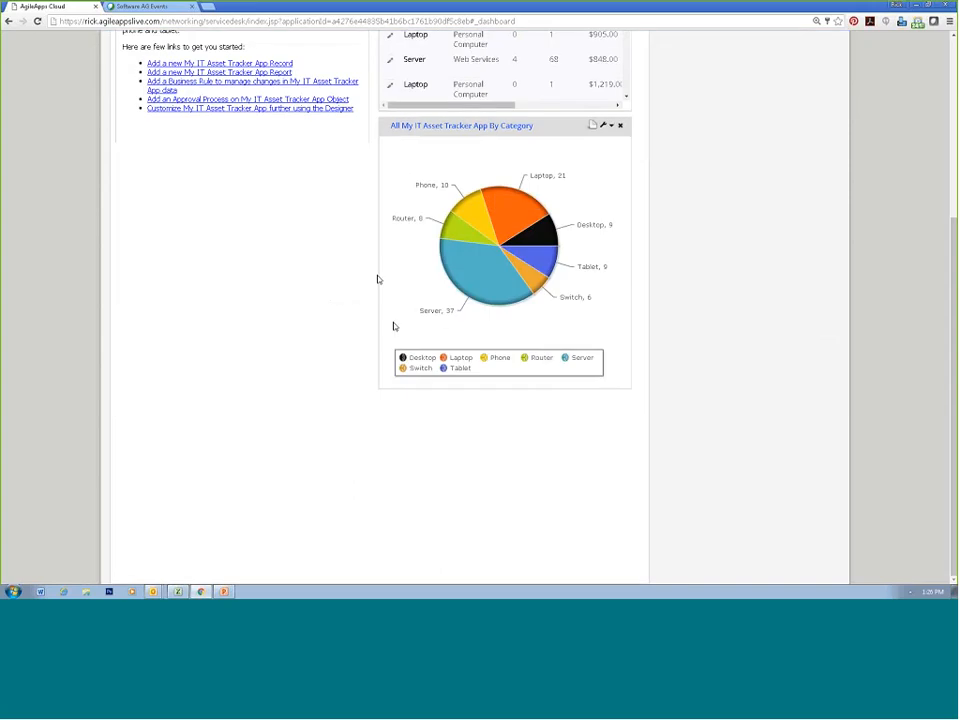
{"action": "scroll", "coordinate": [825, 232], "scroll_direction": "up", "scroll_amount": 3}
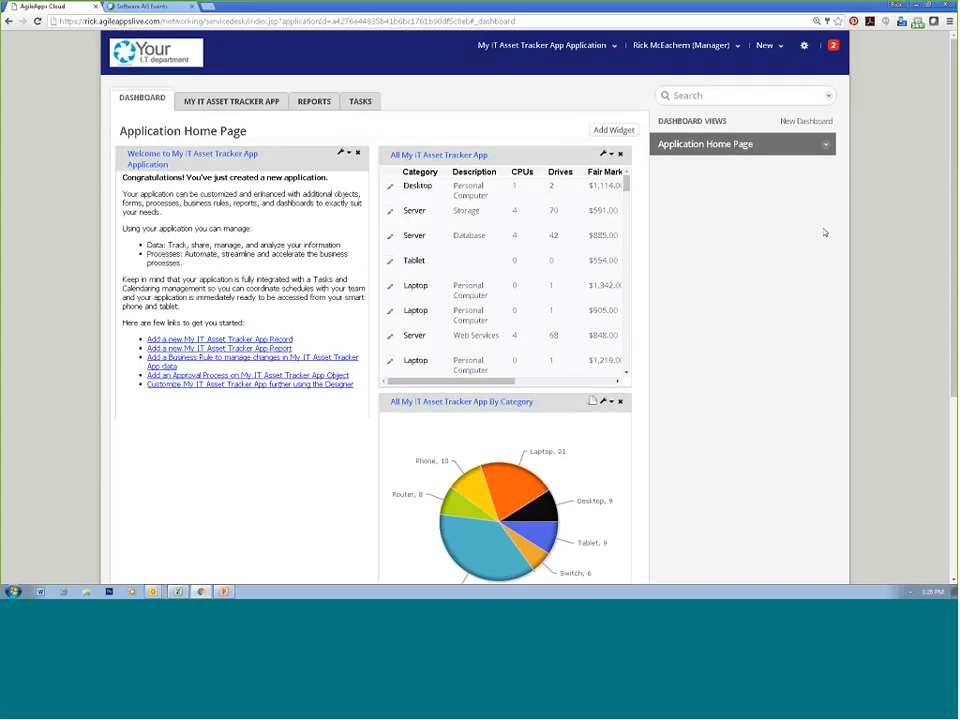
{"action": "left_click_drag", "start_coordinate": [554, 401], "coordinate": [545, 162]}
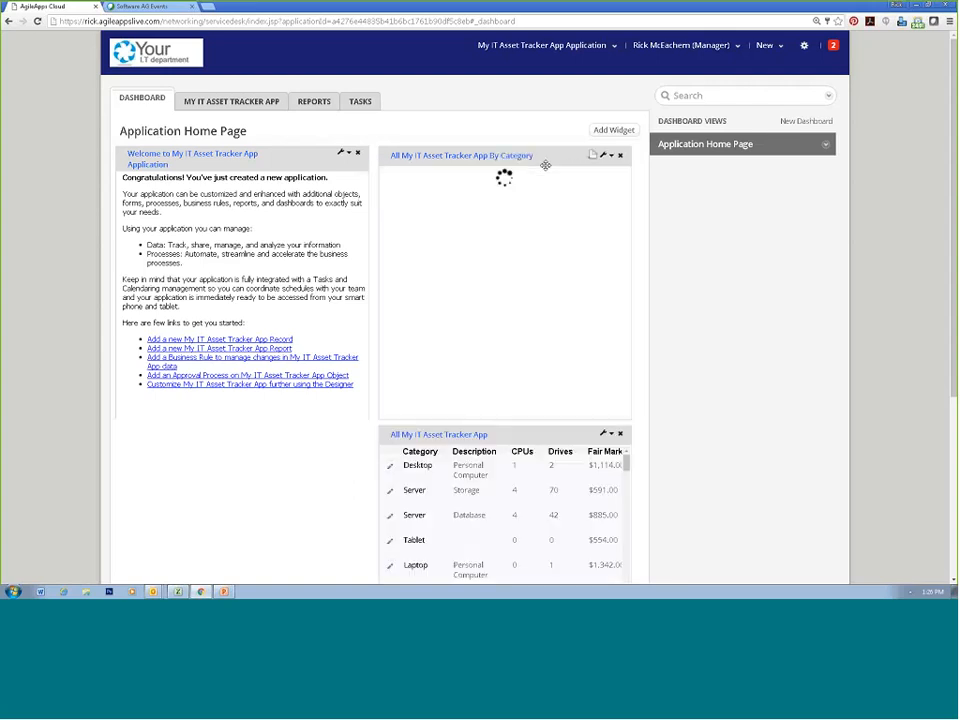
{"action": "left_click", "coordinate": [917, 22]}
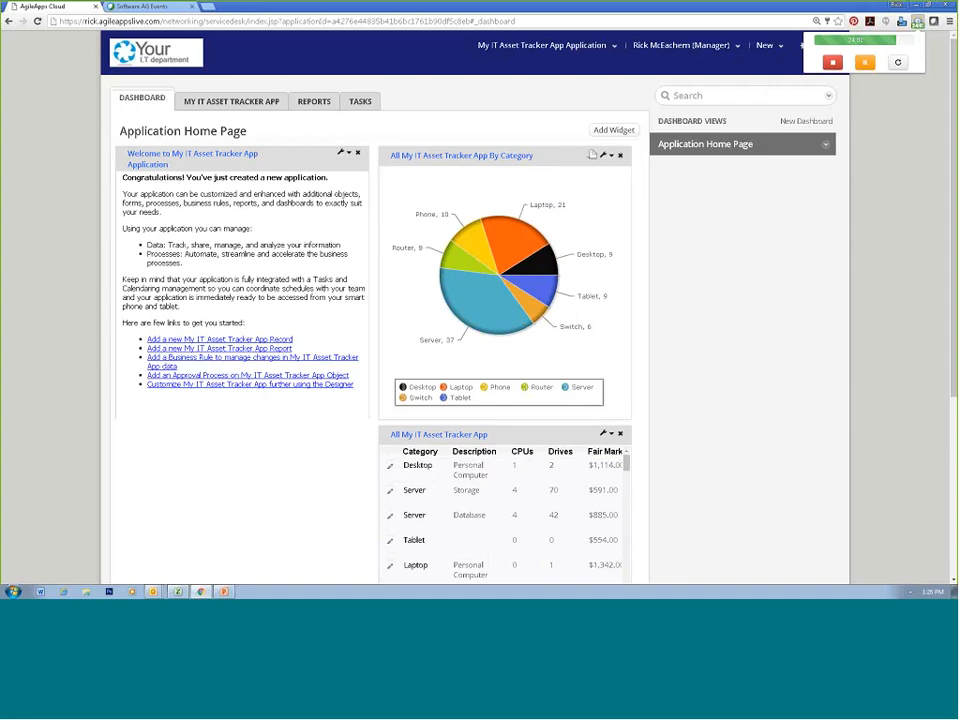
Open the first Desktop record in the My IT Asset Tracker App records and examine its form fields
{"action": "left_click", "coordinate": [256, 104]}
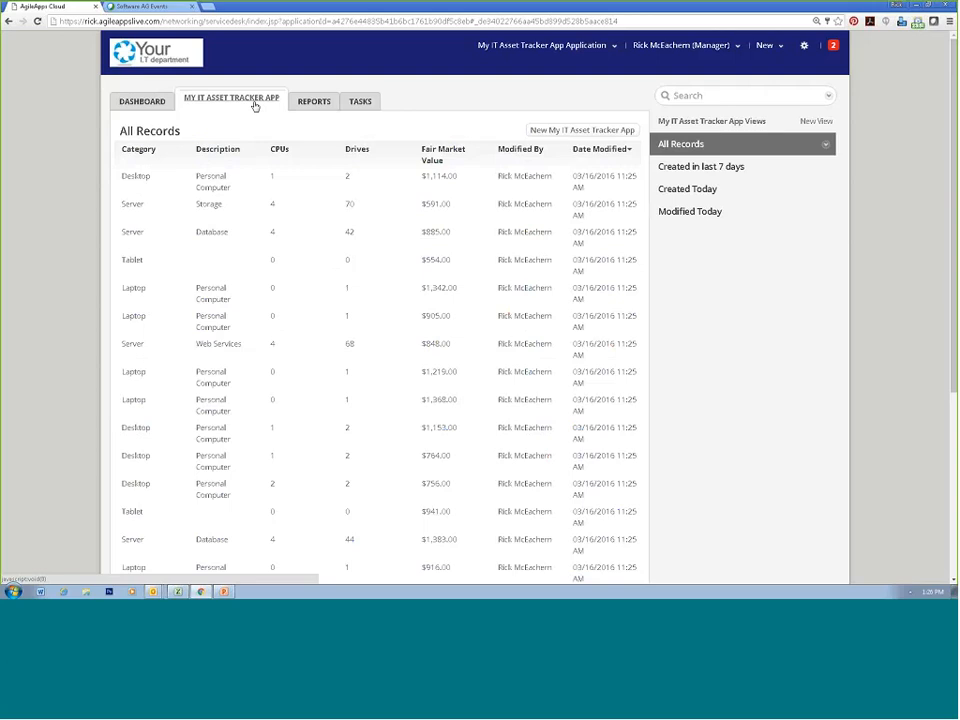
{"action": "left_click", "coordinate": [209, 183]}
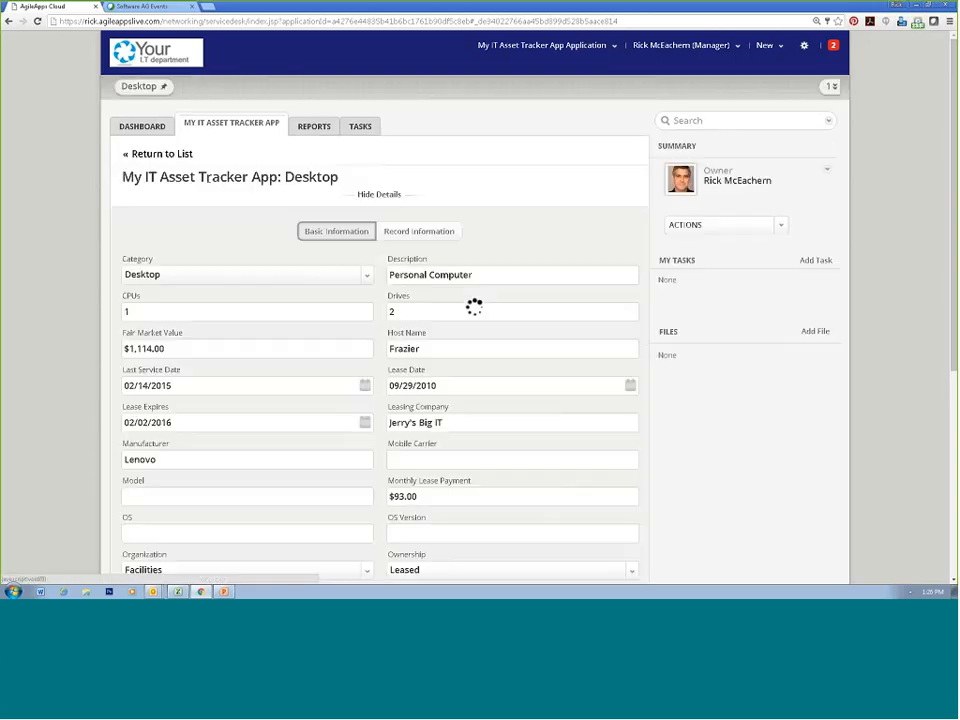
{"action": "scroll", "coordinate": [461, 271], "scroll_direction": "down", "scroll_amount": 3}
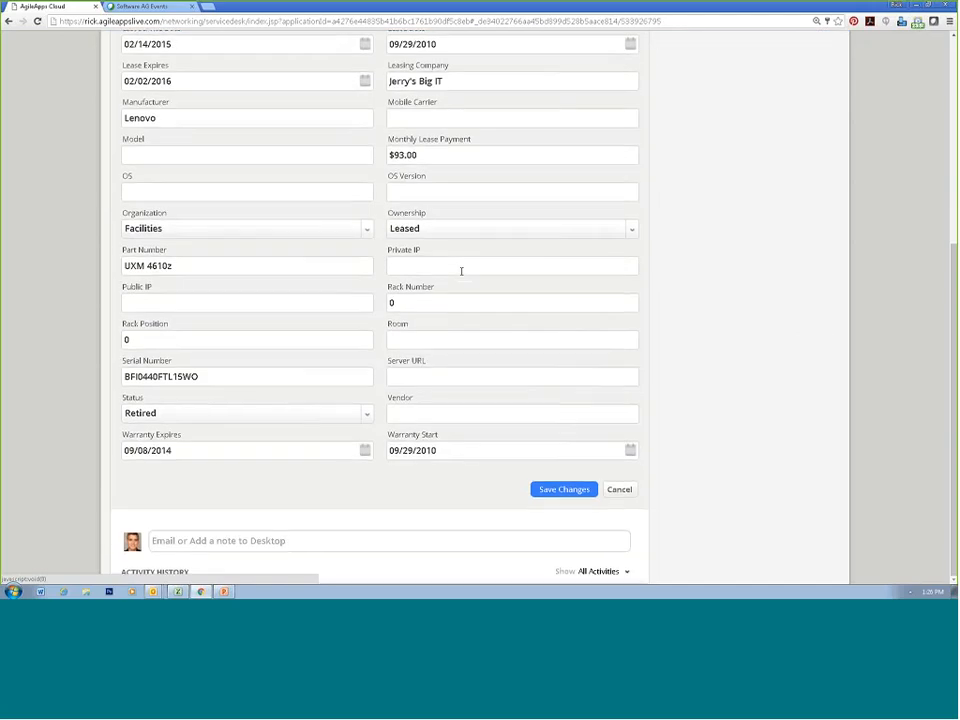
{"action": "scroll", "coordinate": [461, 271], "scroll_direction": "up", "scroll_amount": 3}
{"action": "scroll", "coordinate": [461, 271], "scroll_direction": "down", "scroll_amount": 2}
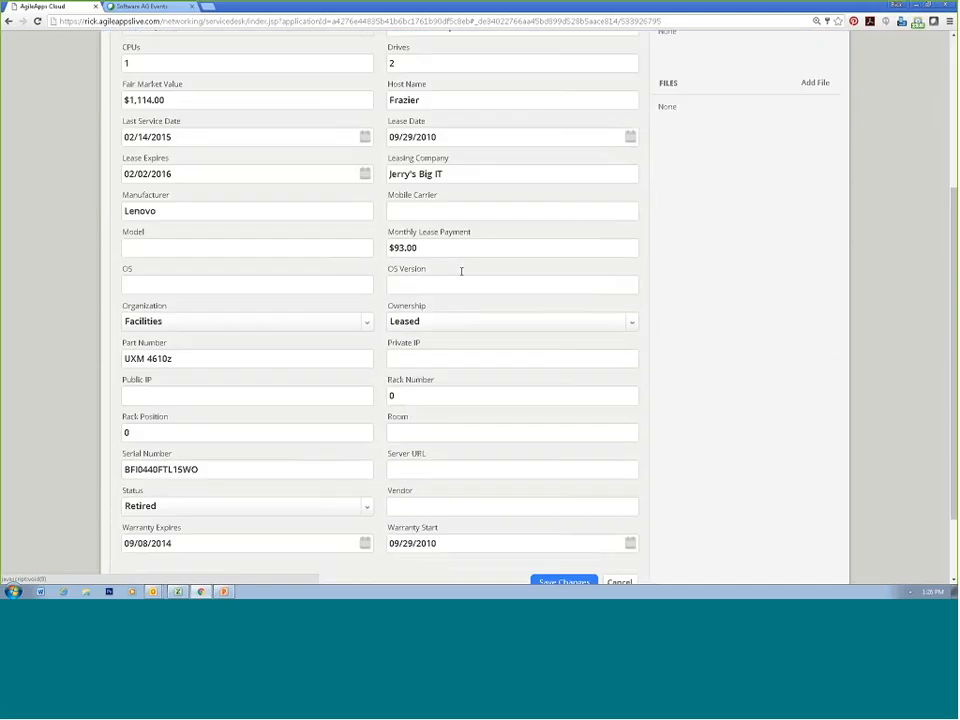
{"action": "scroll", "coordinate": [461, 271], "scroll_direction": "up", "scroll_amount": 3}
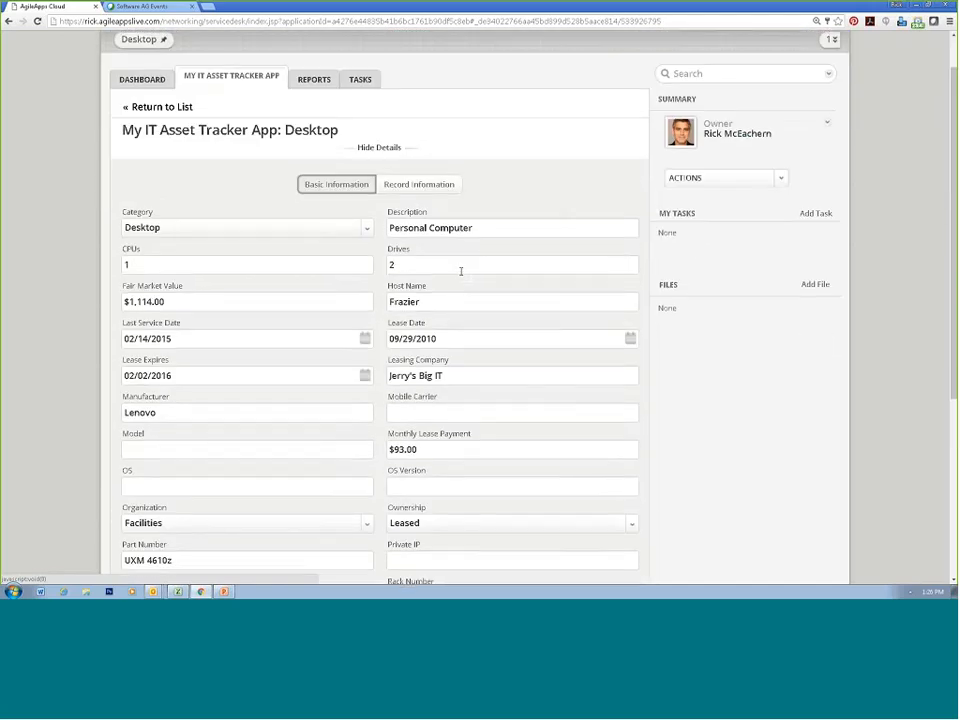
{"action": "scroll", "coordinate": [461, 271], "scroll_direction": "up", "scroll_amount": 1}
Return to the records list and look through the Modified Today, Created in last 7 days and All Records views
{"action": "left_click", "coordinate": [199, 125]}
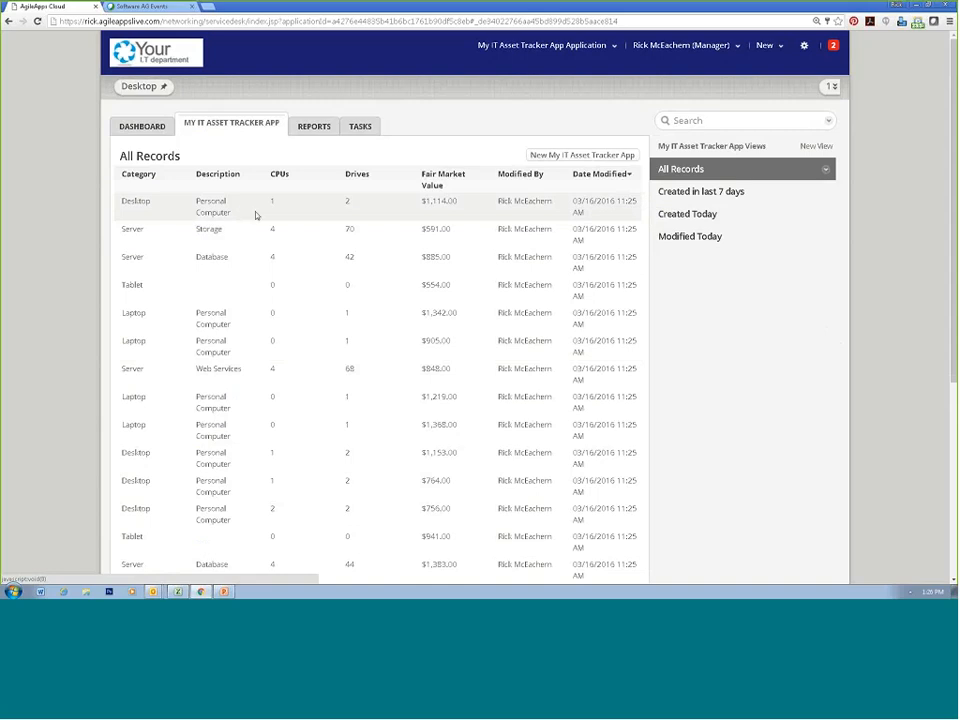
{"action": "left_click", "coordinate": [716, 238]}
{"action": "left_click", "coordinate": [710, 195]}
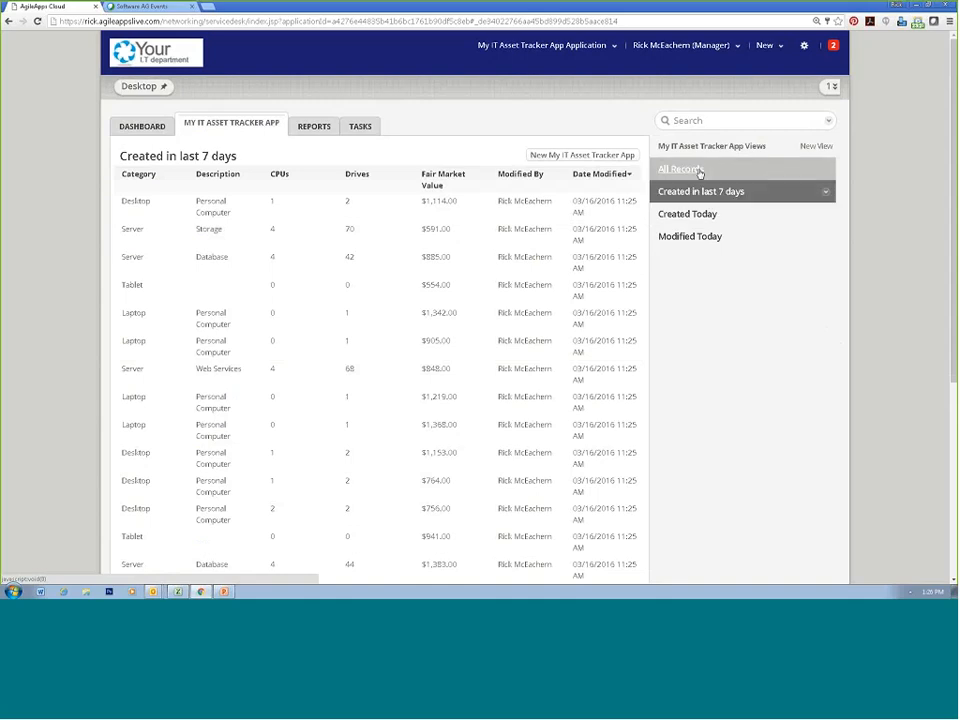
{"action": "left_click", "coordinate": [700, 172]}
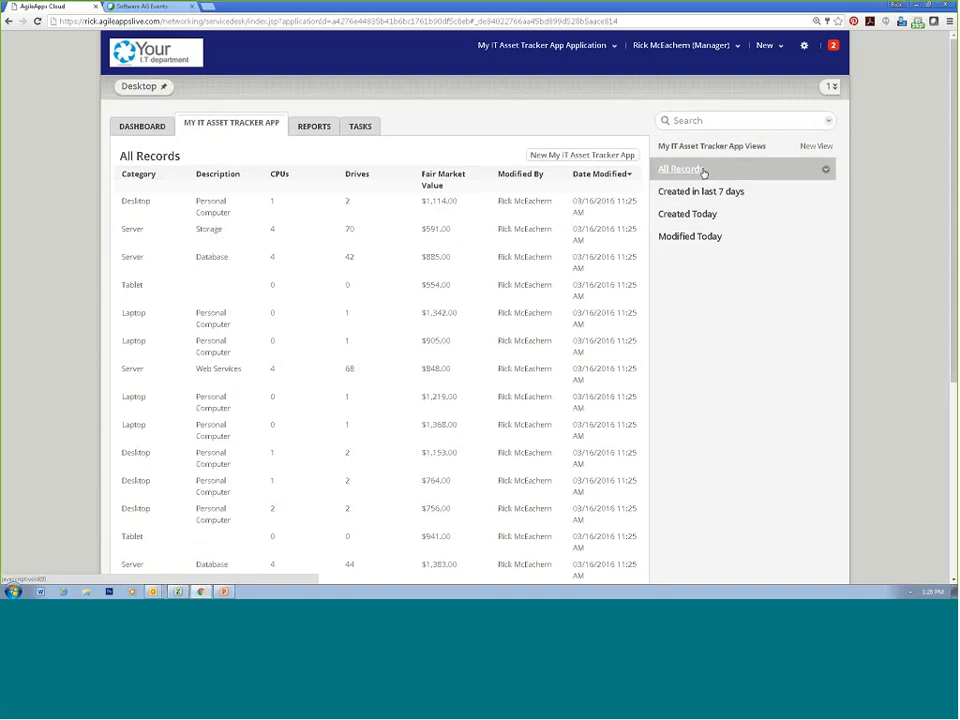
Edit the All Records view and remove the CPUs, Drives, Fair Market Value, Modified By and Date Modified fields from its selected fields
{"action": "left_click", "coordinate": [826, 172]}
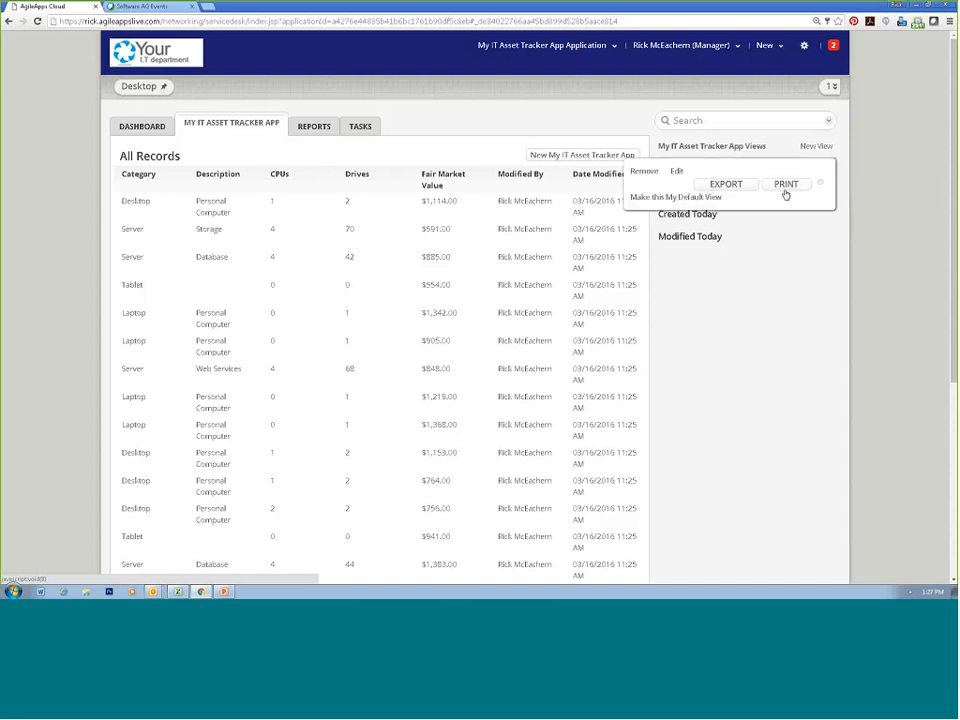
{"action": "left_click", "coordinate": [677, 172]}
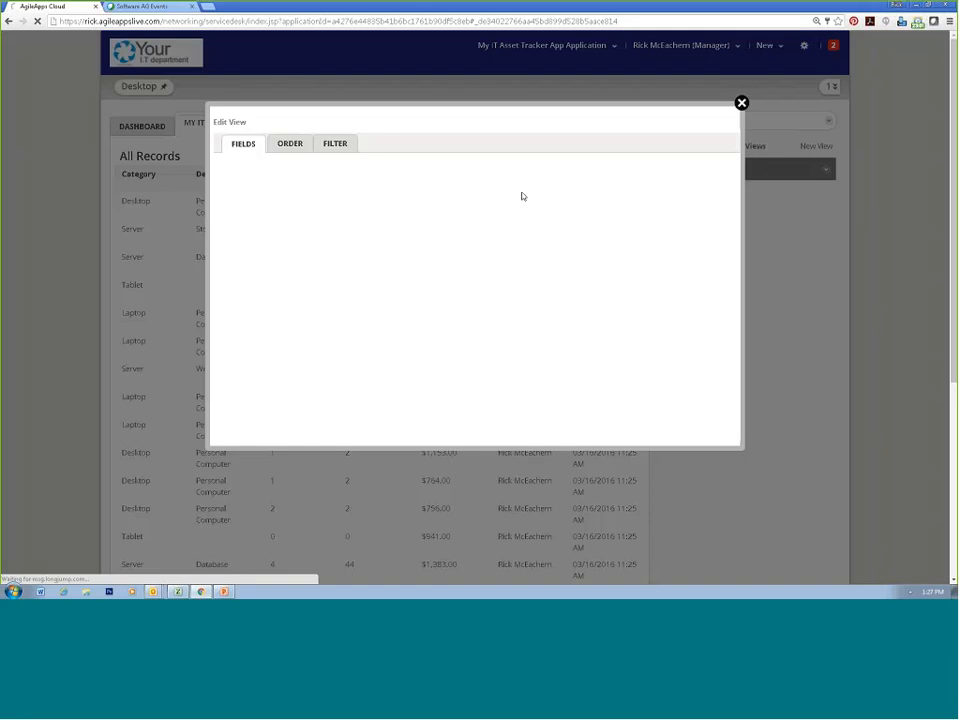
{"action": "left_click_drag", "start_coordinate": [404, 248], "coordinate": [371, 201]}
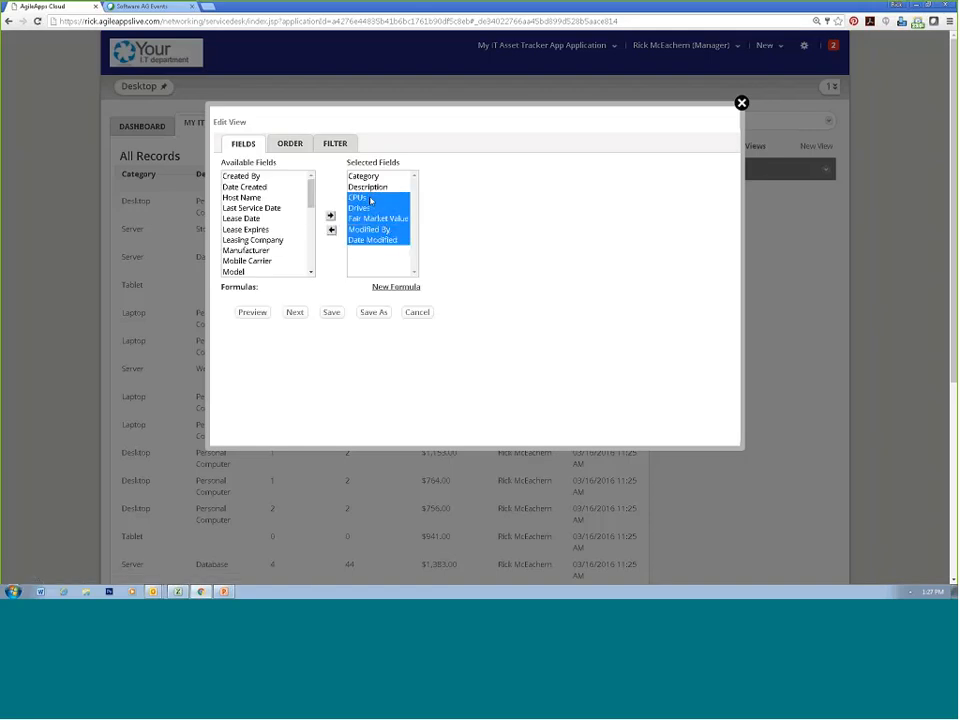
{"action": "left_click", "coordinate": [331, 230]}
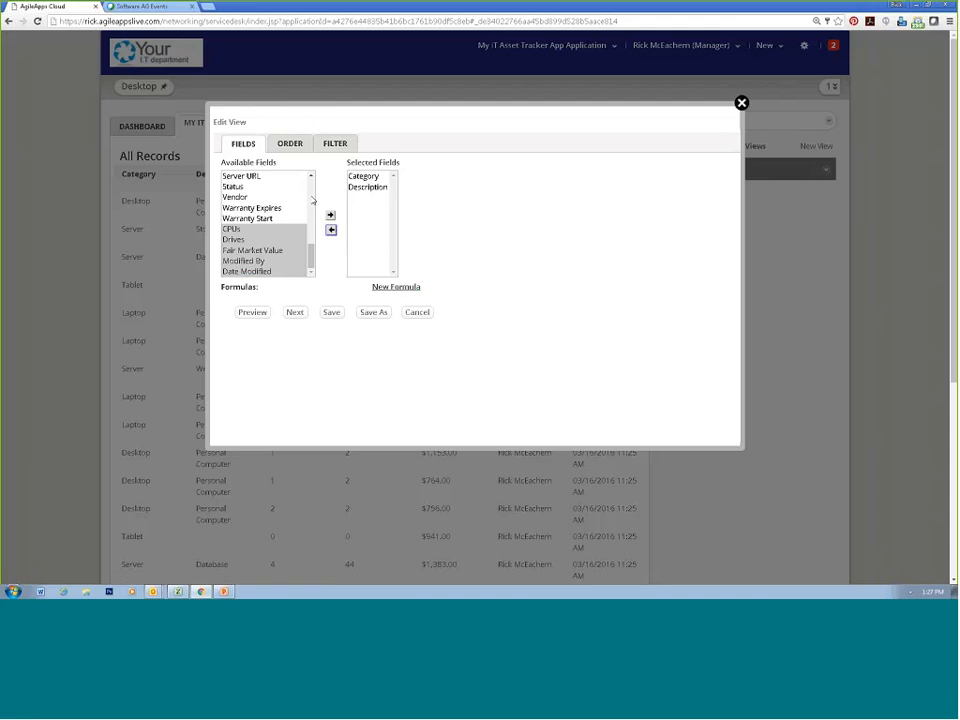
Add the Status, Warranty Expires and Organization fields to the selected fields of the All Records view
{"action": "left_click", "coordinate": [245, 186]}
{"action": "left_click", "coordinate": [330, 215]}
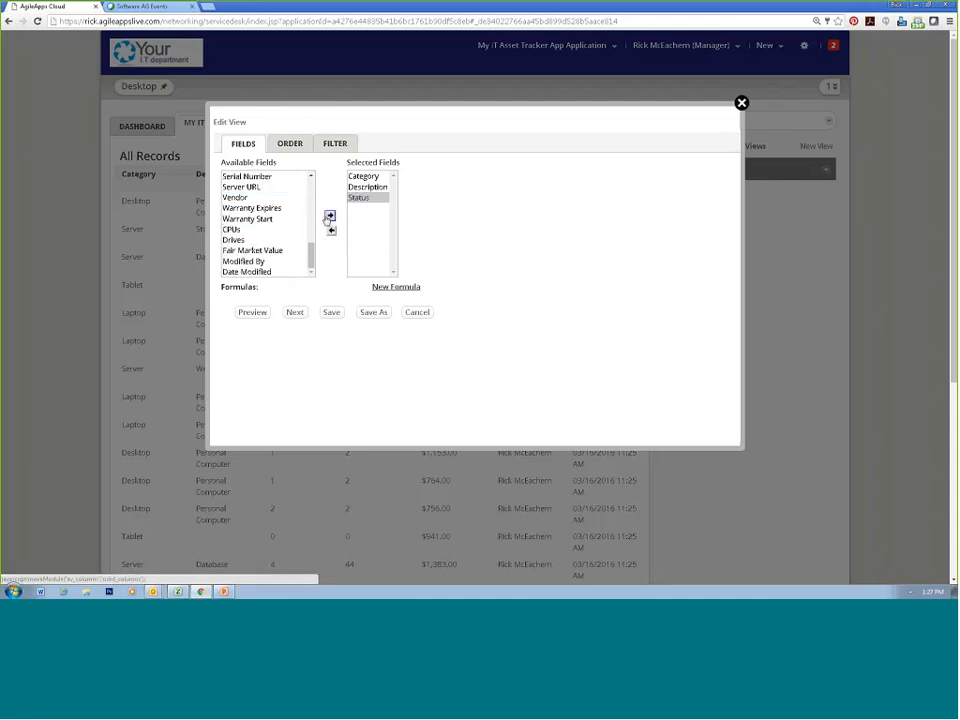
{"action": "left_click", "coordinate": [280, 209]}
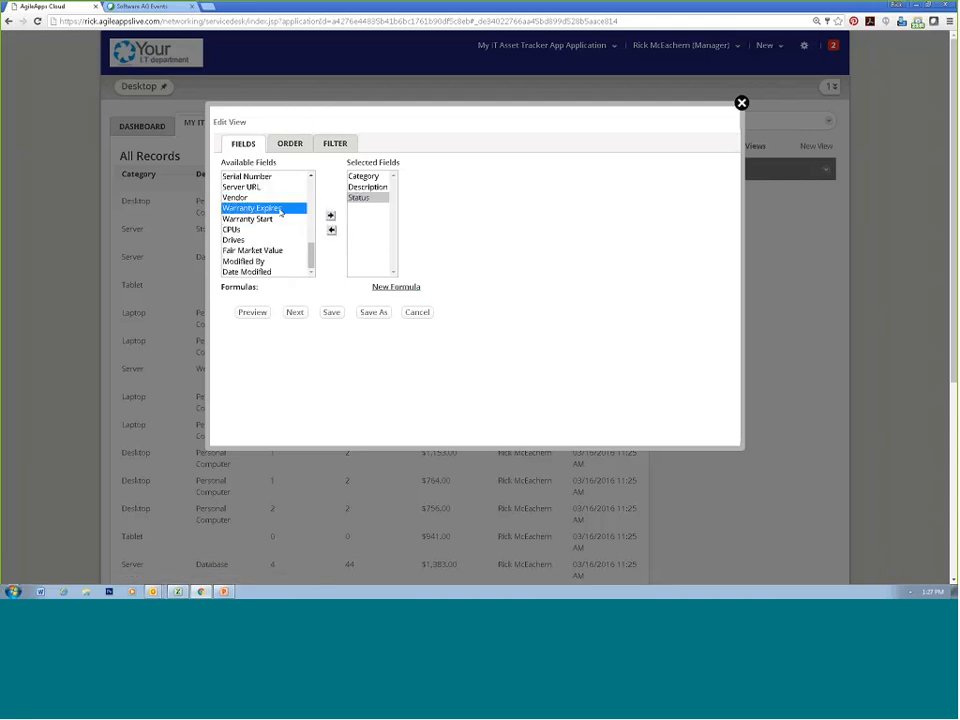
{"action": "left_click", "coordinate": [330, 215]}
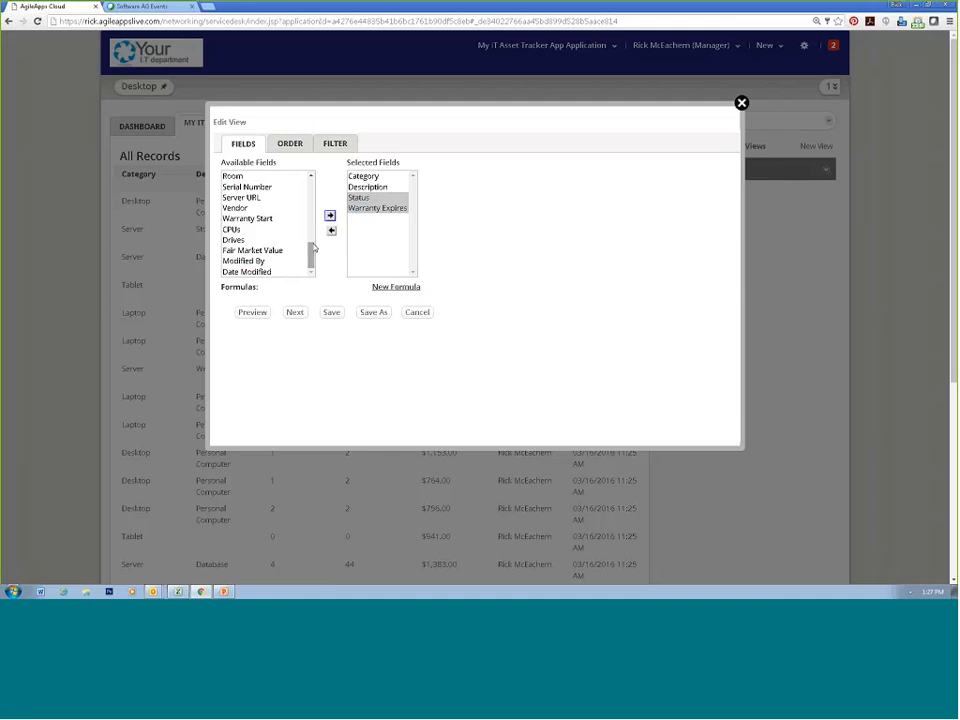
{"action": "left_click_drag", "start_coordinate": [312, 253], "coordinate": [311, 215]}
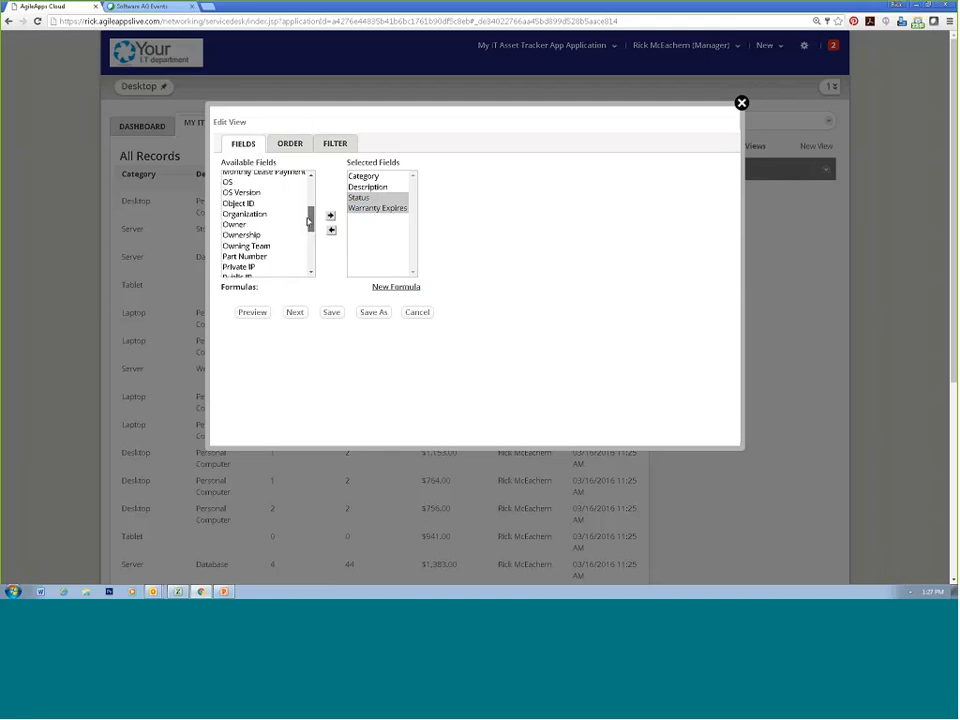
{"action": "left_click", "coordinate": [255, 214]}
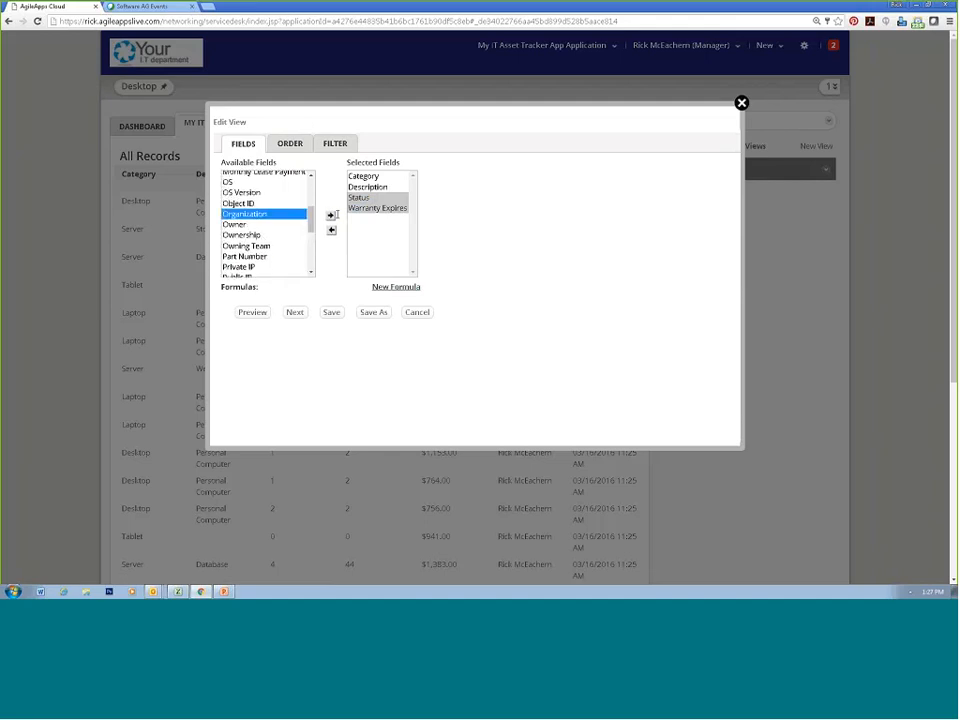
{"action": "left_click", "coordinate": [330, 215]}
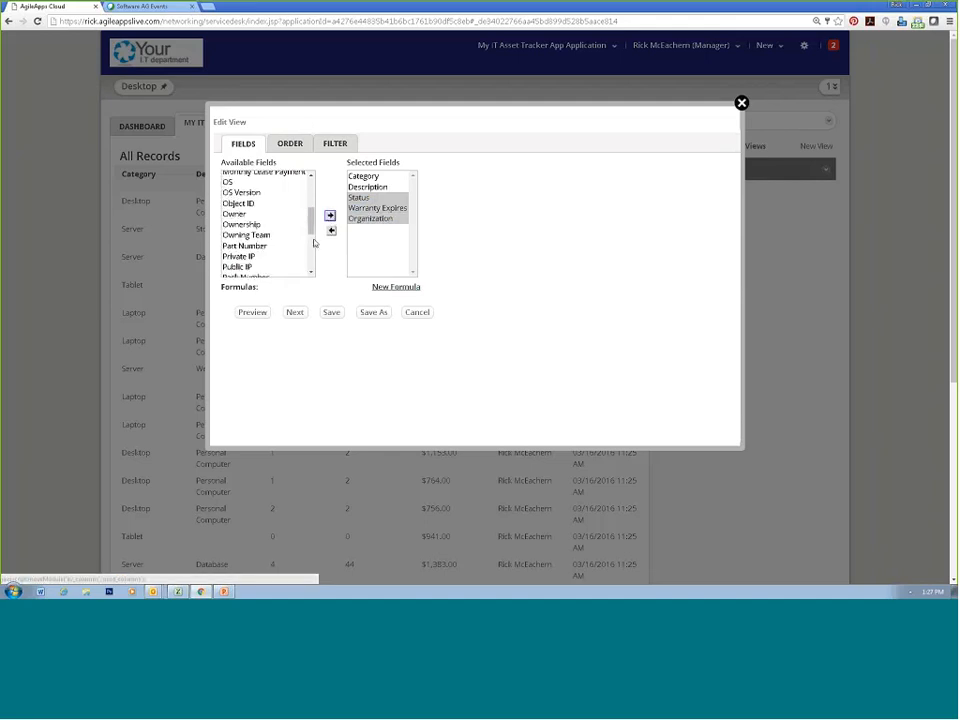
Preview the records with the revised columns and save the All Records view, keeping its name and visibility
{"action": "left_click", "coordinate": [256, 313]}
{"action": "scroll", "coordinate": [638, 318], "scroll_direction": "down", "scroll_amount": 6}
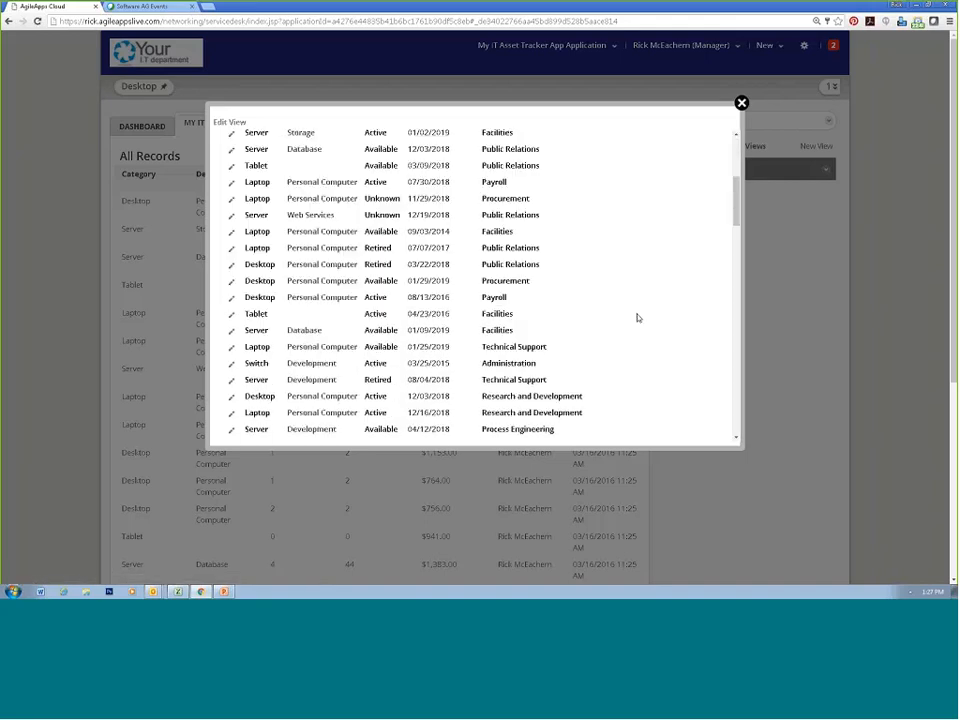
{"action": "scroll", "coordinate": [638, 318], "scroll_direction": "up", "scroll_amount": 5}
{"action": "scroll", "coordinate": [637, 318], "scroll_direction": "up", "scroll_amount": 3}
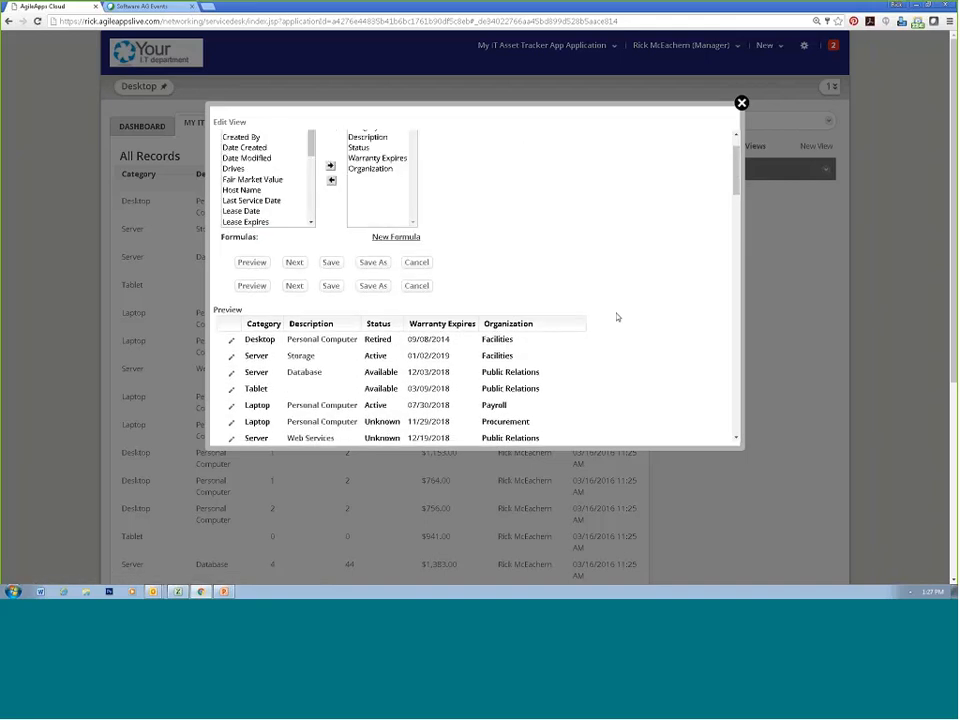
{"action": "left_click", "coordinate": [331, 313]}
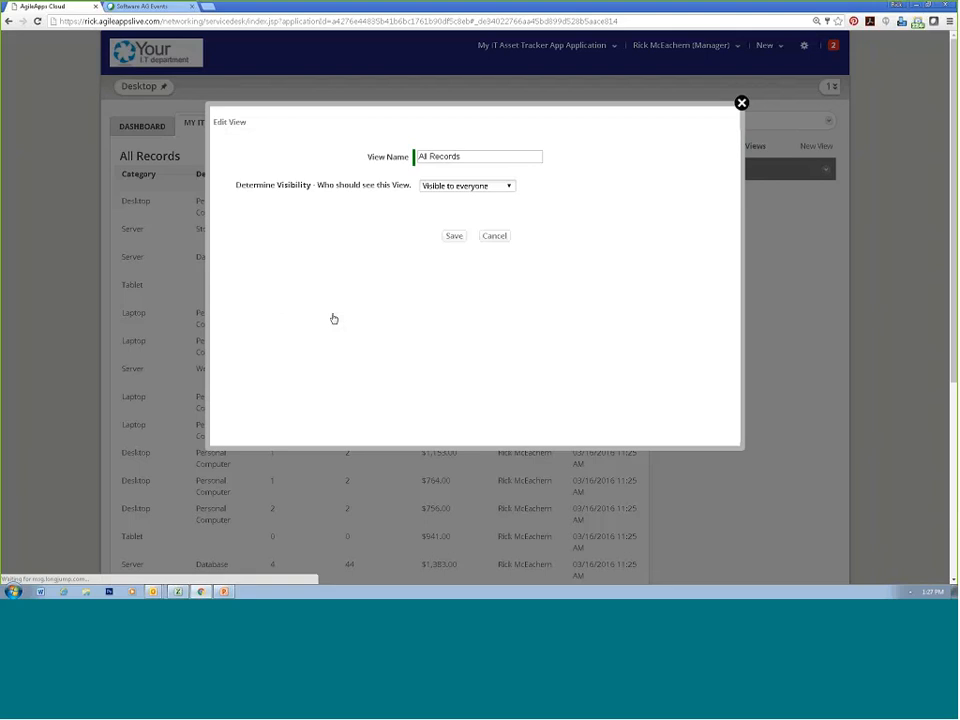
{"action": "left_click", "coordinate": [453, 237]}
{"action": "left_click", "coordinate": [522, 107]}
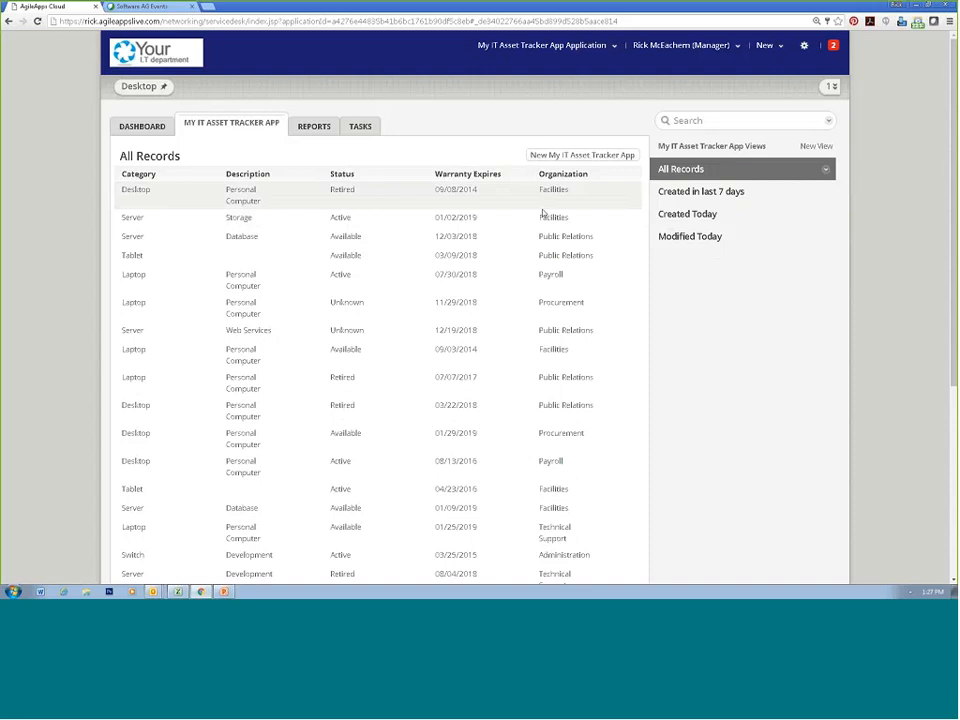
Open the first Desktop record and examine how its Basic Information fields are laid out
{"action": "left_click", "coordinate": [466, 194]}
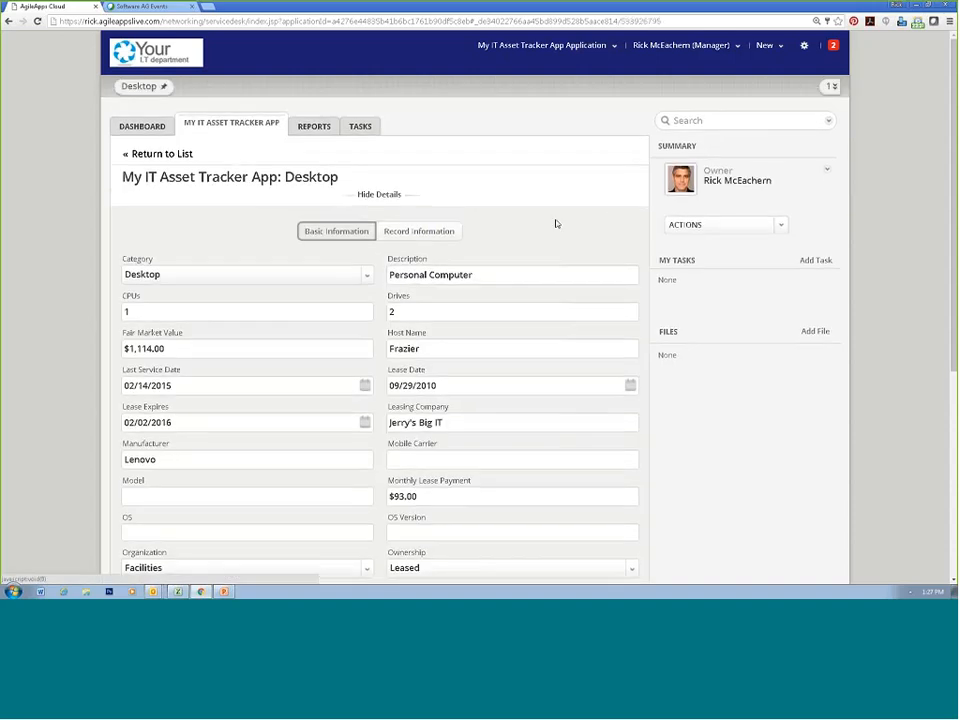
{"action": "scroll", "coordinate": [557, 224], "scroll_direction": "down", "scroll_amount": 3}
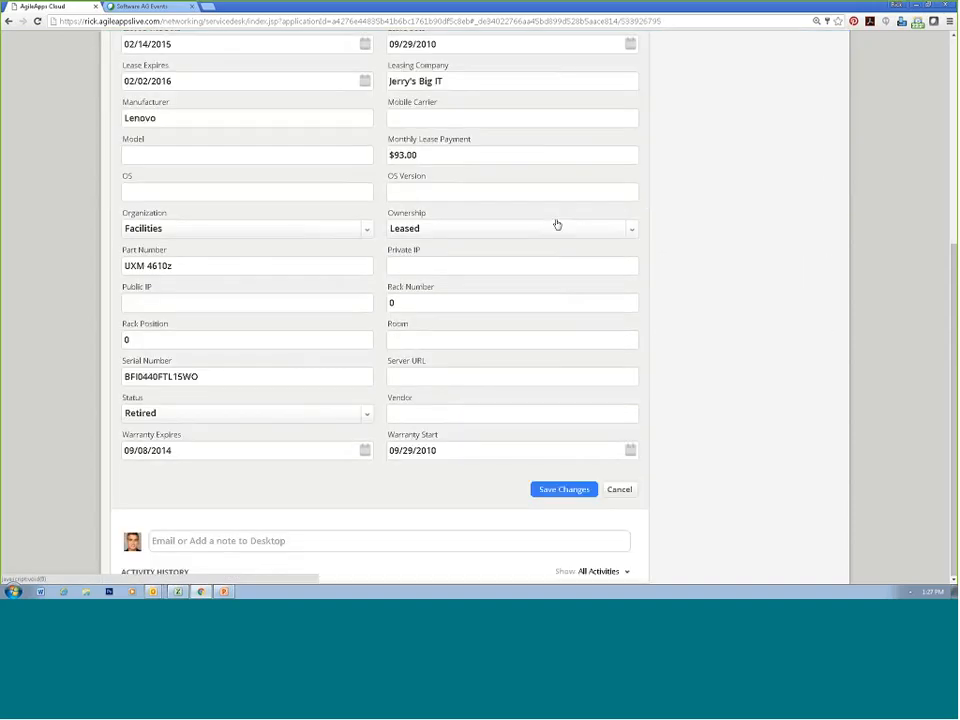
{"action": "scroll", "coordinate": [557, 224], "scroll_direction": "up", "scroll_amount": 3}
{"action": "scroll", "coordinate": [555, 224], "scroll_direction": "up", "scroll_amount": 4}
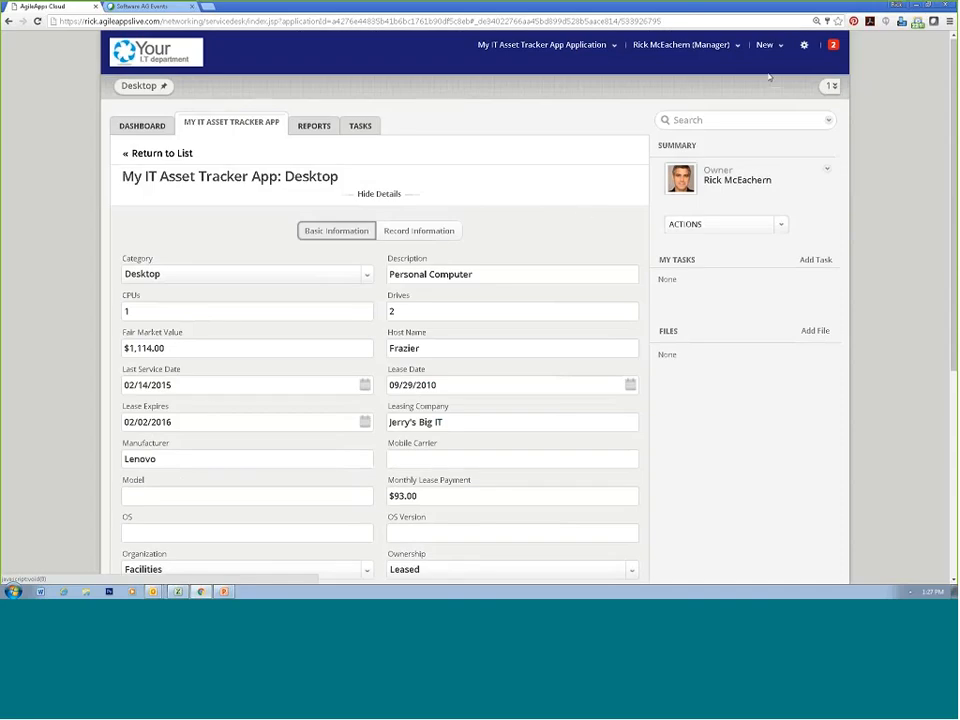
Open the Default Layout form of the My IT Asset Tracker App object for editing
{"action": "left_click", "coordinate": [805, 47]}
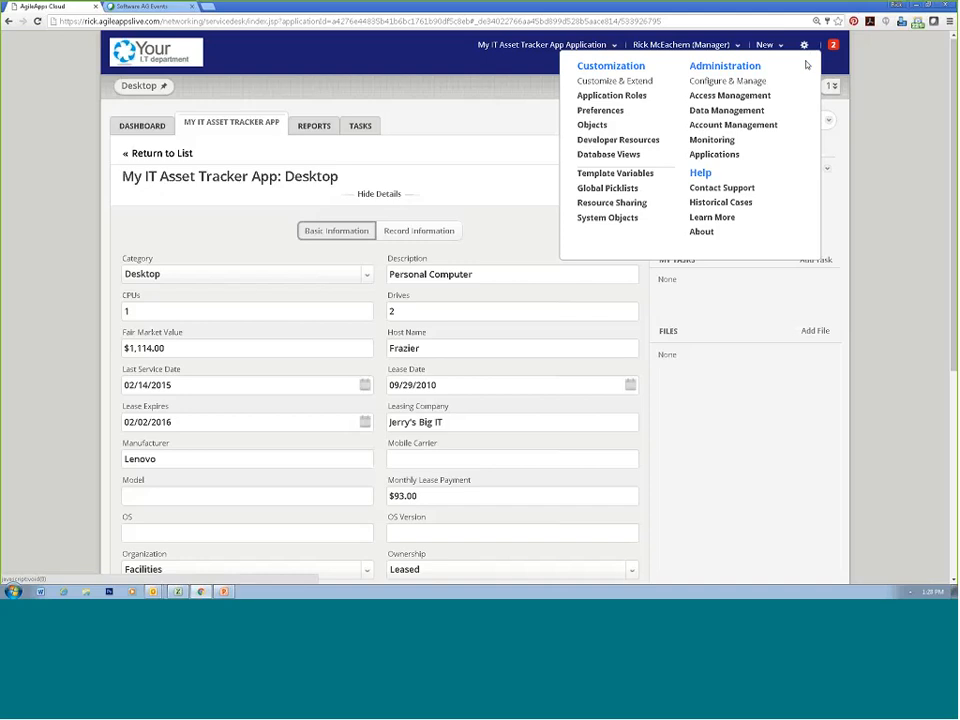
{"action": "left_click", "coordinate": [631, 133]}
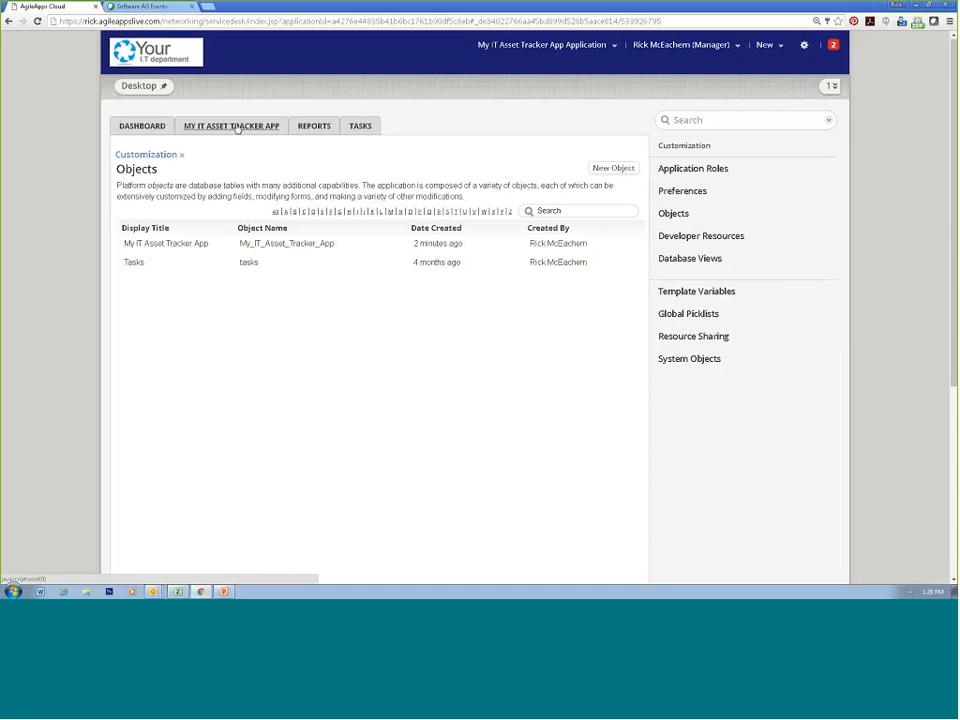
{"action": "left_click", "coordinate": [146, 244]}
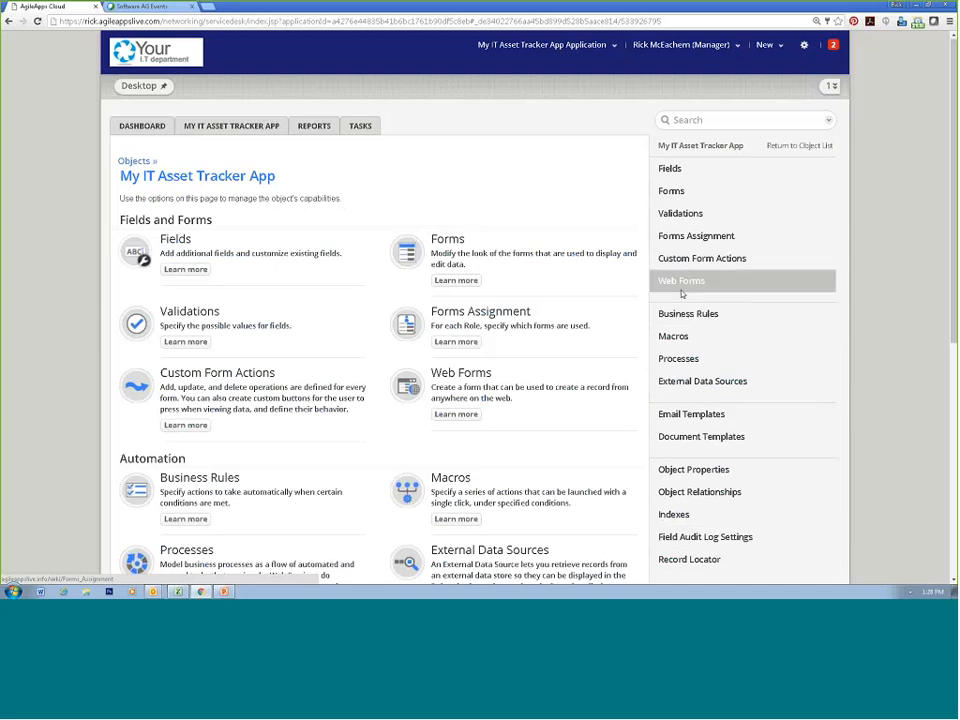
{"action": "left_click", "coordinate": [449, 241]}
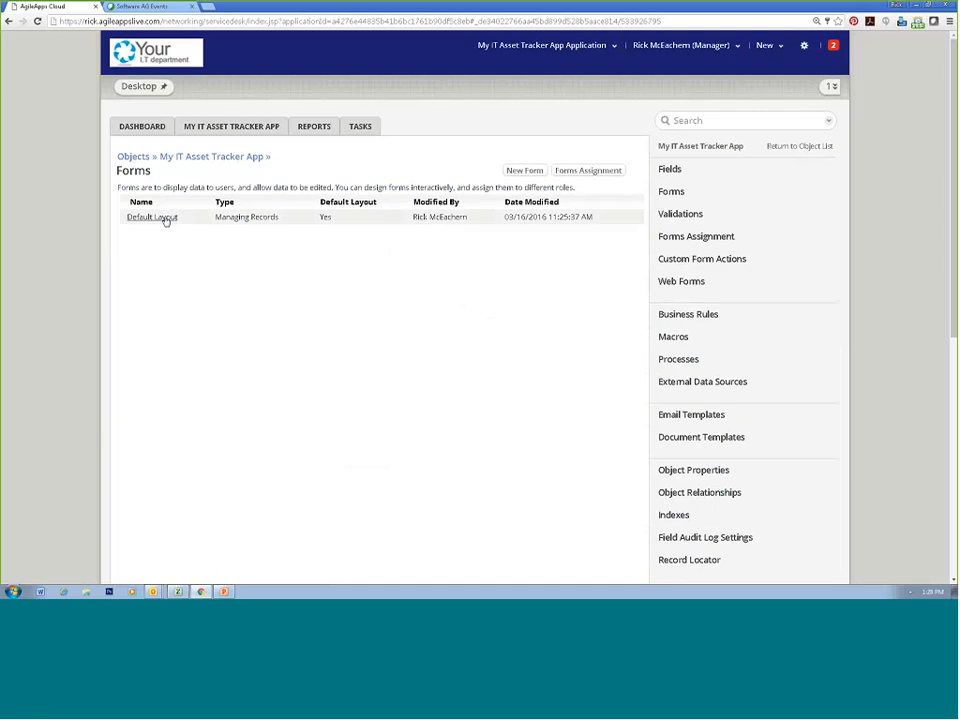
{"action": "left_click", "coordinate": [165, 218]}
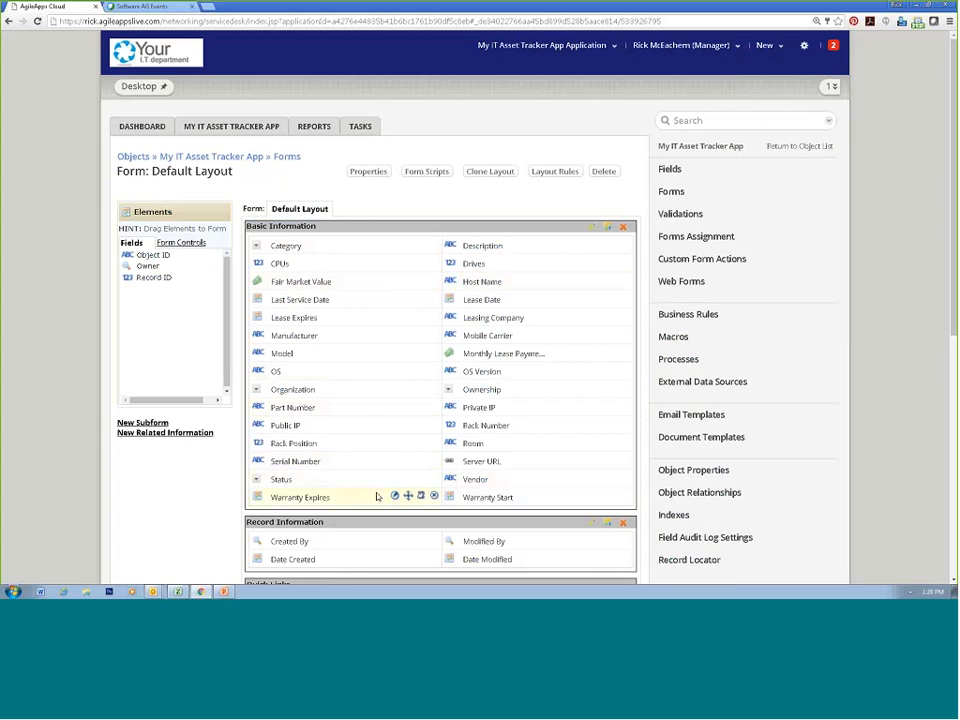
Add two new sections titled Location Details and Lease Information above the Basic Information section of the form
{"action": "left_click", "coordinate": [186, 244]}
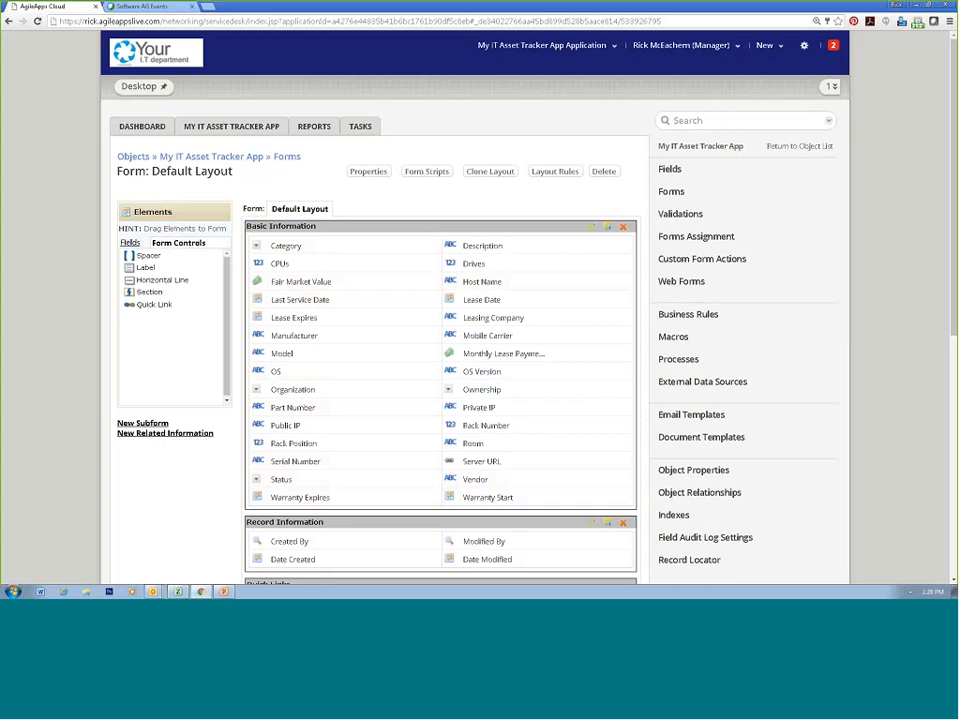
{"action": "left_click_drag", "start_coordinate": [148, 297], "coordinate": [405, 314]}
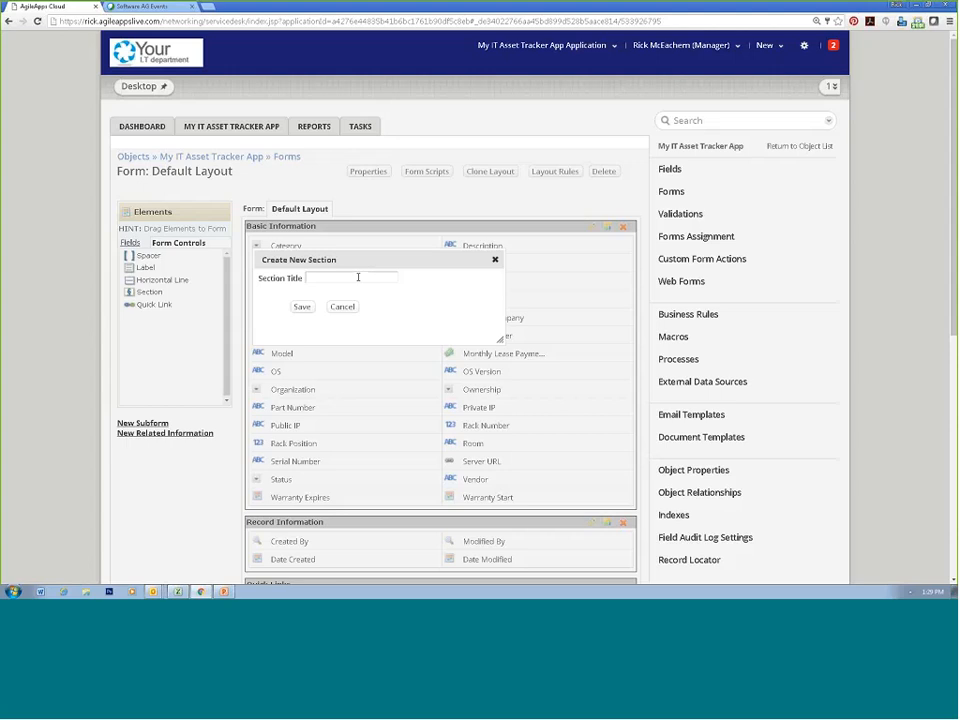
{"action": "type", "text": "Location Details"}
{"action": "left_click", "coordinate": [300, 306]}
{"action": "left_click_drag", "start_coordinate": [150, 292], "coordinate": [380, 297]}
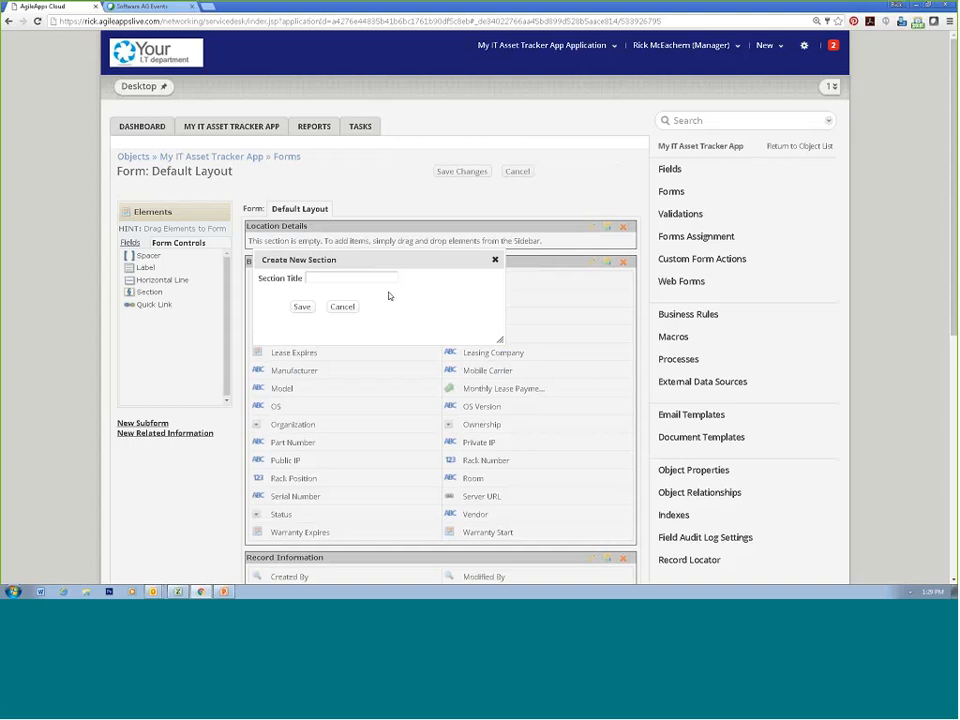
{"action": "type", "text": "Lease Information"}
{"action": "left_click", "coordinate": [302, 306]}
Add two new sections titled Warranty Info and Technical Info between Lease Information and Basic Information
{"action": "left_click_drag", "start_coordinate": [149, 291], "coordinate": [337, 314]}
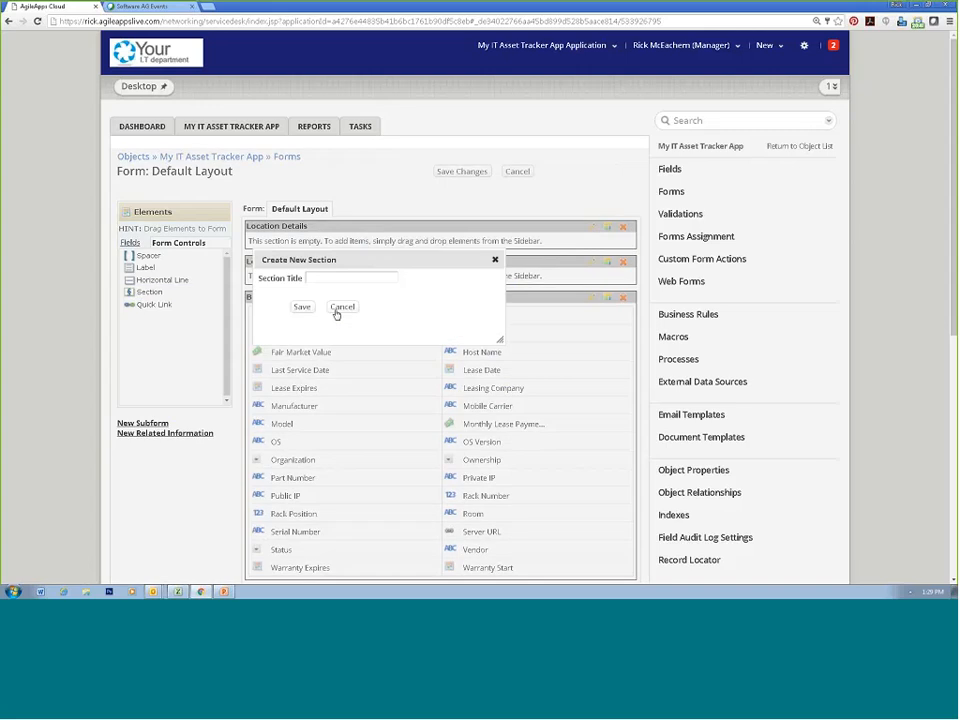
{"action": "type", "text": "Warranty Info"}
{"action": "left_click", "coordinate": [298, 307]}
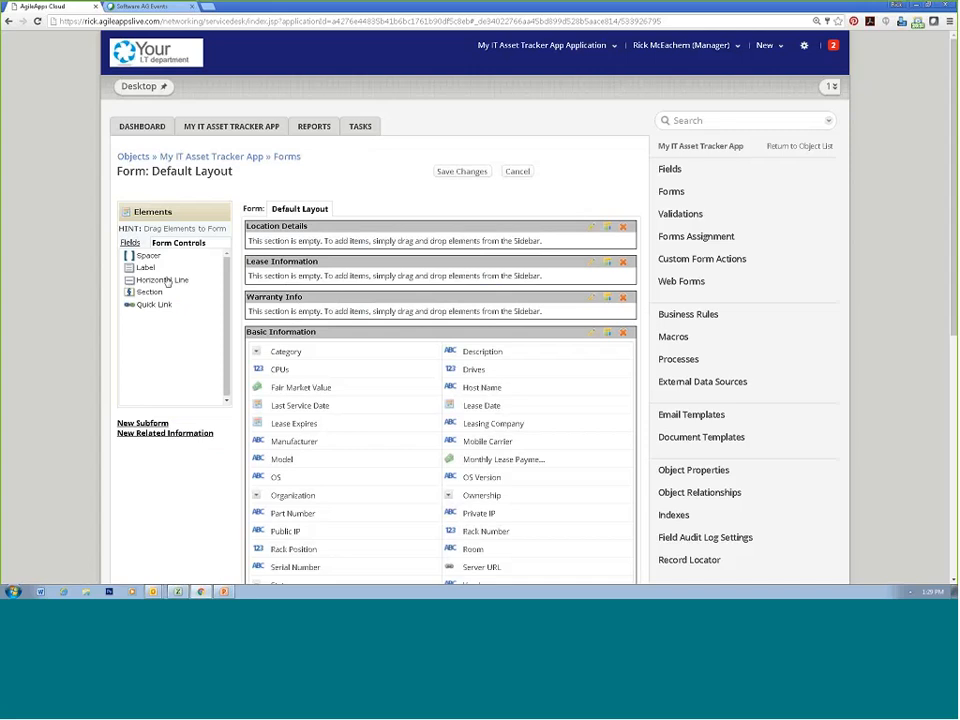
{"action": "left_click_drag", "start_coordinate": [150, 291], "coordinate": [384, 330]}
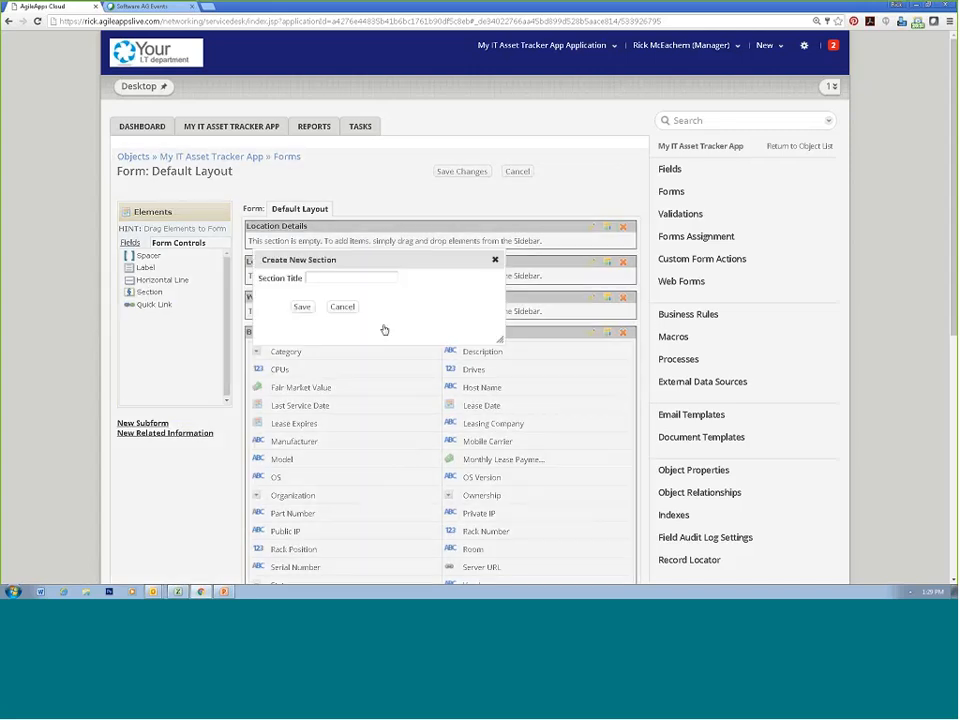
{"action": "type", "text": "Technical Info"}
{"action": "left_click", "coordinate": [301, 306]}
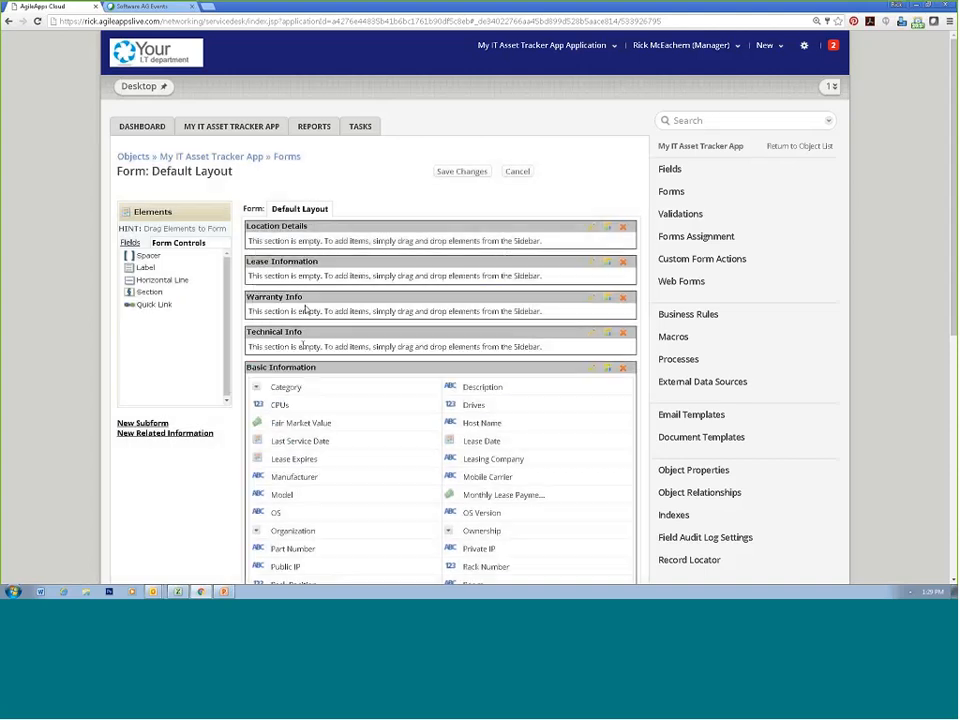
Rename the Basic Information section as Asset Info
{"action": "left_click", "coordinate": [591, 369]}
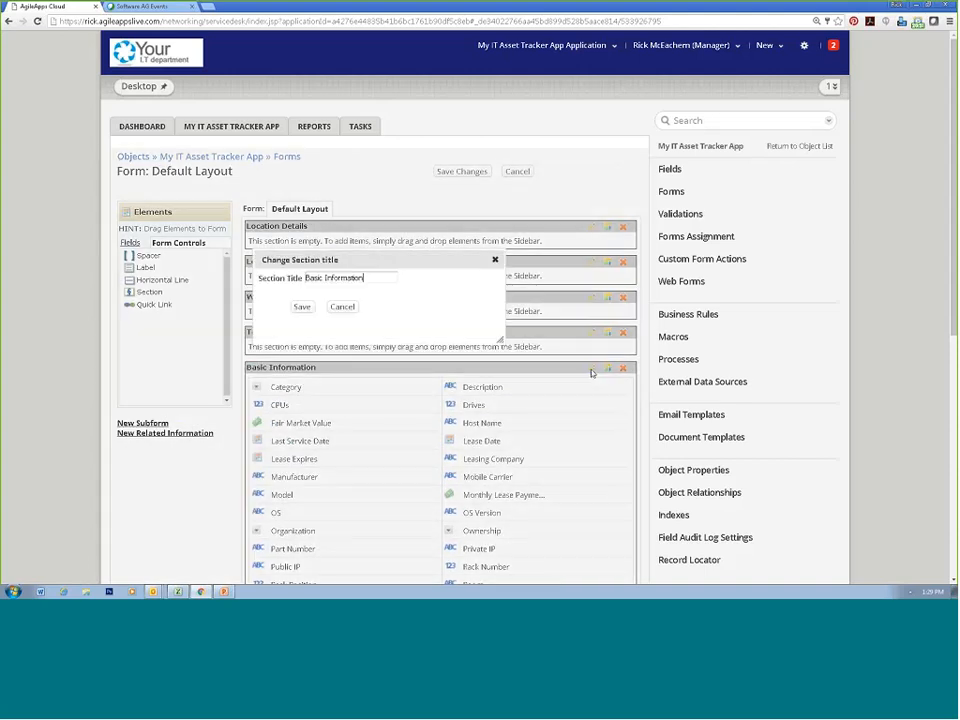
{"action": "double_click", "coordinate": [315, 277]}
{"action": "type", "text": "Asset"}
{"action": "key", "text": "BackSpace"}
{"action": "key", "text": "BackSpace"}
{"action": "key", "text": "BackSpace"}
{"action": "key", "text": "BackSpace"}
{"action": "key", "text": "BackSpace"}
{"action": "key", "text": "BackSpace"}
{"action": "key", "text": "BackSpace"}
{"action": "left_click", "coordinate": [301, 306]}
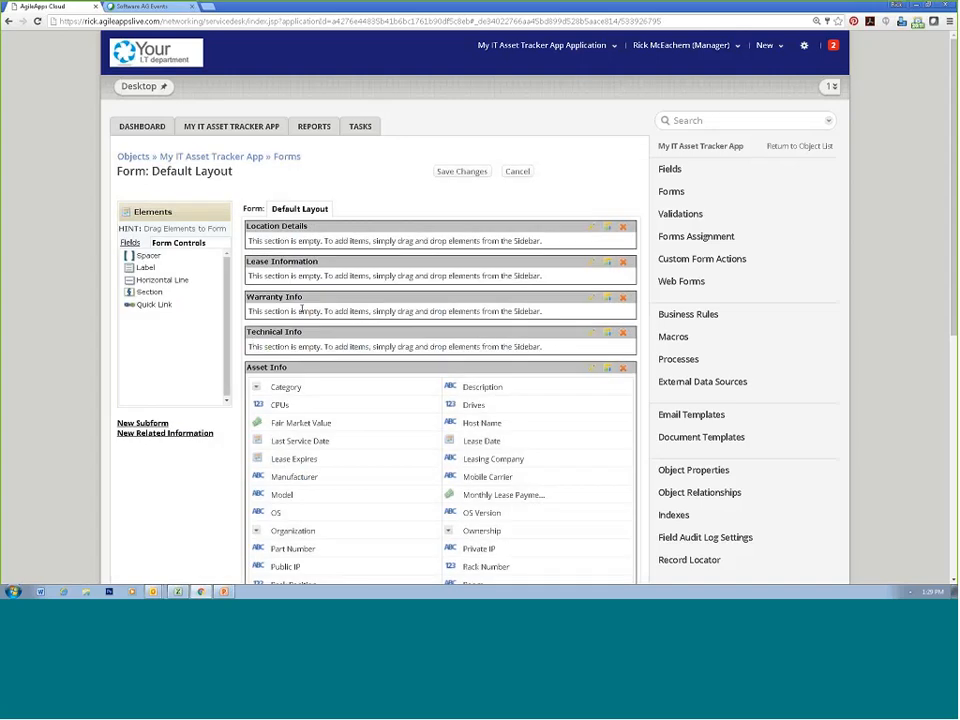
Try to edit the title of the Lease Information section
{"action": "left_click", "coordinate": [592, 263]}
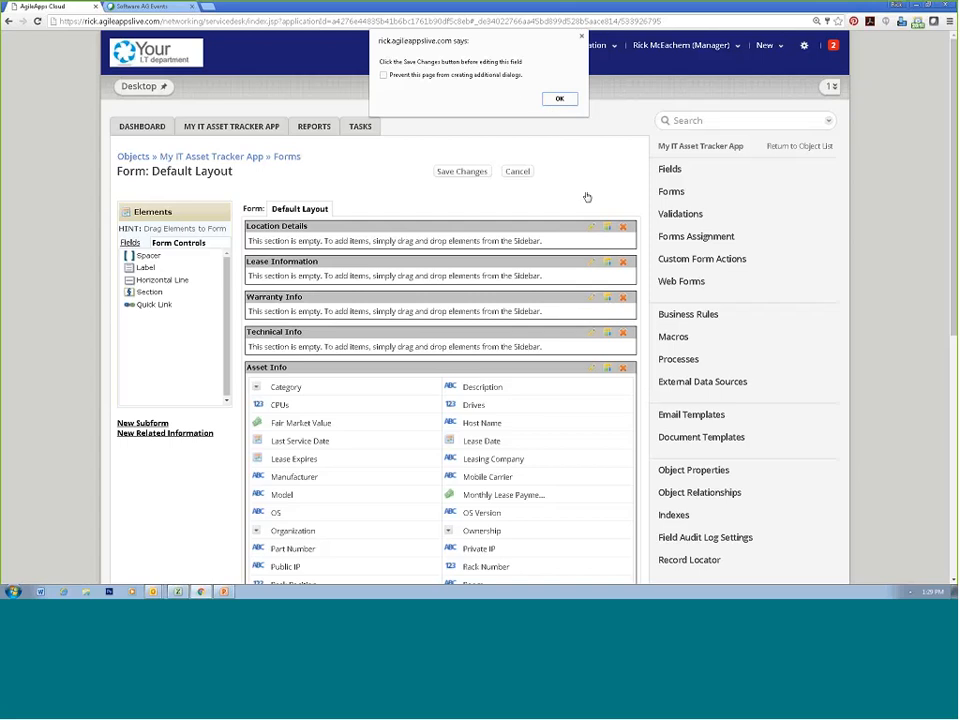
{"action": "left_click", "coordinate": [581, 37]}
{"action": "left_click", "coordinate": [396, 176]}
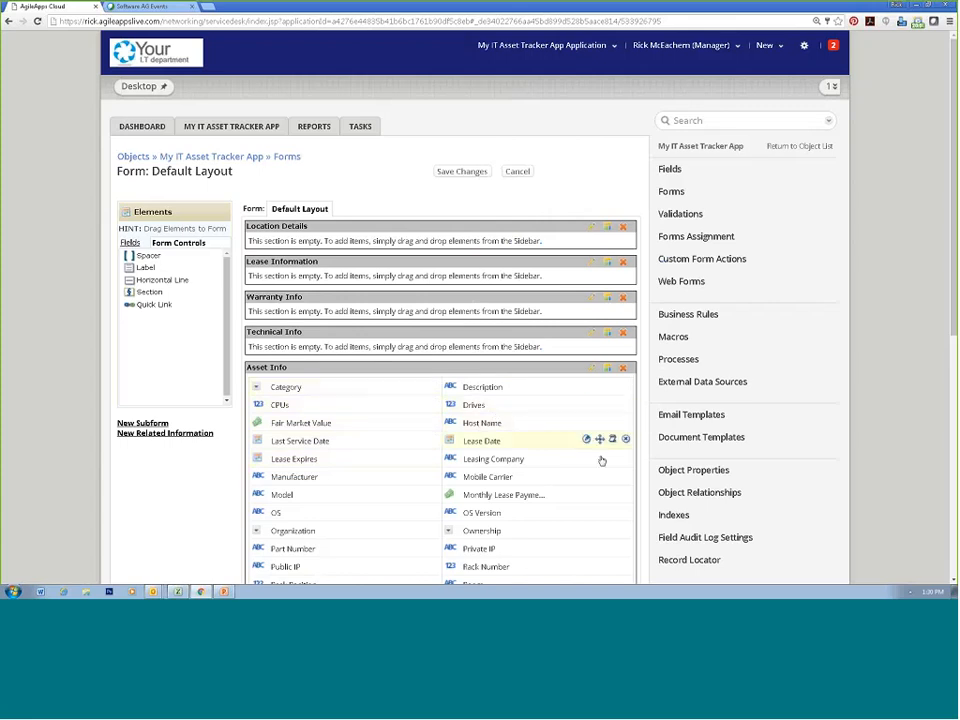
Move the Warranty Start and Warranty Expires fields into the Warranty Info section, with Warranty Start in the first column
{"action": "scroll", "coordinate": [574, 459], "scroll_direction": "down", "scroll_amount": 2}
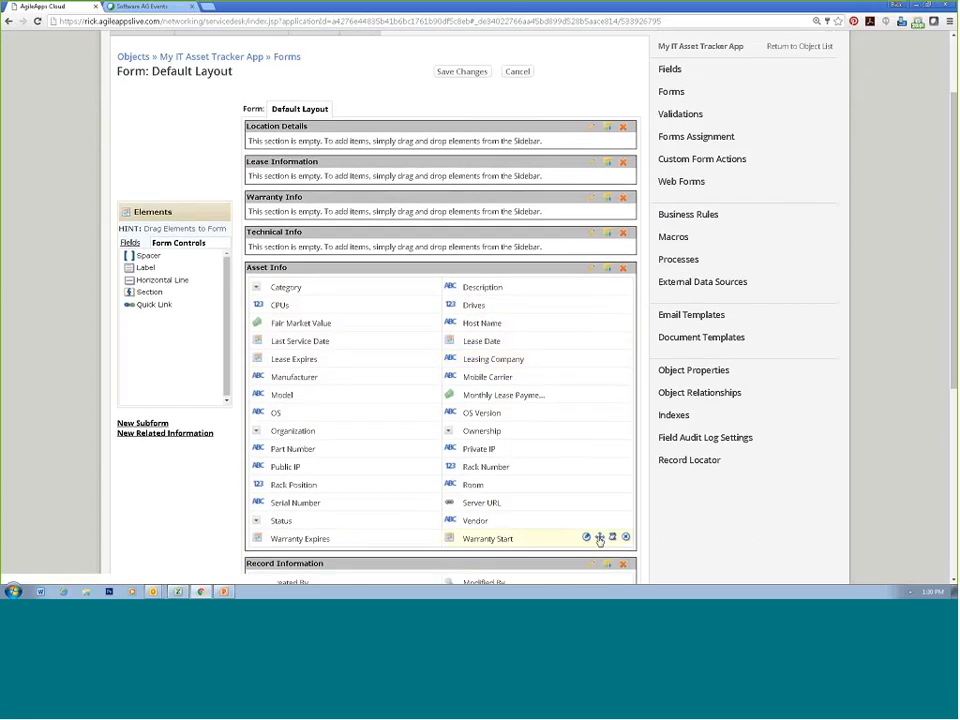
{"action": "left_click_drag", "start_coordinate": [600, 540], "coordinate": [533, 217]}
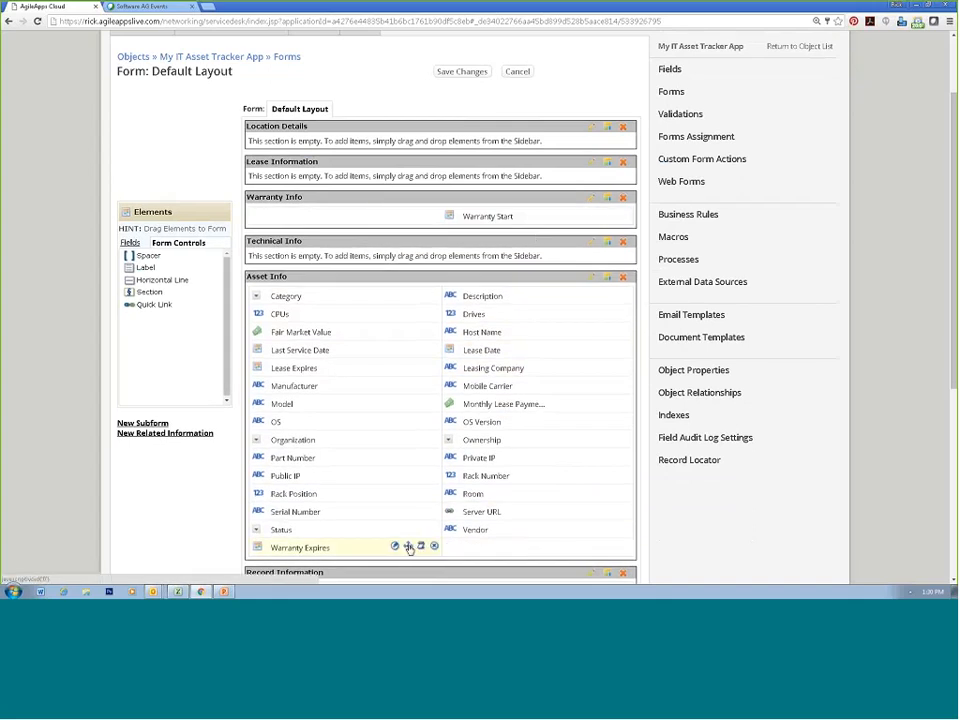
{"action": "left_click_drag", "start_coordinate": [409, 549], "coordinate": [381, 212]}
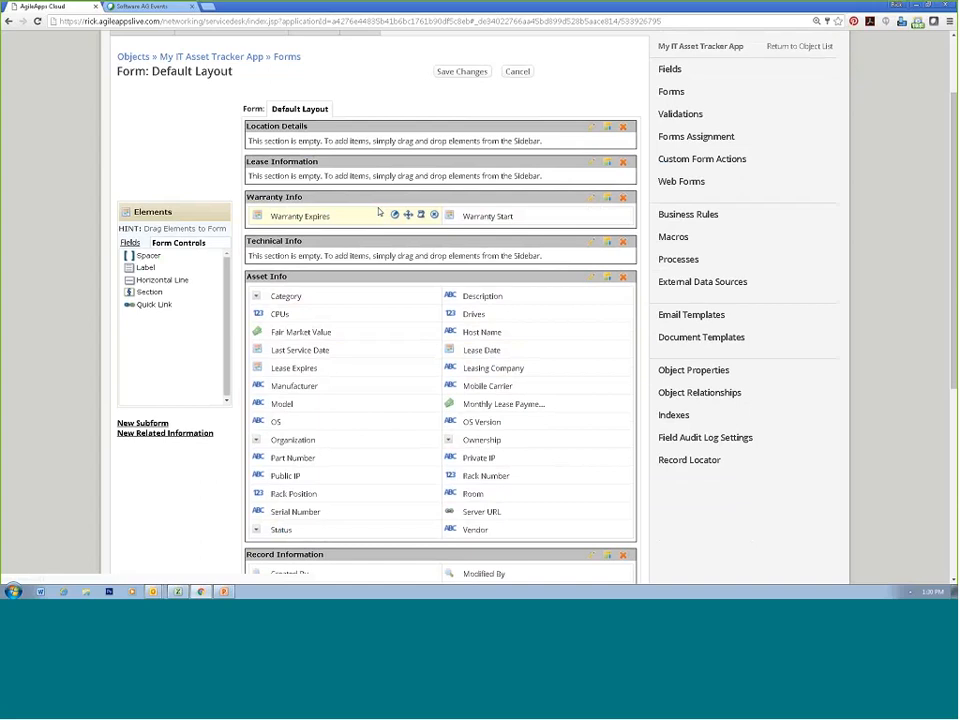
{"action": "left_click_drag", "start_coordinate": [524, 215], "coordinate": [564, 212]}
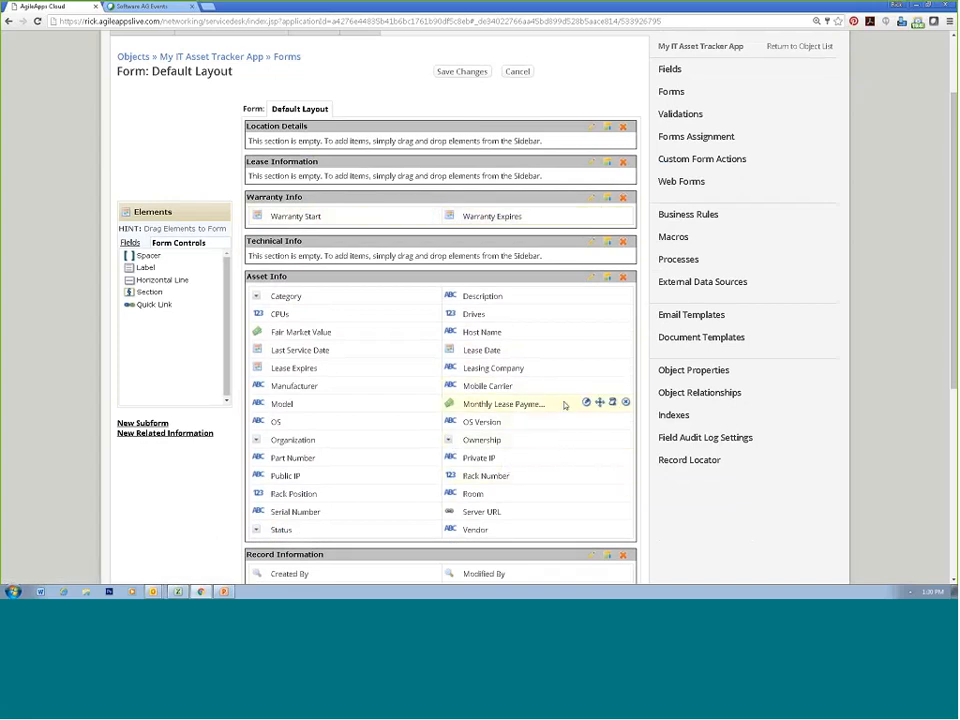
Move the Monthly Lease Payment, Leasing Company, Lease Date and Lease Expires fields from Asset Info into the Lease Information section
{"action": "left_click_drag", "start_coordinate": [599, 402], "coordinate": [498, 186]}
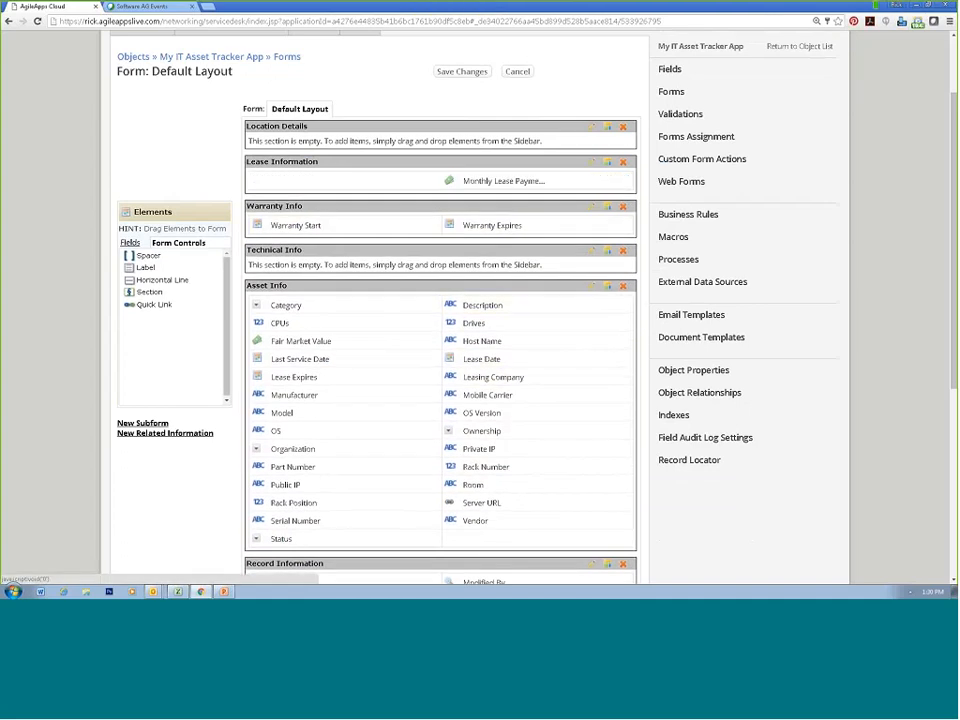
{"action": "left_click_drag", "start_coordinate": [599, 377], "coordinate": [505, 185]}
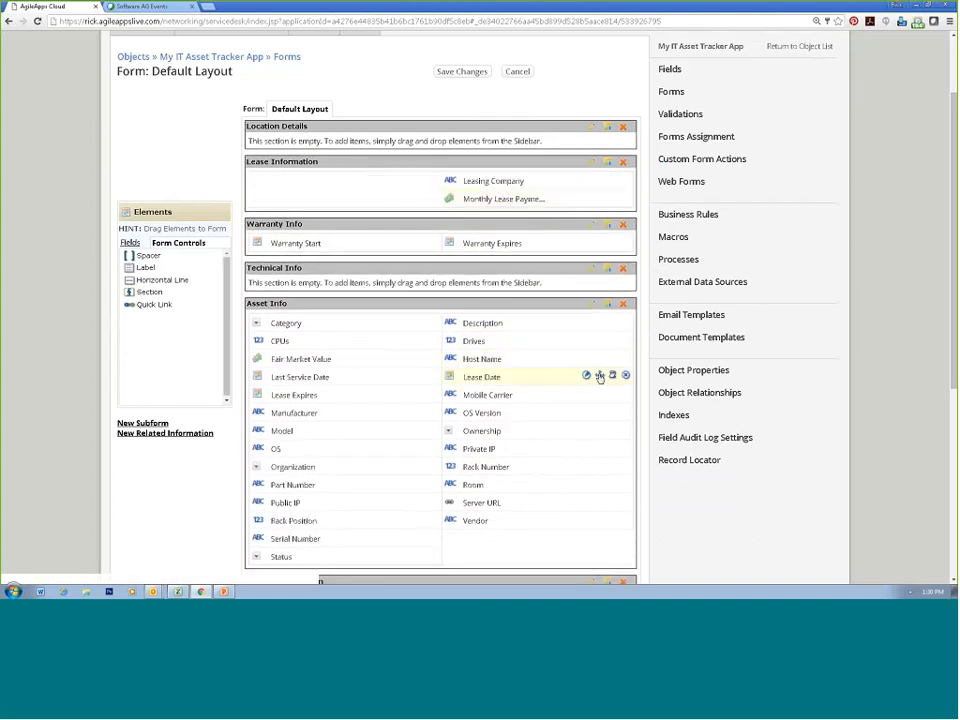
{"action": "left_click_drag", "start_coordinate": [599, 376], "coordinate": [465, 184]}
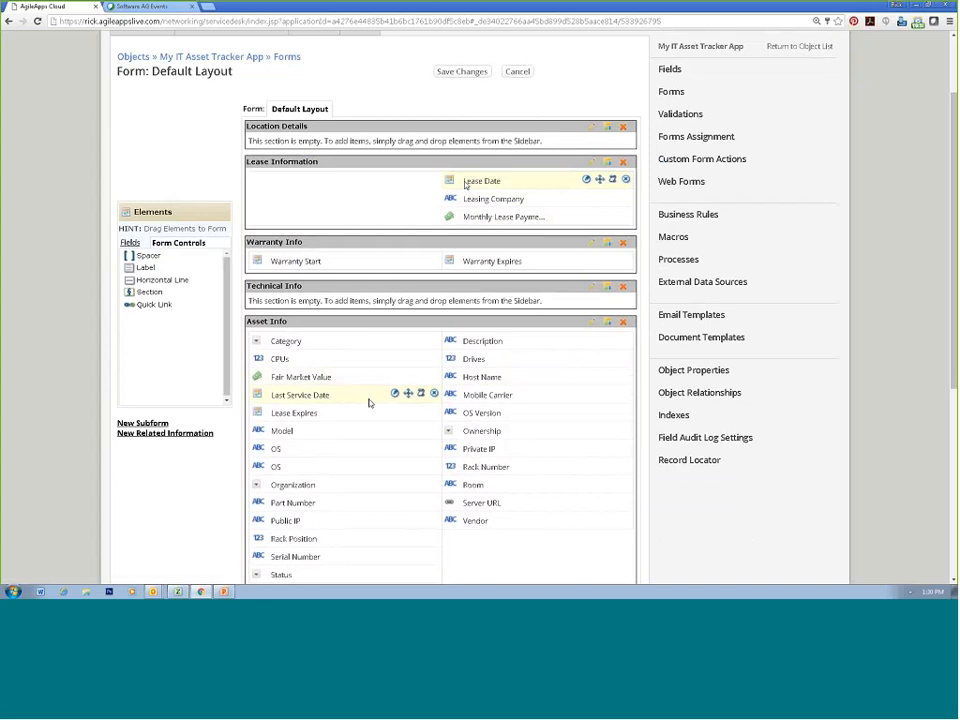
{"action": "left_click_drag", "start_coordinate": [407, 412], "coordinate": [404, 219]}
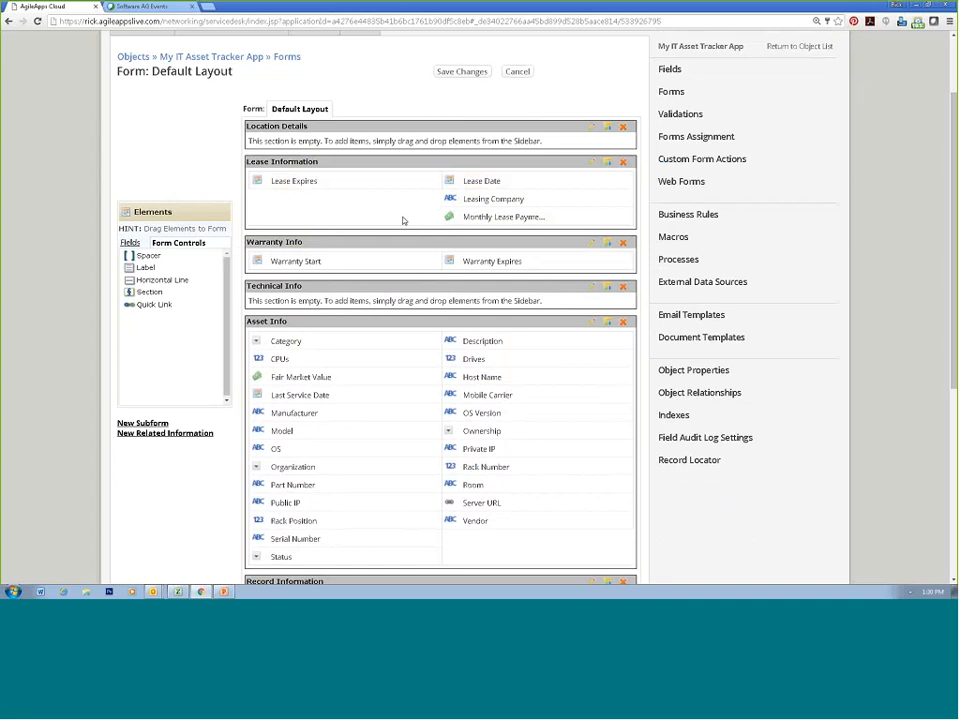
Arrange Lease Information with Leasing Company above Monthly Lease Payment in the first column and Lease Date above Lease Expires in the second
{"action": "mouse_move", "coordinate": [483, 217]}
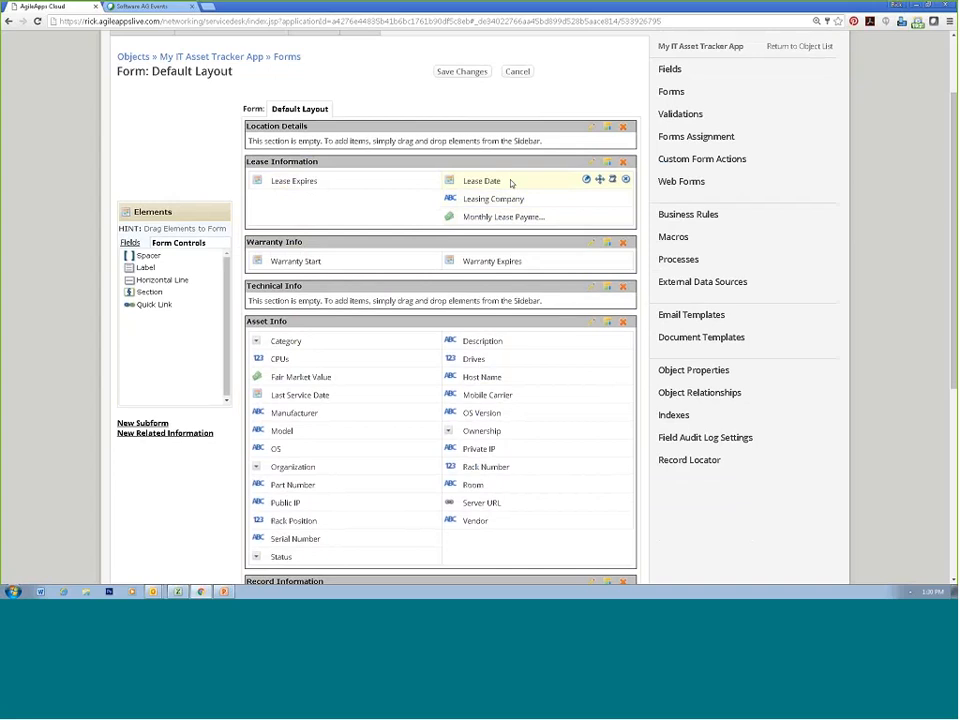
{"action": "left_click_drag", "start_coordinate": [522, 200], "coordinate": [325, 182]}
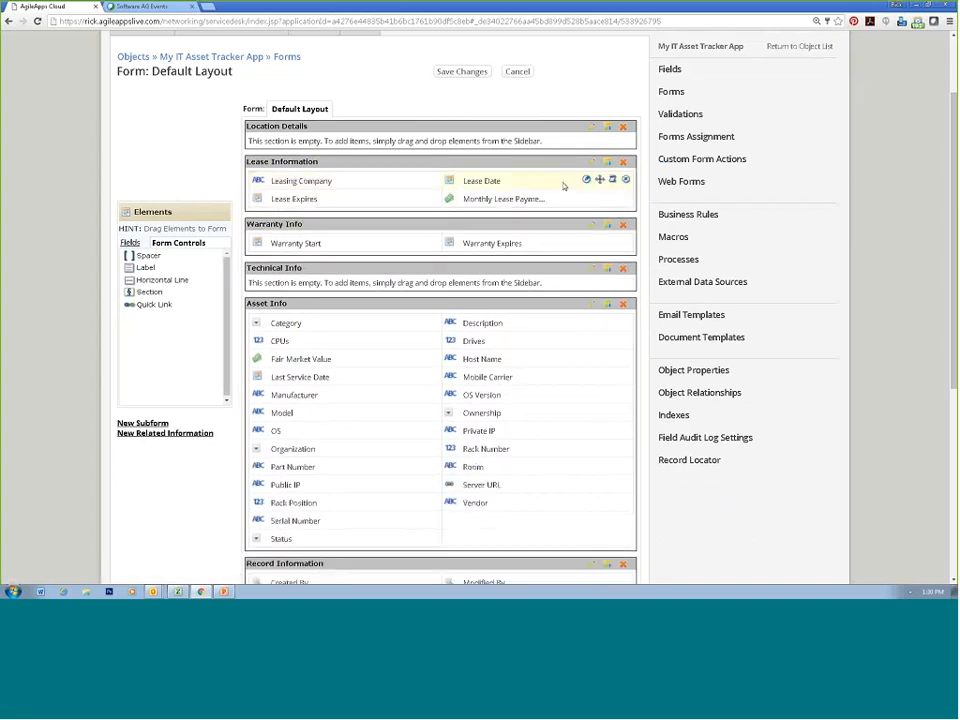
{"action": "left_click_drag", "start_coordinate": [575, 198], "coordinate": [530, 207]}
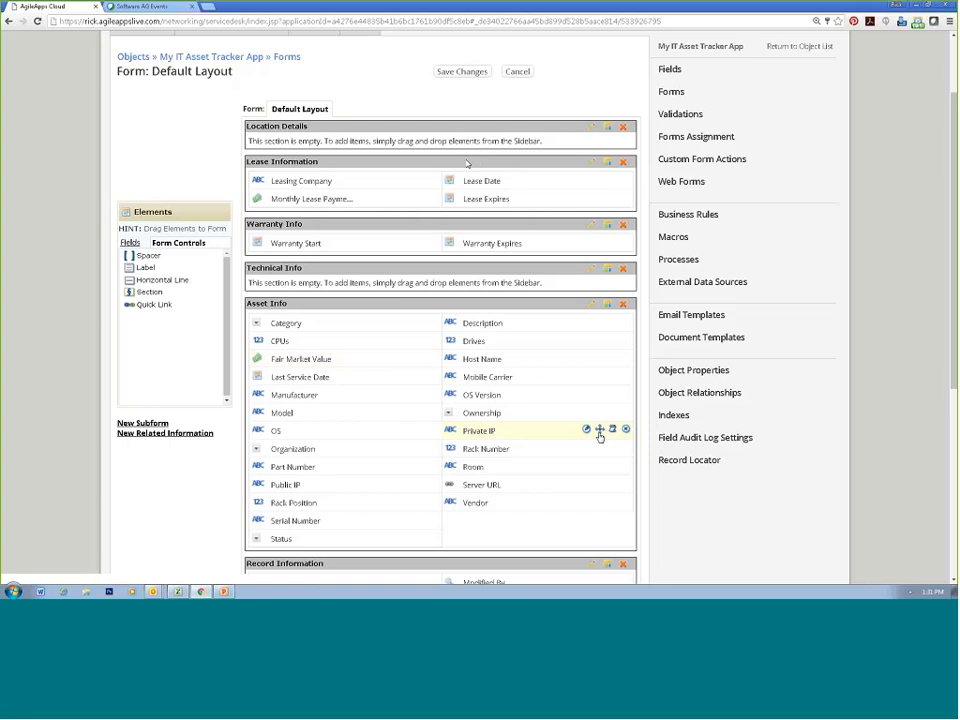
Move the Room, Rack Number and Rack Position fields from Asset Info into the Location Details section
{"action": "left_click_drag", "start_coordinate": [612, 467], "coordinate": [526, 142]}
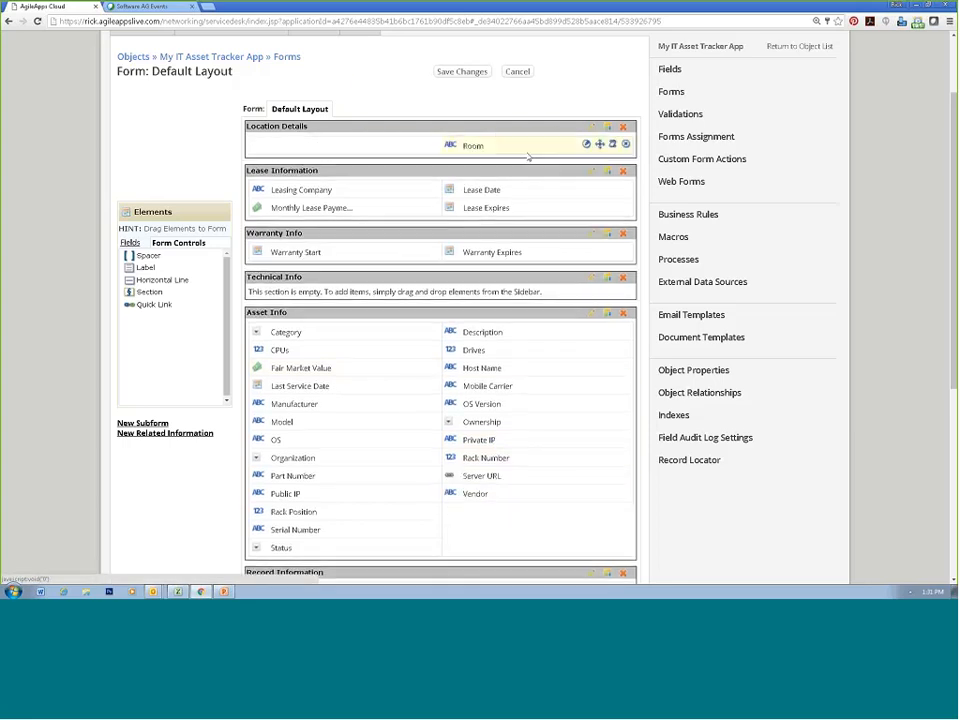
{"action": "left_click_drag", "start_coordinate": [598, 457], "coordinate": [531, 154]}
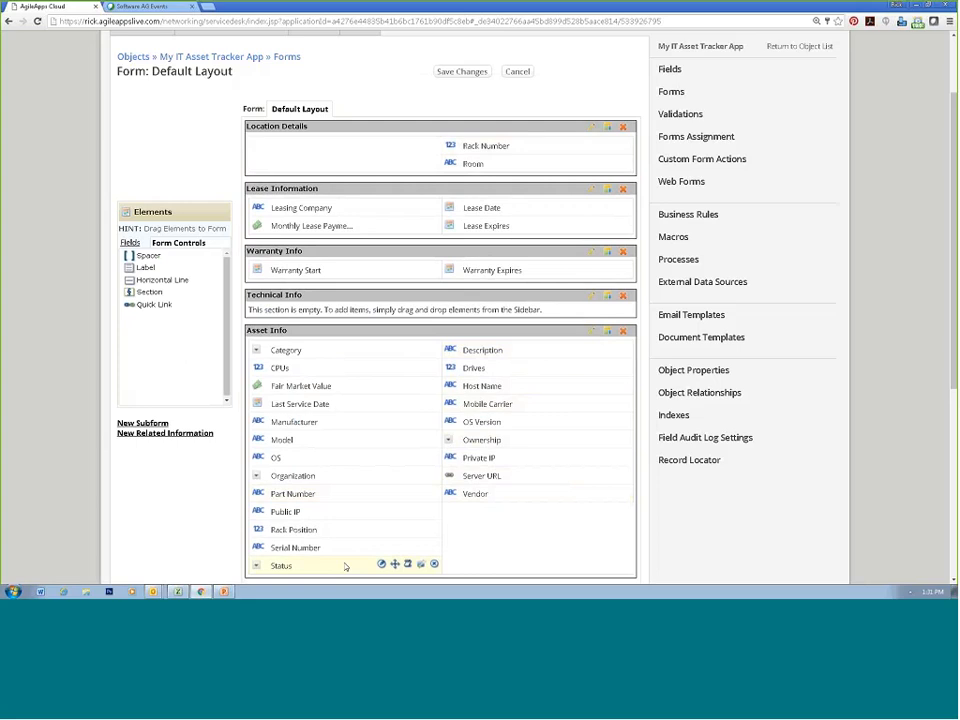
{"action": "left_click_drag", "start_coordinate": [405, 529], "coordinate": [394, 158]}
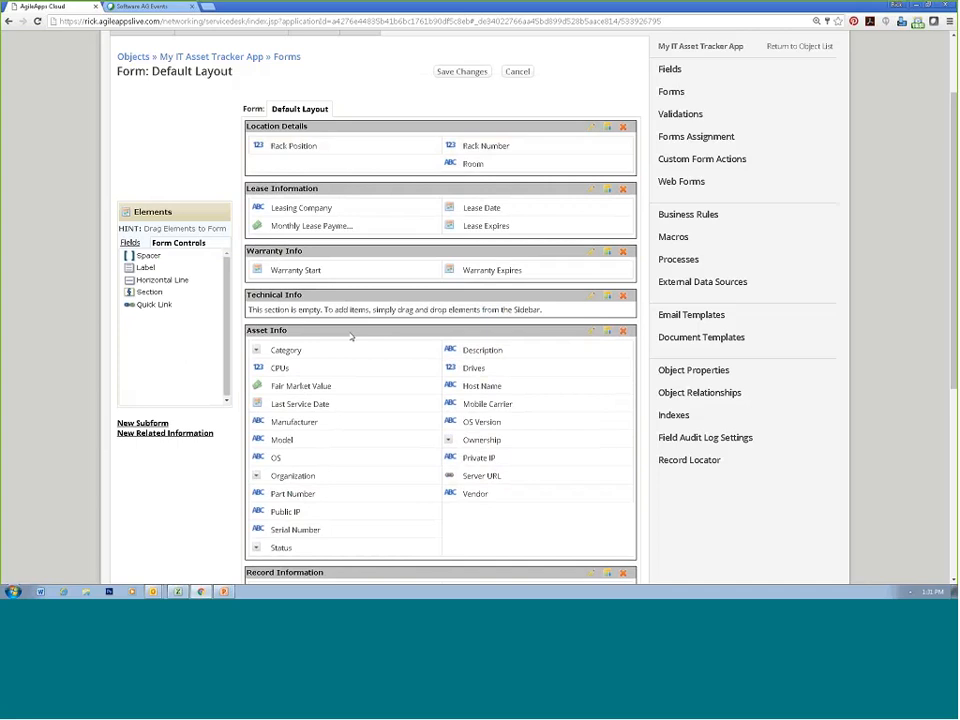
Move the OS, Public IP, OS Version, Private IP and CPUs fields from Asset Info into the Technical Info section
{"action": "left_click_drag", "start_coordinate": [407, 457], "coordinate": [414, 314]}
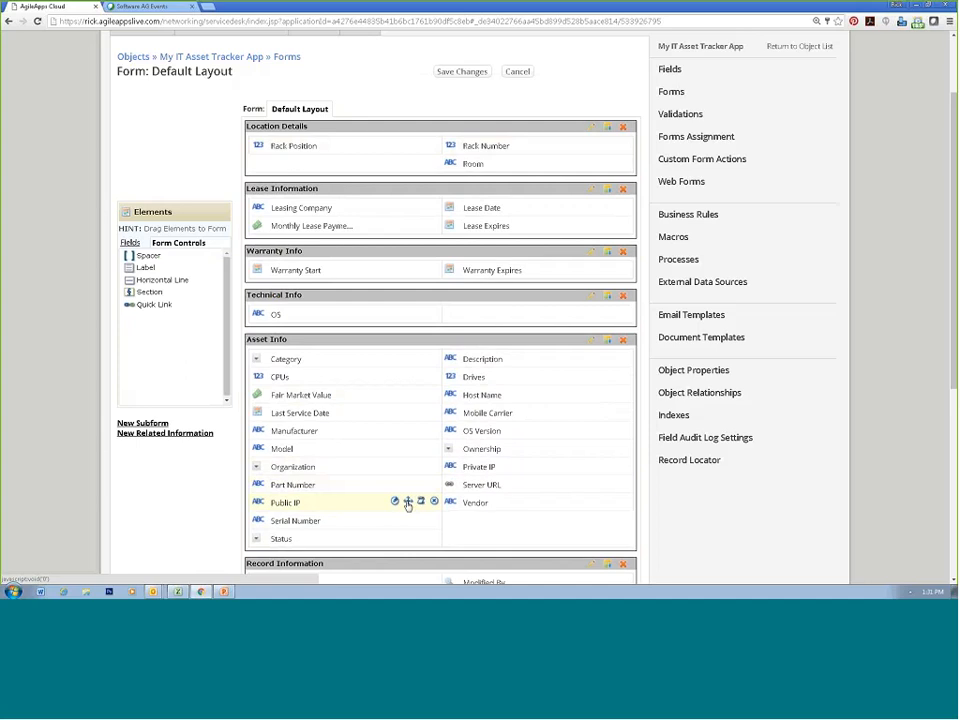
{"action": "left_click_drag", "start_coordinate": [407, 505], "coordinate": [407, 330]}
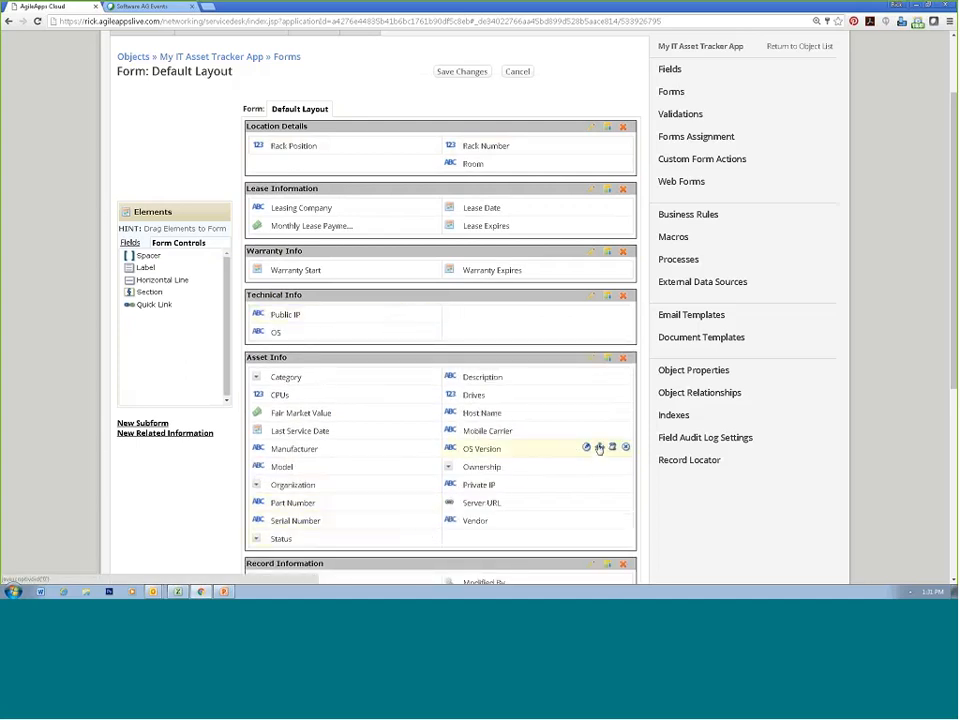
{"action": "left_click_drag", "start_coordinate": [599, 448], "coordinate": [580, 318]}
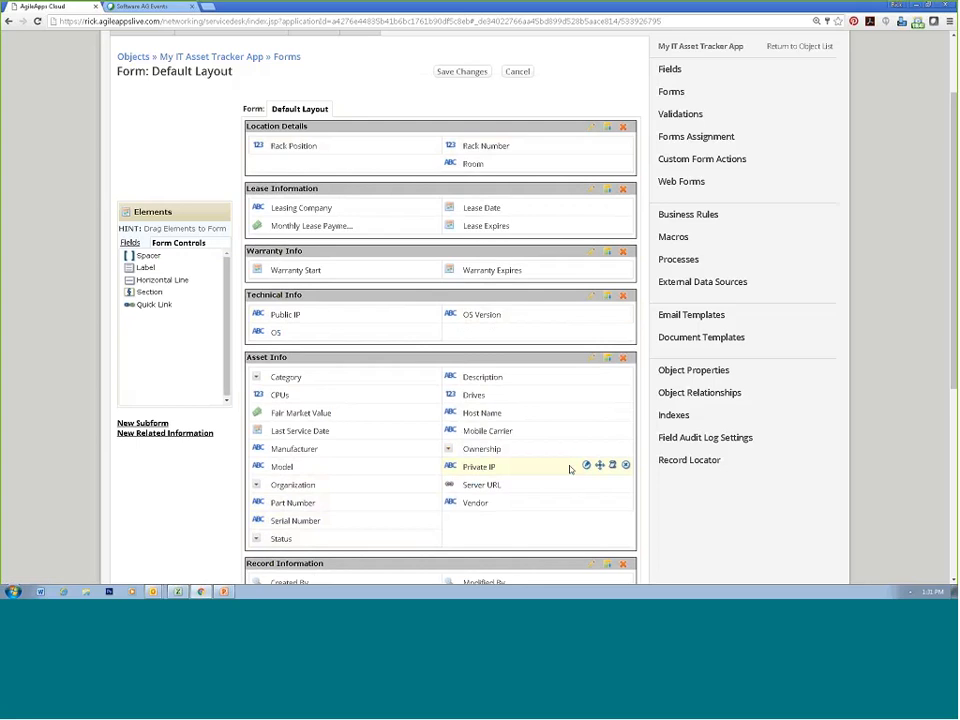
{"action": "left_click_drag", "start_coordinate": [599, 466], "coordinate": [599, 330]}
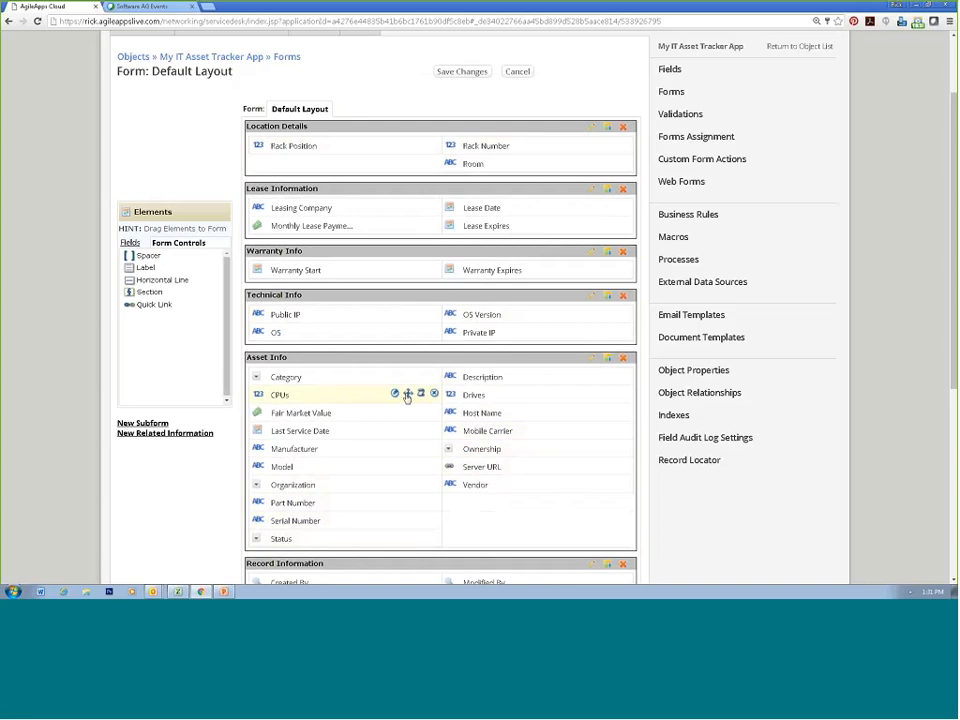
{"action": "left_click_drag", "start_coordinate": [407, 394], "coordinate": [407, 346]}
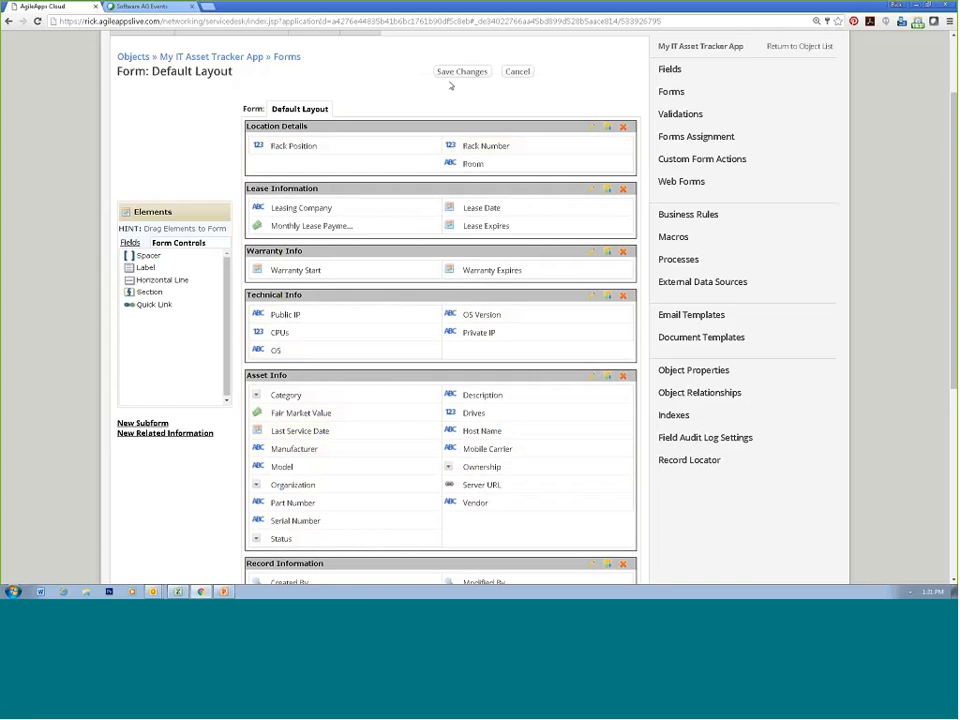
Reorder the sections so Asset Info comes first, followed by Technical Info, and save the form layout
{"action": "left_click_drag", "start_coordinate": [360, 376], "coordinate": [362, 133]}
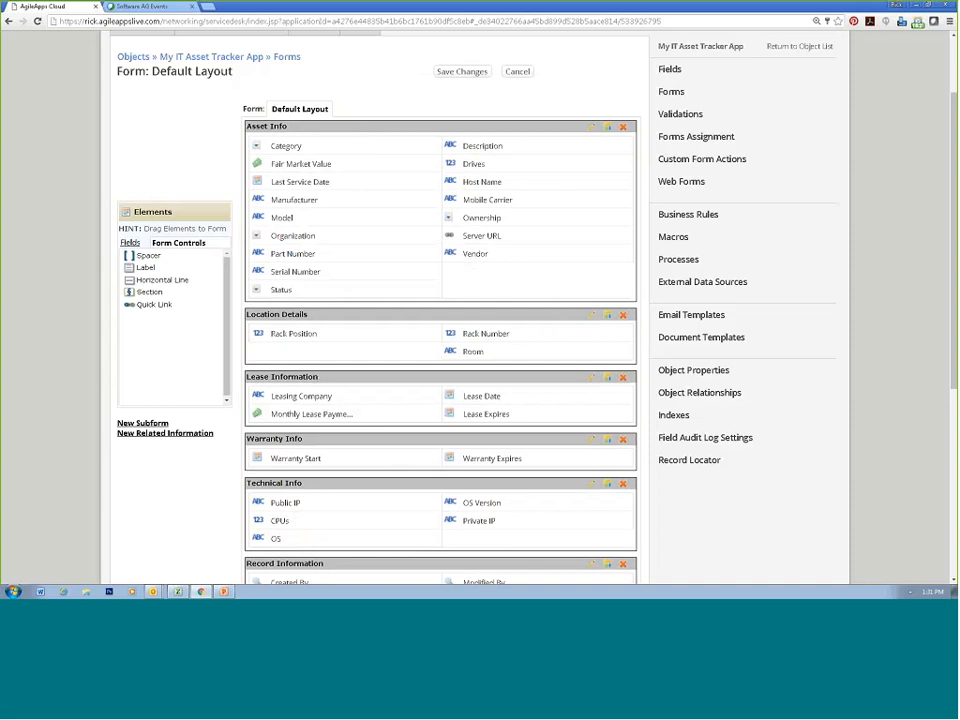
{"action": "left_click_drag", "start_coordinate": [316, 484], "coordinate": [316, 312]}
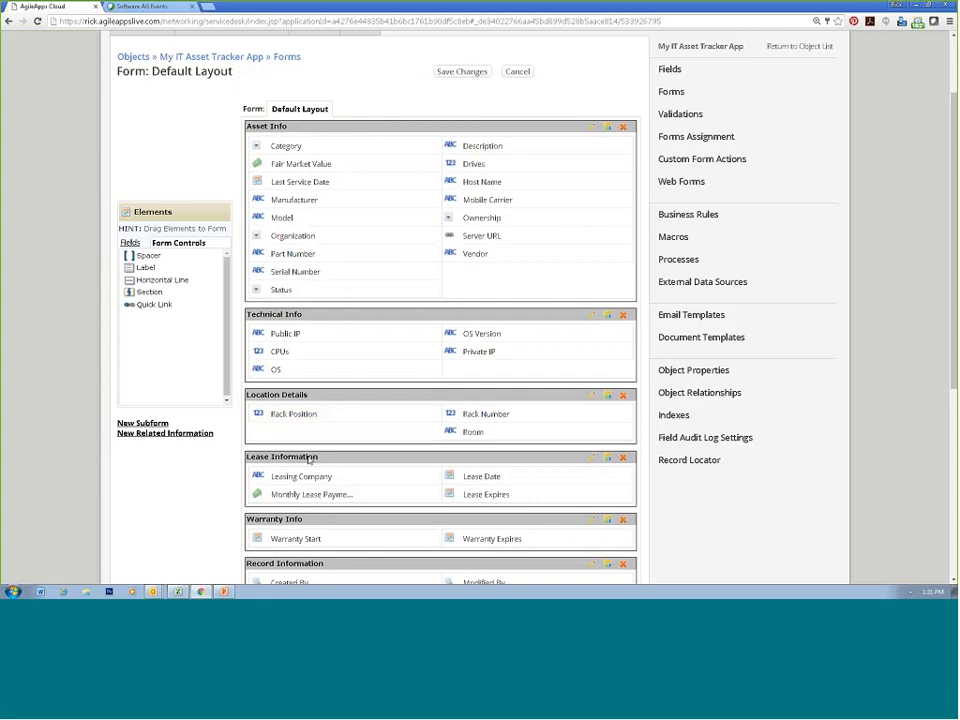
{"action": "left_click", "coordinate": [460, 75]}
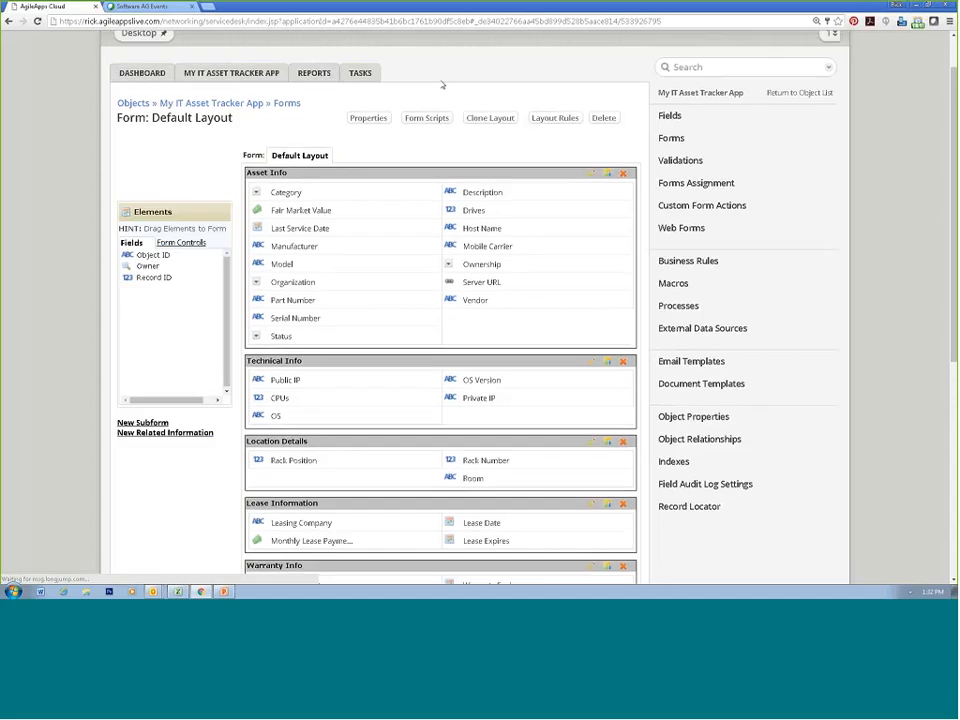
Open the first Desktop asset record and look through its technical, location, lease, warranty and record information sections
{"action": "left_click", "coordinate": [206, 130]}
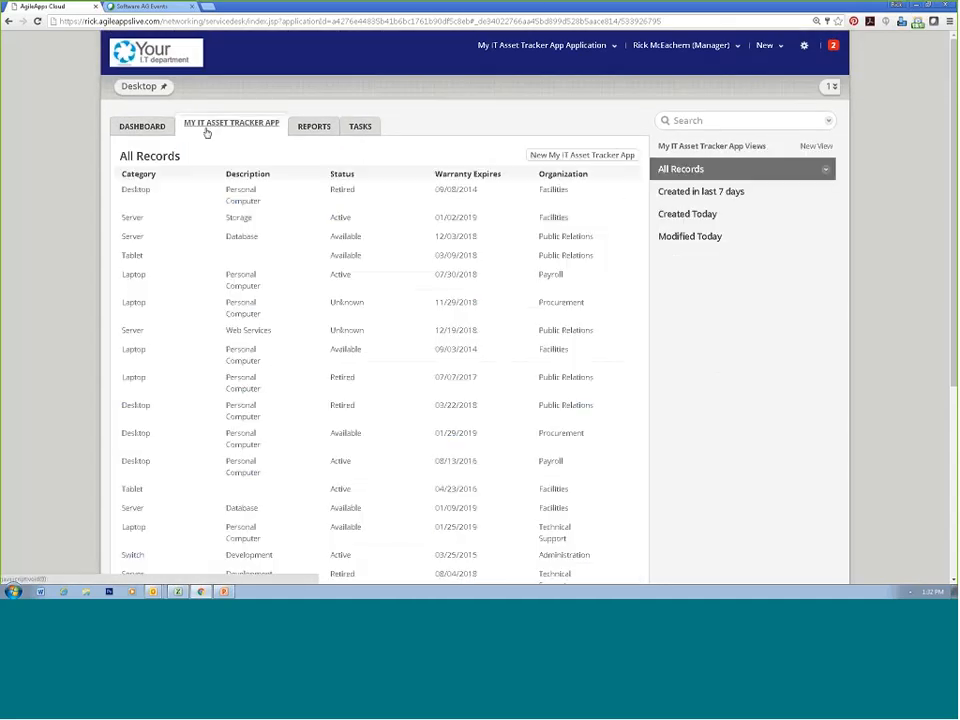
{"action": "left_click", "coordinate": [236, 200]}
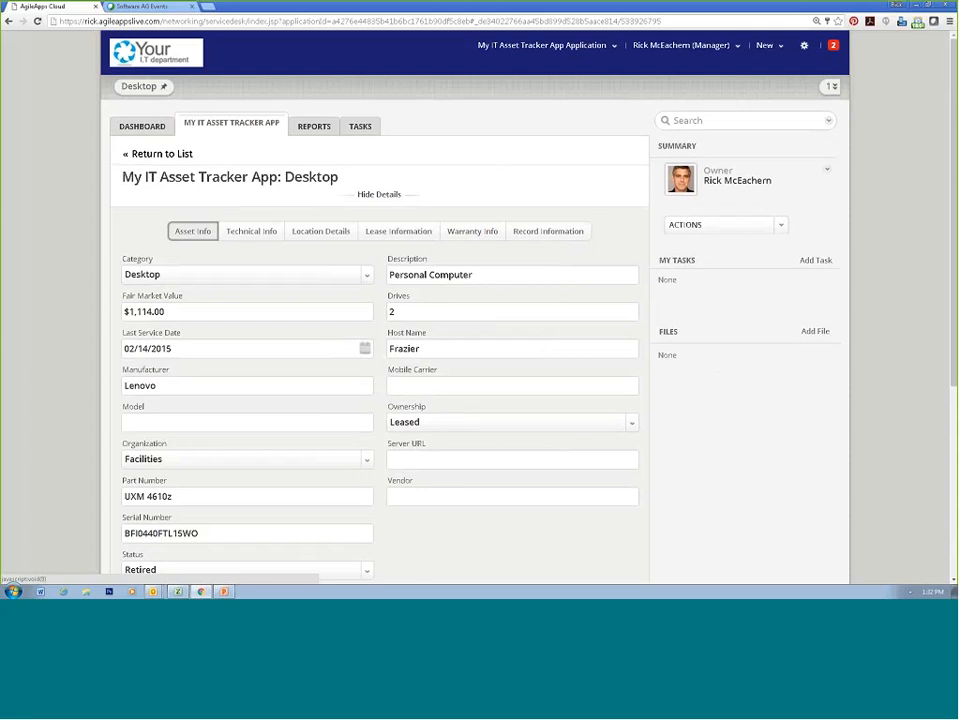
{"action": "left_click", "coordinate": [256, 231]}
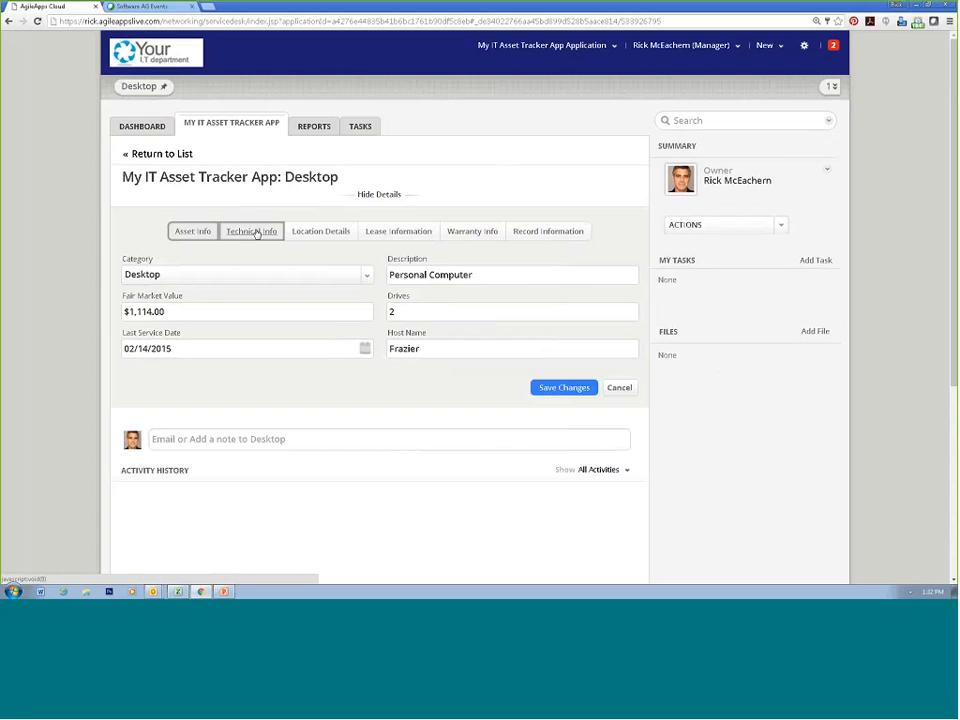
{"action": "left_click", "coordinate": [320, 240]}
{"action": "left_click", "coordinate": [399, 241]}
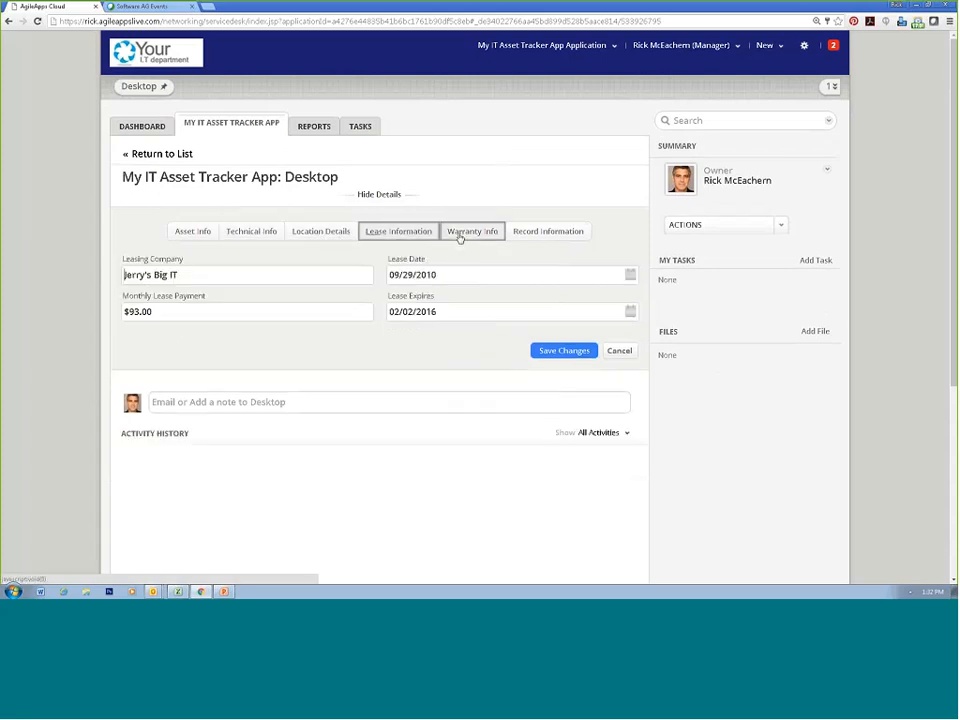
{"action": "left_click", "coordinate": [459, 234]}
{"action": "left_click", "coordinate": [518, 234]}
Review the Desktop record's fields in the Asset Info, Technical Info and Location Details sections once more
{"action": "left_click", "coordinate": [236, 234]}
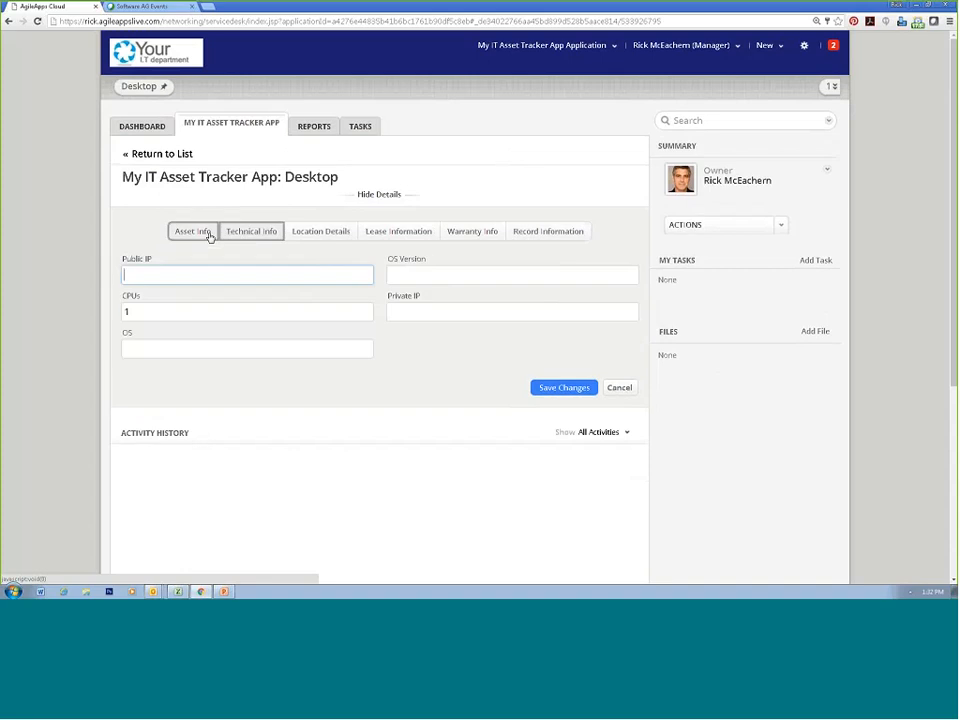
{"action": "left_click", "coordinate": [207, 234]}
{"action": "scroll", "coordinate": [122, 225], "scroll_direction": "down", "scroll_amount": 2}
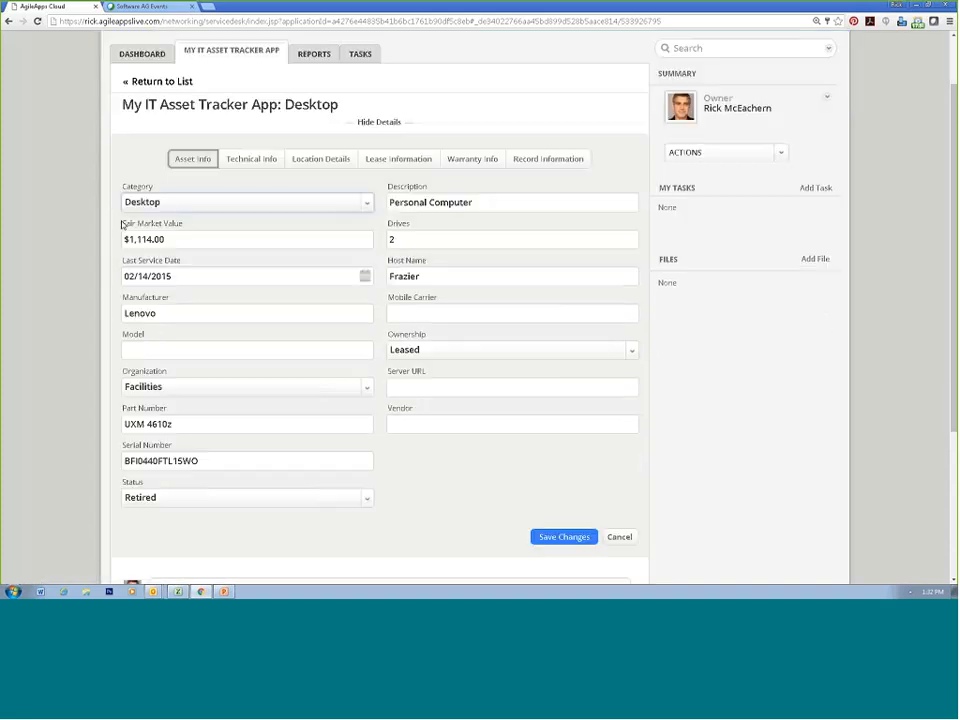
{"action": "scroll", "coordinate": [122, 225], "scroll_direction": "up", "scroll_amount": 2}
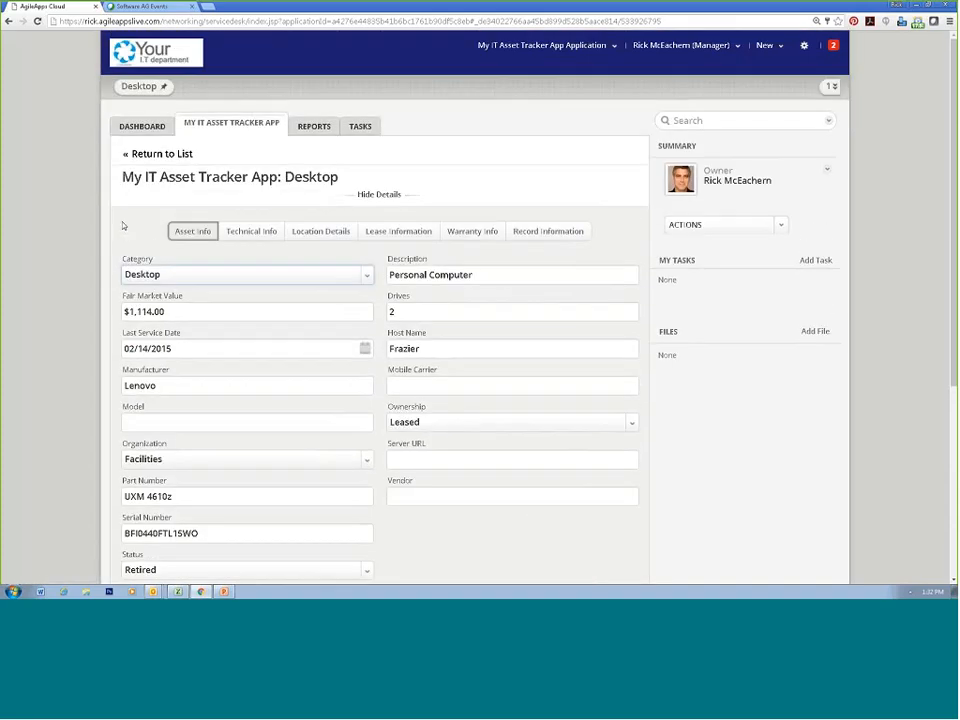
{"action": "left_click", "coordinate": [270, 240]}
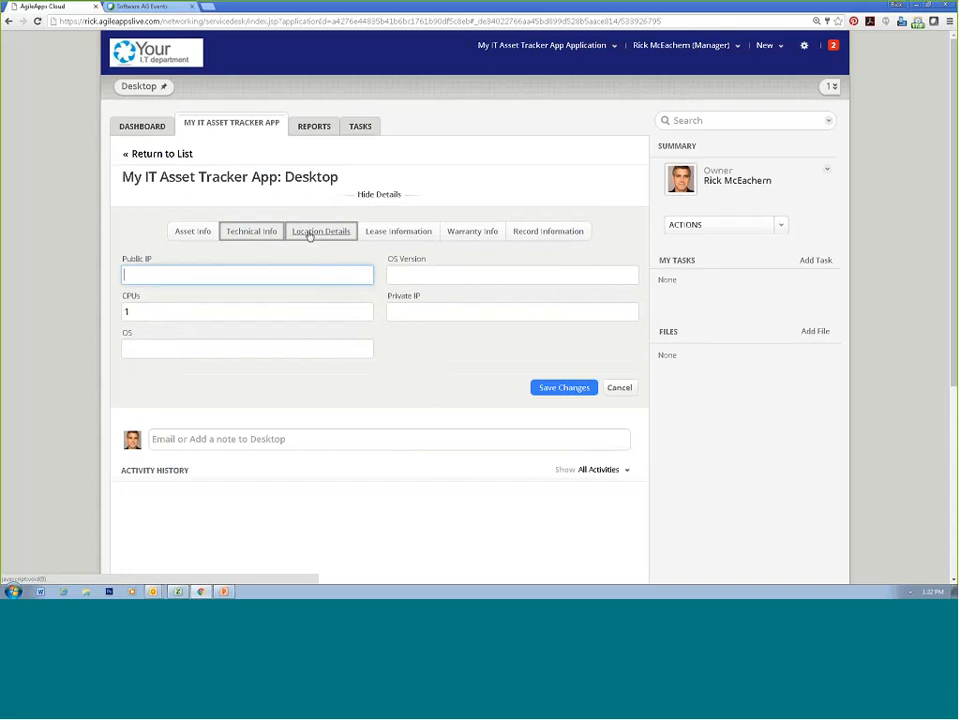
{"action": "left_click", "coordinate": [313, 234]}
{"action": "left_click", "coordinate": [197, 240]}
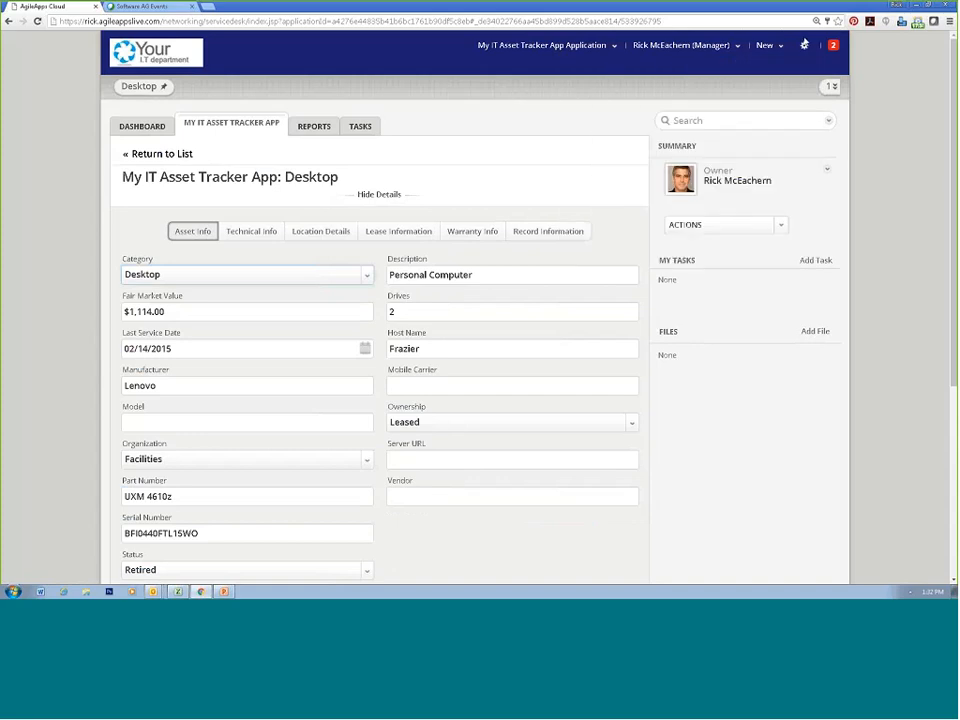
Open the process list of the My IT Asset Tracker App object in the customization settings
{"action": "mouse_move", "coordinate": [808, 48]}
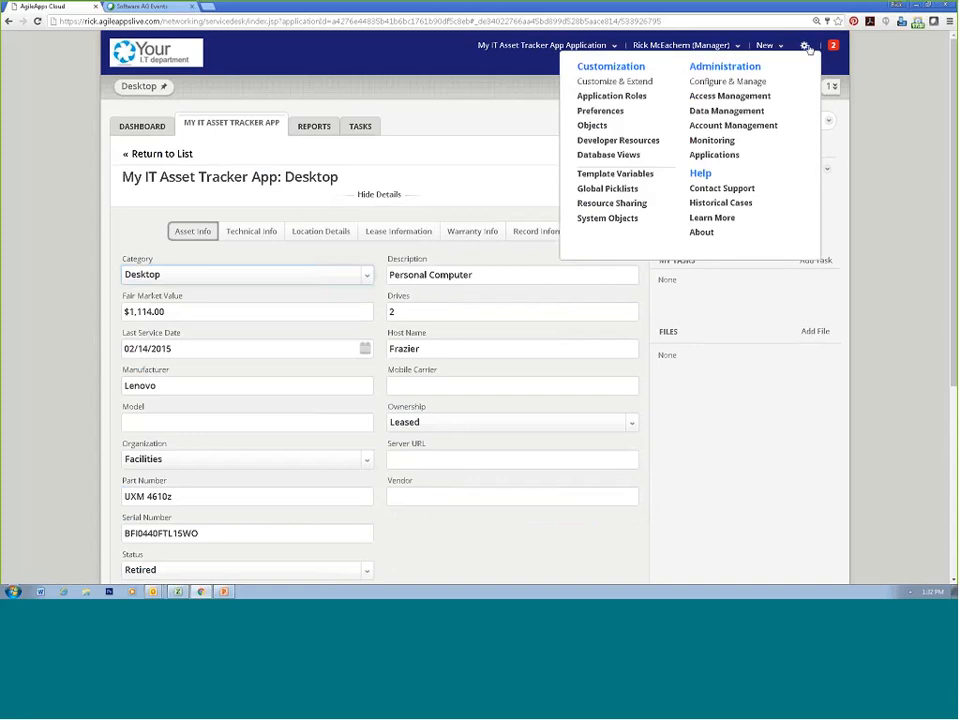
{"action": "left_click", "coordinate": [640, 132]}
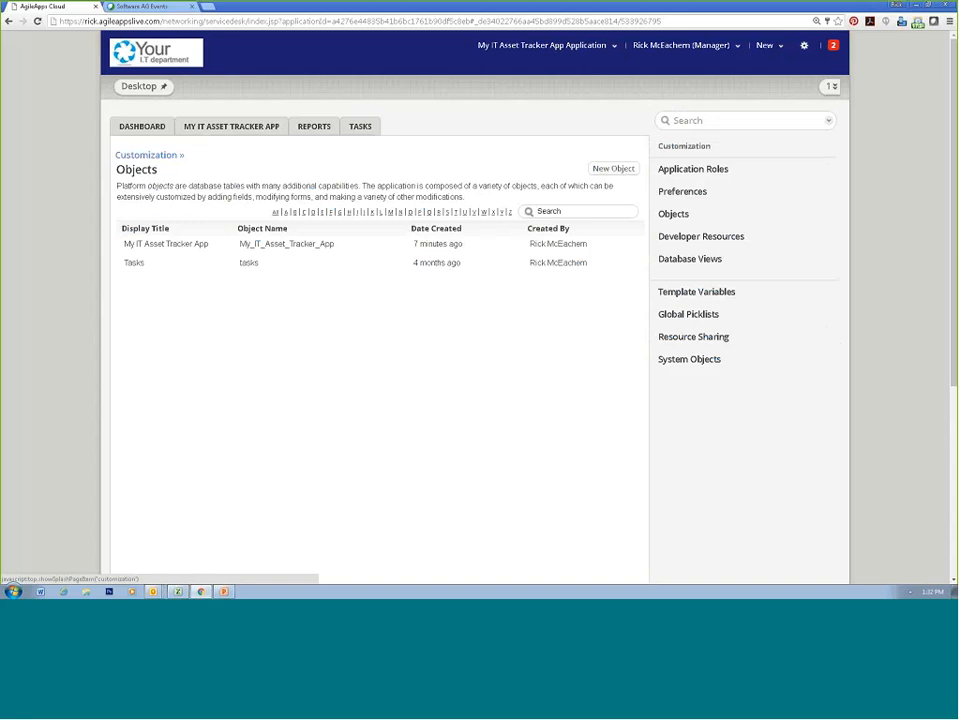
{"action": "left_click", "coordinate": [189, 246]}
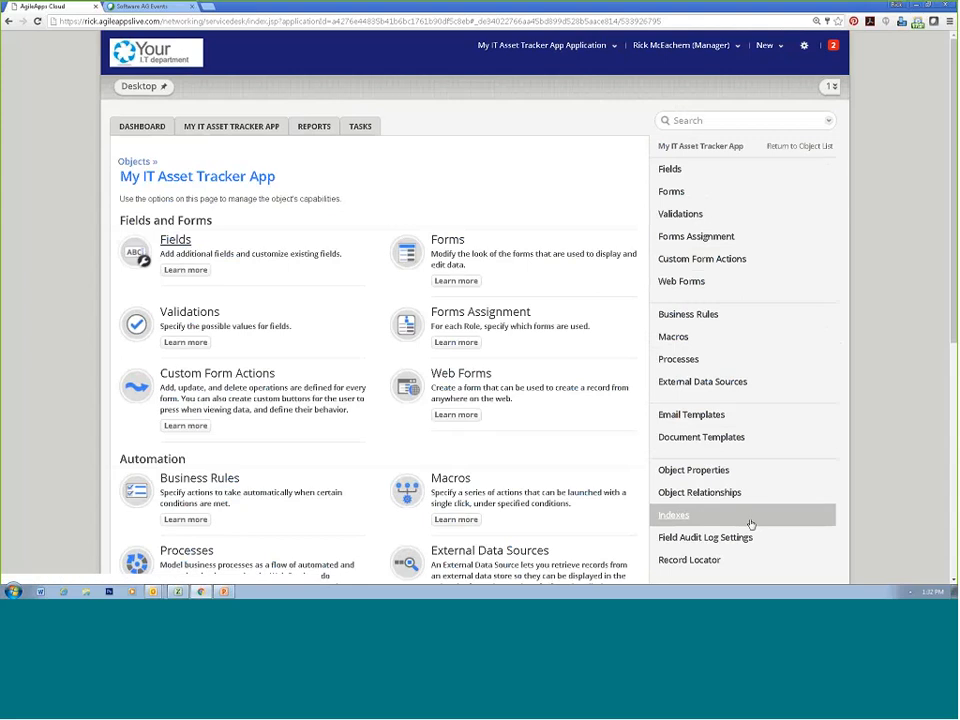
{"action": "left_click", "coordinate": [686, 362]}
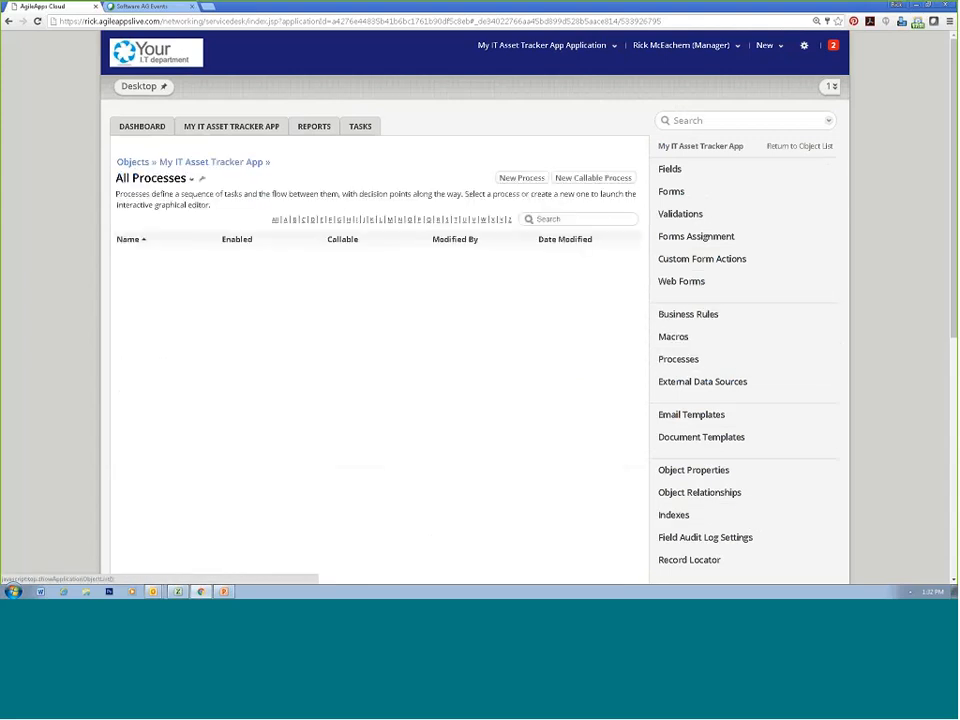
{"action": "left_click", "coordinate": [512, 178]}
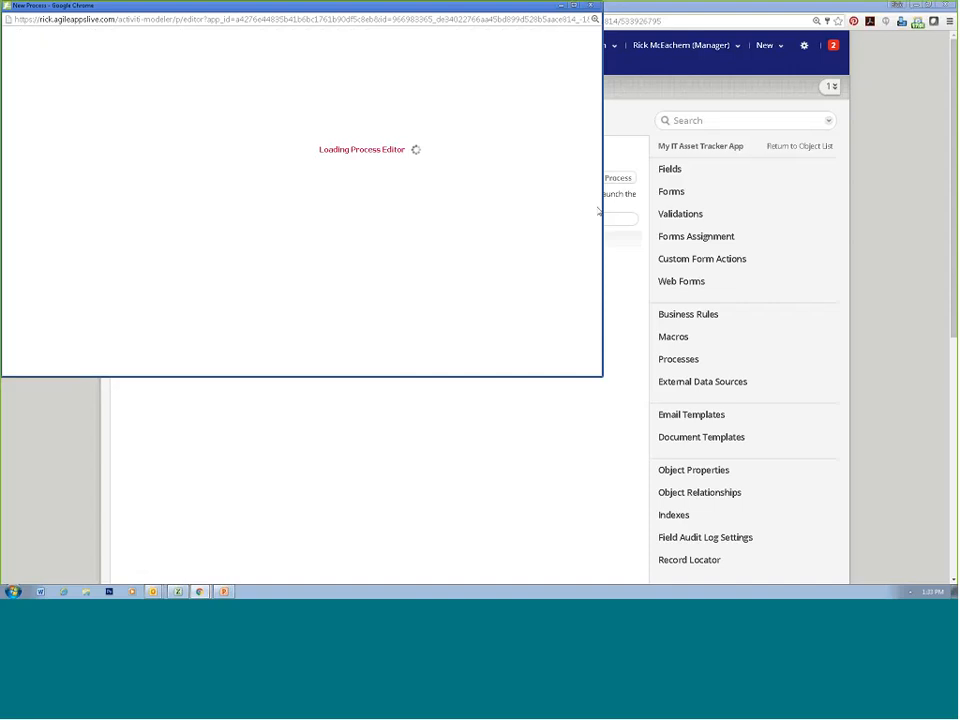
{"action": "left_click_drag", "start_coordinate": [600, 213], "coordinate": [761, 231]}
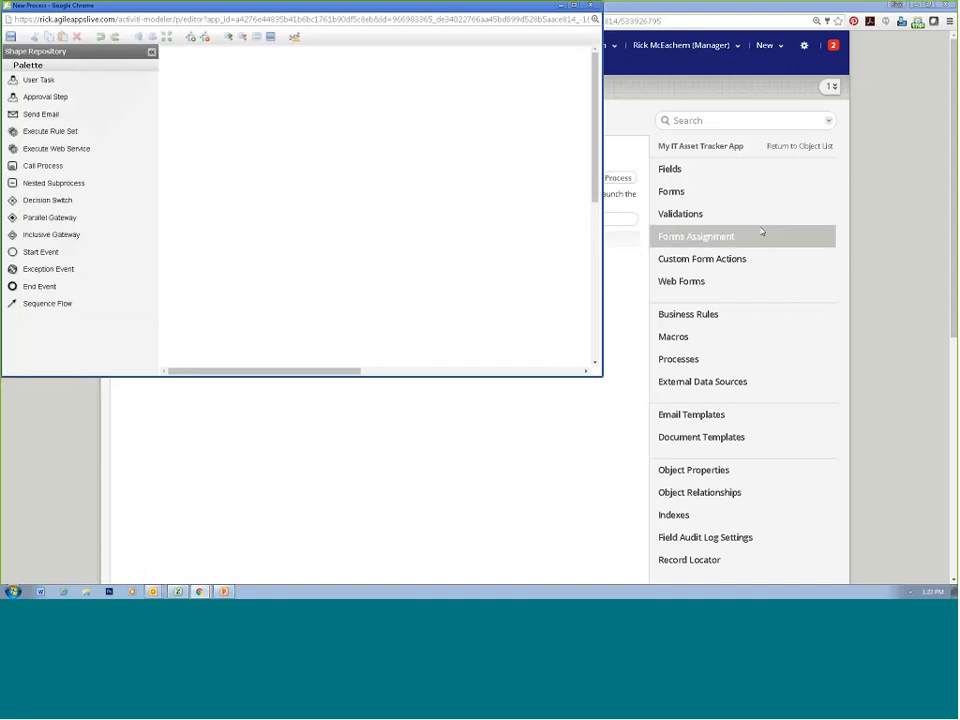
{"action": "left_click", "coordinate": [594, 7]}
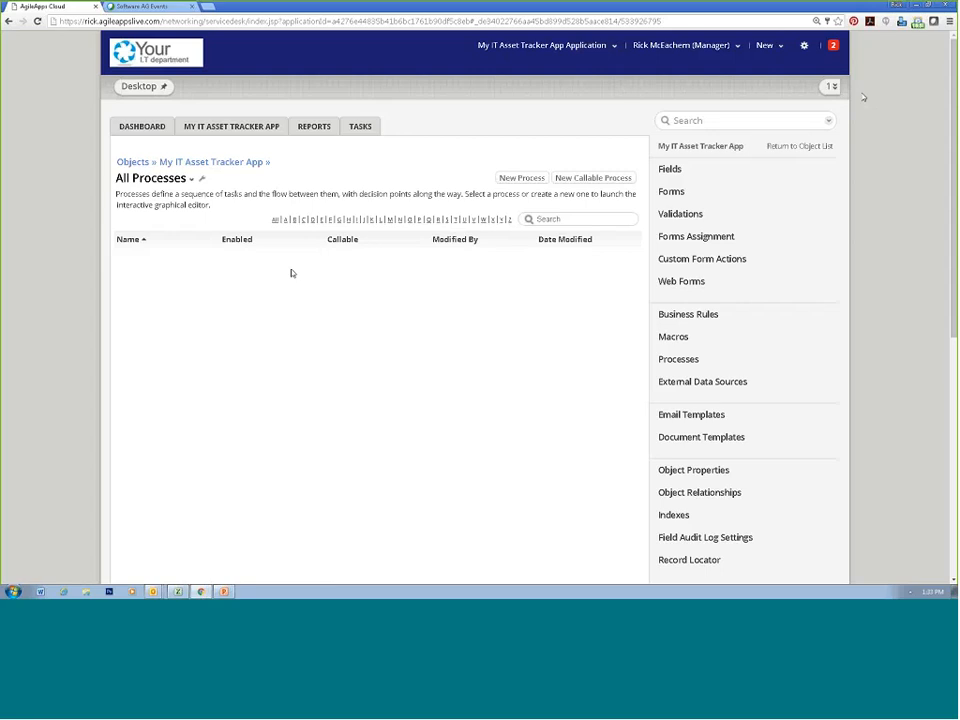
Open the Manager role from the application roles in the customization settings
{"action": "left_click", "coordinate": [803, 45]}
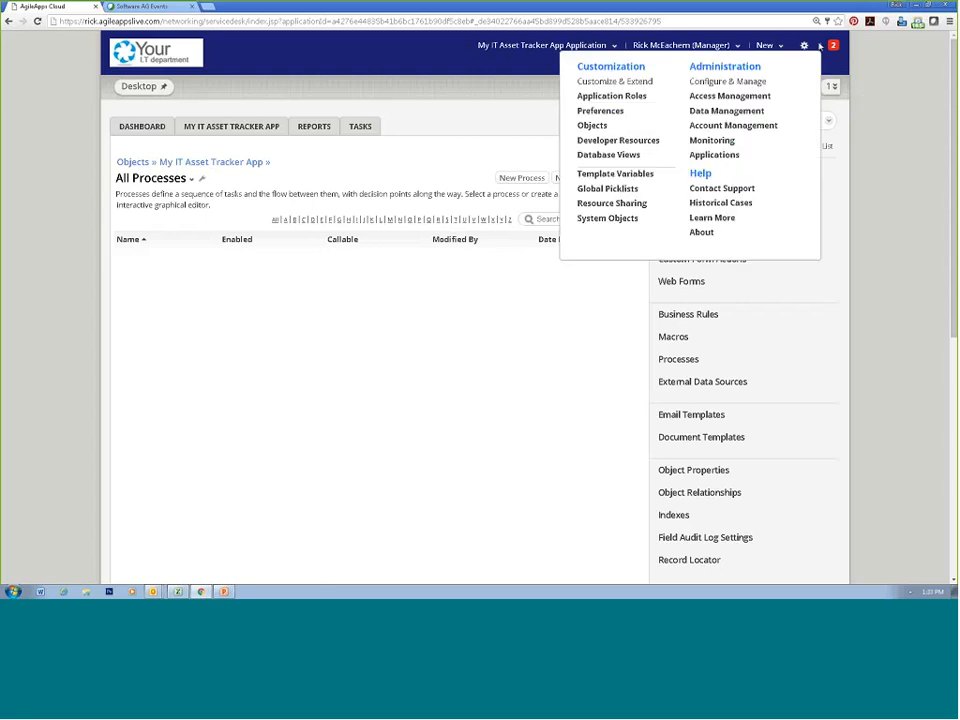
{"action": "left_click", "coordinate": [612, 96]}
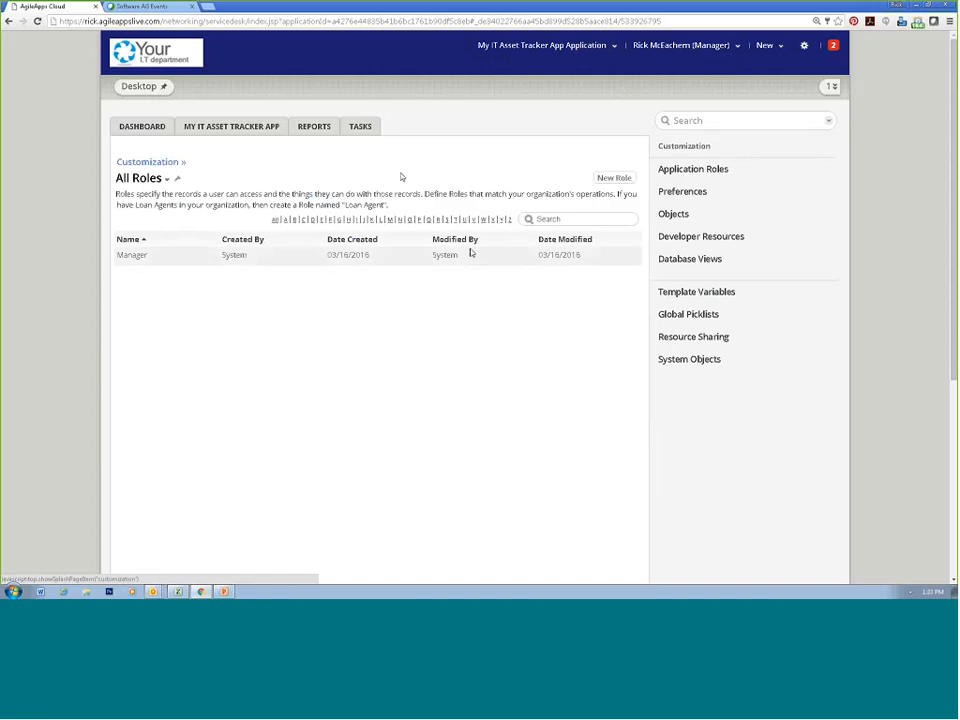
{"action": "left_click", "coordinate": [131, 255]}
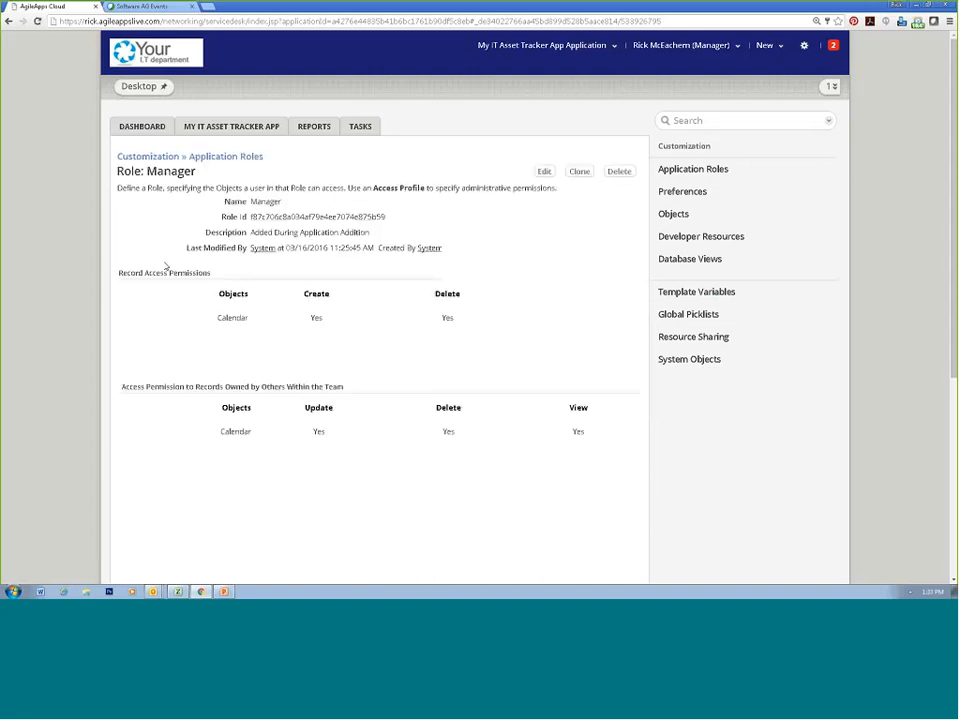
{"action": "left_click", "coordinate": [580, 172]}
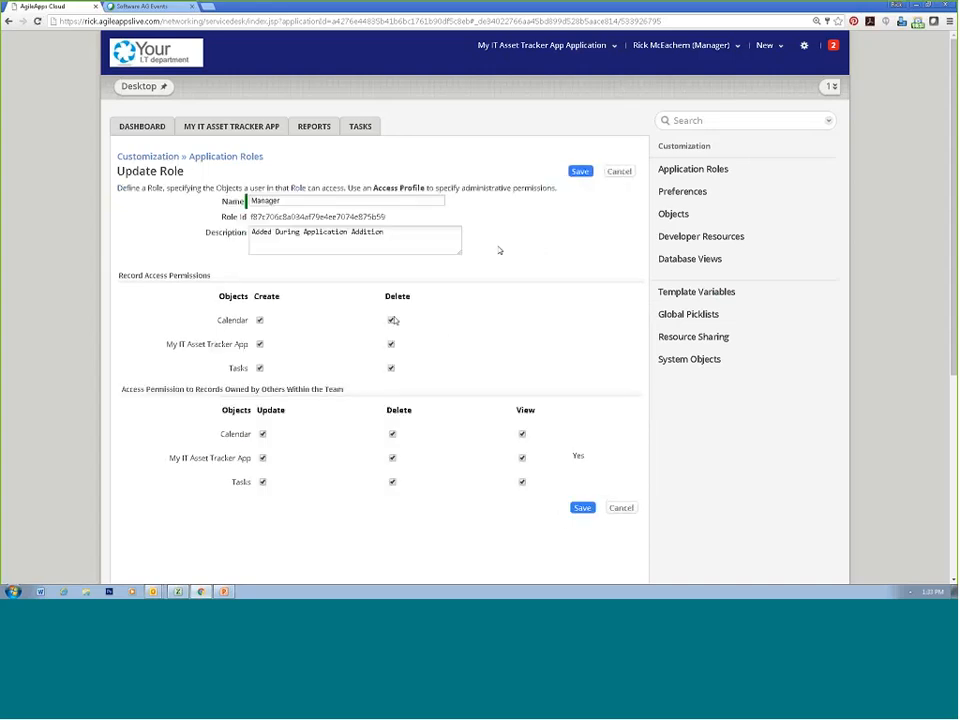
{"action": "left_click", "coordinate": [391, 320]}
{"action": "left_click", "coordinate": [391, 368]}
{"action": "left_click", "coordinate": [391, 368]}
{"action": "left_click", "coordinate": [391, 320]}
{"action": "left_click", "coordinate": [617, 172]}
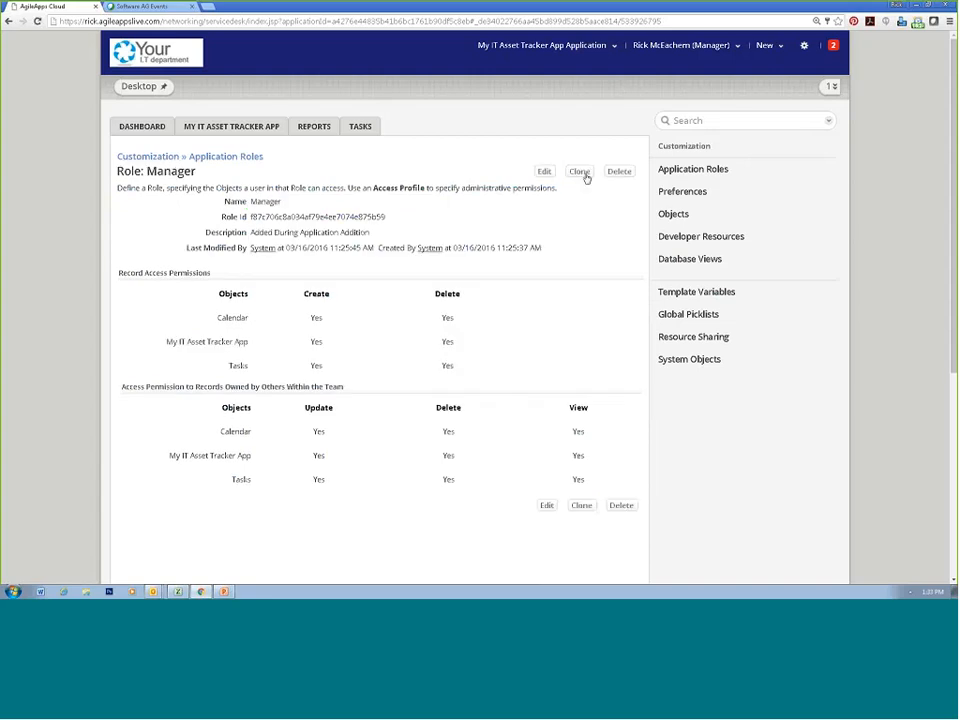
Clone the Manager role as a new role named Provisioning Mgr and save it
{"action": "left_click", "coordinate": [580, 172]}
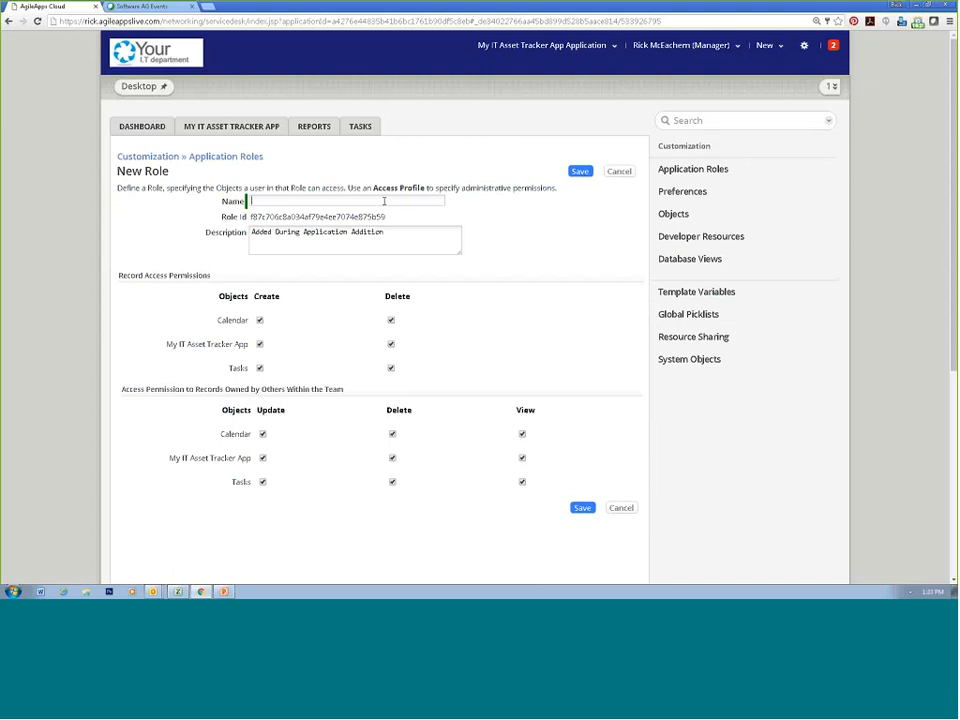
{"action": "type", "text": "Provisioning Mgr"}
{"action": "left_click", "coordinate": [580, 172]}
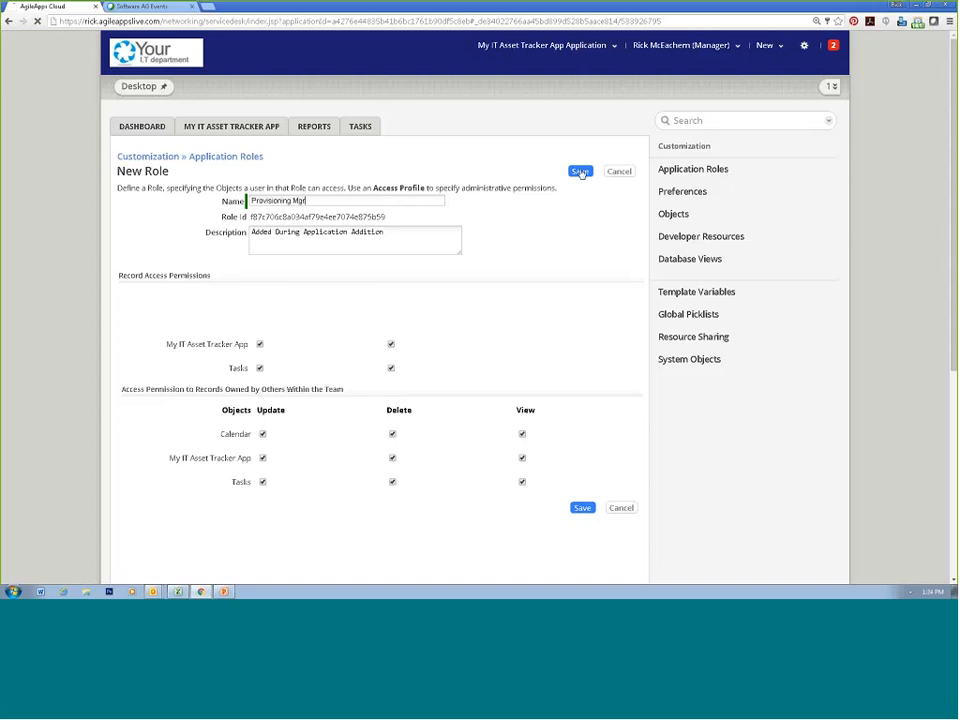
Clone the Provisioning Mgr role as a new role named Logistics Mgr and save it
{"action": "left_click", "coordinate": [580, 172]}
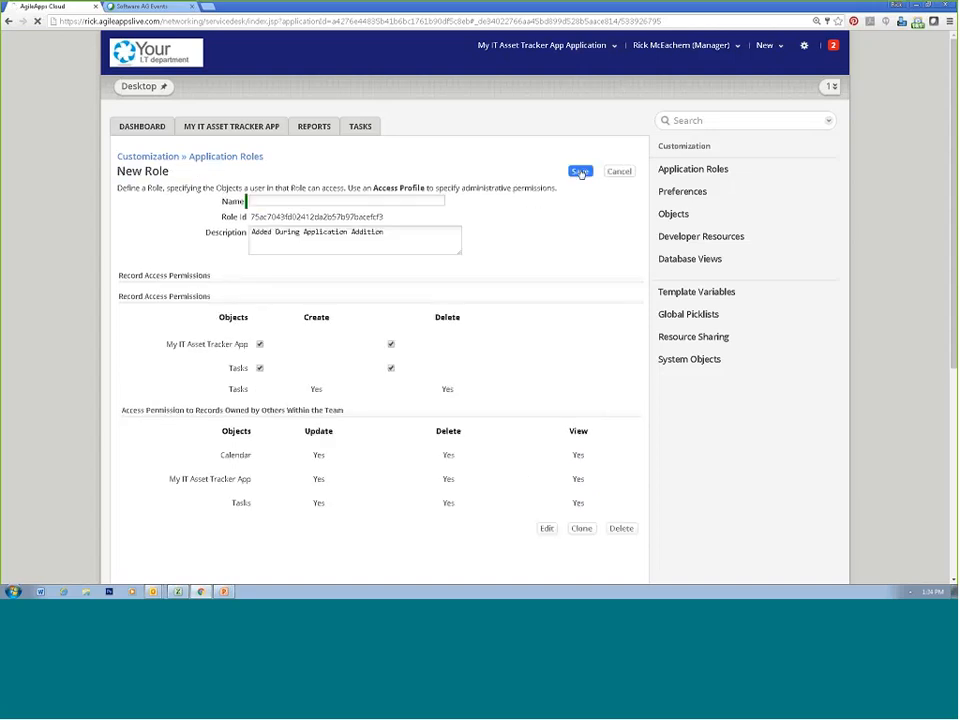
{"action": "type", "text": "L"}
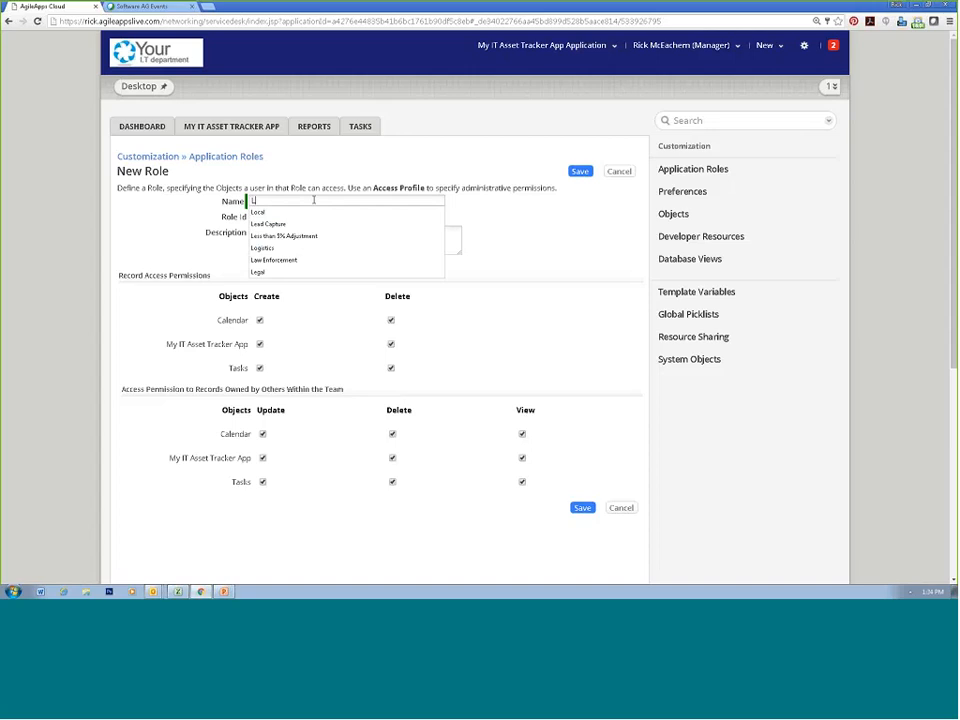
{"action": "type", "text": "ogistics "}
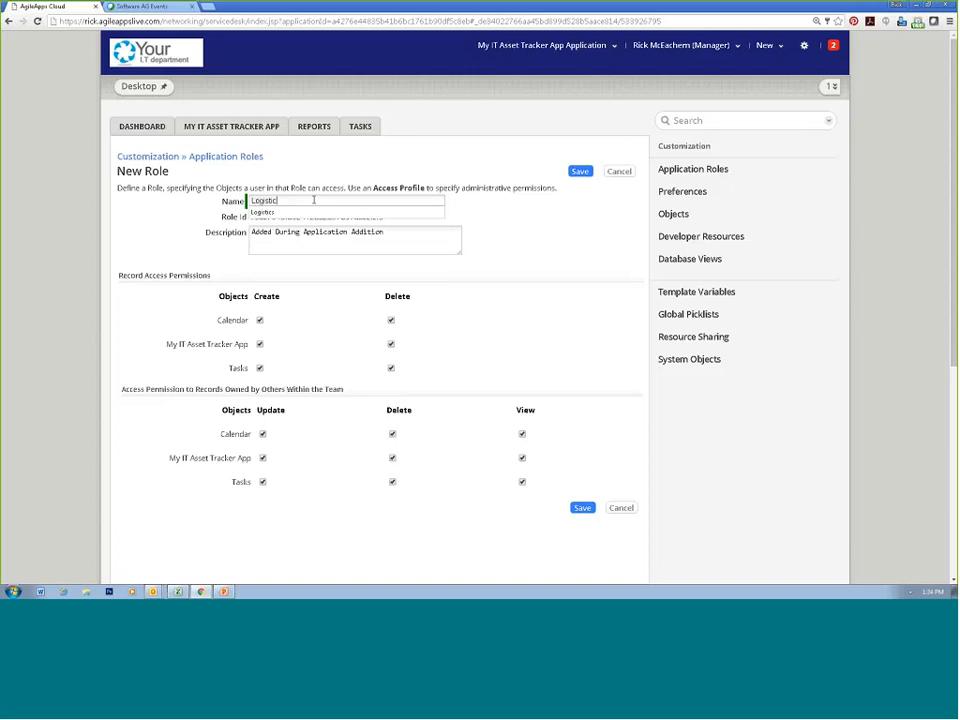
{"action": "type", "text": "Ma"}
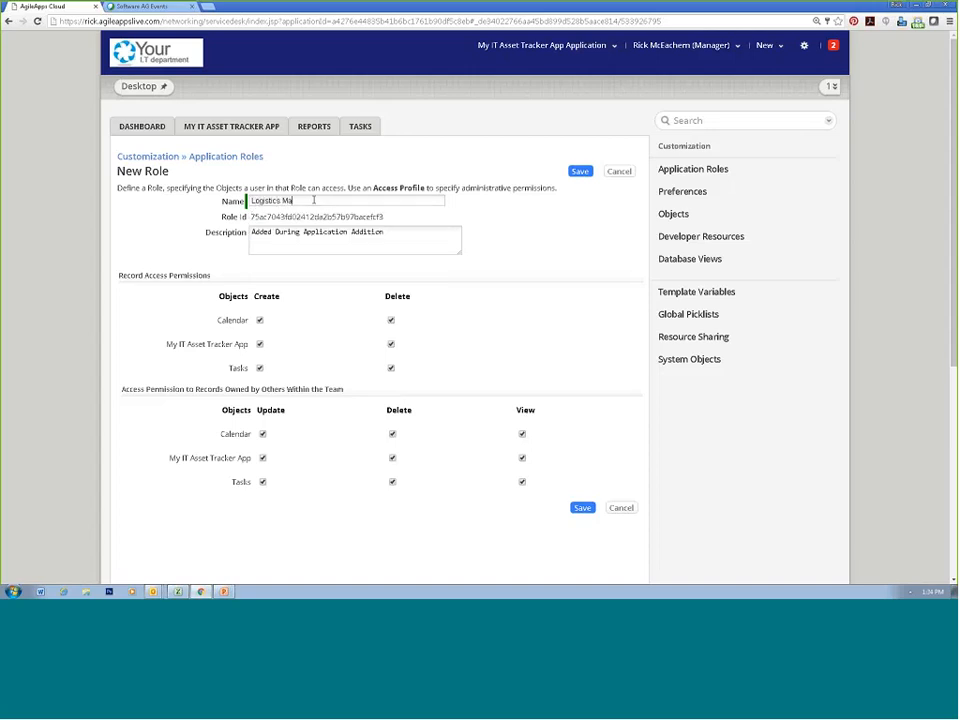
{"action": "type", "text": "r"}
{"action": "left_click", "coordinate": [579, 172]}
Clone the Logistics Mgr role as a new role named Trainer, save it and return to the list of roles
{"action": "left_click", "coordinate": [573, 178]}
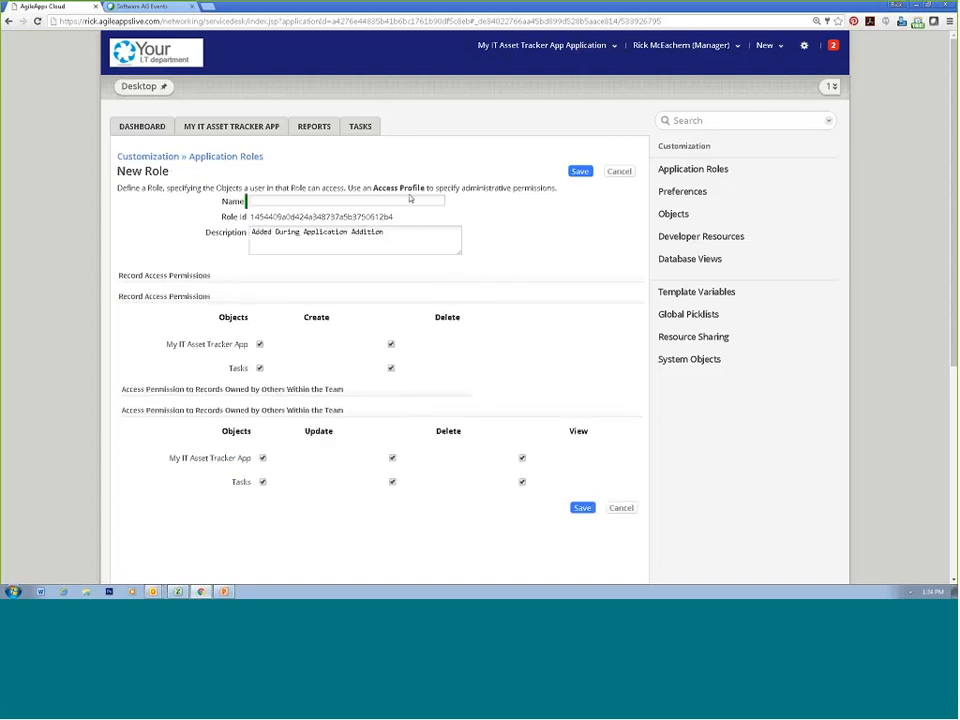
{"action": "type", "text": "Train"}
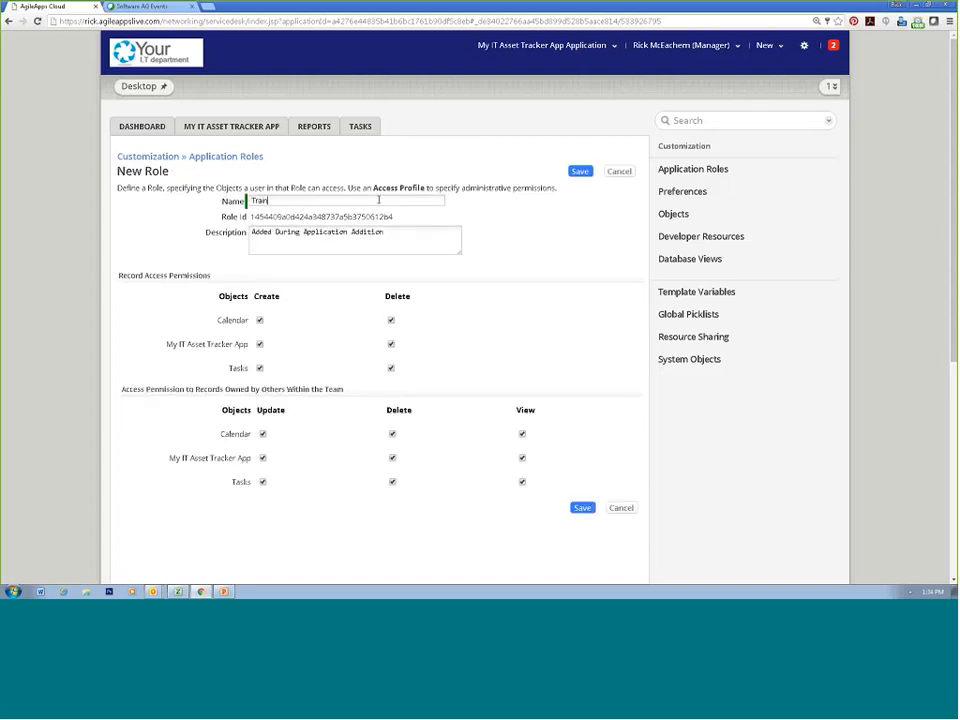
{"action": "type", "text": "er"}
{"action": "left_click", "coordinate": [581, 172]}
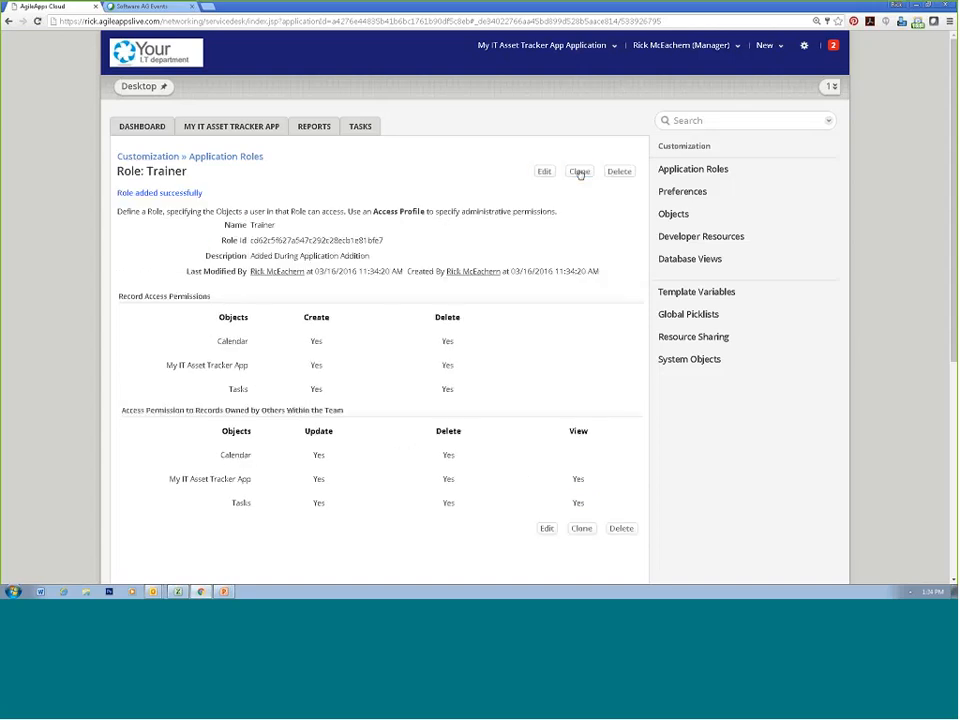
{"action": "left_click", "coordinate": [229, 157]}
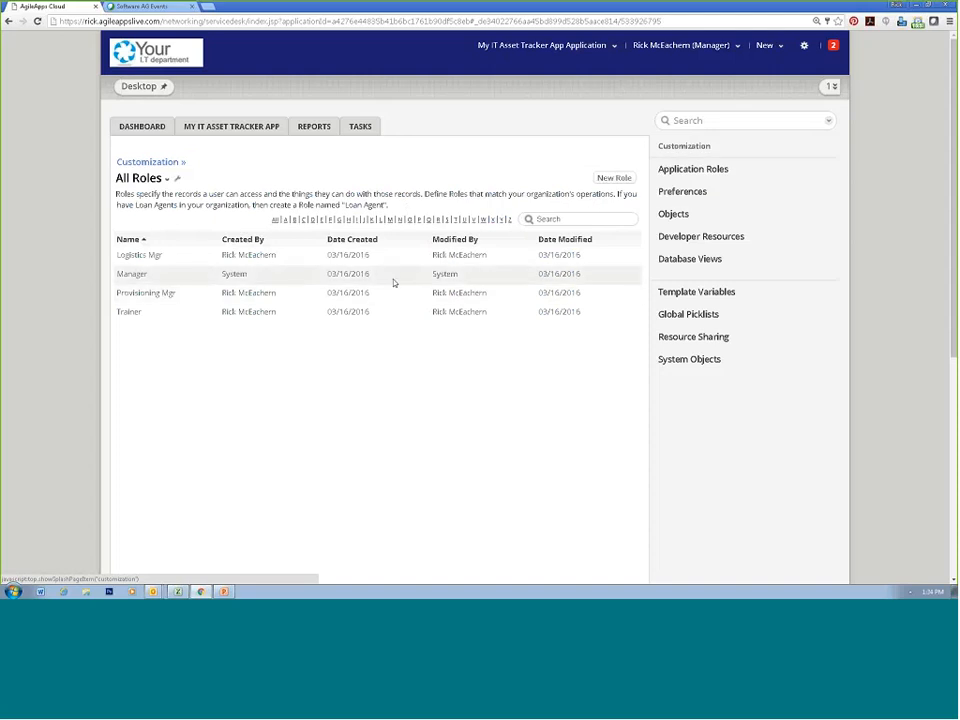
Go from the roles to the My IT Asset Tracker App object and open its processes
{"action": "left_click", "coordinate": [806, 46]}
{"action": "left_click", "coordinate": [657, 131]}
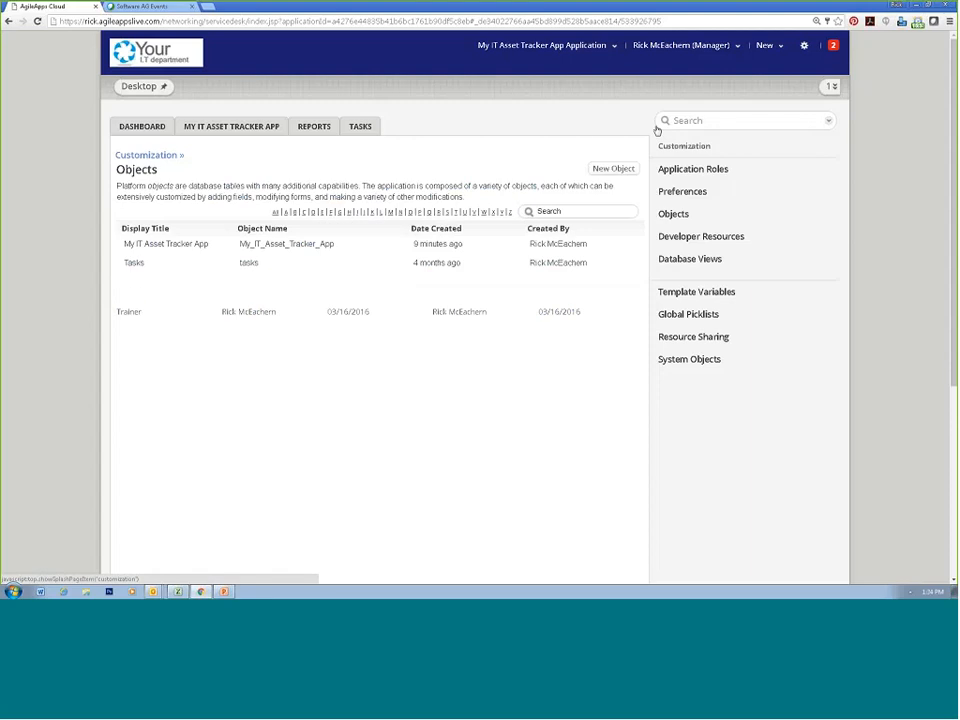
{"action": "left_click", "coordinate": [227, 250]}
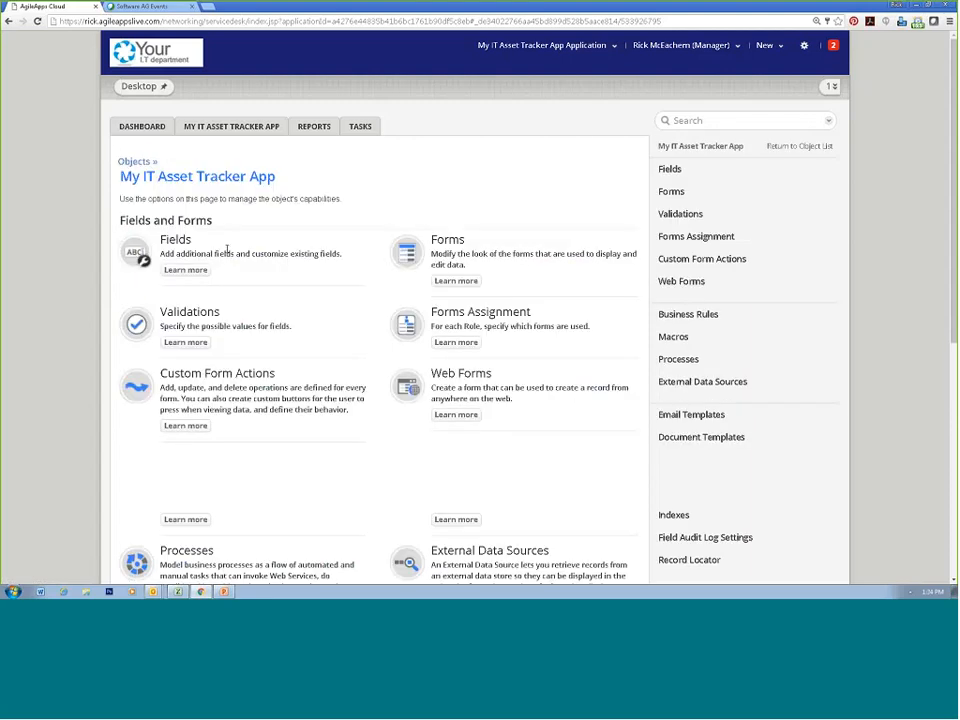
{"action": "left_click", "coordinate": [678, 360]}
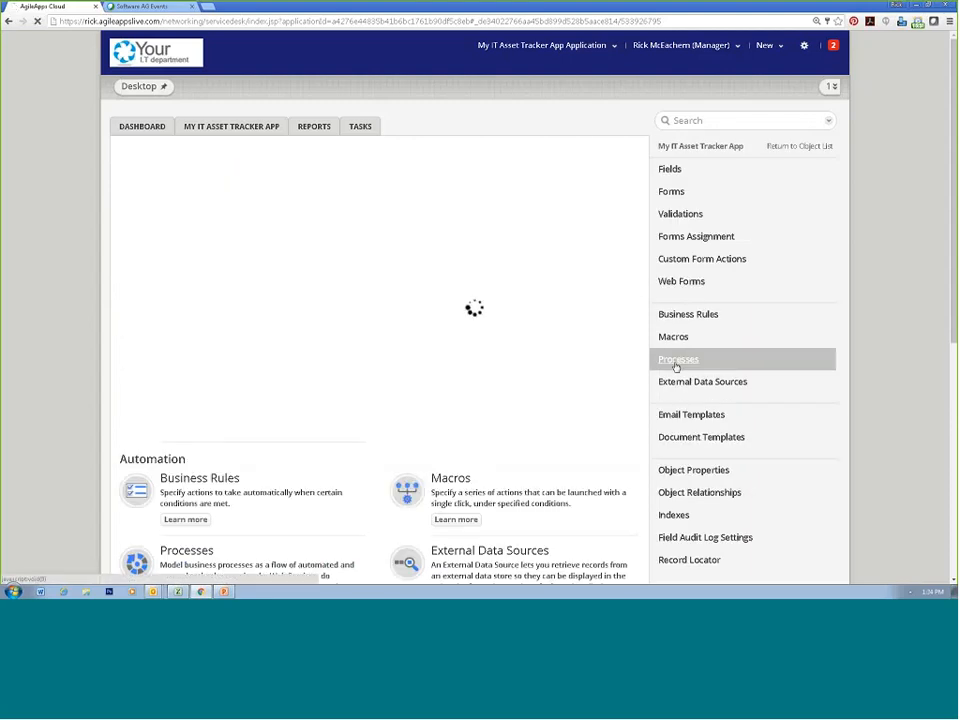
Start a new process in an enlarged editor window and place a start event on the canvas
{"action": "left_click", "coordinate": [530, 182]}
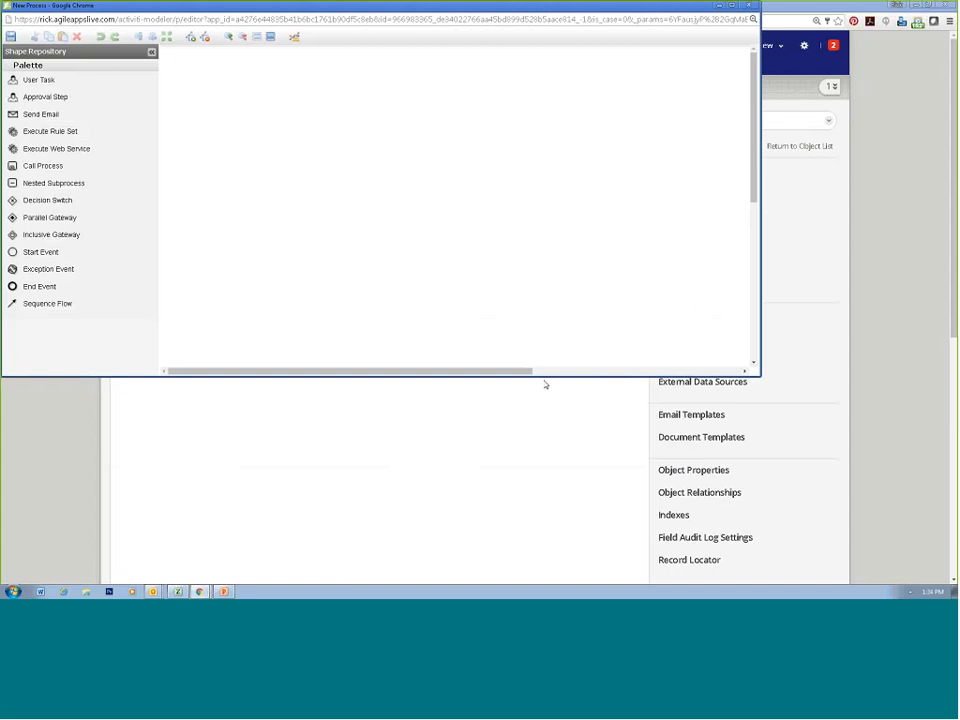
{"action": "left_click_drag", "start_coordinate": [542, 377], "coordinate": [542, 451]}
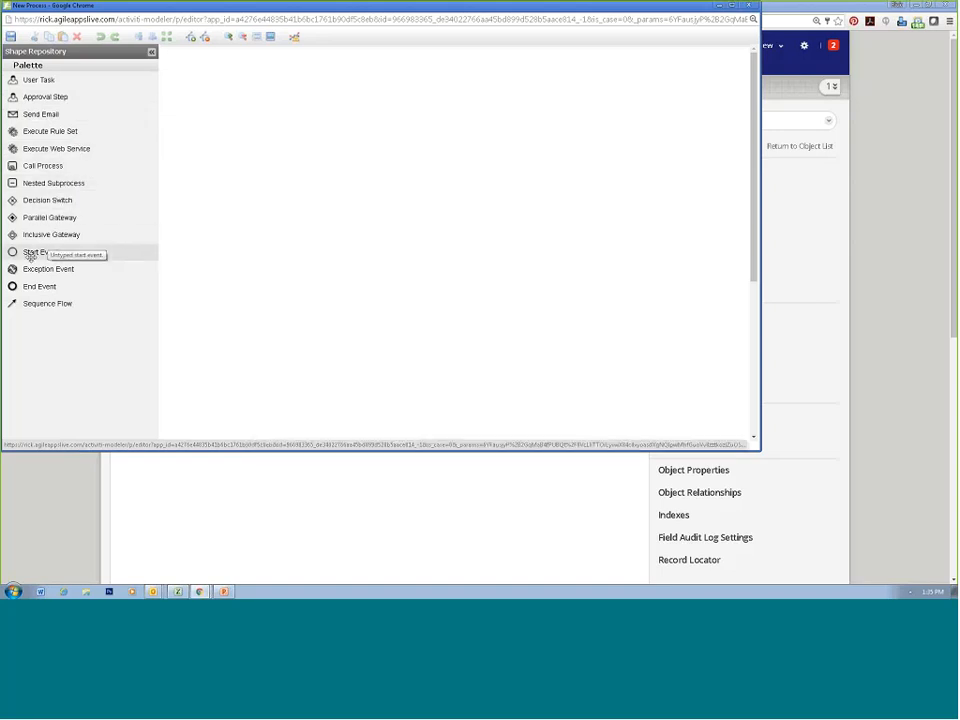
{"action": "left_click_drag", "start_coordinate": [30, 255], "coordinate": [225, 219]}
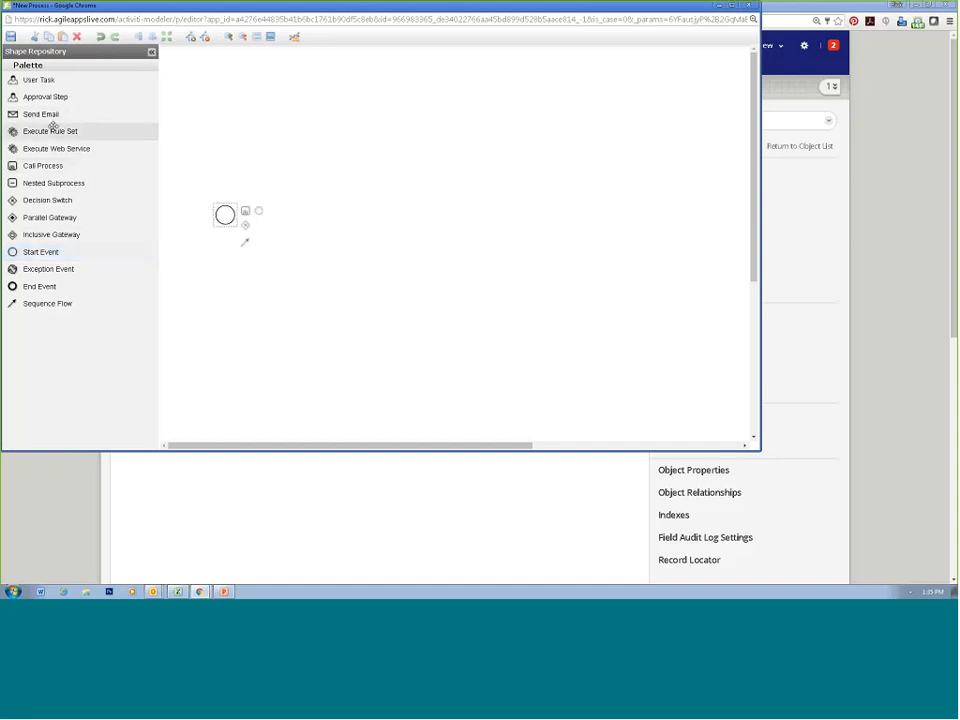
Add a user task titled Provision Asset with the instructions Loading SW, due in 4 hours and assigned to the Provisioning Mgr role
{"action": "left_click_drag", "start_coordinate": [62, 82], "coordinate": [291, 197]}
{"action": "left_click", "coordinate": [340, 88]}
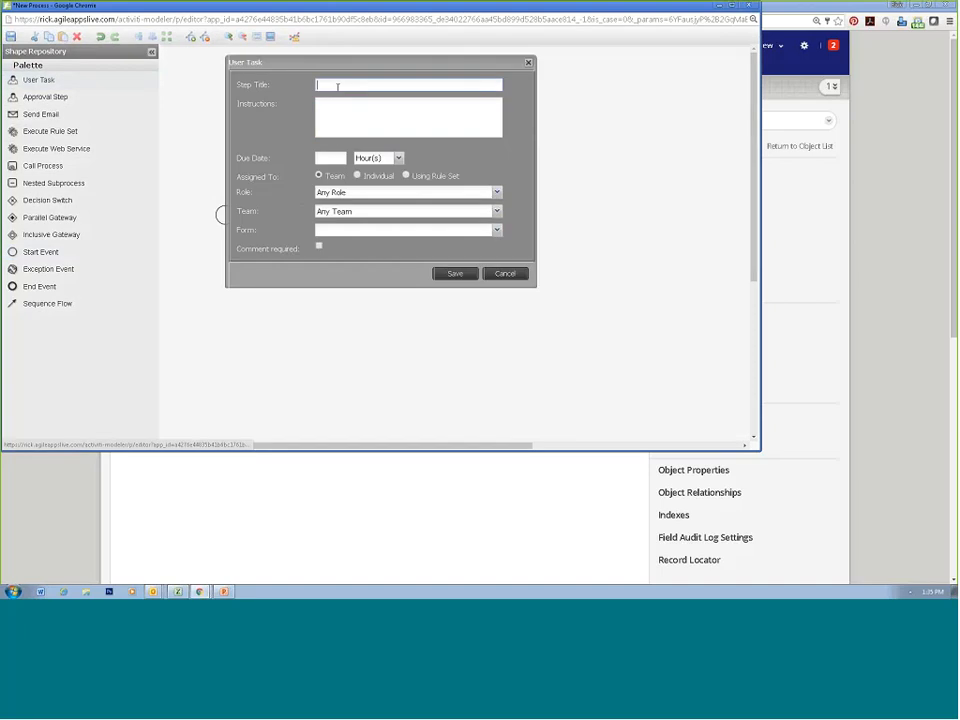
{"action": "type", "text": "Provision"}
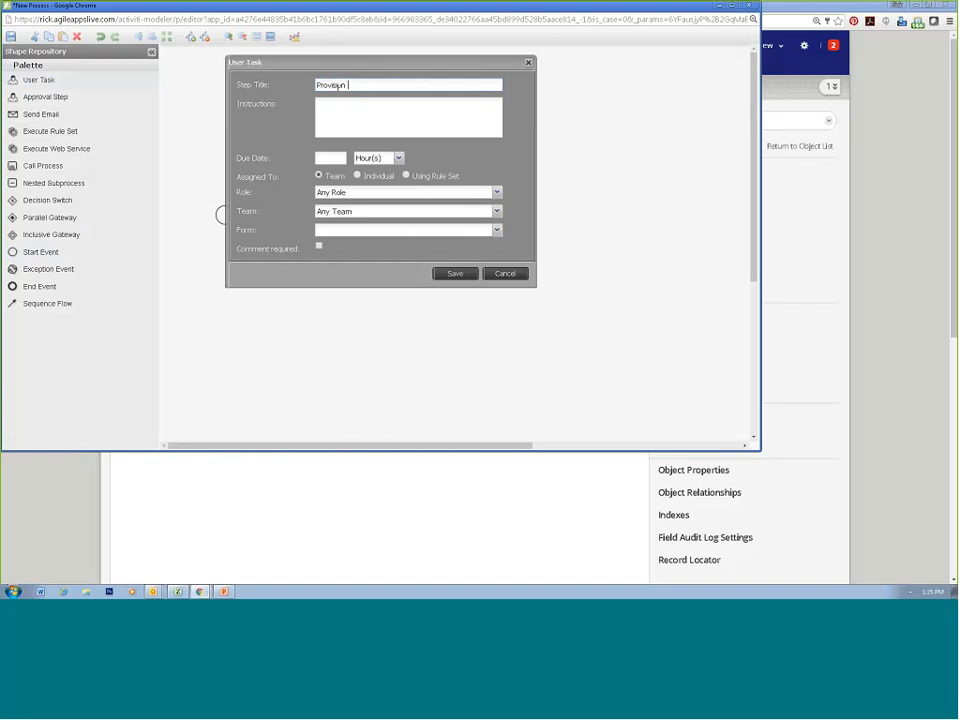
{"action": "type", "text": " Asset"}
{"action": "left_click", "coordinate": [347, 101]}
{"action": "type", "text": "Loading SW"}
{"action": "left_click", "coordinate": [331, 159]}
{"action": "type", "text": "4"}
{"action": "left_click", "coordinate": [380, 192]}
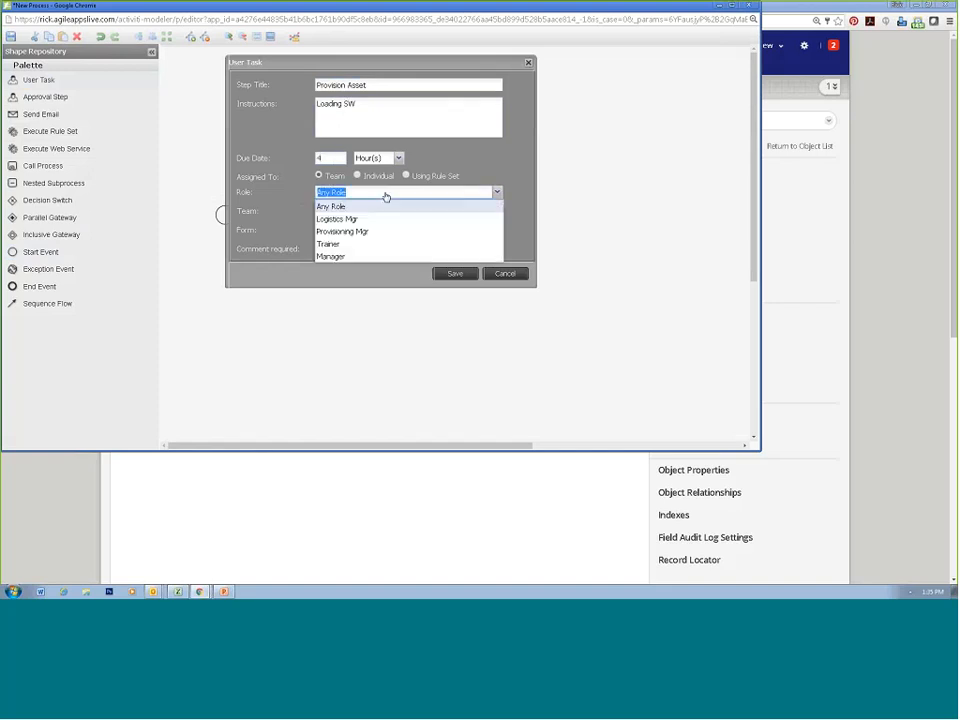
{"action": "left_click", "coordinate": [380, 232]}
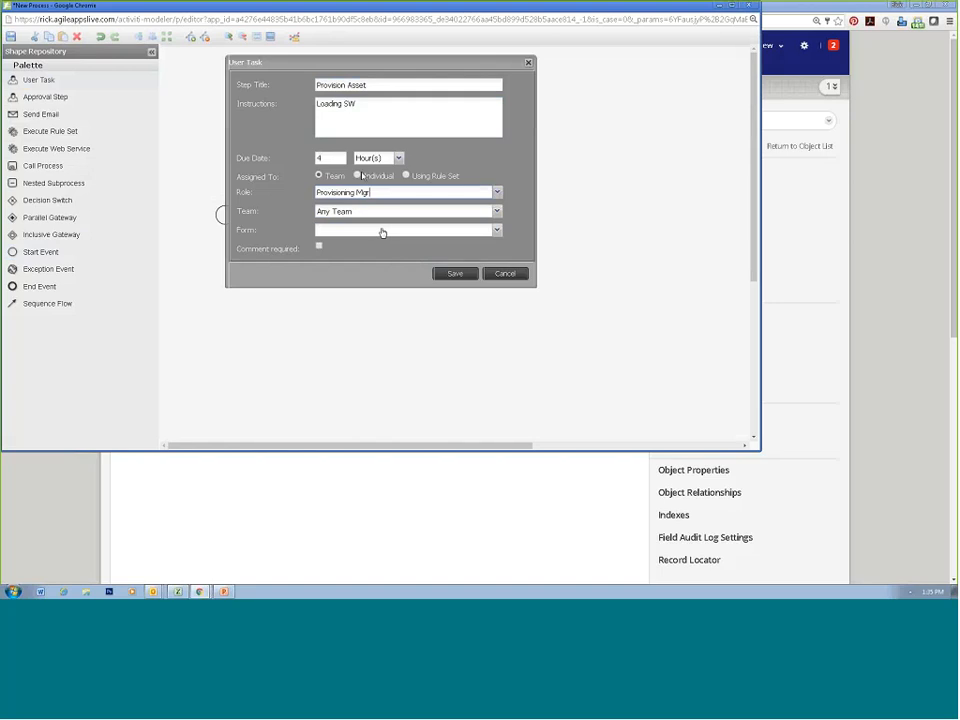
{"action": "left_click", "coordinate": [357, 176]}
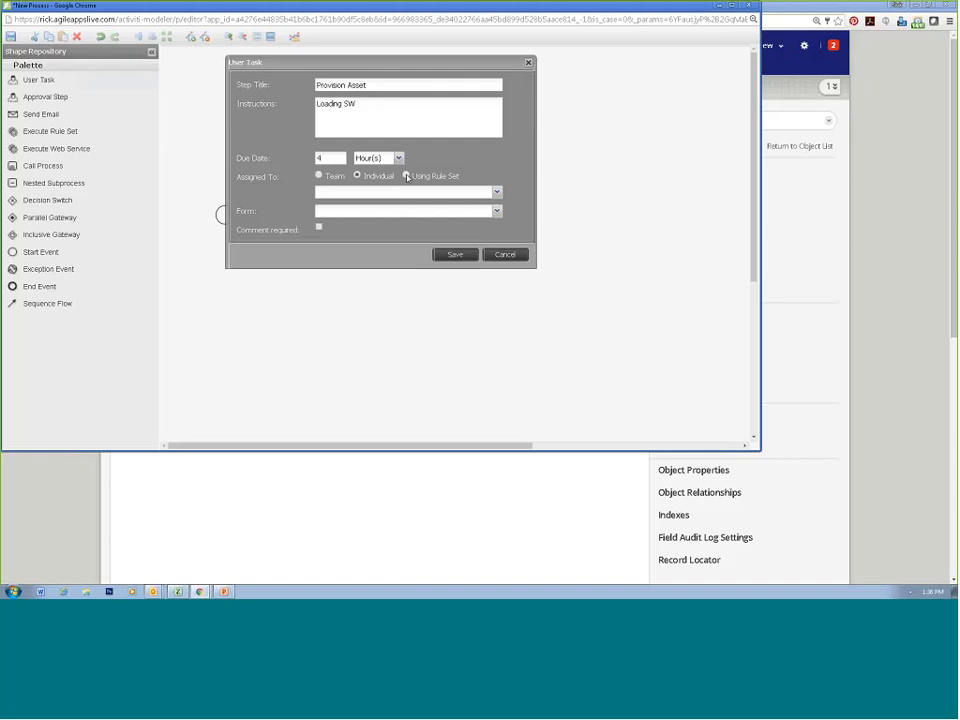
{"action": "left_click", "coordinate": [319, 175]}
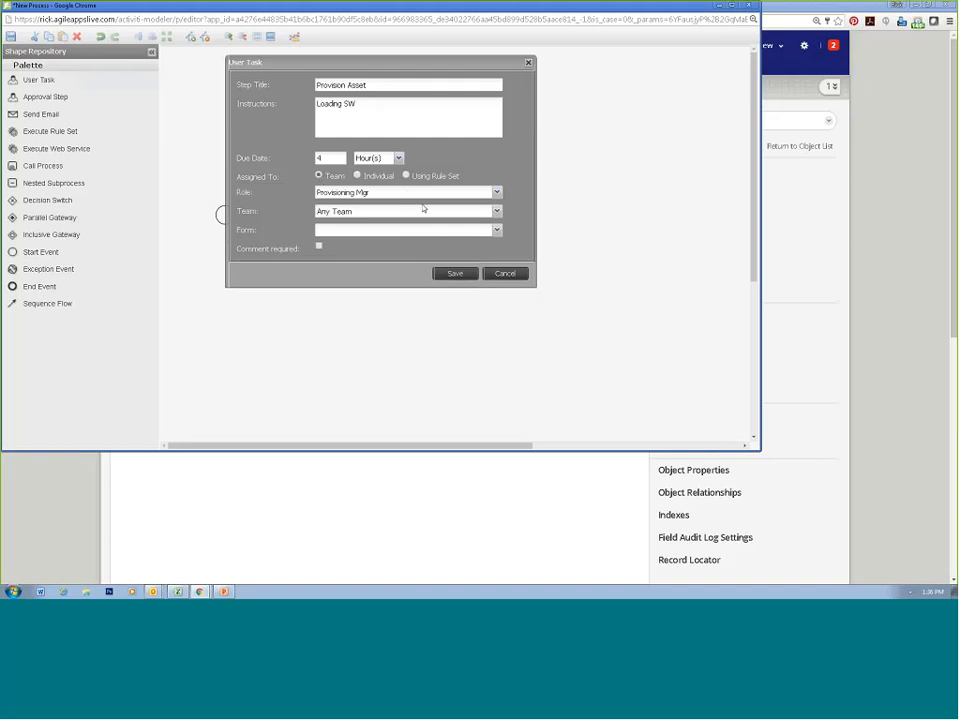
{"action": "left_click", "coordinate": [418, 214]}
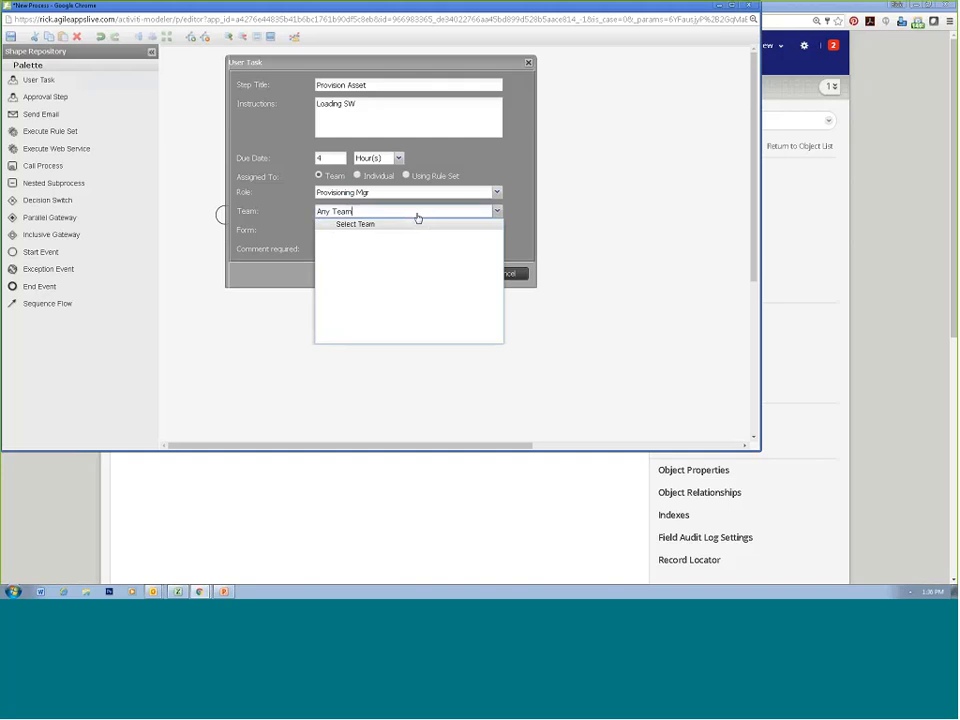
{"action": "left_click", "coordinate": [418, 214]}
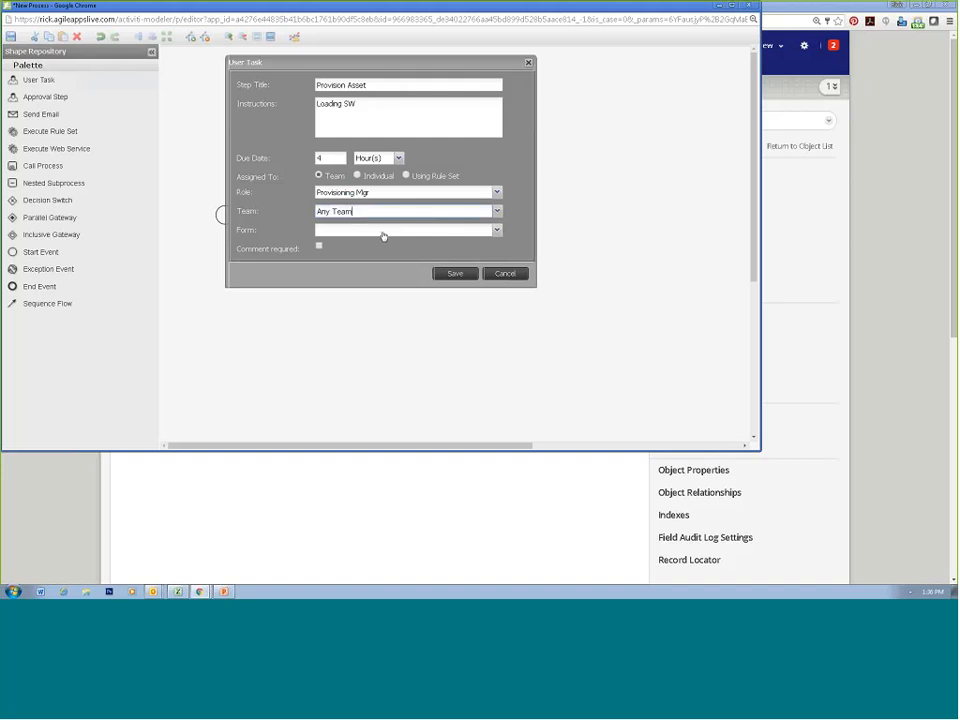
Assign the Default Layout form to the Provision Asset task and save the task
{"action": "left_click", "coordinate": [384, 233]}
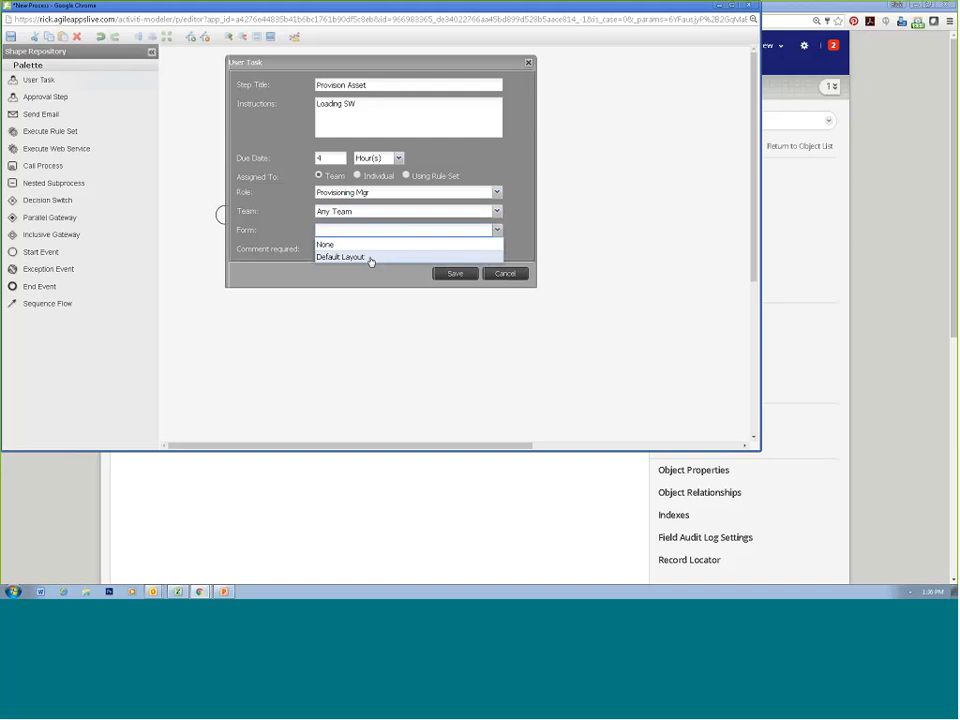
{"action": "left_click", "coordinate": [370, 258]}
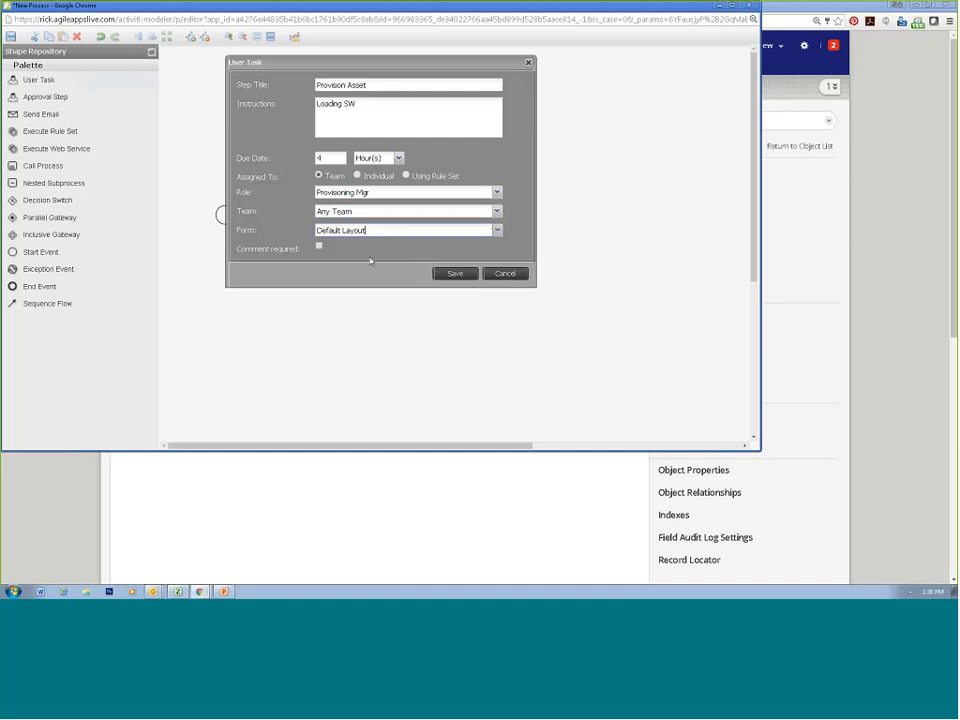
{"action": "left_click", "coordinate": [446, 275]}
Line up the Provision Asset task with the start event and connect the start event to it with a sequence flow
{"action": "left_click_drag", "start_coordinate": [325, 224], "coordinate": [322, 232]}
{"action": "left_click", "coordinate": [225, 215]}
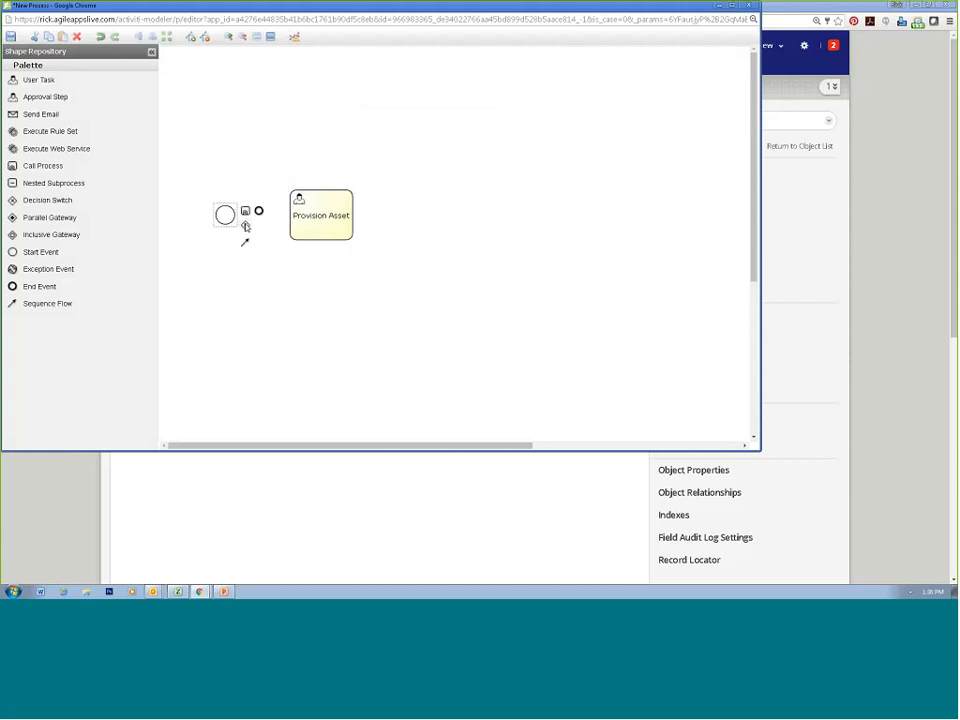
{"action": "left_click_drag", "start_coordinate": [245, 242], "coordinate": [331, 224]}
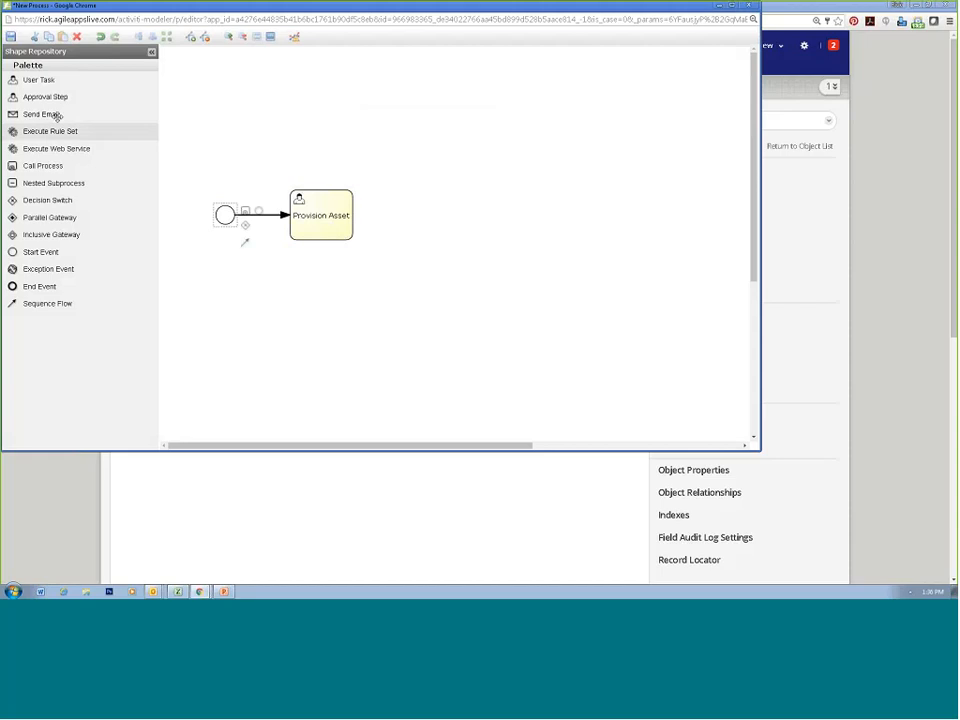
Add a user task after Provision Asset titled Determine Status, with the instructions Allocation and due in 4 hours
{"action": "left_click_drag", "start_coordinate": [50, 81], "coordinate": [422, 195]}
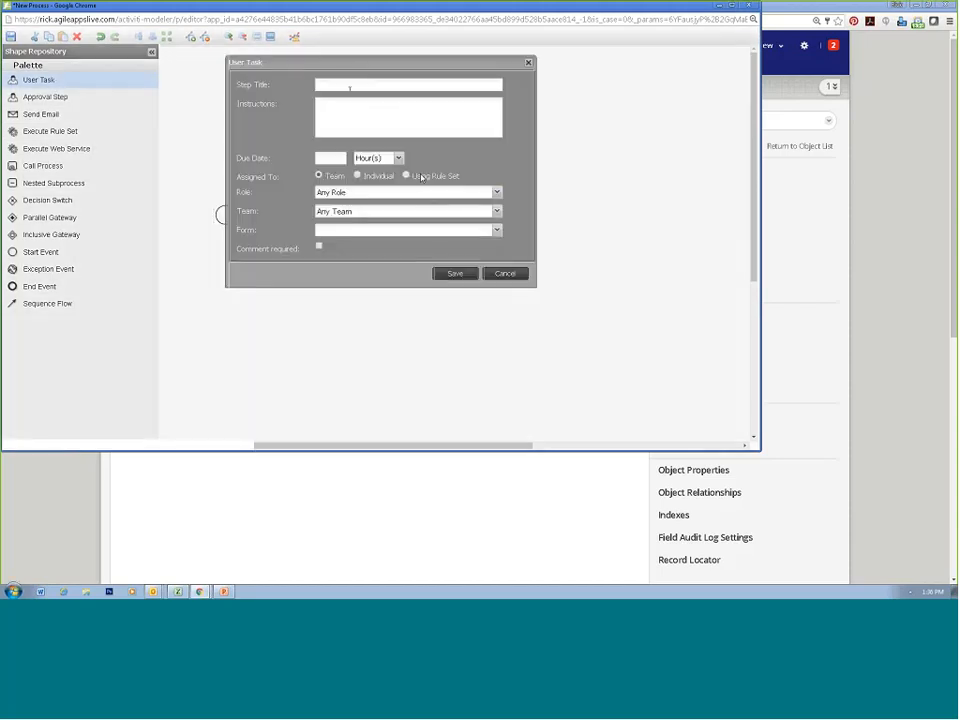
{"action": "left_click", "coordinate": [343, 80]}
{"action": "type", "text": "Statu"}
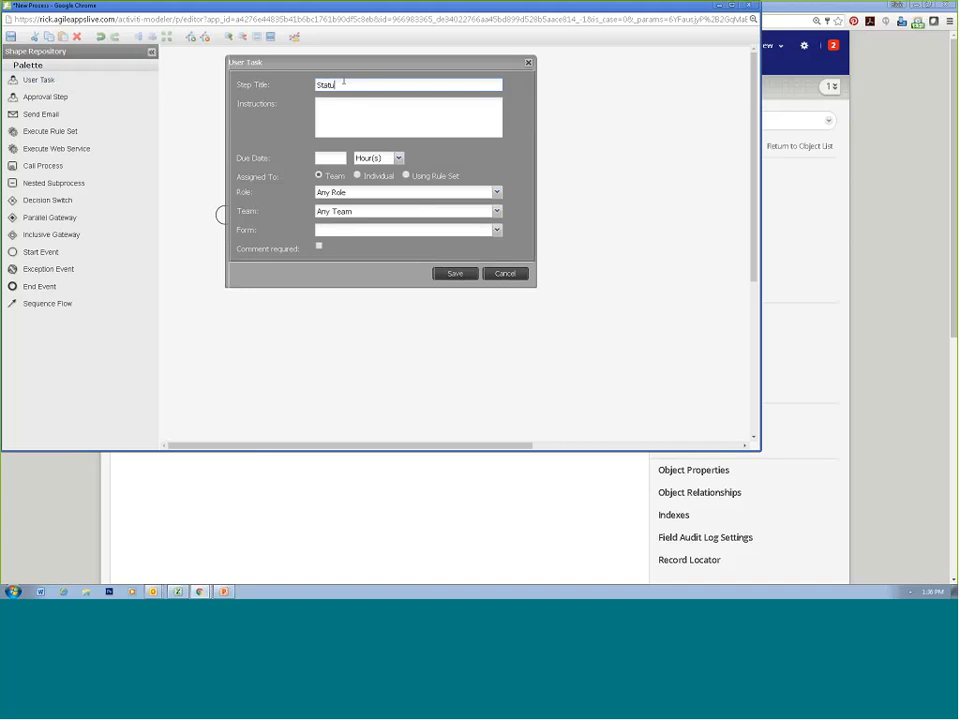
{"action": "type", "text": "s De"}
{"action": "key", "text": "BackSpace"}
{"action": "key", "text": "BackSpace"}
{"action": "key", "text": "BackSpace"}
{"action": "key", "text": "BackSpace"}
{"action": "key", "text": "BackSpace"}
{"action": "key", "text": "BackSpace"}
{"action": "key", "text": "BackSpace"}
{"action": "key", "text": "BackSpace"}
{"action": "key", "text": "BackSpace"}
{"action": "type", "text": "Determine Status"}
{"action": "key", "text": "Tab"}
{"action": "type", "text": "Allocation"}
{"action": "key", "text": "Tab"}
{"action": "type", "text": "4"}
Assign the Determine Status task to the Manager role with the Default Layout form and save it
{"action": "left_click", "coordinate": [357, 192]}
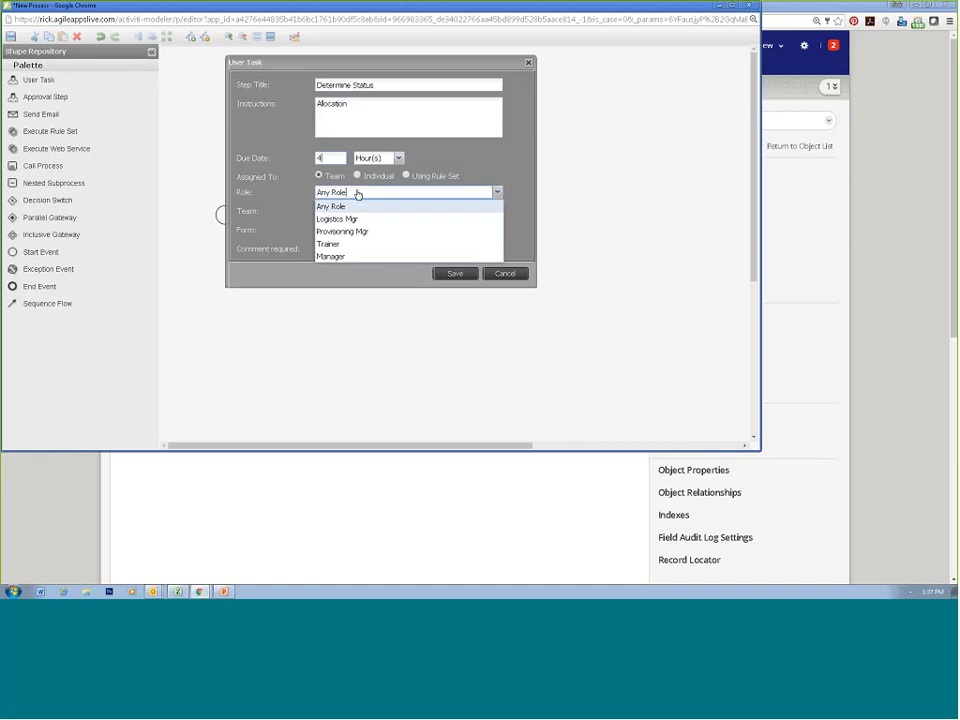
{"action": "left_click", "coordinate": [352, 257]}
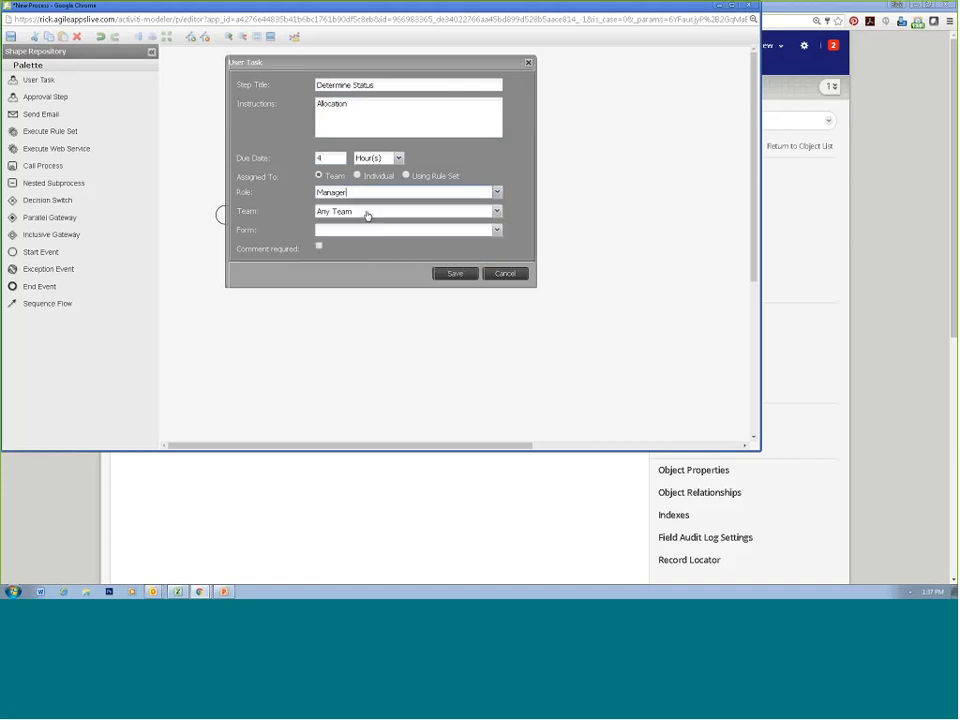
{"action": "left_click", "coordinate": [441, 232]}
{"action": "left_click", "coordinate": [432, 258]}
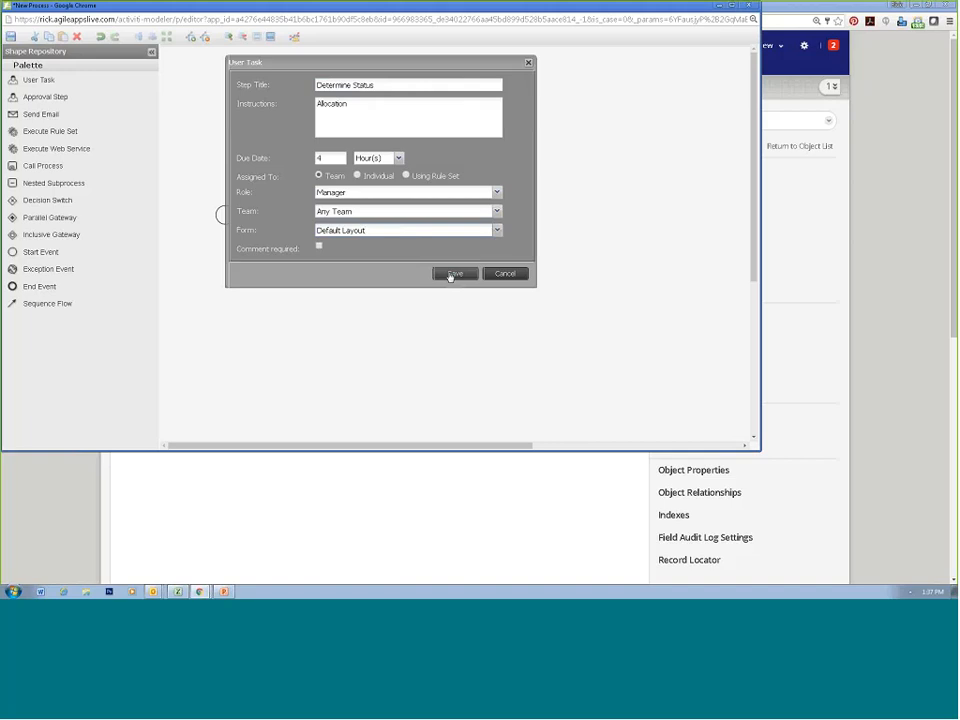
{"action": "left_click", "coordinate": [451, 274]}
Align the Determine Status task with Provision Asset and connect Provision Asset to it
{"action": "left_click_drag", "start_coordinate": [431, 206], "coordinate": [431, 229]}
{"action": "left_click", "coordinate": [350, 222]}
{"action": "left_click_drag", "start_coordinate": [363, 226], "coordinate": [421, 222]}
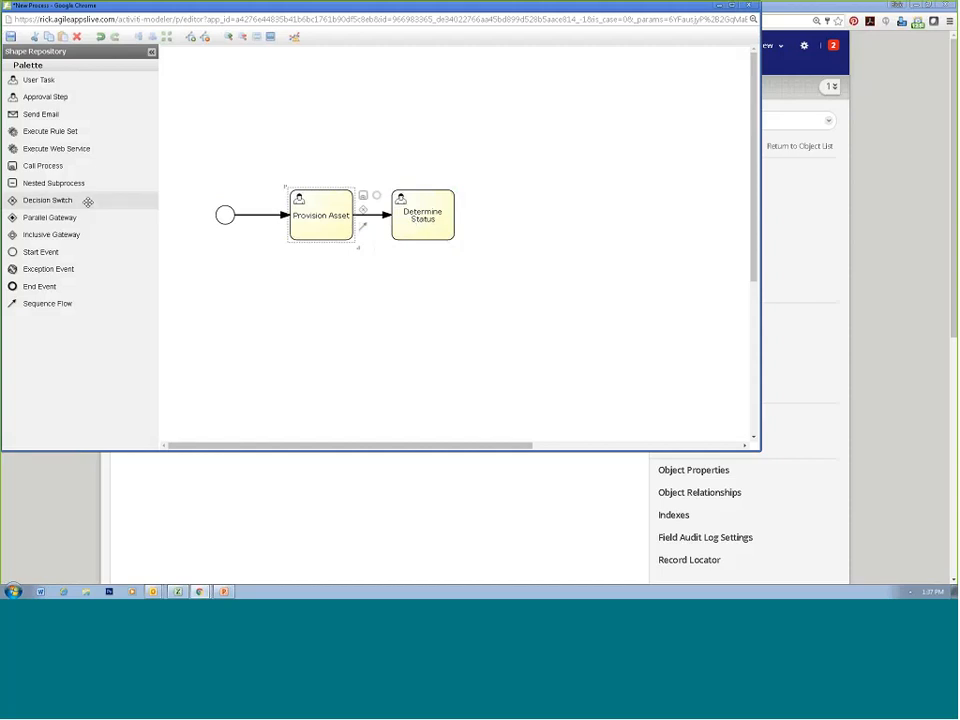
Place a decision switch after Determine Status and connect the task to it with a sequence flow
{"action": "left_click_drag", "start_coordinate": [59, 203], "coordinate": [516, 215]}
{"action": "left_click", "coordinate": [447, 229]}
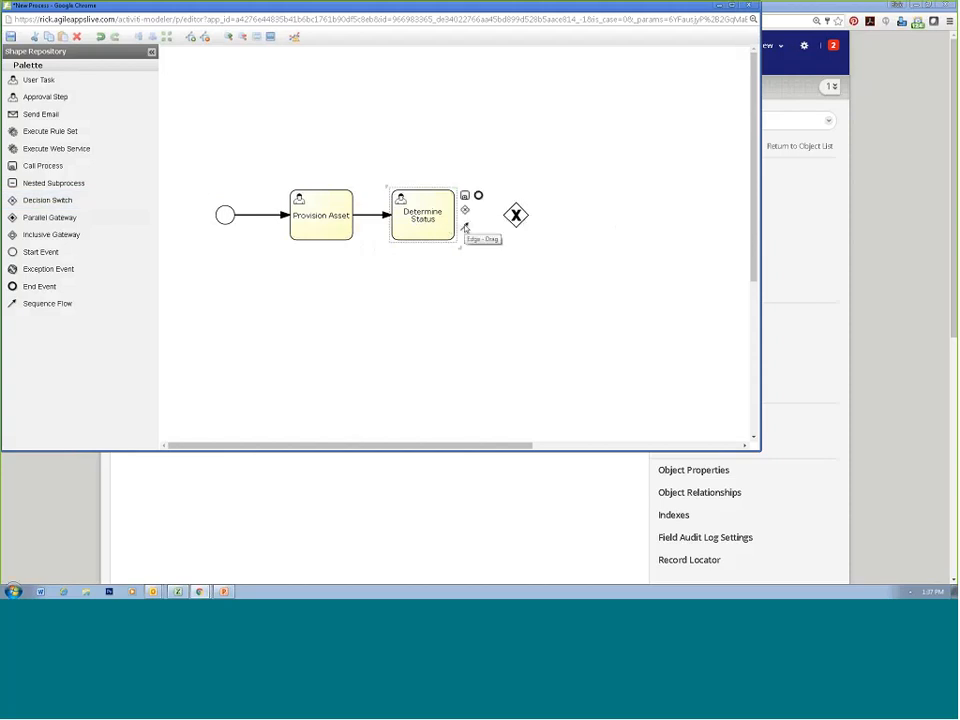
{"action": "left_click_drag", "start_coordinate": [465, 229], "coordinate": [516, 218]}
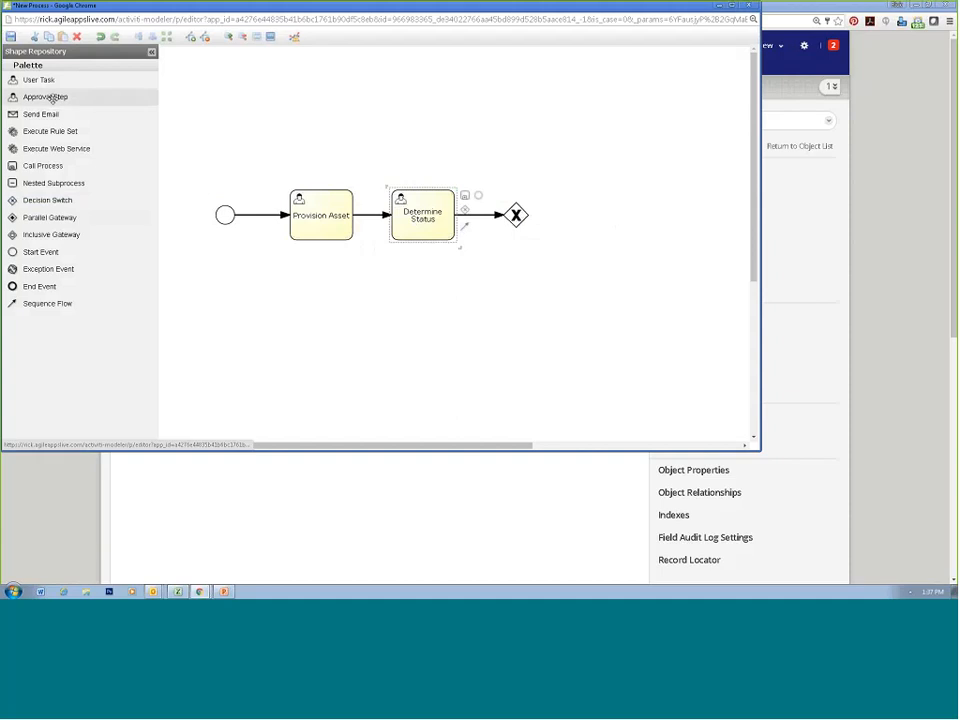
Add a user task above the decision switch titled Training and Install, due in 8 hours and assigned to the Trainer role
{"action": "left_click_drag", "start_coordinate": [54, 79], "coordinate": [551, 90]}
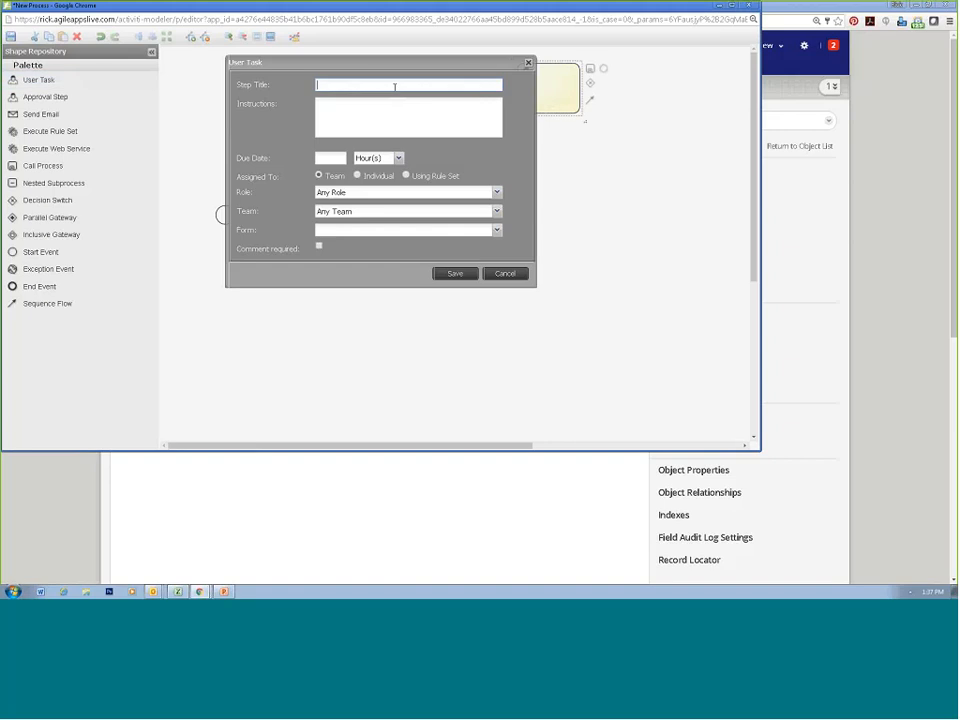
{"action": "type", "text": "Training and Install"}
{"action": "left_click", "coordinate": [331, 157]}
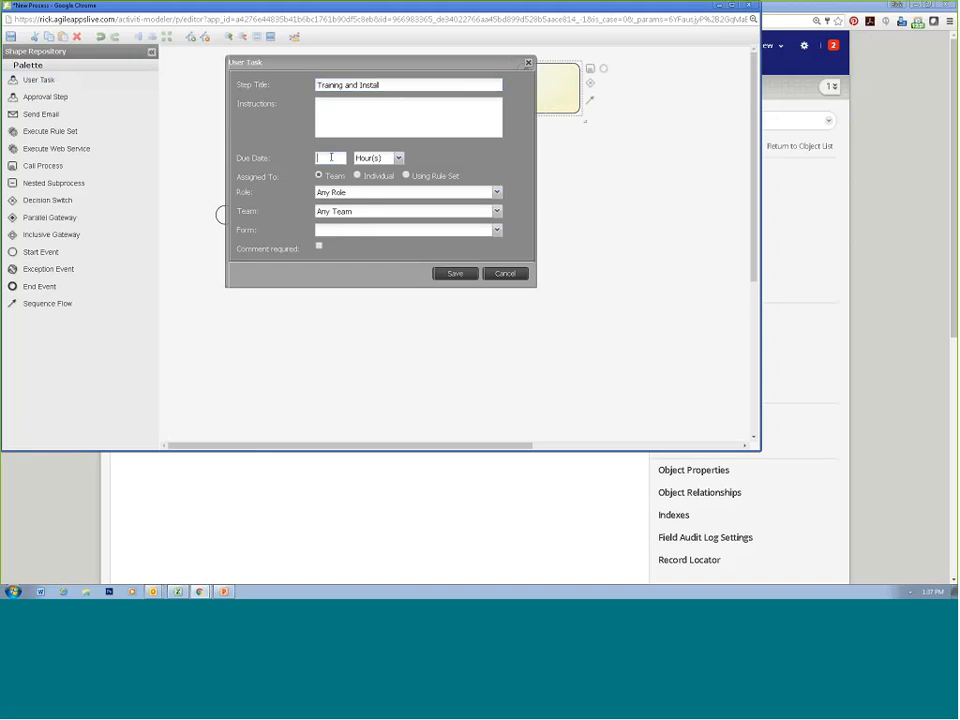
{"action": "type", "text": "8"}
{"action": "left_click", "coordinate": [389, 193]}
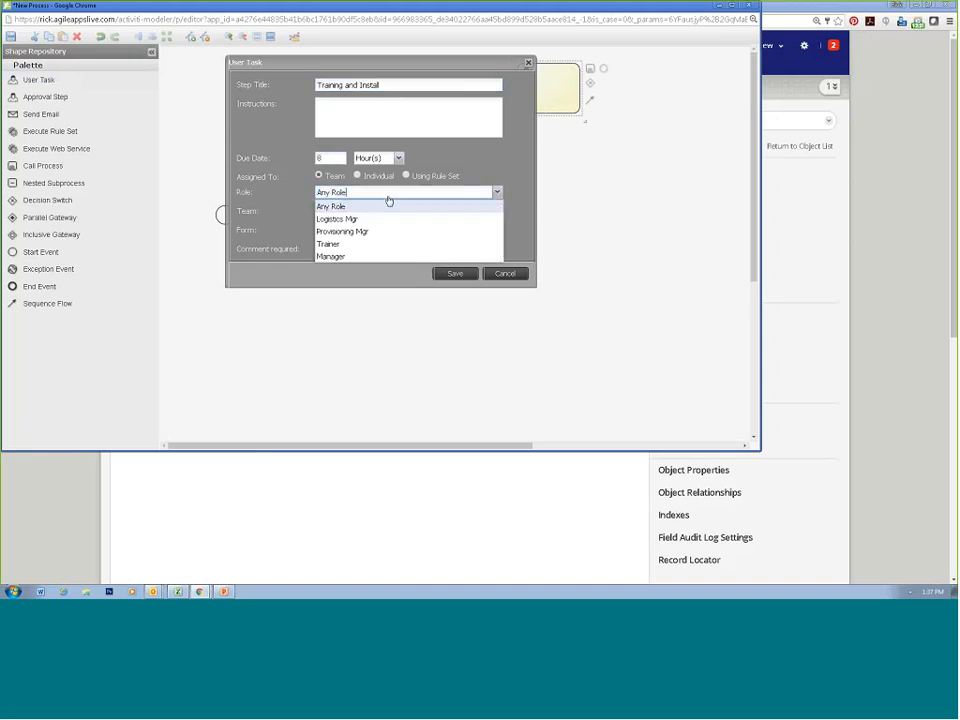
{"action": "left_click", "coordinate": [381, 246]}
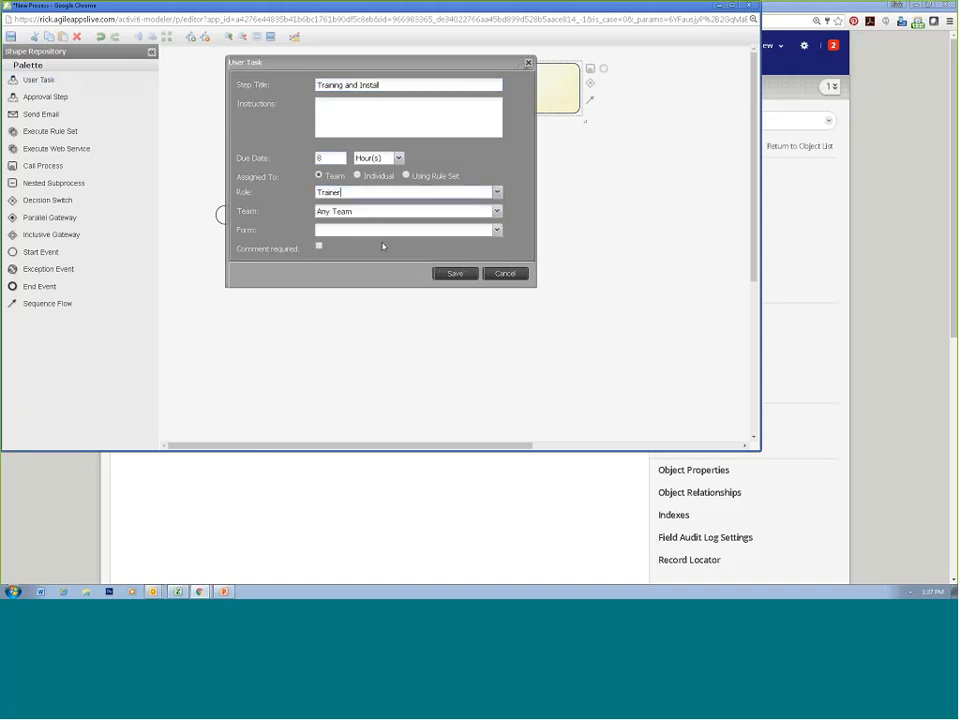
{"action": "left_click", "coordinate": [455, 273]}
Shift the Training and Install task clear of the decision switch and connect the switch to it
{"action": "left_click_drag", "start_coordinate": [556, 91], "coordinate": [600, 91]}
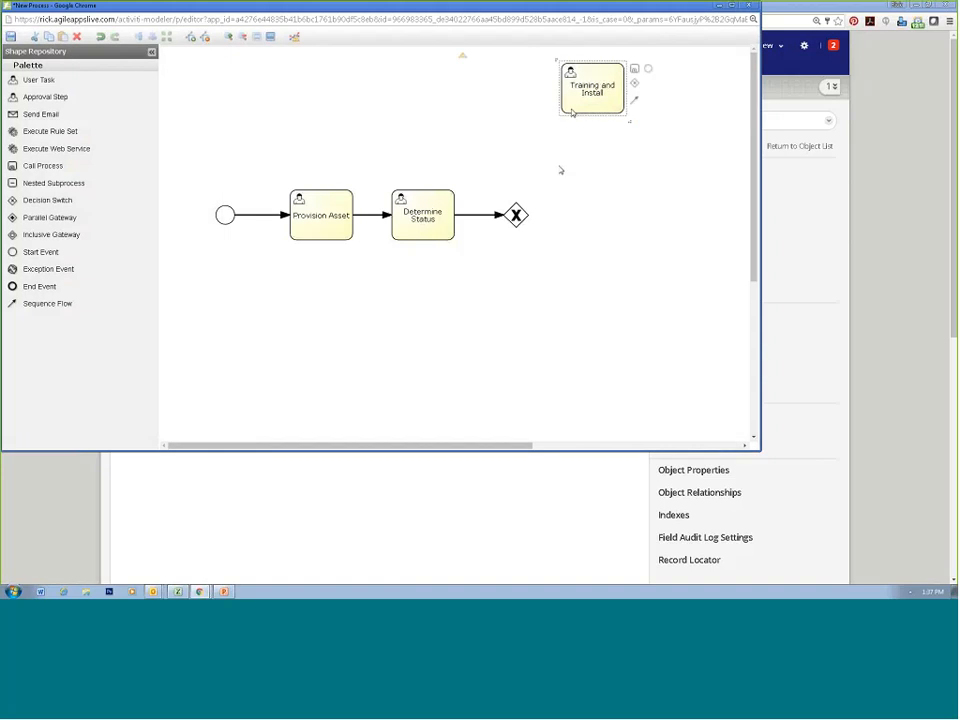
{"action": "left_click", "coordinate": [530, 219]}
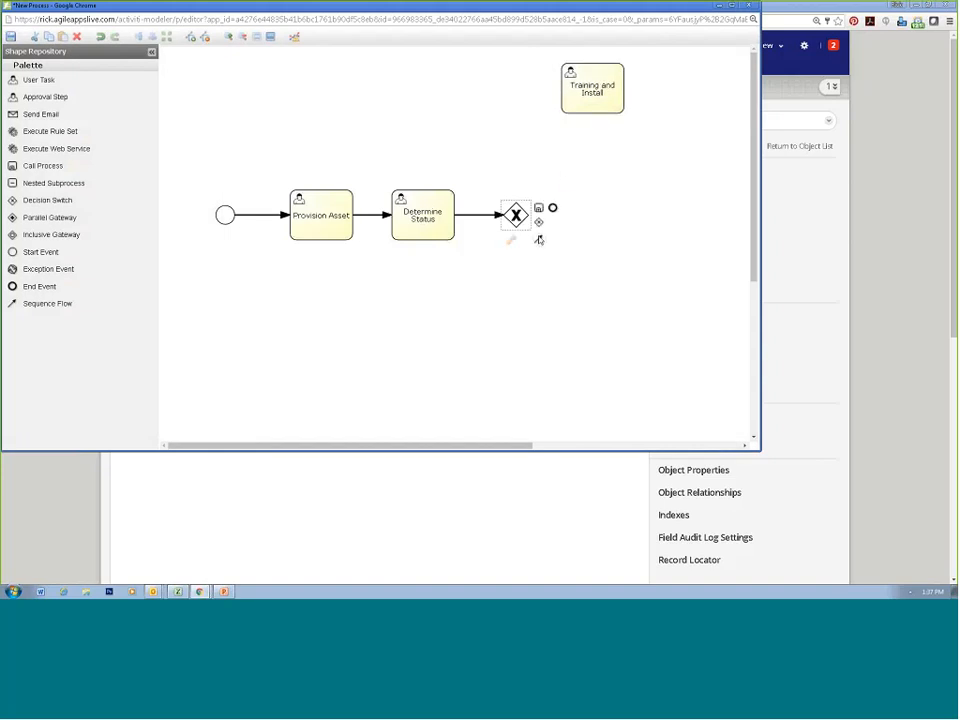
{"action": "left_click_drag", "start_coordinate": [538, 238], "coordinate": [605, 100]}
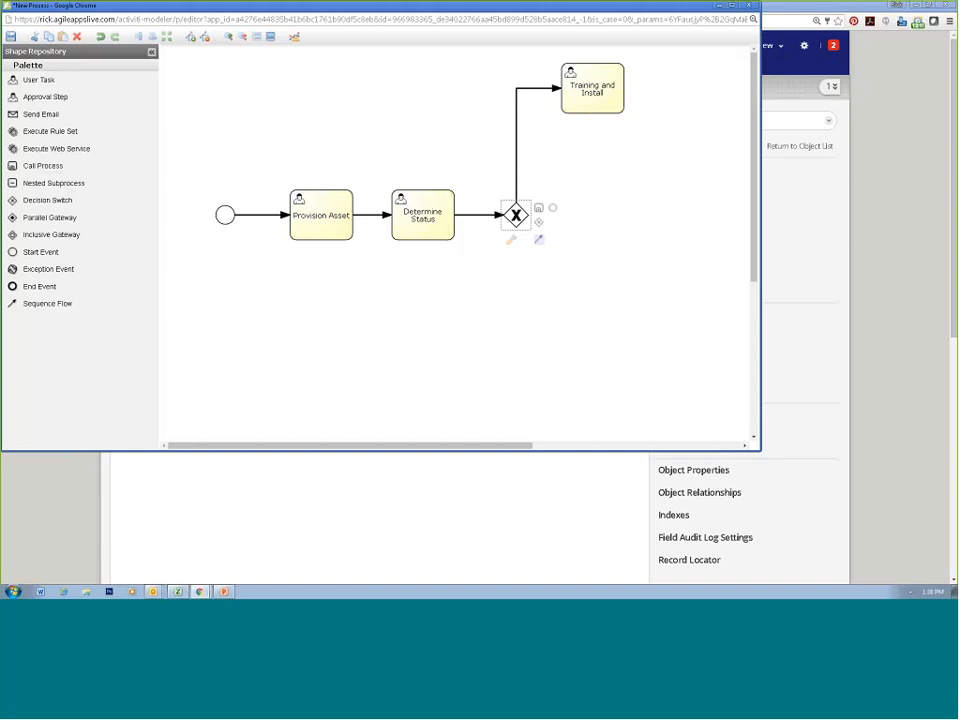
Label the branch to Training and Install as Installation, with the condition Status equals Active, and save it
{"action": "left_click", "coordinate": [517, 187]}
{"action": "double_click", "coordinate": [517, 187]}
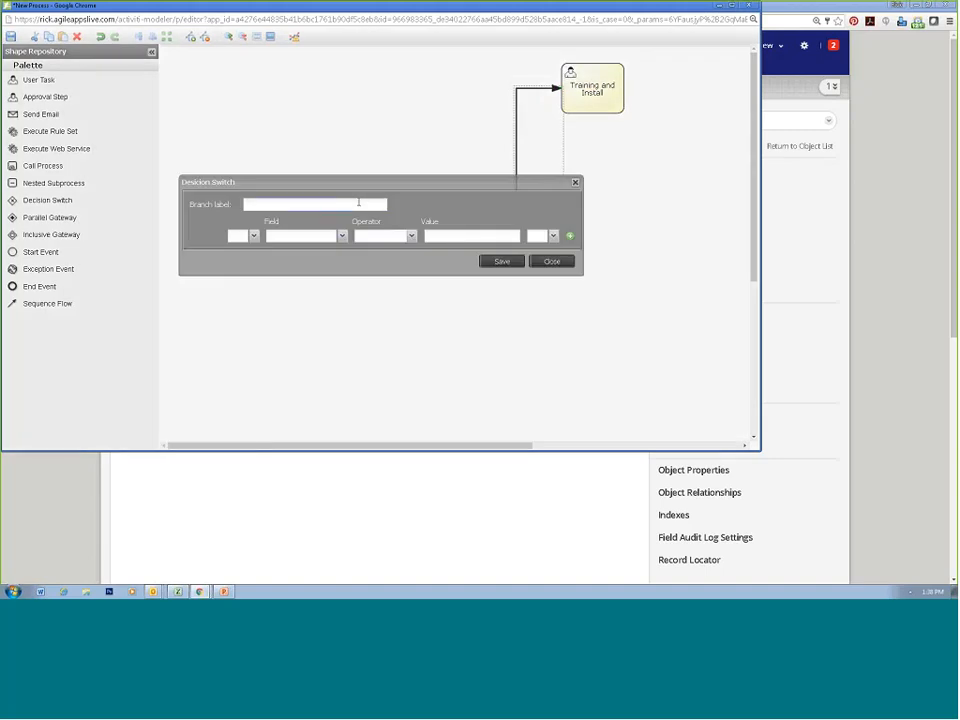
{"action": "type", "text": "Installation"}
{"action": "left_click", "coordinate": [342, 236]}
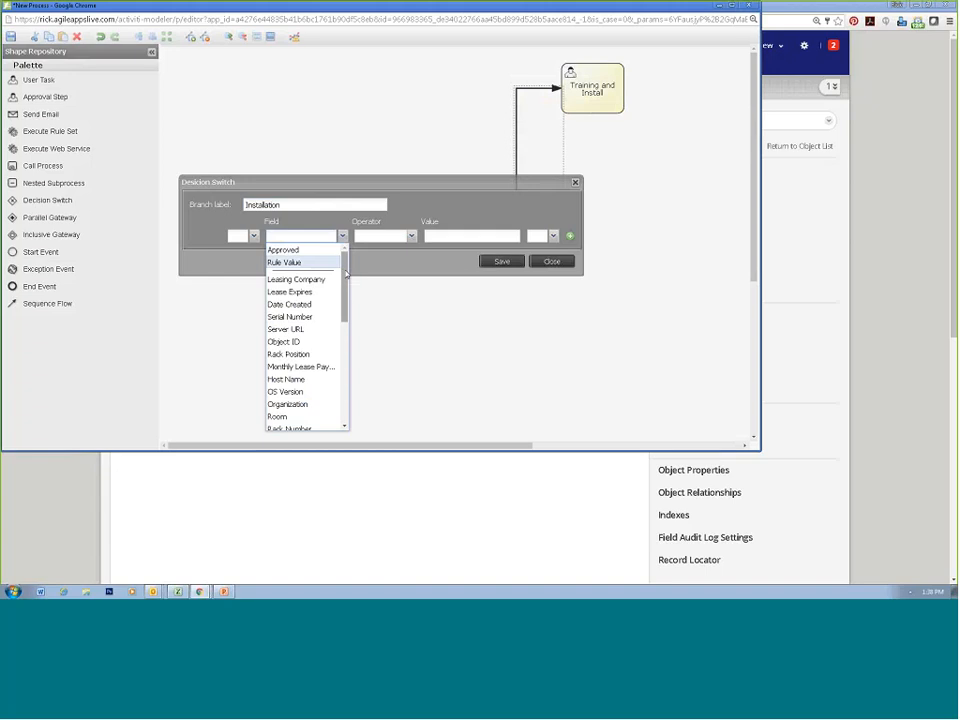
{"action": "scroll", "coordinate": [346, 288], "scroll_direction": "down", "scroll_amount": 1}
{"action": "scroll", "coordinate": [346, 288], "scroll_direction": "down", "scroll_amount": 5}
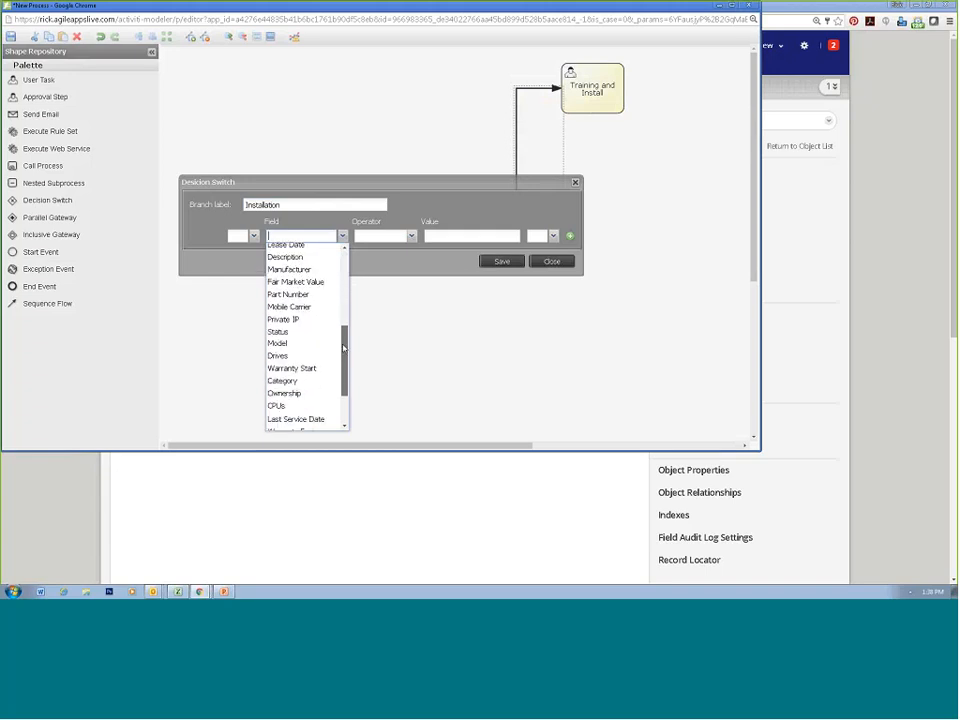
{"action": "left_click", "coordinate": [328, 337]}
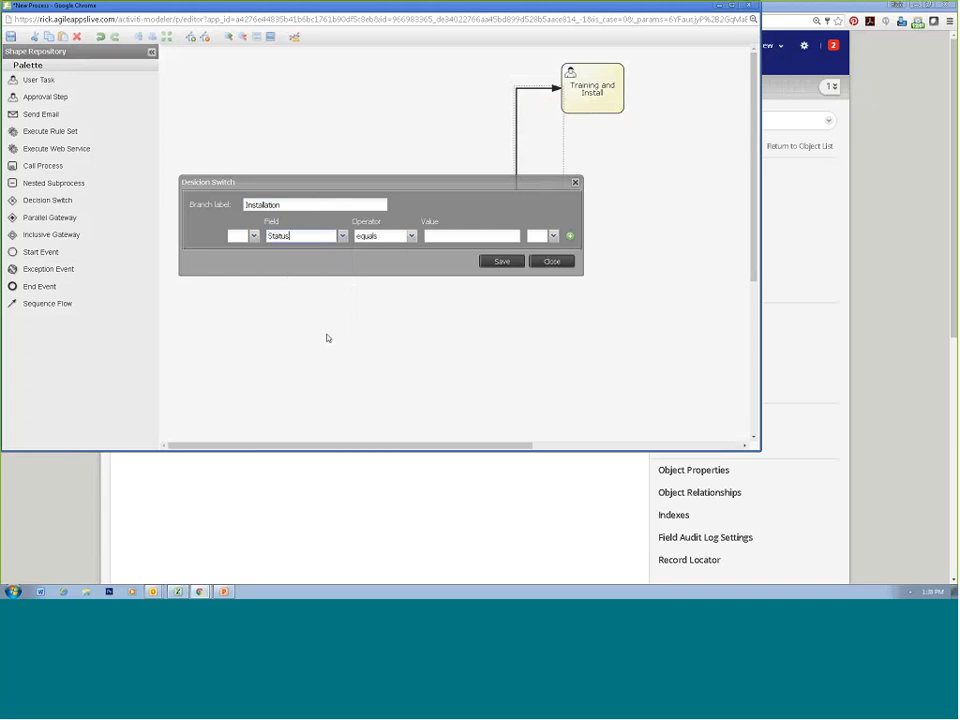
{"action": "left_click", "coordinate": [411, 236]}
{"action": "left_click", "coordinate": [424, 238]}
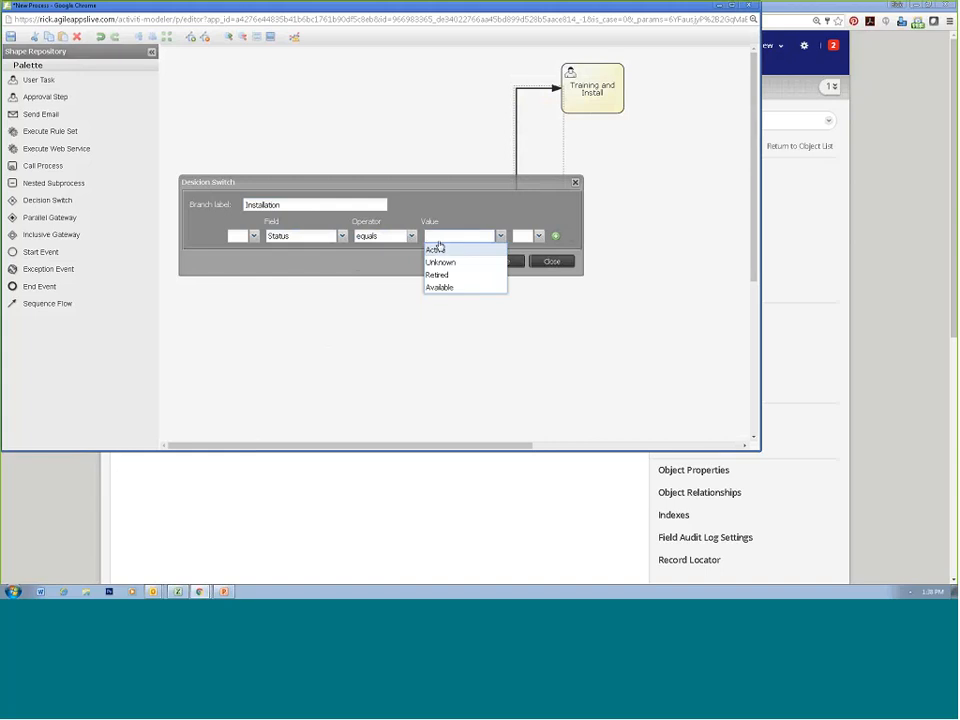
{"action": "left_click", "coordinate": [440, 250]}
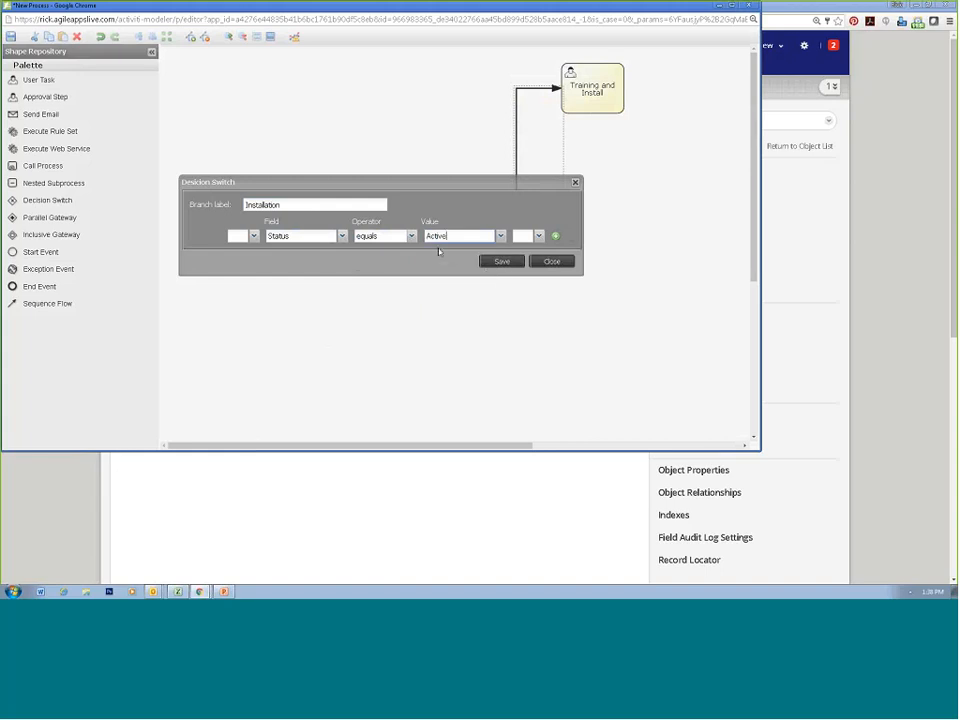
{"action": "left_click", "coordinate": [500, 261]}
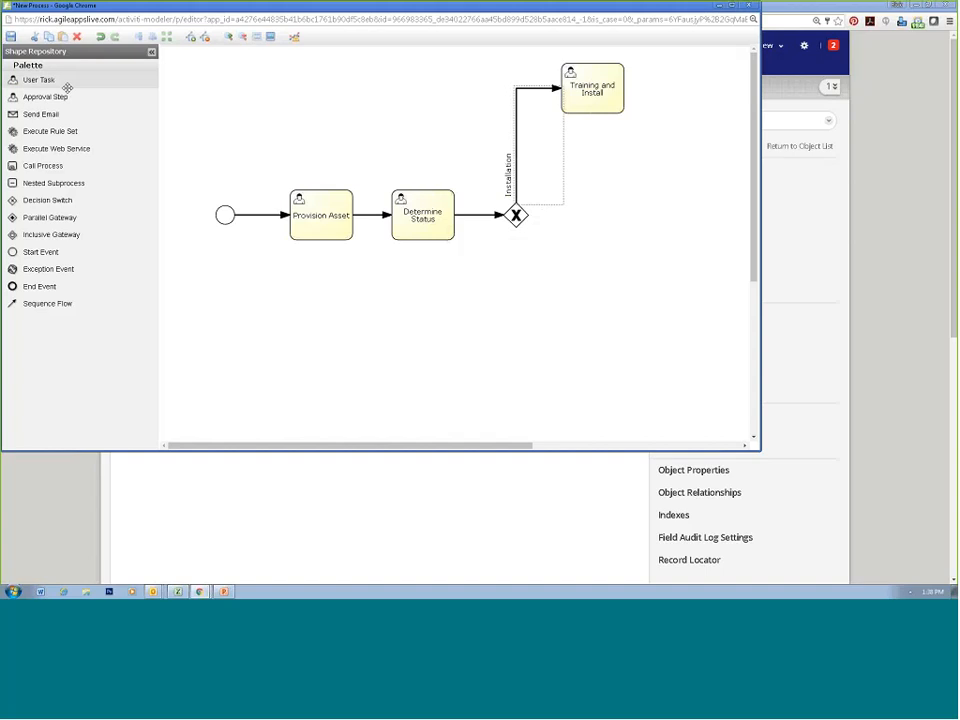
Add a user task below the decision switch titled Inventory and due in 8 hours
{"action": "left_click_drag", "start_coordinate": [59, 80], "coordinate": [570, 310]}
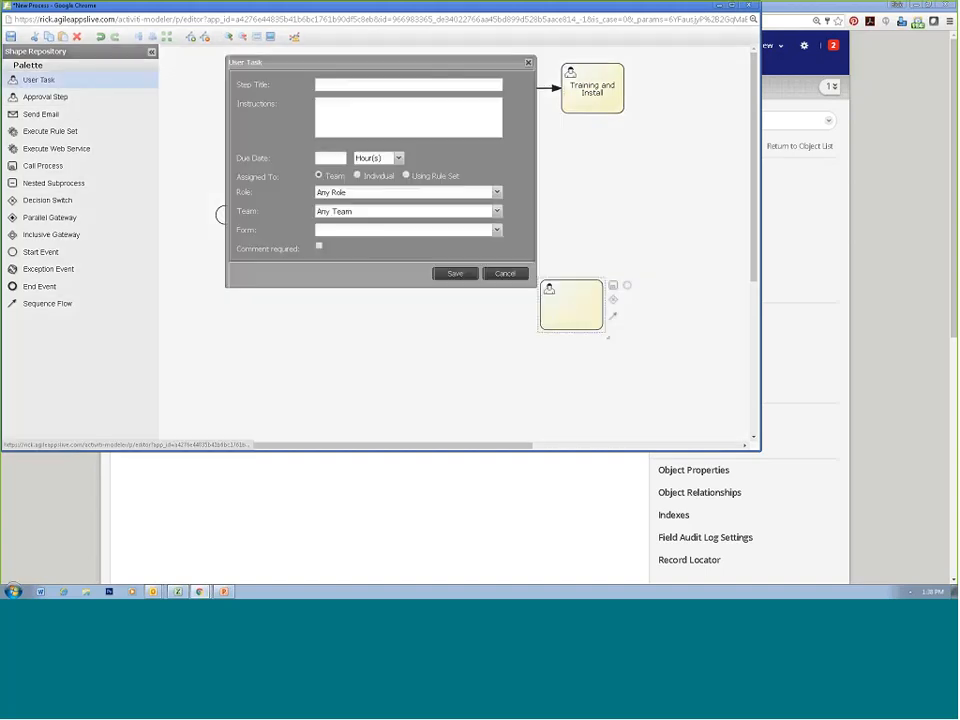
{"action": "left_click", "coordinate": [401, 82]}
{"action": "type", "text": "In"}
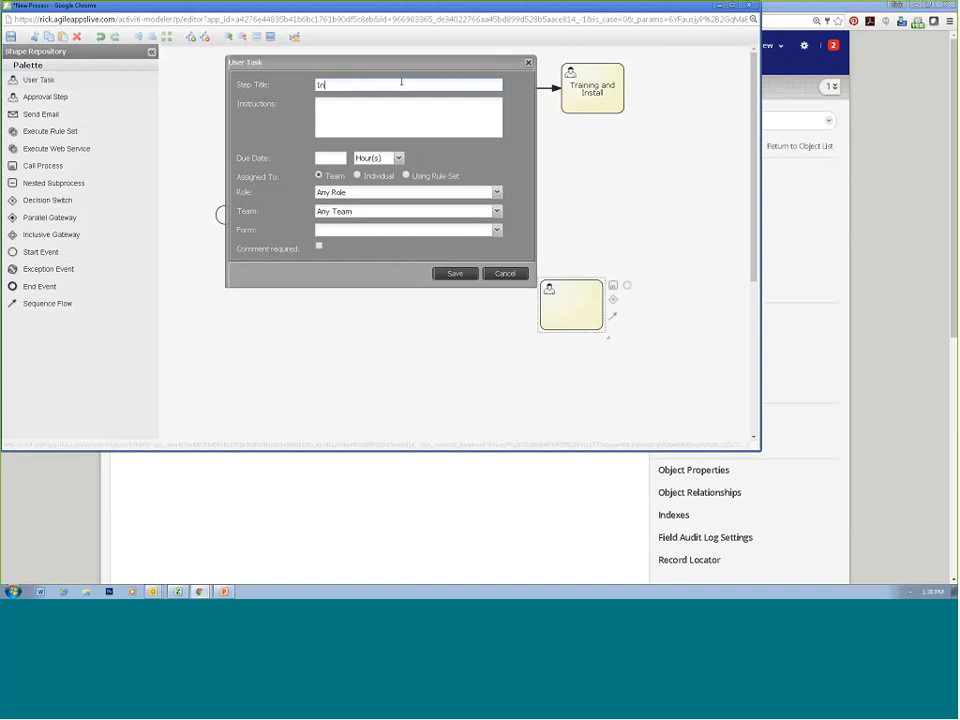
{"action": "type", "text": "ventory"}
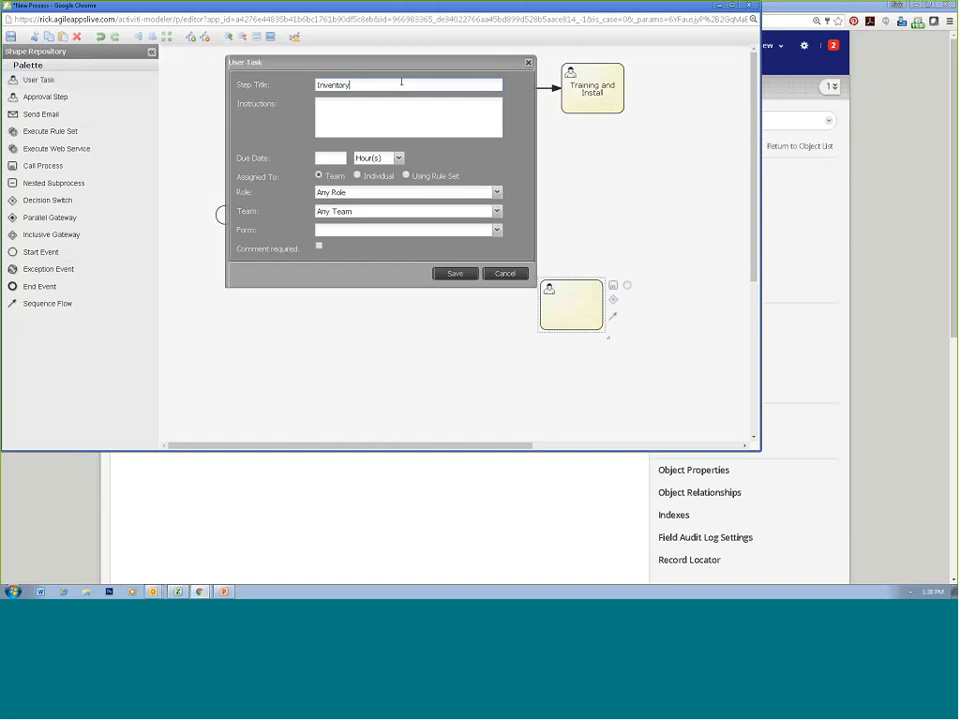
{"action": "left_click", "coordinate": [339, 158]}
{"action": "type", "text": "8"}
Assign the Inventory task to the Logistics Mgr role, choose a form for it and save the task
{"action": "left_click", "coordinate": [349, 195]}
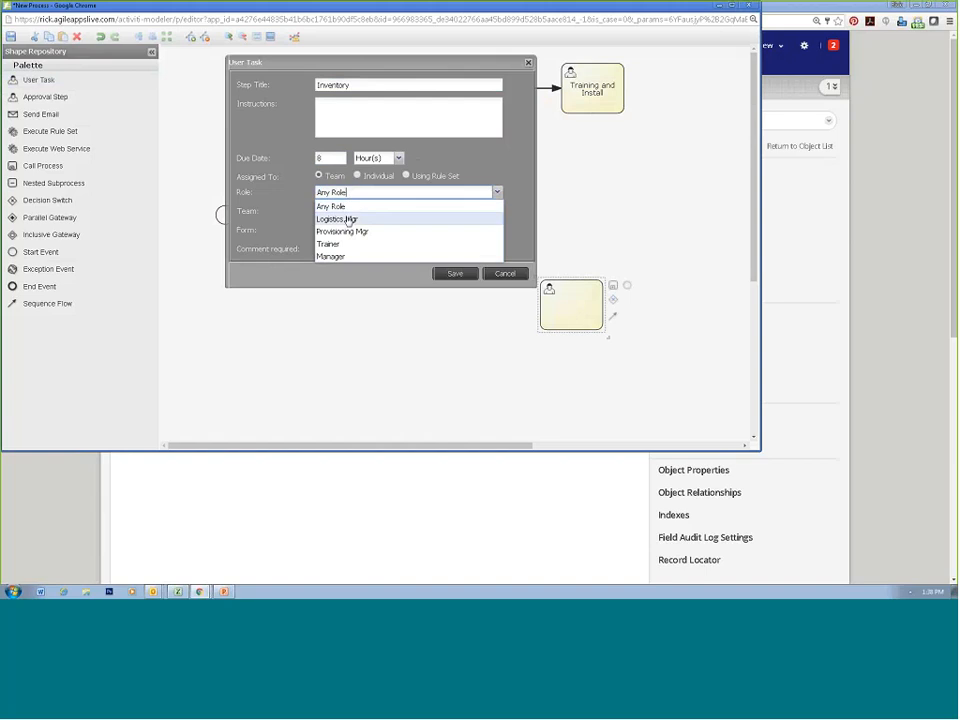
{"action": "left_click", "coordinate": [349, 219]}
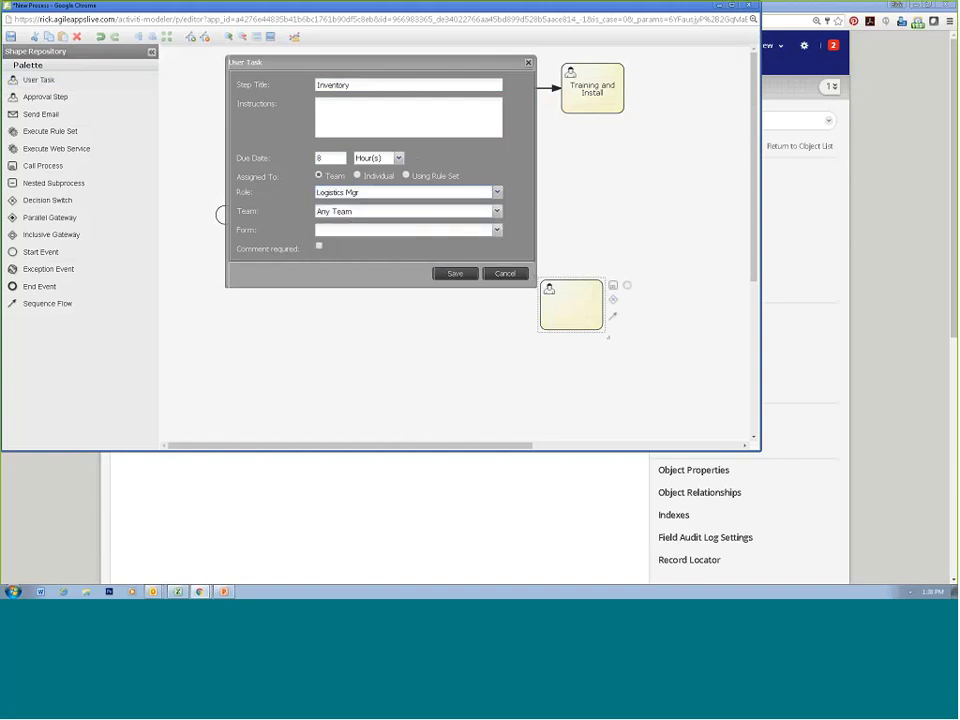
{"action": "left_click", "coordinate": [431, 233]}
{"action": "left_click", "coordinate": [426, 256]}
{"action": "left_click", "coordinate": [444, 272]}
Move the Inventory task away from the decision switch and connect the switch to it
{"action": "left_click_drag", "start_coordinate": [576, 320], "coordinate": [617, 345]}
{"action": "left_click", "coordinate": [525, 228]}
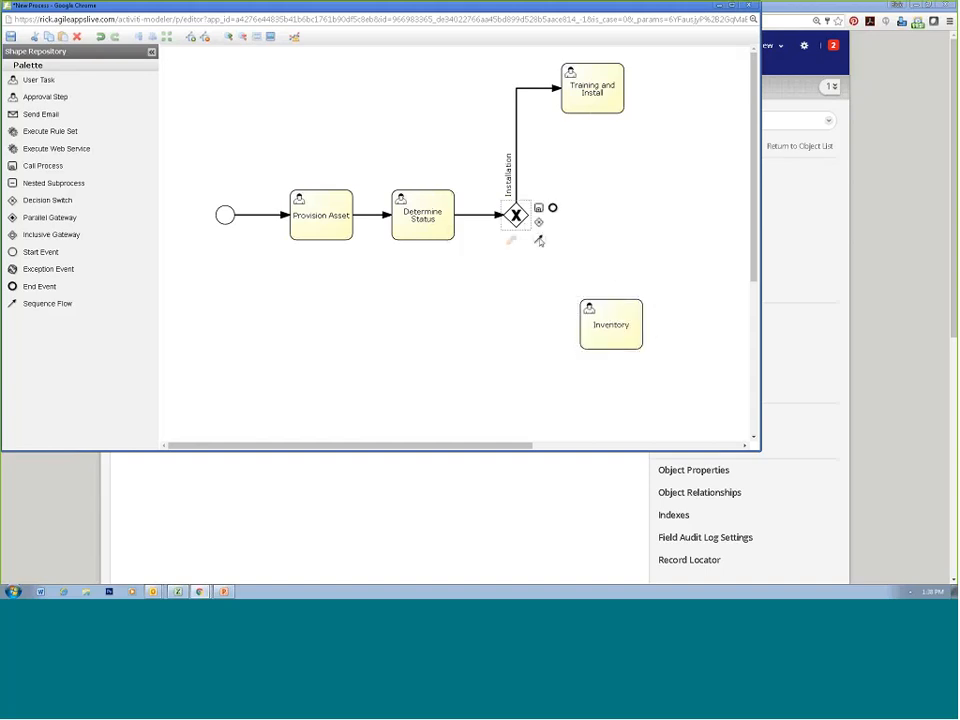
{"action": "left_click_drag", "start_coordinate": [512, 240], "coordinate": [586, 320]}
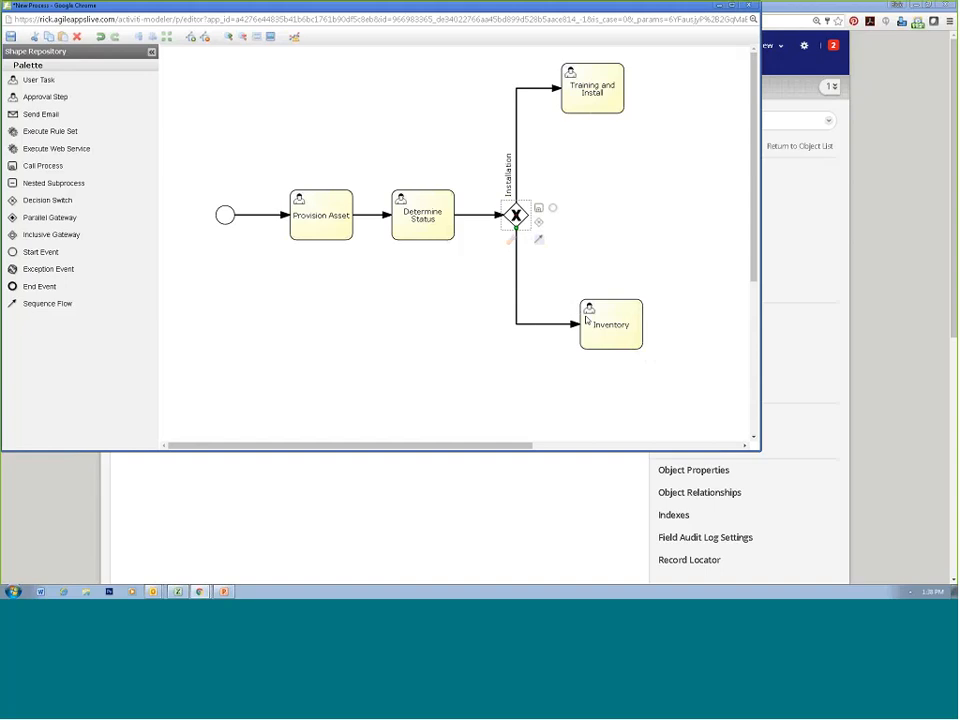
Label the branch to the Inventory task as Inventory, with the condition Status equals Available, and save it
{"action": "double_click", "coordinate": [516, 299]}
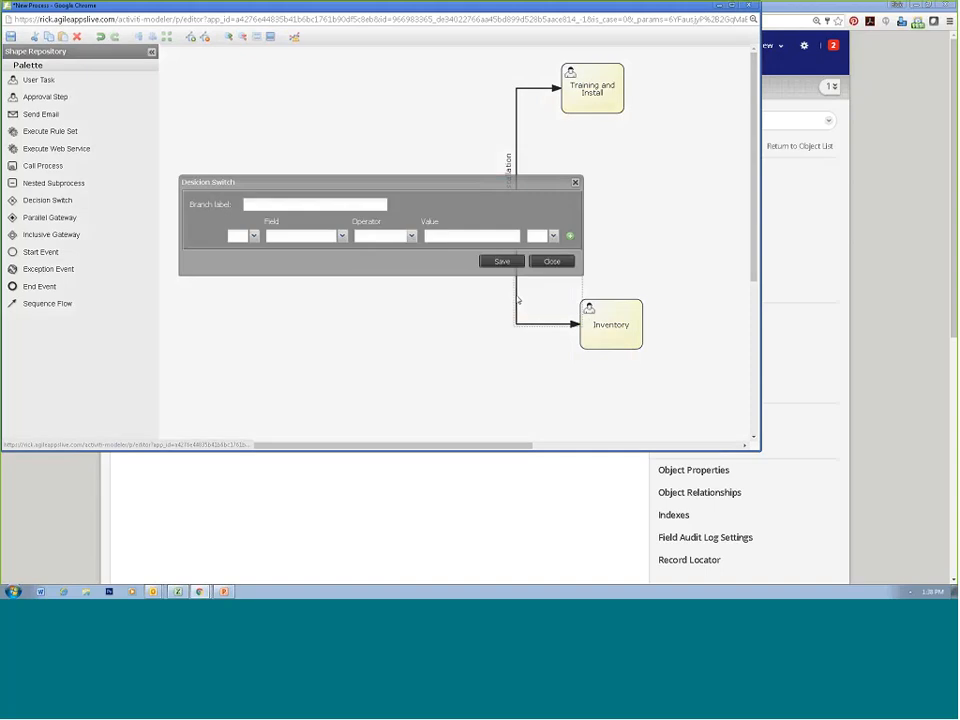
{"action": "left_click", "coordinate": [315, 201]}
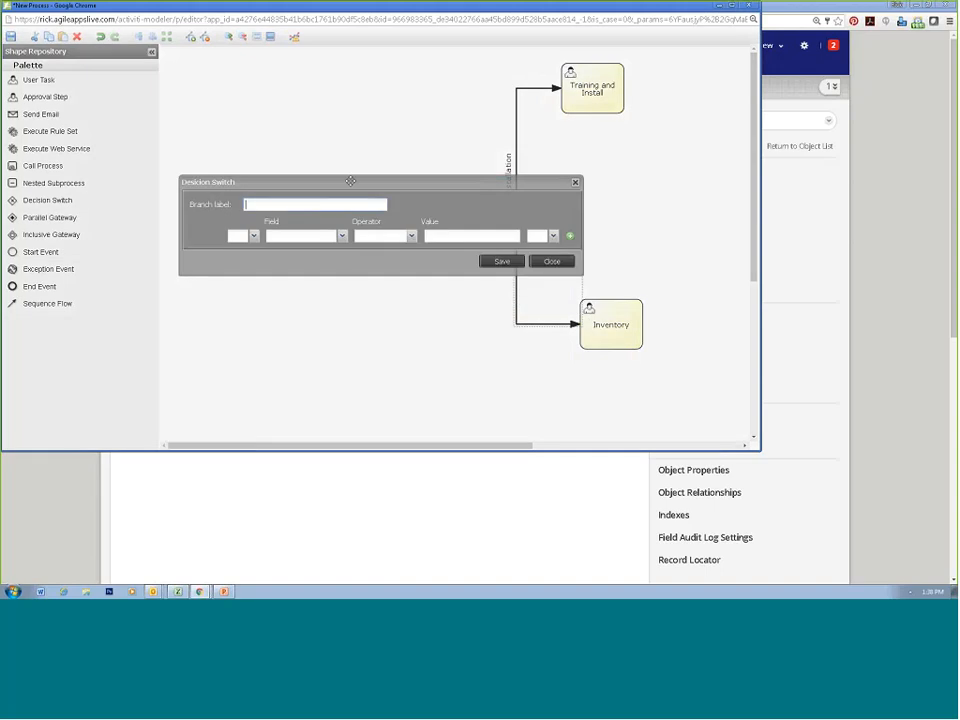
{"action": "type", "text": "Inventory"}
{"action": "left_click", "coordinate": [341, 236]}
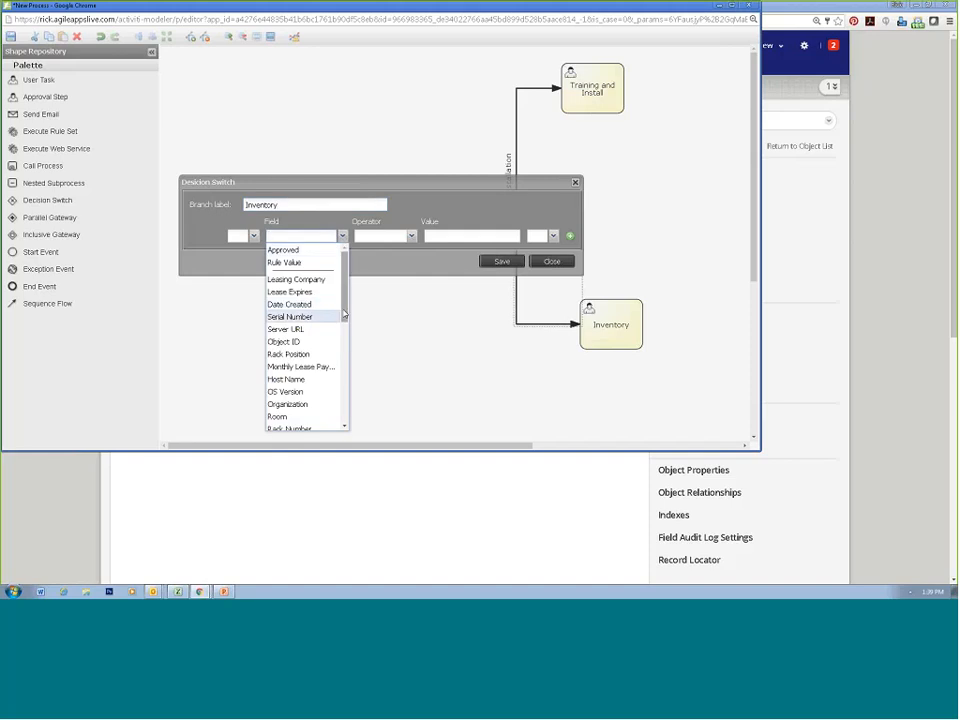
{"action": "scroll", "coordinate": [300, 291], "scroll_direction": "down", "scroll_amount": 3}
{"action": "scroll", "coordinate": [345, 350], "scroll_direction": "down", "scroll_amount": 2}
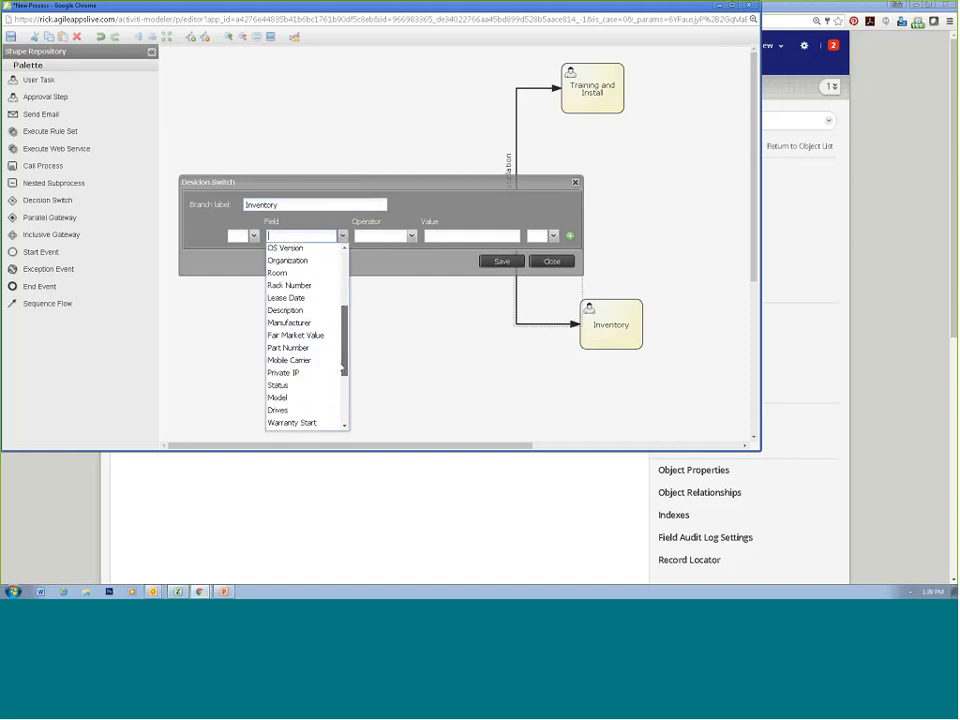
{"action": "left_click", "coordinate": [311, 384]}
{"action": "left_click", "coordinate": [462, 236]}
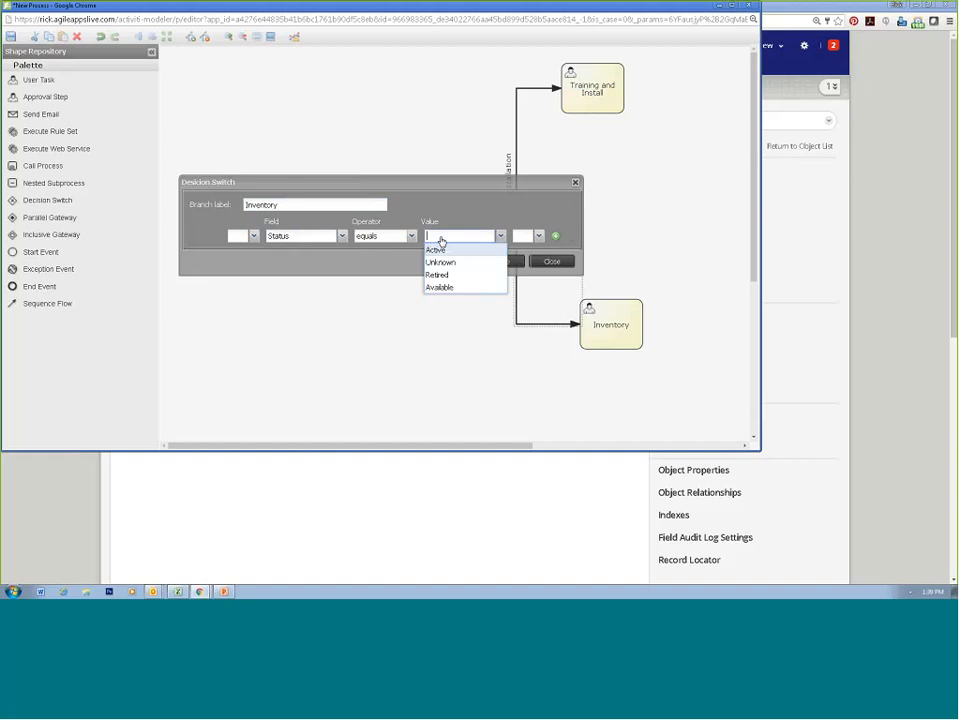
{"action": "left_click", "coordinate": [440, 287]}
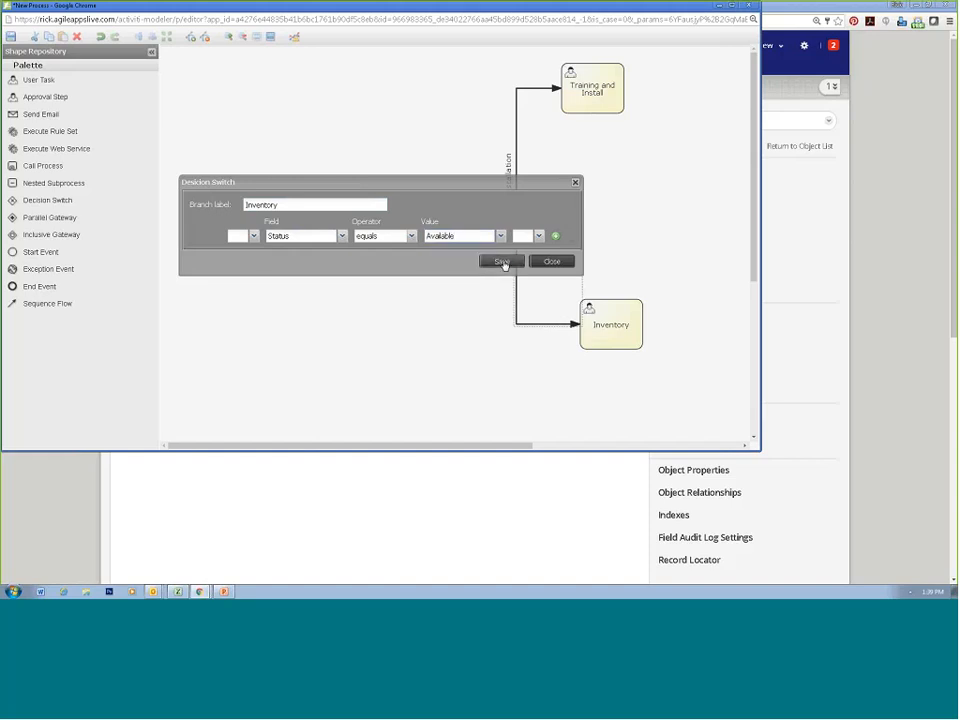
{"action": "left_click", "coordinate": [502, 262]}
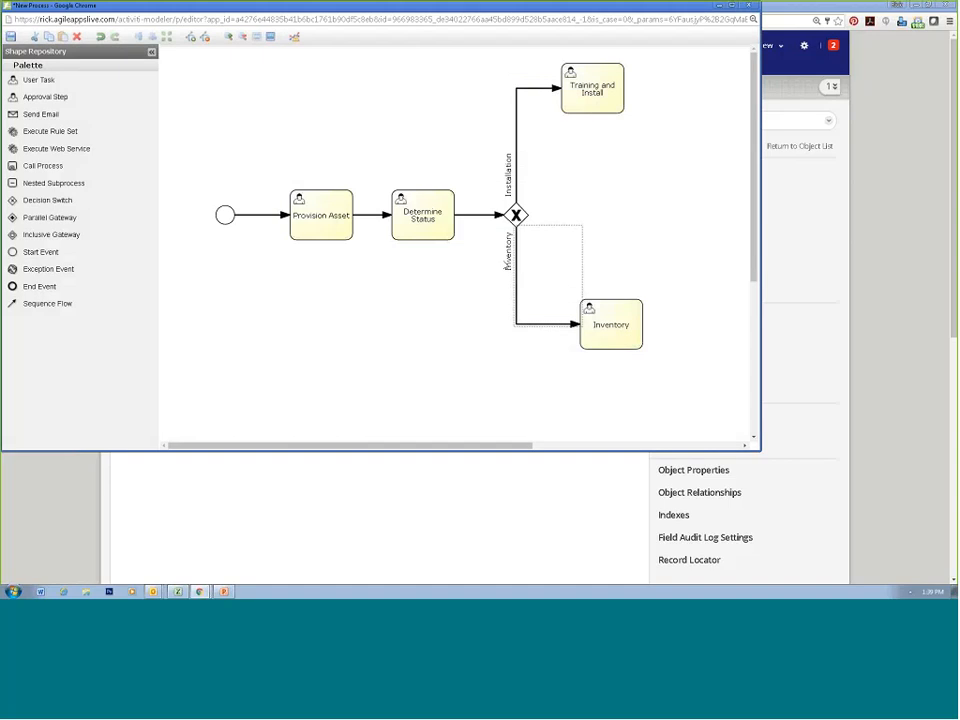
Add a connected end event after the Inventory task and another after the Training and Install task
{"action": "left_click", "coordinate": [630, 333]}
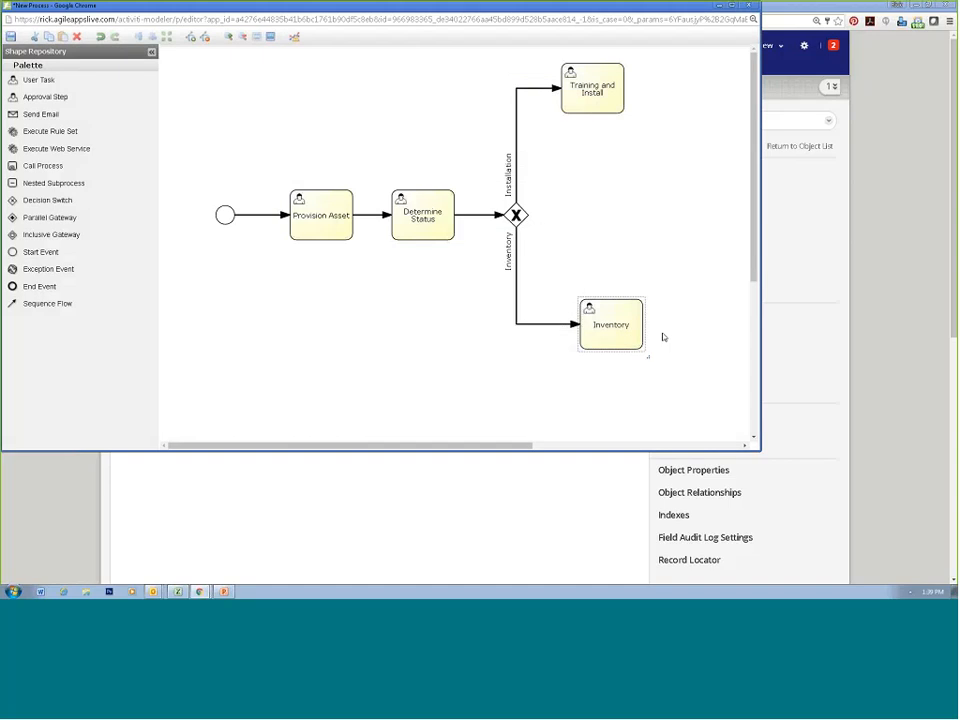
{"action": "left_click_drag", "start_coordinate": [668, 305], "coordinate": [700, 320]}
{"action": "left_click", "coordinate": [612, 100]}
{"action": "left_click_drag", "start_coordinate": [648, 68], "coordinate": [688, 88]}
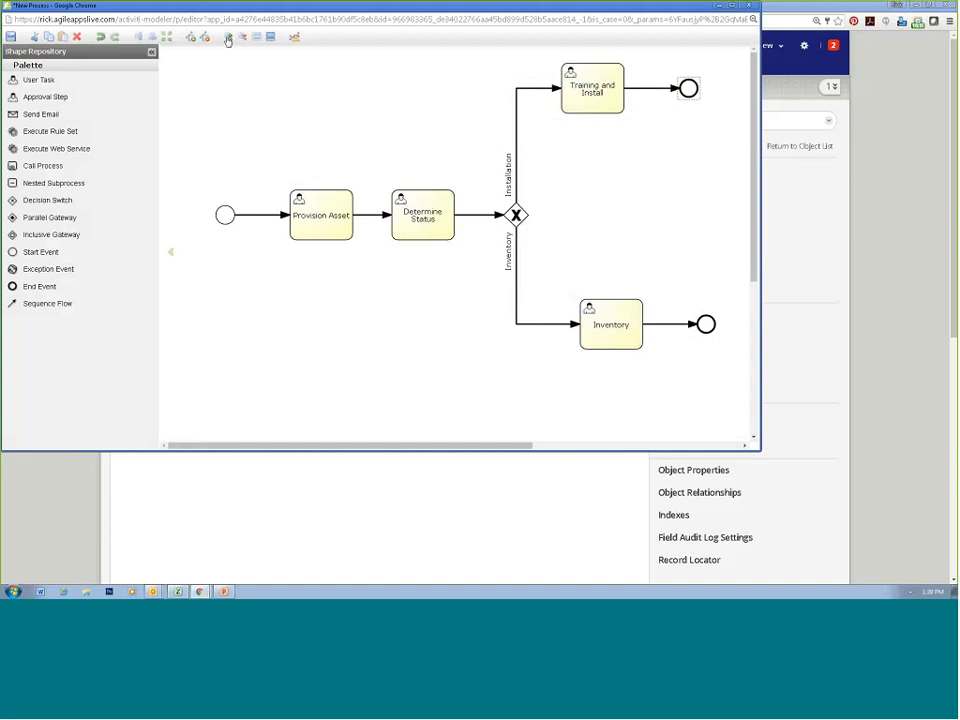
Save the process as Provisioning and Deployment and review its details and revision history
{"action": "left_click", "coordinate": [10, 37]}
{"action": "left_click", "coordinate": [290, 211]}
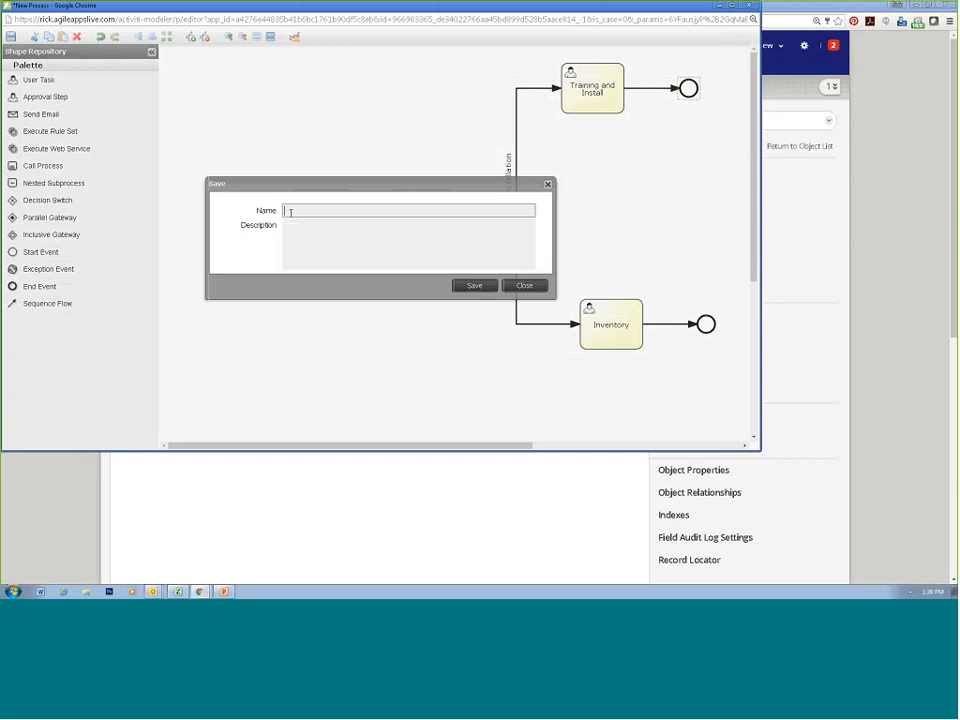
{"action": "type", "text": "Provisioning and Deployment"}
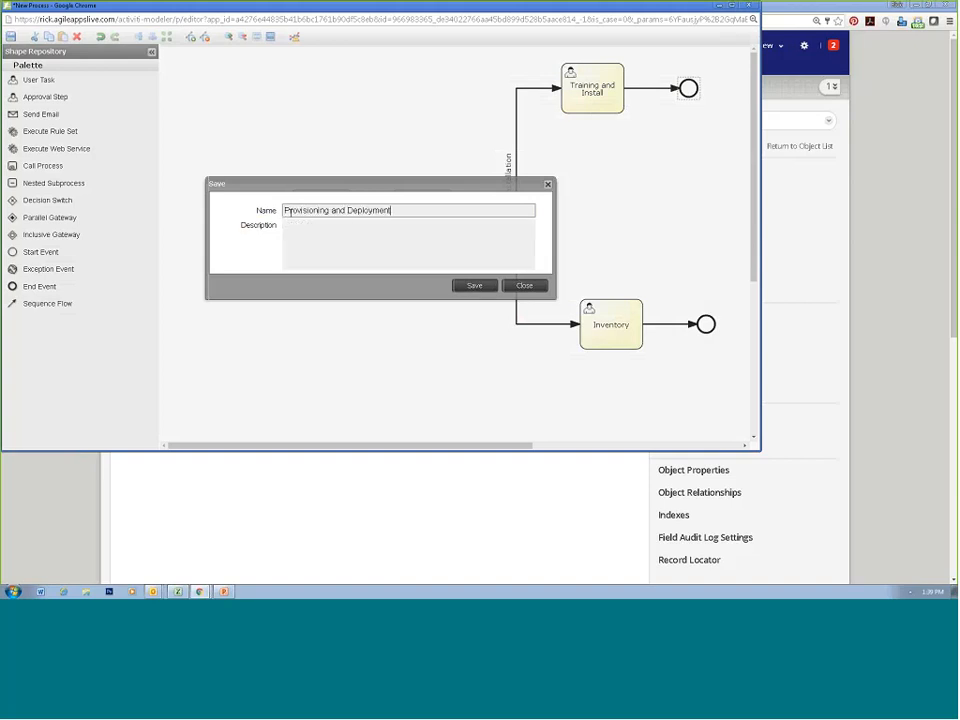
{"action": "left_click", "coordinate": [476, 287]}
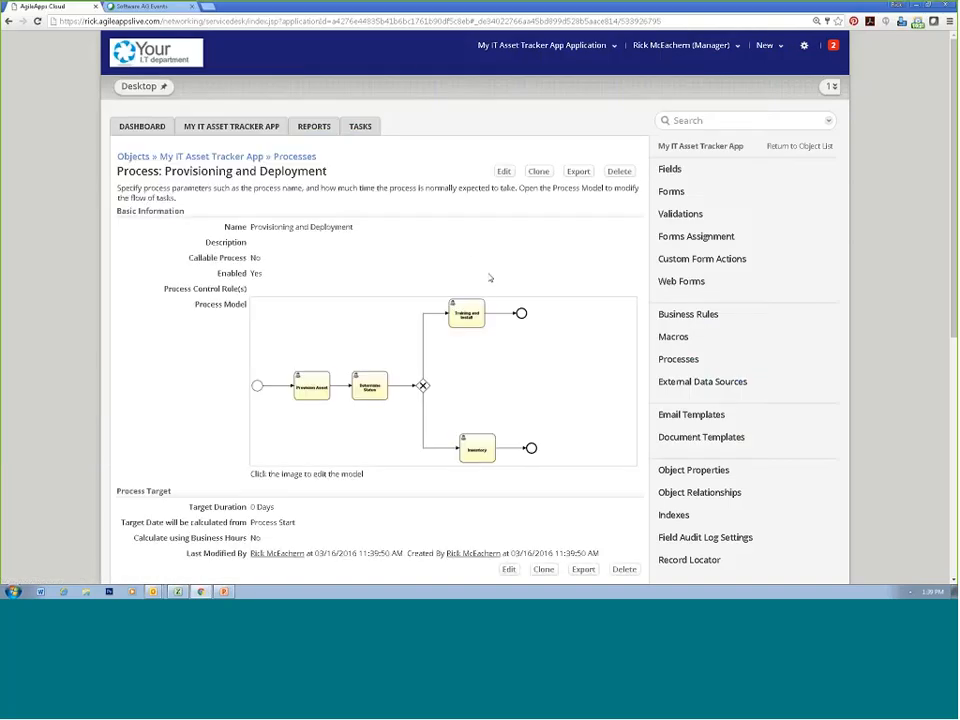
{"action": "scroll", "coordinate": [490, 276], "scroll_direction": "down", "scroll_amount": 3}
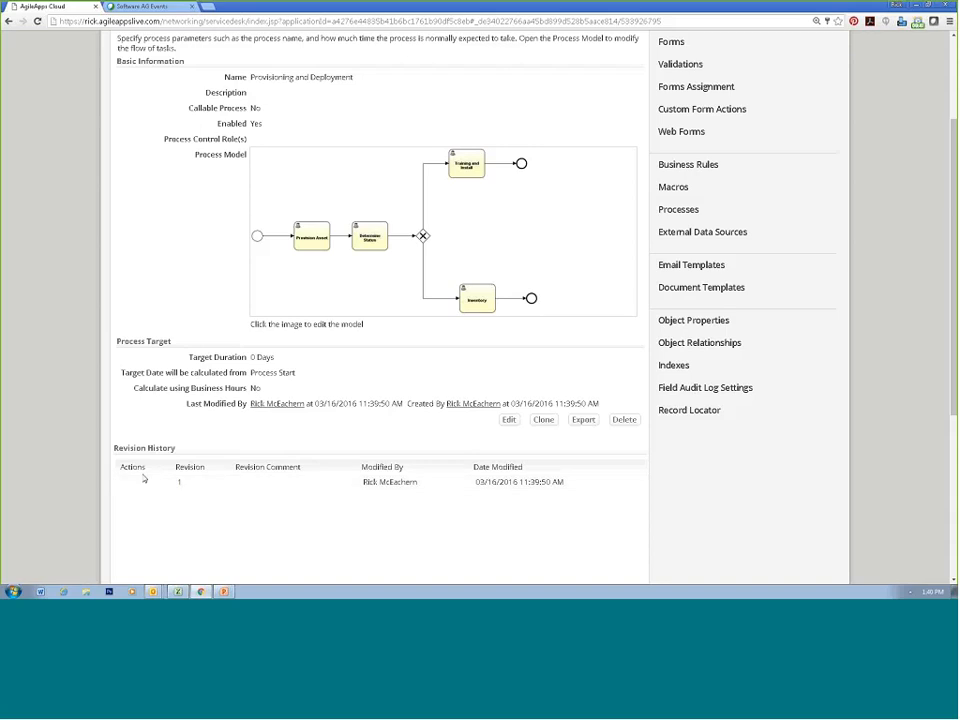
{"action": "scroll", "coordinate": [564, 325], "scroll_direction": "up", "scroll_amount": 3}
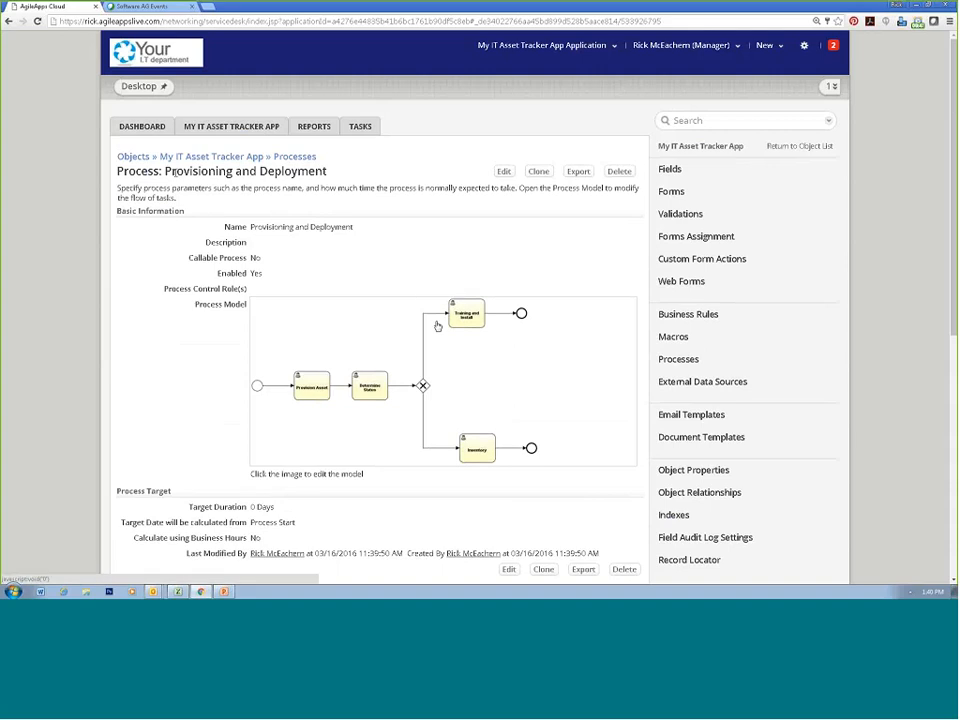
Open the first Desktop asset record in My IT Asset Tracker App and view its Provisioning and Deployment process diagram
{"action": "left_click", "coordinate": [241, 130]}
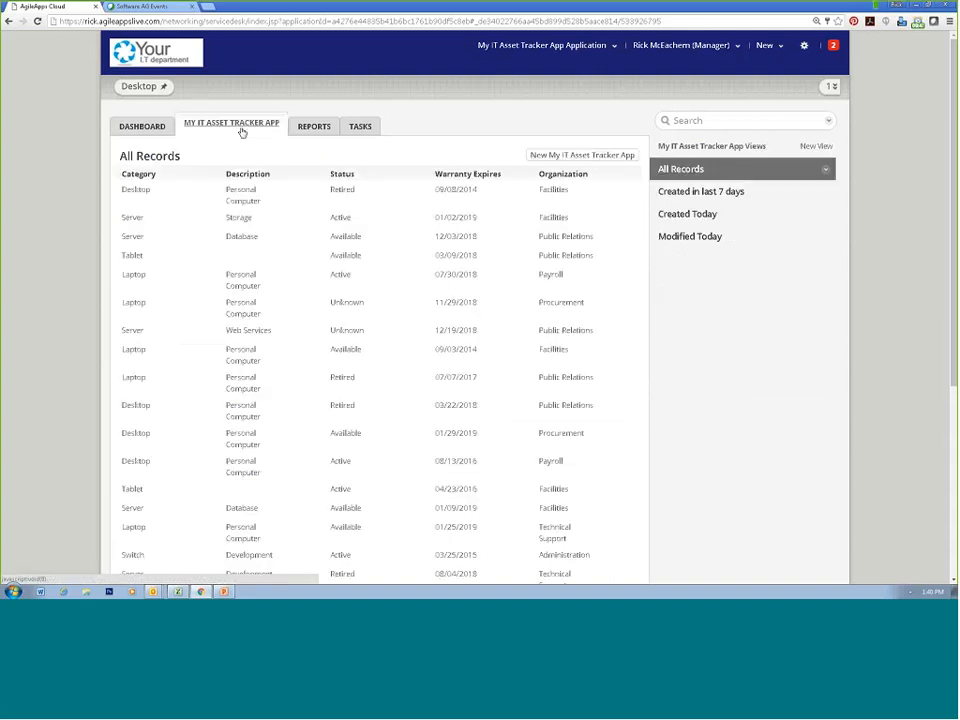
{"action": "left_click", "coordinate": [241, 195]}
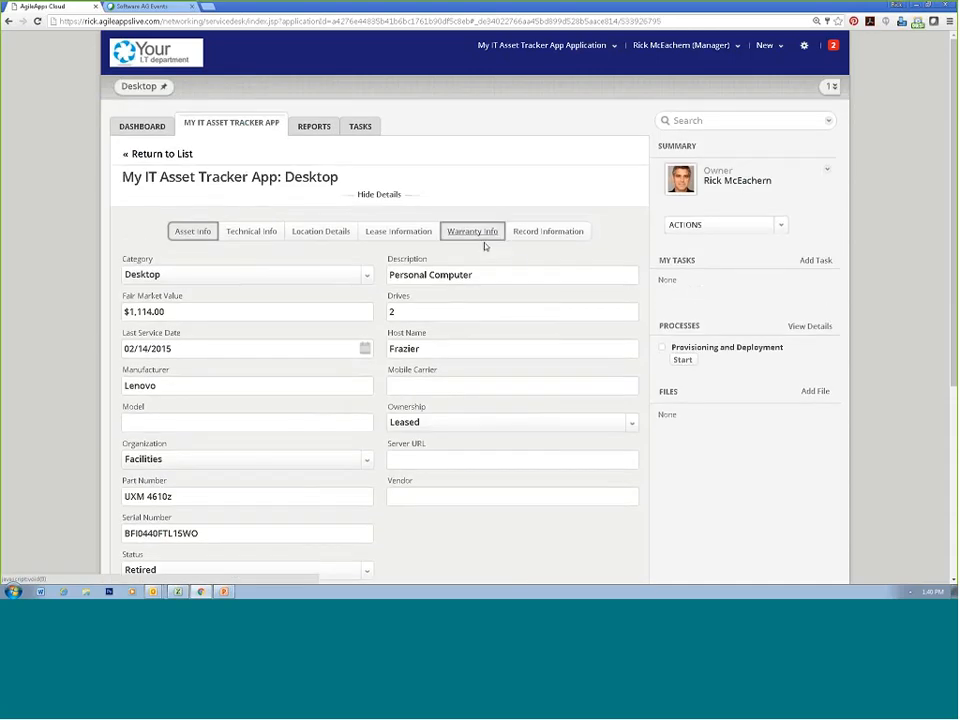
{"action": "left_click", "coordinate": [731, 351]}
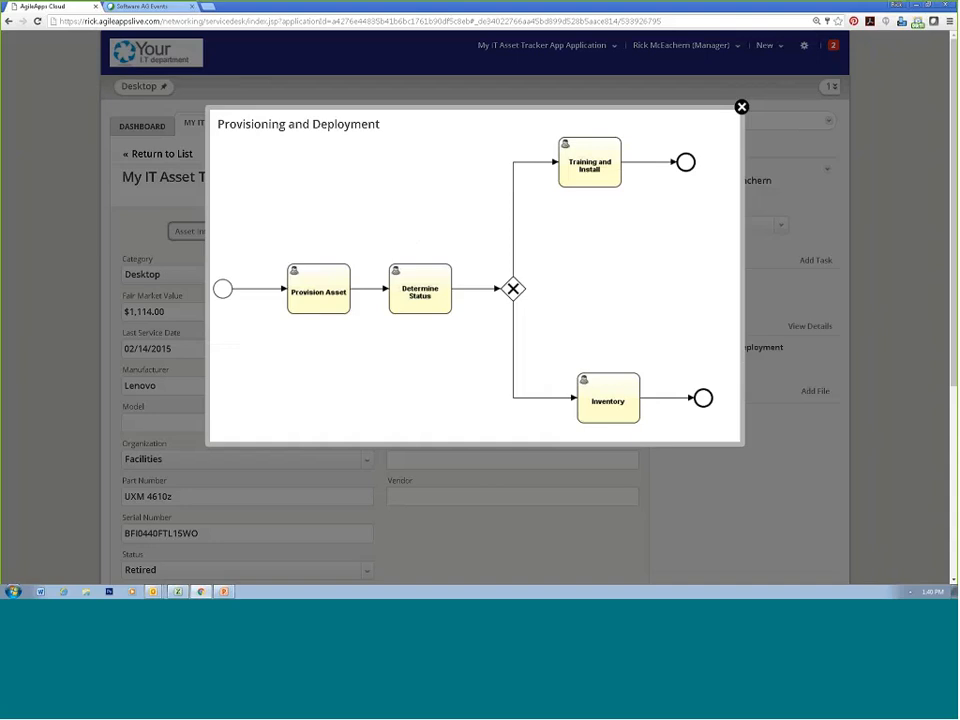
{"action": "left_click", "coordinate": [741, 106]}
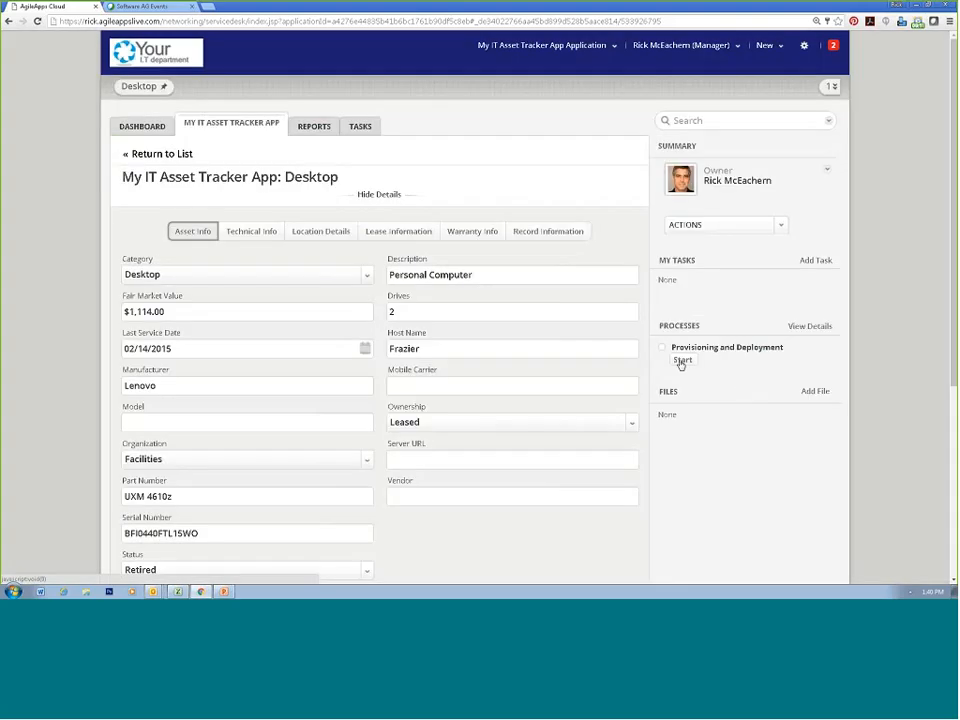
Start the Provisioning and Deployment process on the Desktop record and check its current stage in the diagram
{"action": "left_click", "coordinate": [683, 362]}
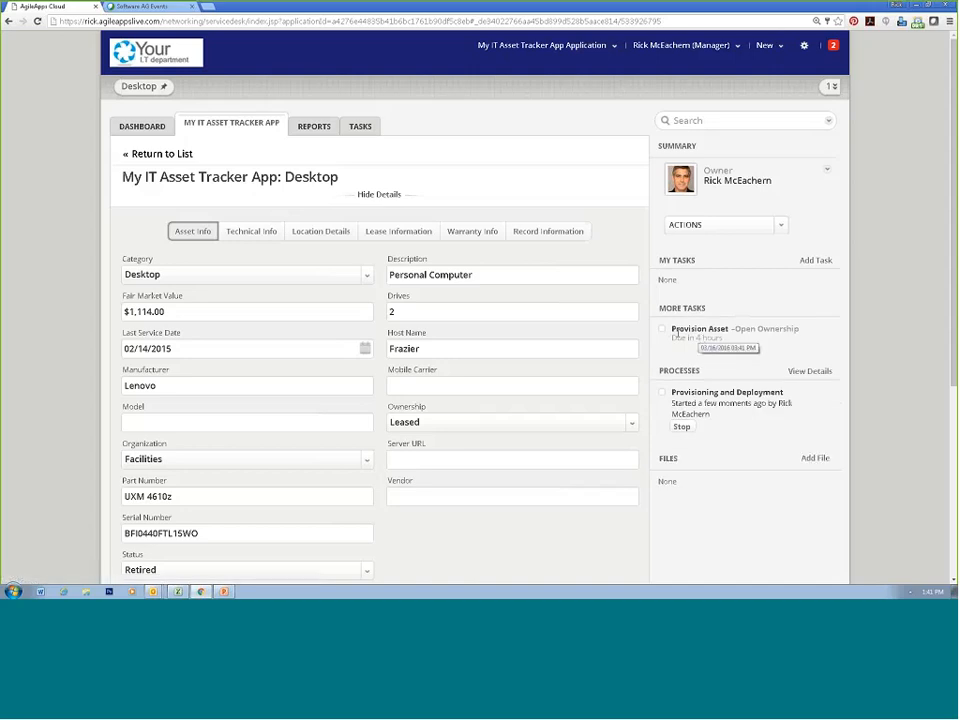
{"action": "left_click", "coordinate": [724, 397]}
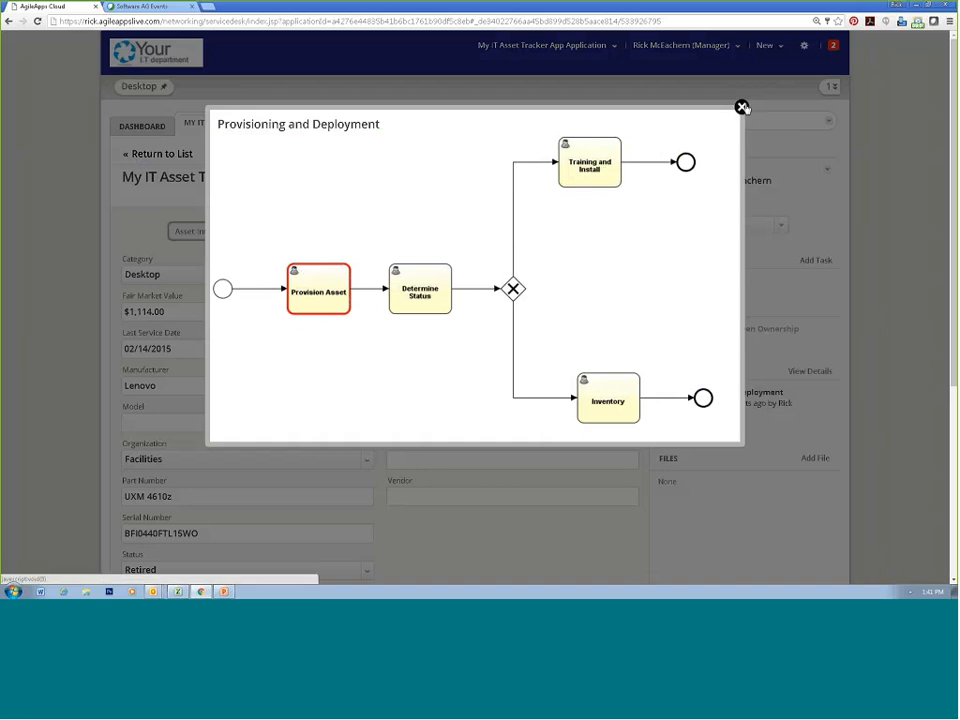
{"action": "left_click", "coordinate": [741, 107]}
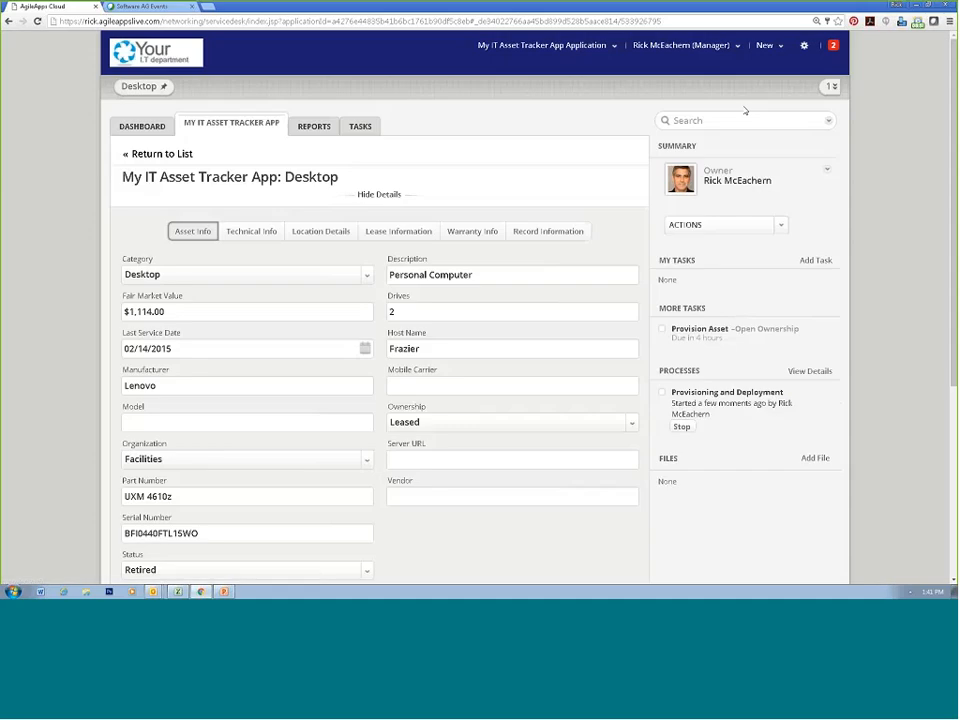
Examine the Provision Asset task's details, return to its related Desktop record and check the actions available there
{"action": "left_click", "coordinate": [358, 128]}
{"action": "left_click", "coordinate": [326, 191]}
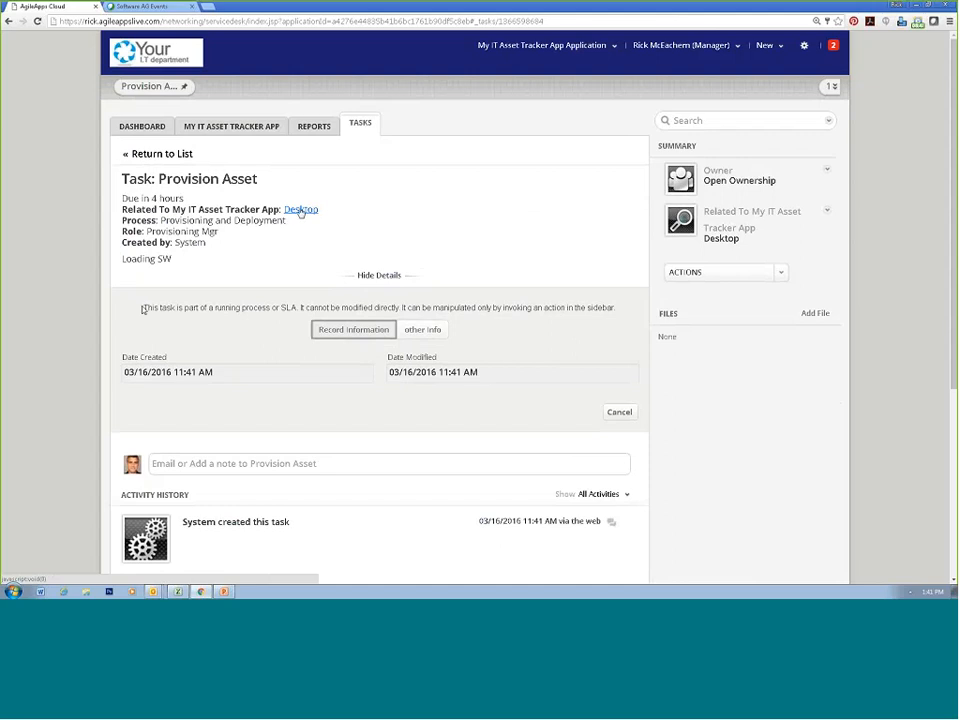
{"action": "left_click_drag", "start_coordinate": [174, 259], "coordinate": [126, 259]}
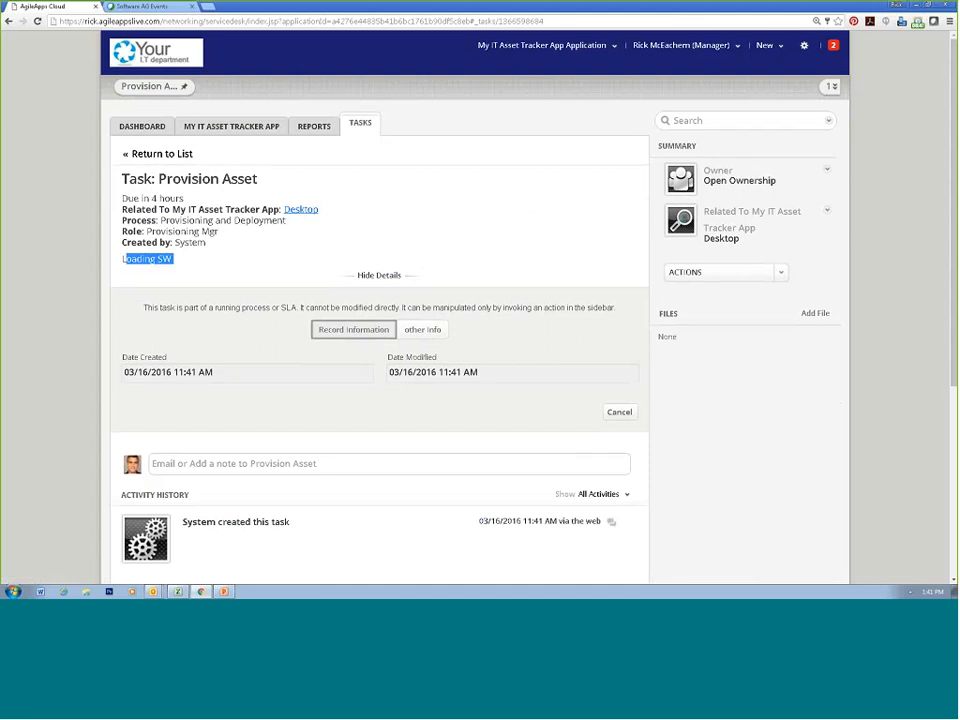
{"action": "left_click", "coordinate": [300, 209]}
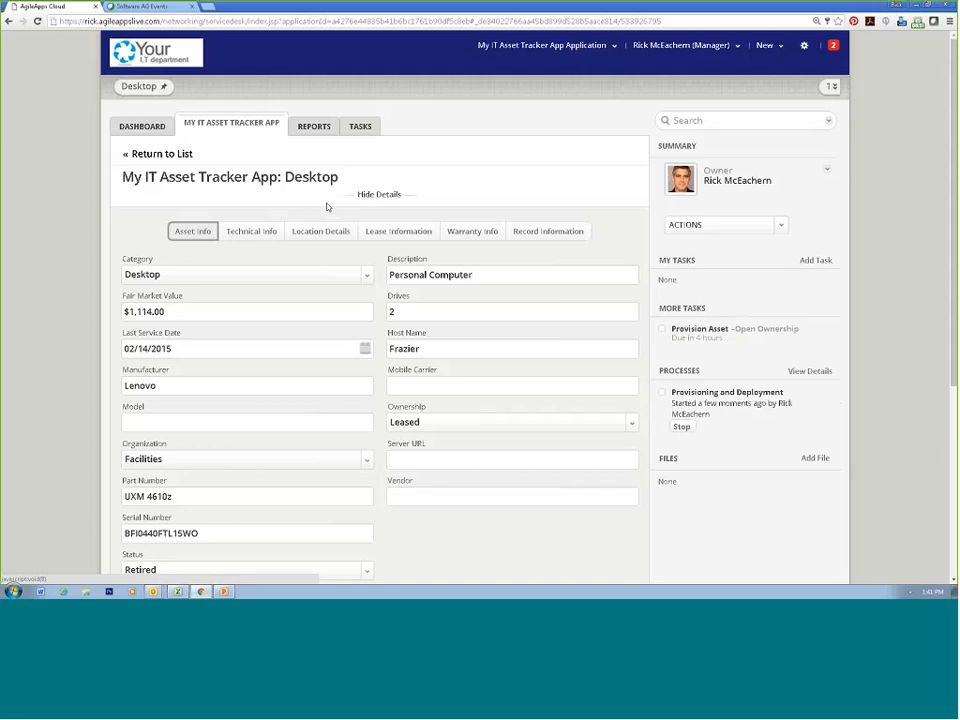
{"action": "left_click", "coordinate": [780, 227]}
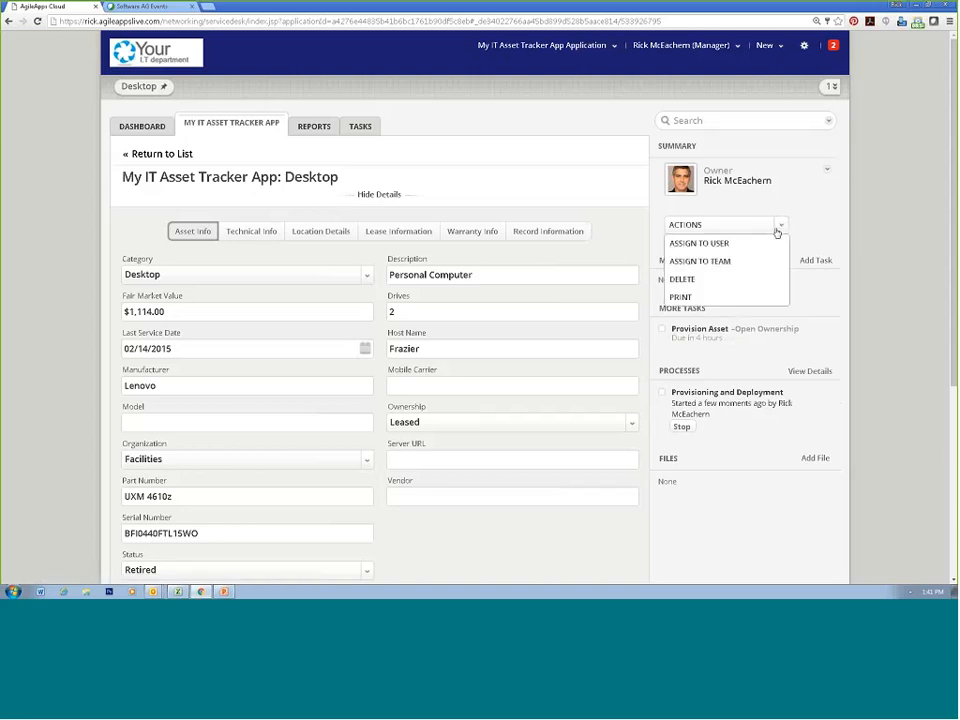
{"action": "left_click", "coordinate": [801, 207]}
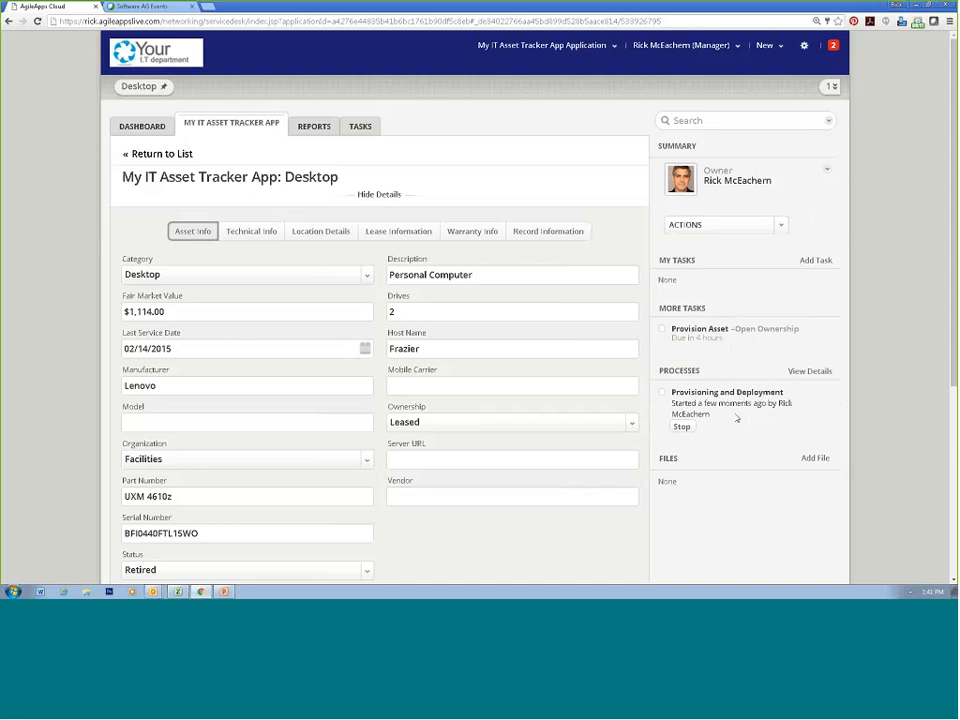
Stop the Provisioning and Deployment process on the Desktop record and look through the record's Status options
{"action": "left_click", "coordinate": [680, 427]}
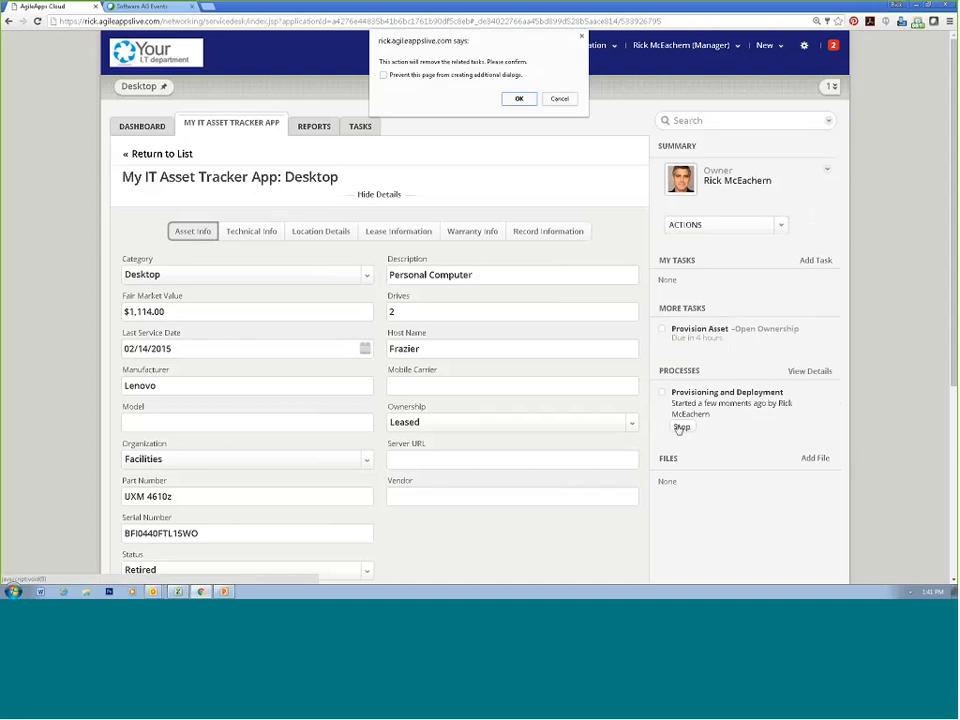
{"action": "left_click", "coordinate": [519, 97]}
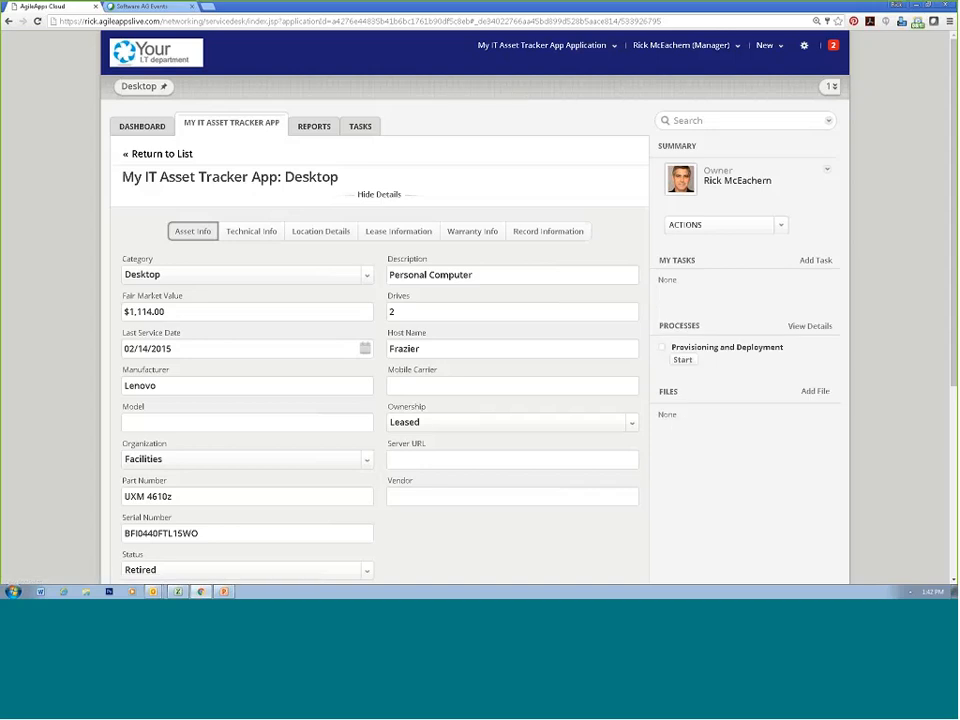
{"action": "scroll", "coordinate": [769, 430], "scroll_direction": "down", "scroll_amount": 2}
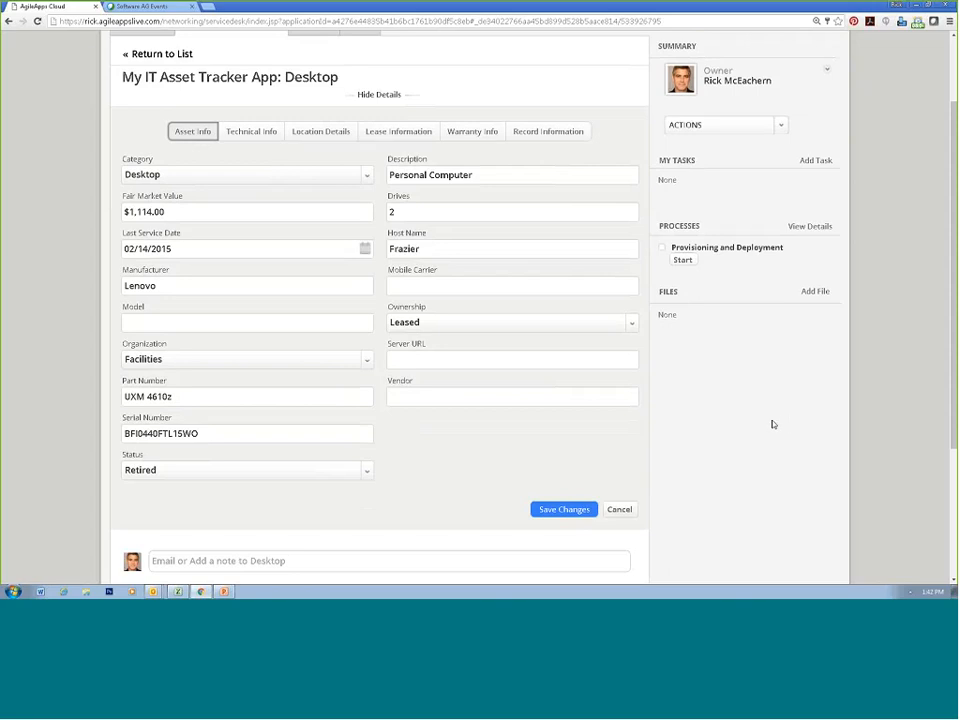
{"action": "left_click", "coordinate": [255, 474]}
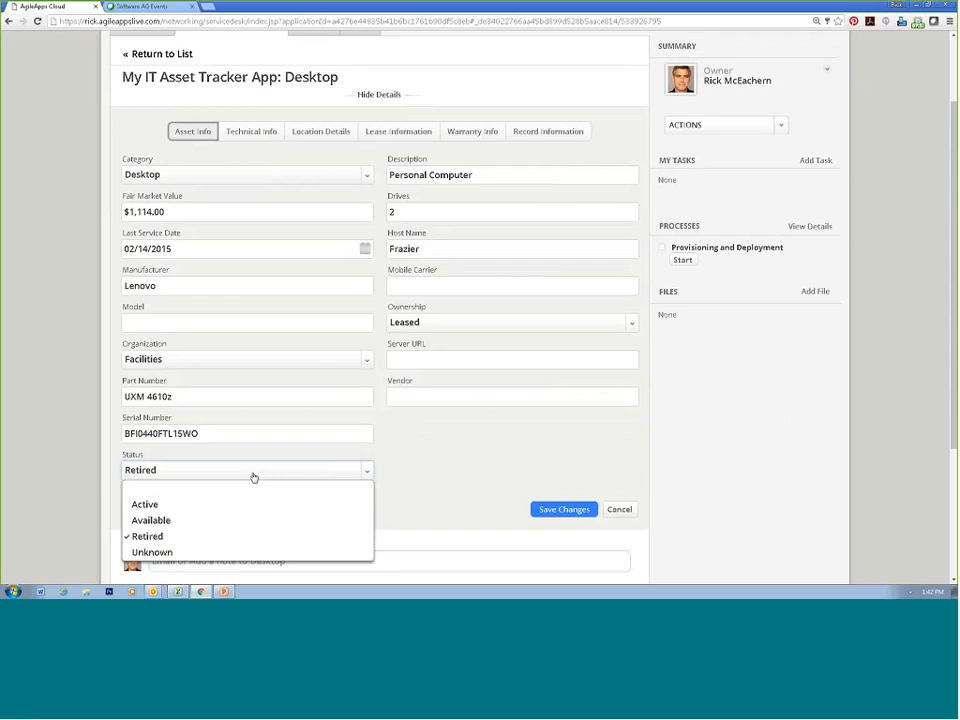
{"action": "left_click", "coordinate": [507, 502]}
Open the business rules of the My IT Asset Tracker App object
{"action": "scroll", "coordinate": [508, 501], "scroll_direction": "up", "scroll_amount": 2}
{"action": "left_click", "coordinate": [804, 46]}
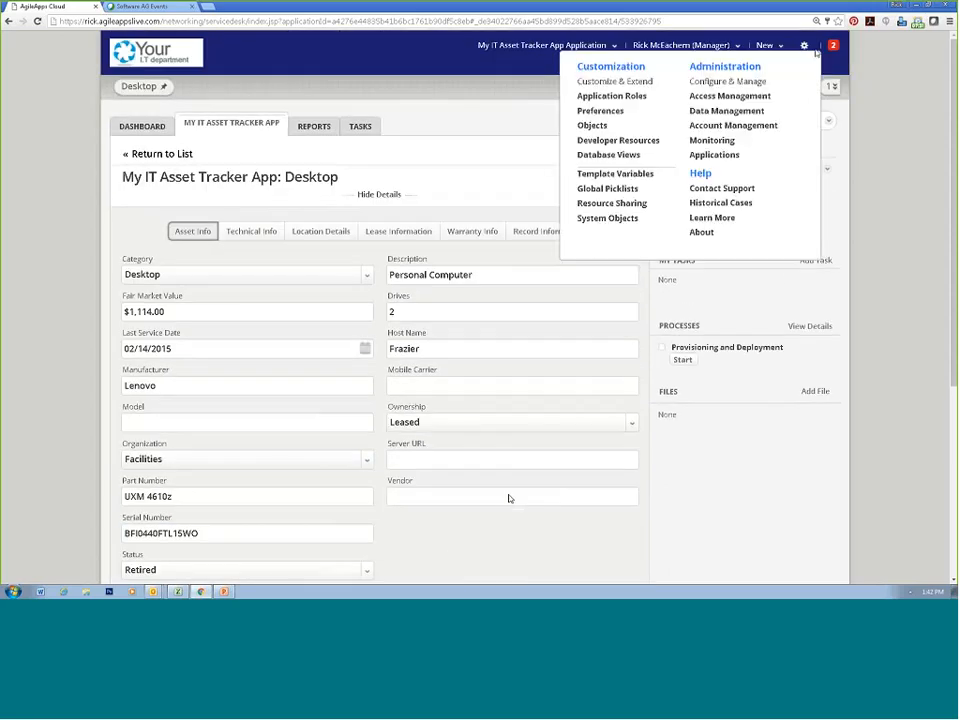
{"action": "left_click", "coordinate": [650, 130]}
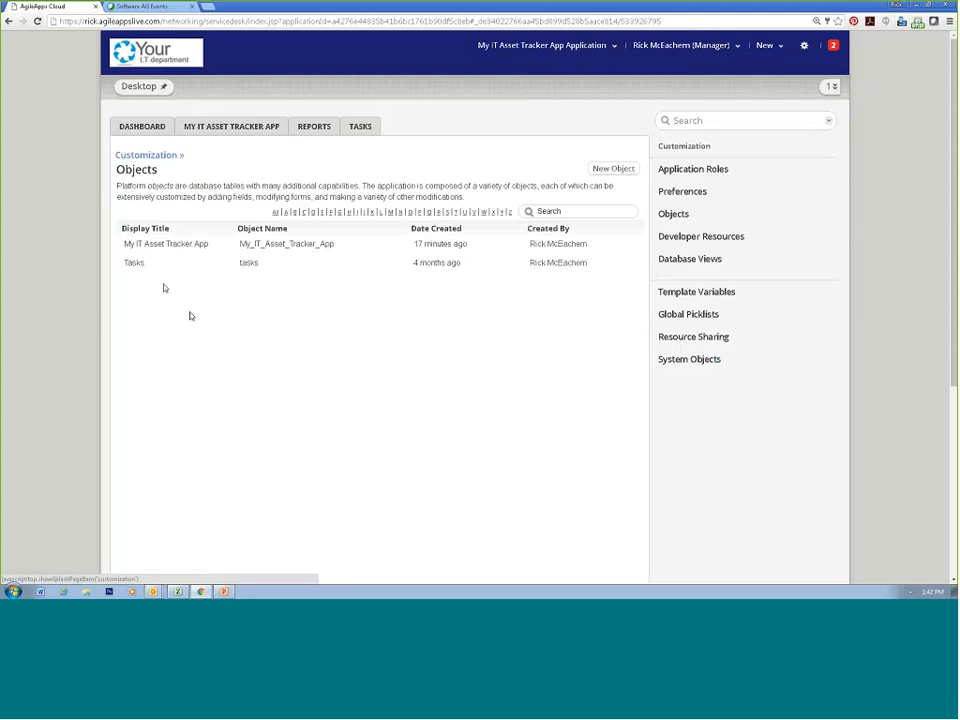
{"action": "left_click", "coordinate": [165, 243]}
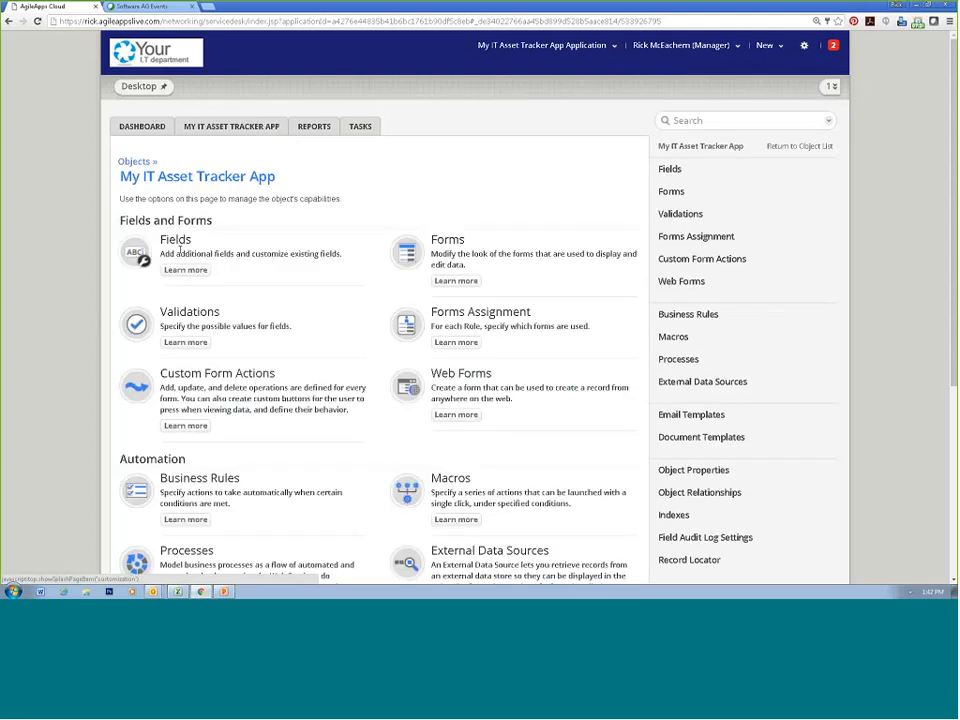
{"action": "left_click", "coordinate": [712, 318]}
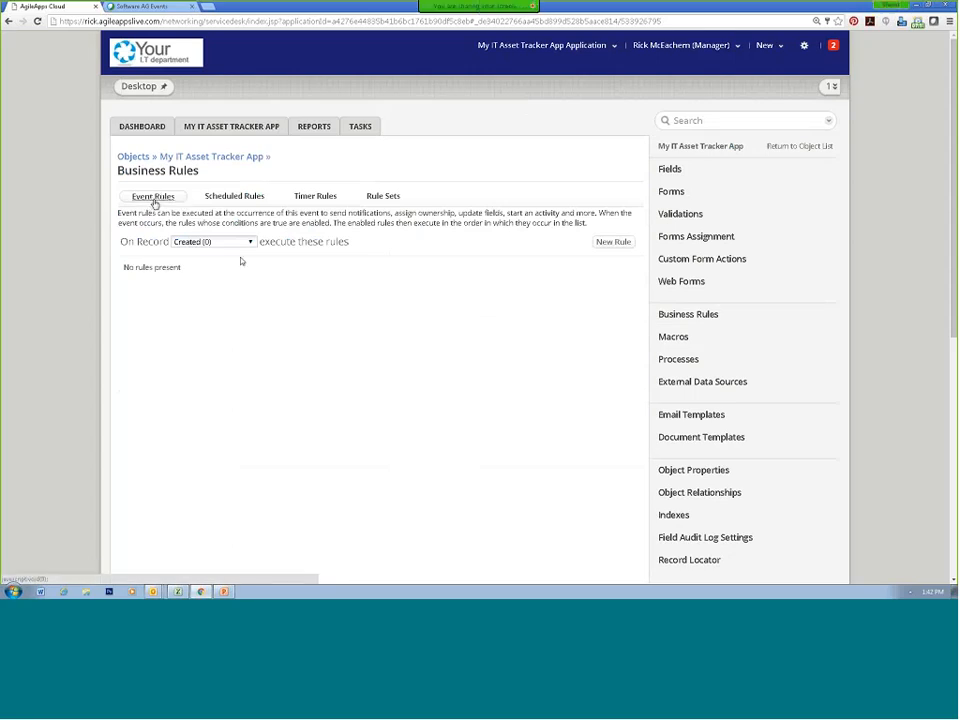
Create an event rule for updated records named Active Asset with the description "Start Asset assignment"
{"action": "left_click", "coordinate": [213, 242]}
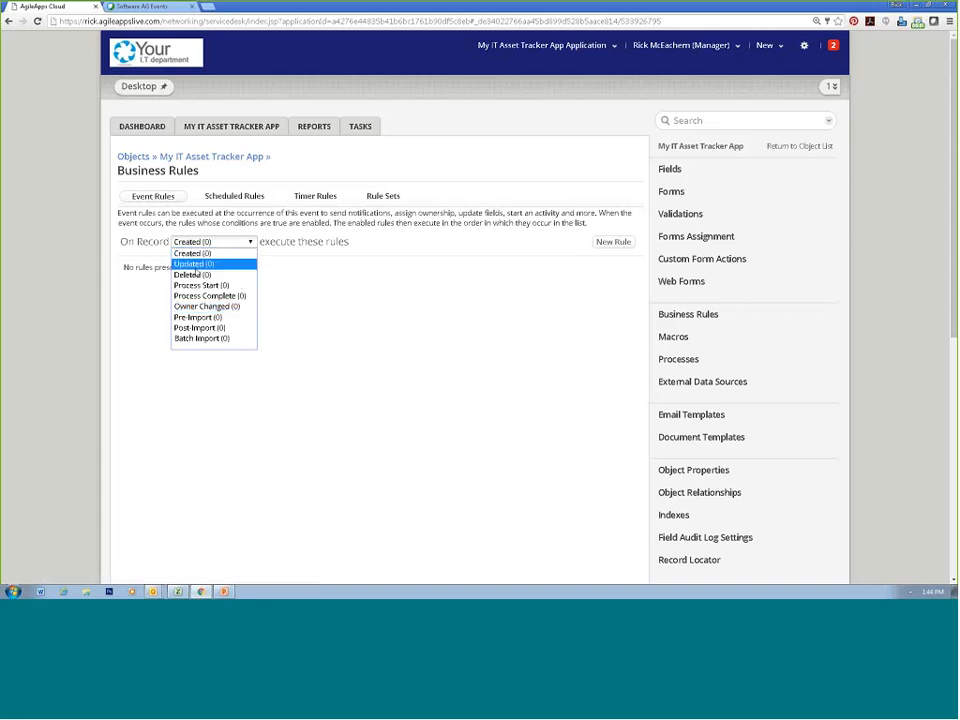
{"action": "left_click", "coordinate": [197, 267]}
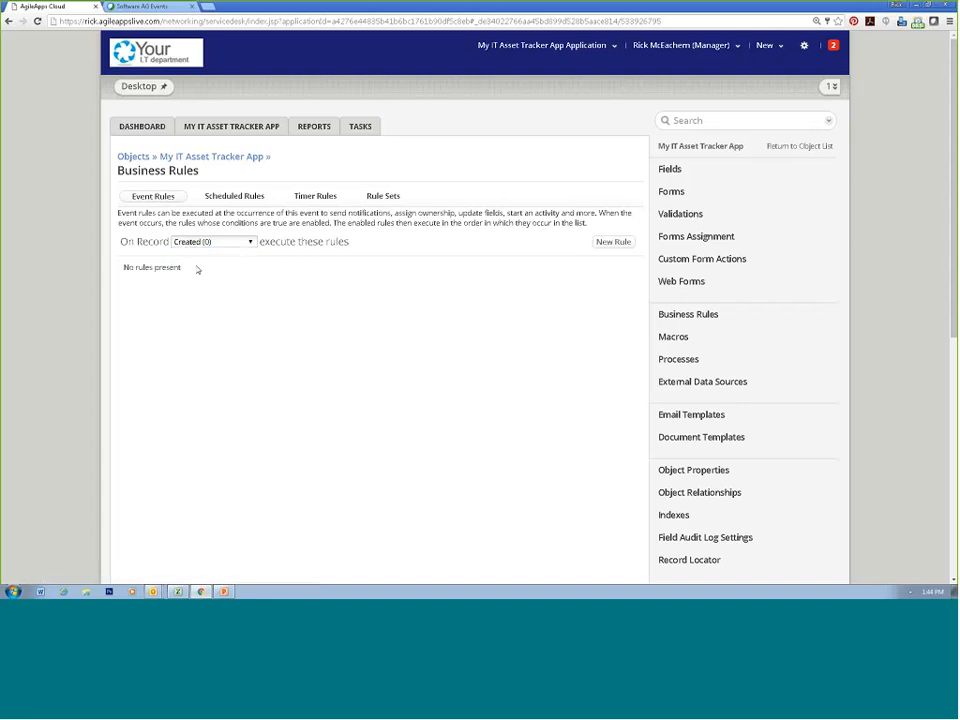
{"action": "left_click", "coordinate": [610, 242]}
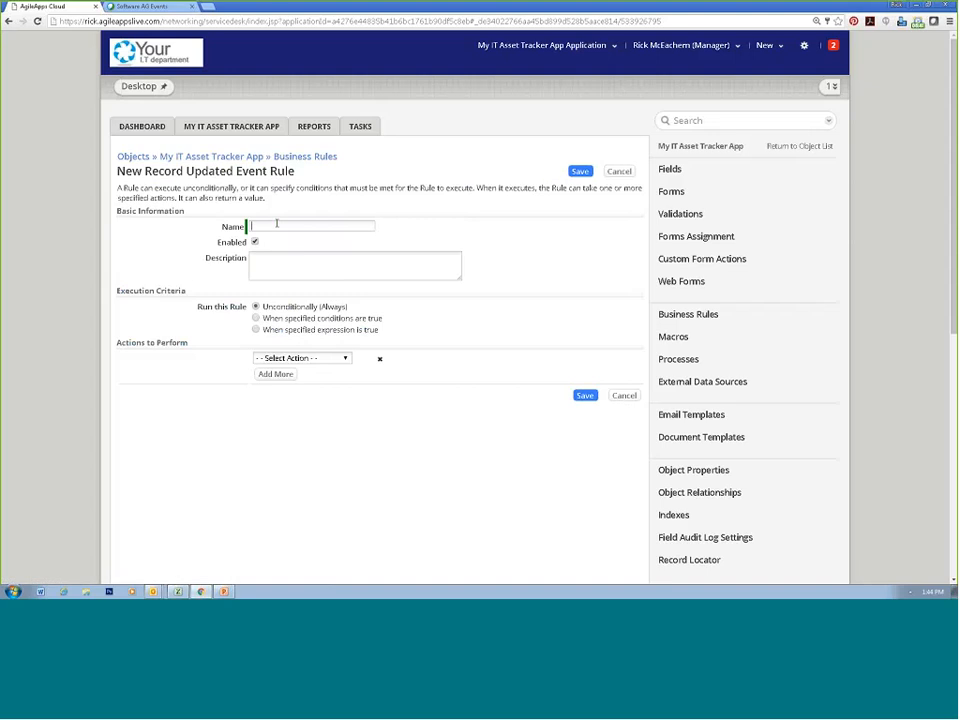
{"action": "type", "text": "Act"}
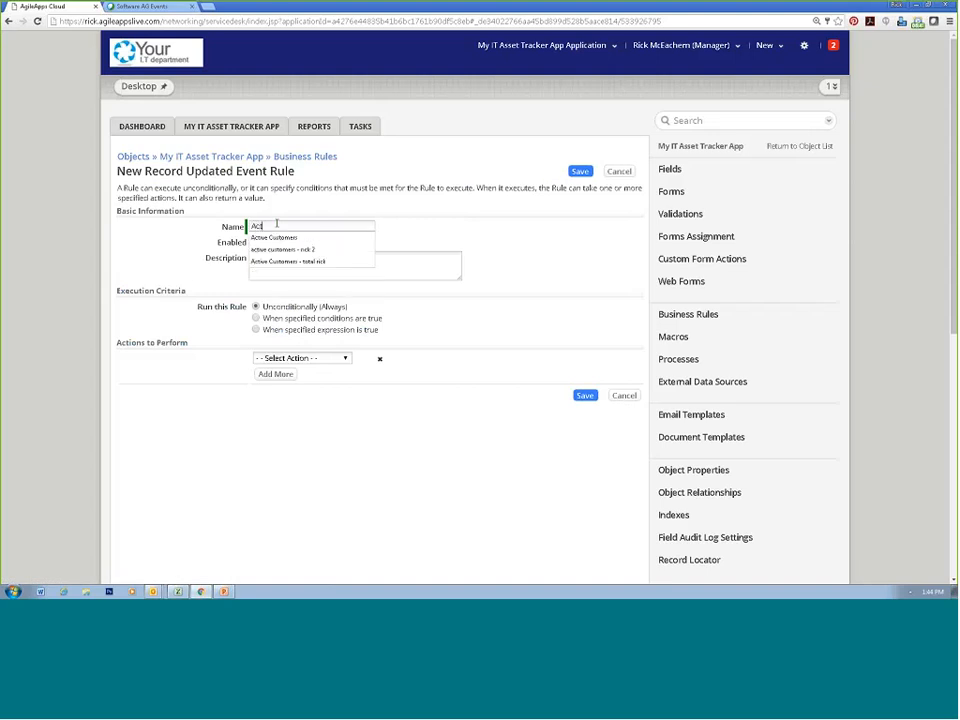
{"action": "type", "text": "ive Asset"}
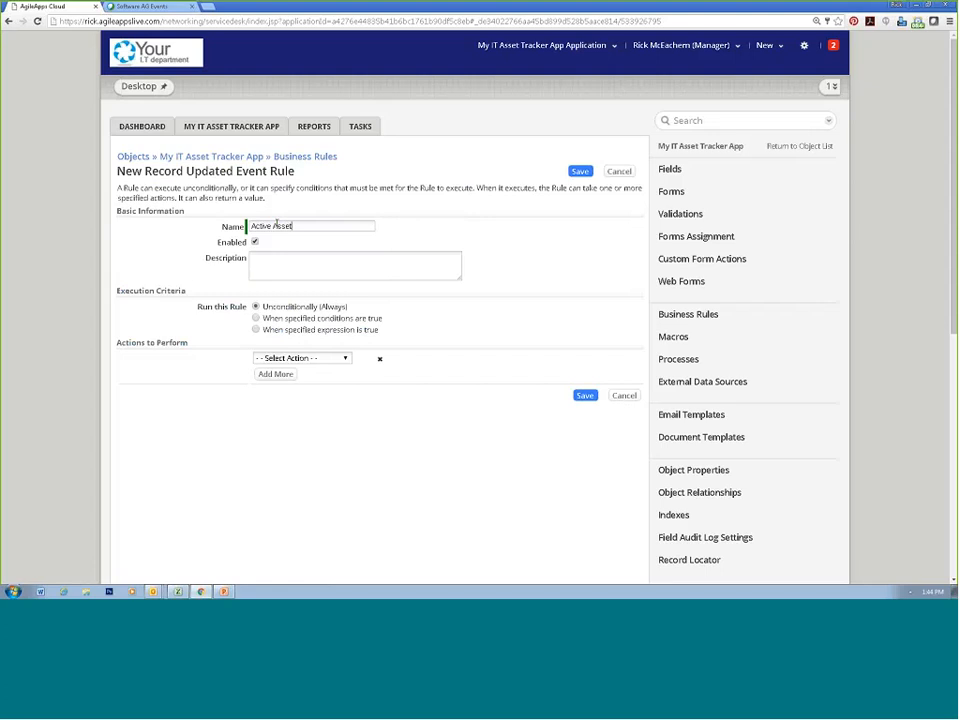
{"action": "left_click", "coordinate": [277, 256]}
{"action": "type", "text": "Stat"}
{"action": "type", "text": "rt"}
{"action": "type", "text": " asset"}
{"action": "type", "text": " assign"}
{"action": "type", "text": "ment"}
Make the rule run when specified conditions are true, requiring that Status is one of Active
{"action": "left_click_drag", "start_coordinate": [267, 307], "coordinate": [347, 305]}
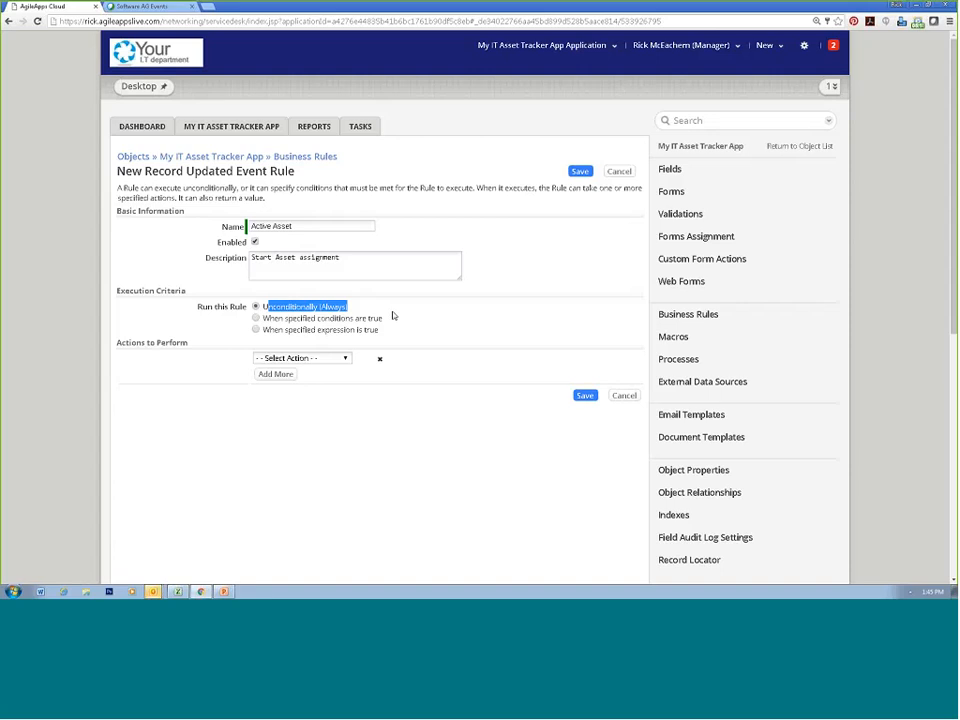
{"action": "left_click", "coordinate": [256, 318]}
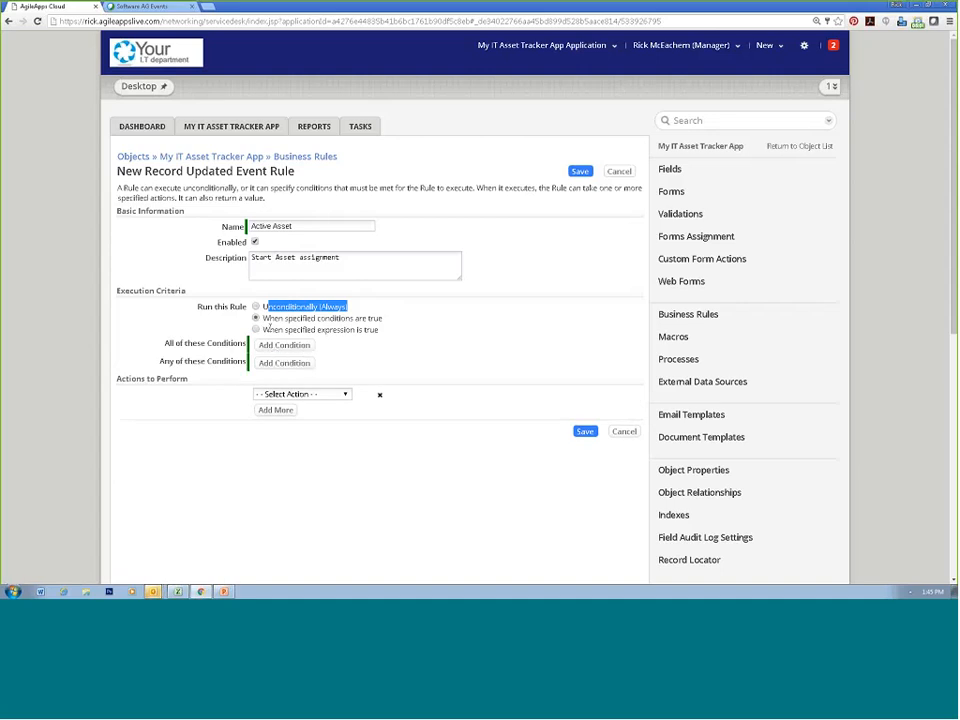
{"action": "left_click_drag", "start_coordinate": [273, 320], "coordinate": [320, 320]}
{"action": "left_click", "coordinate": [328, 322]}
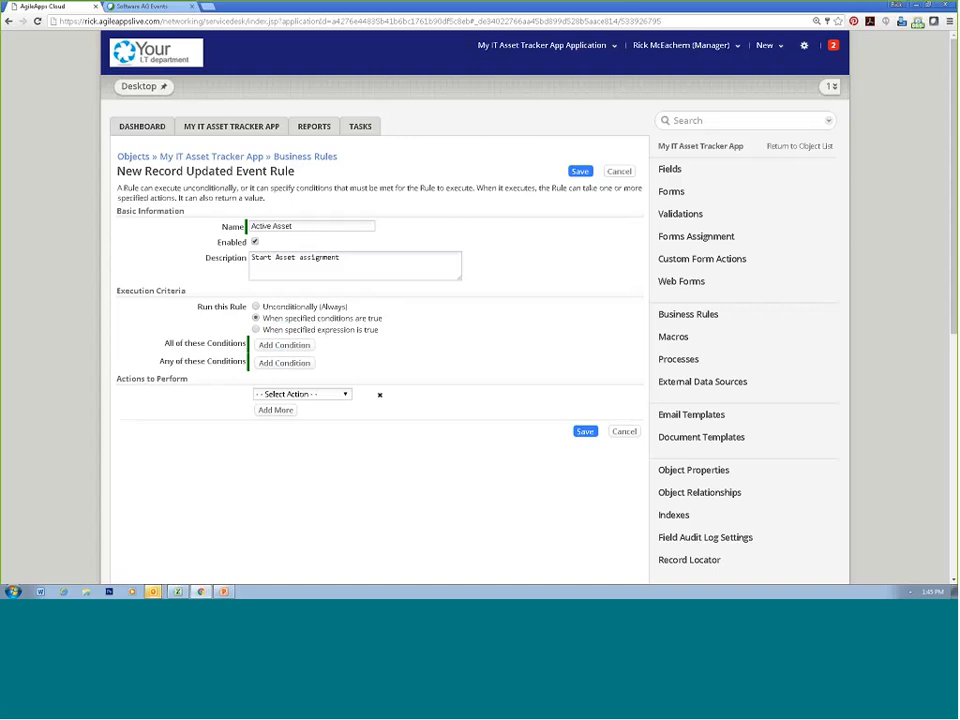
{"action": "left_click", "coordinate": [285, 345]}
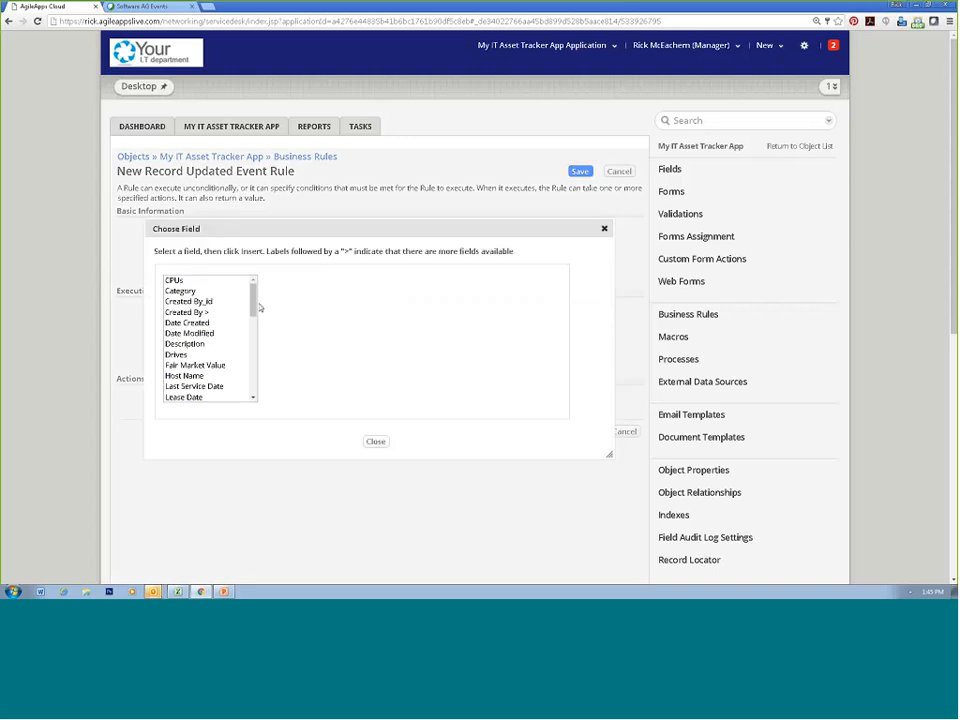
{"action": "left_click_drag", "start_coordinate": [254, 313], "coordinate": [257, 391]}
{"action": "left_click", "coordinate": [210, 375]}
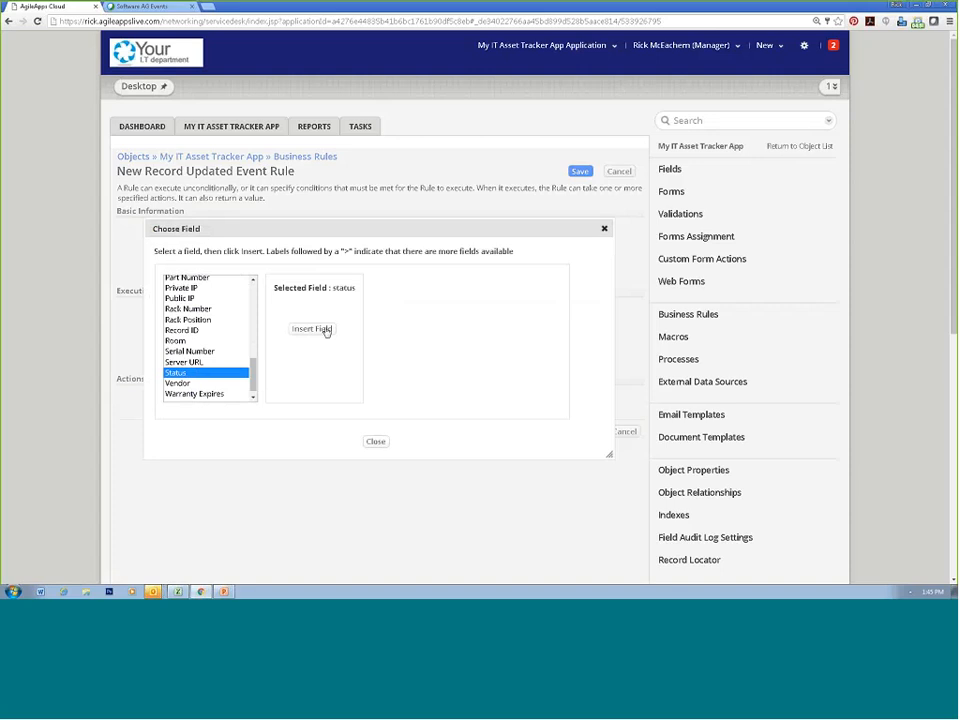
{"action": "left_click", "coordinate": [316, 328]}
{"action": "left_click", "coordinate": [410, 343]}
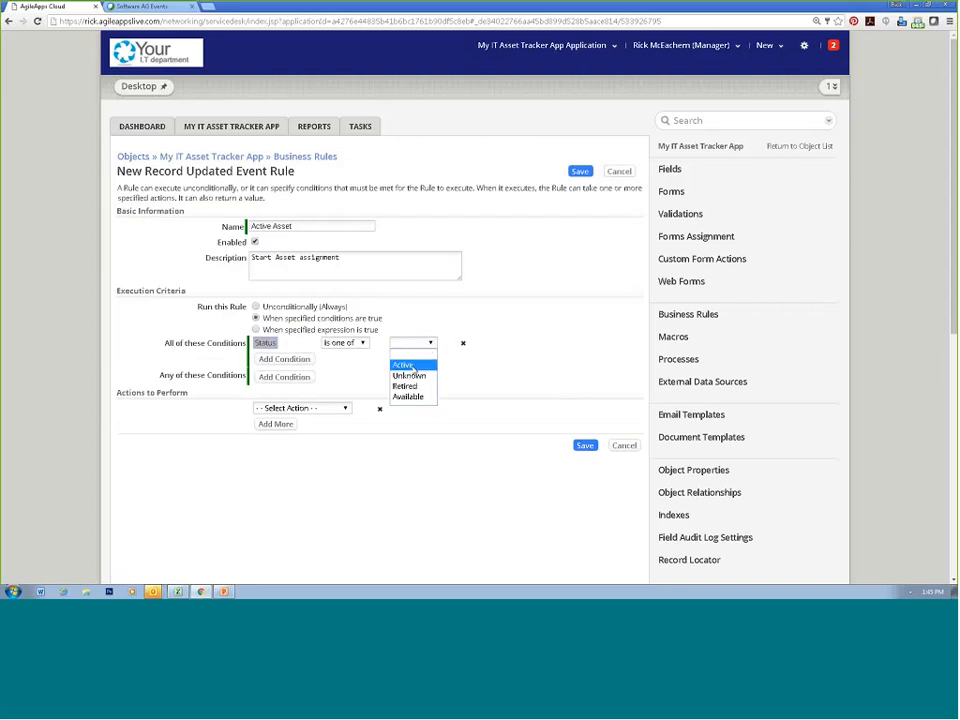
{"action": "left_click", "coordinate": [412, 366]}
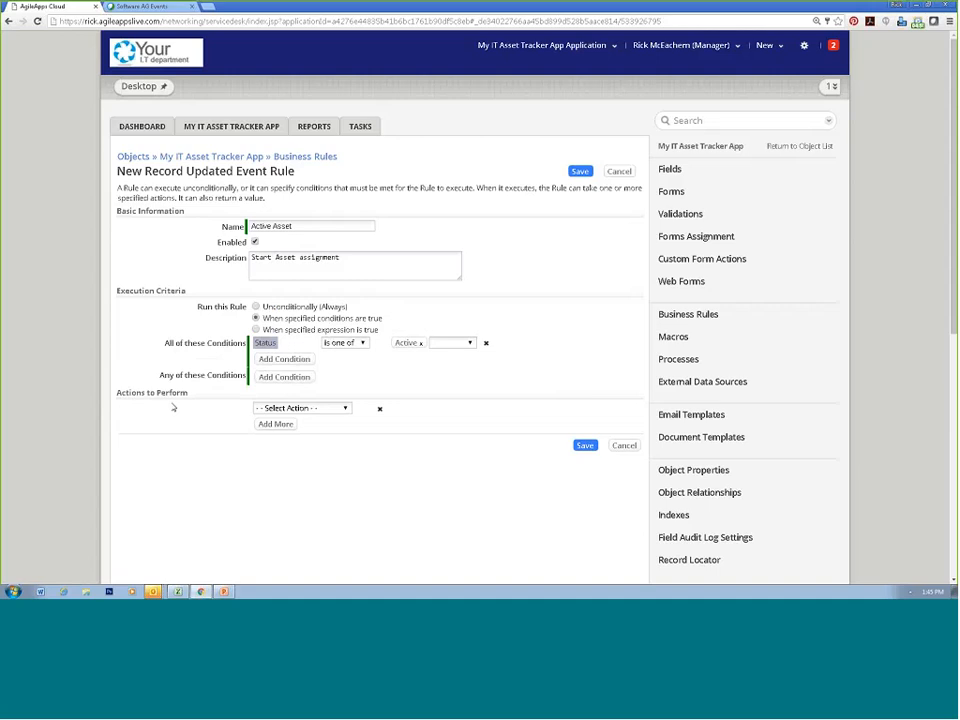
Set the rule's action to Start Process with the Provisioning and Deployment process
{"action": "left_click", "coordinate": [336, 412]}
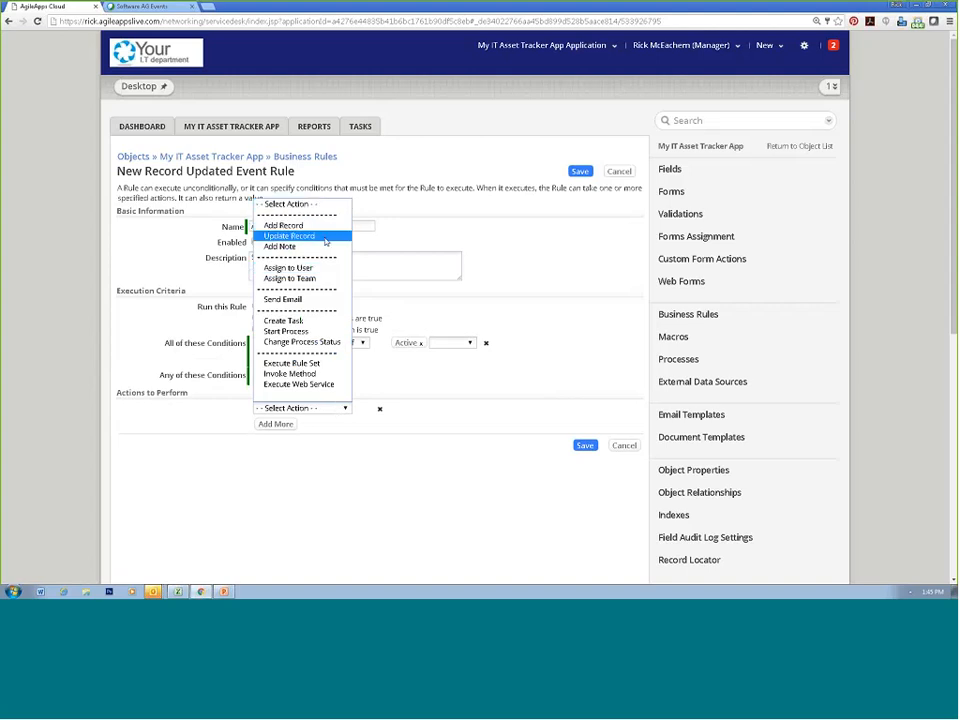
{"action": "left_click", "coordinate": [333, 331]}
{"action": "left_click", "coordinate": [450, 410]}
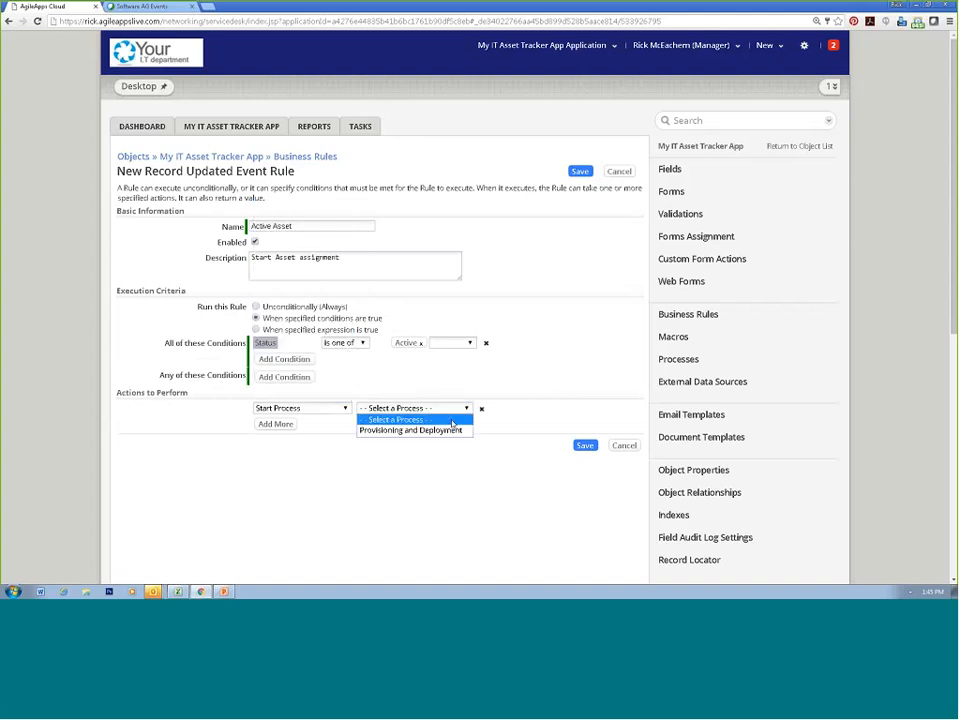
{"action": "left_click", "coordinate": [452, 429]}
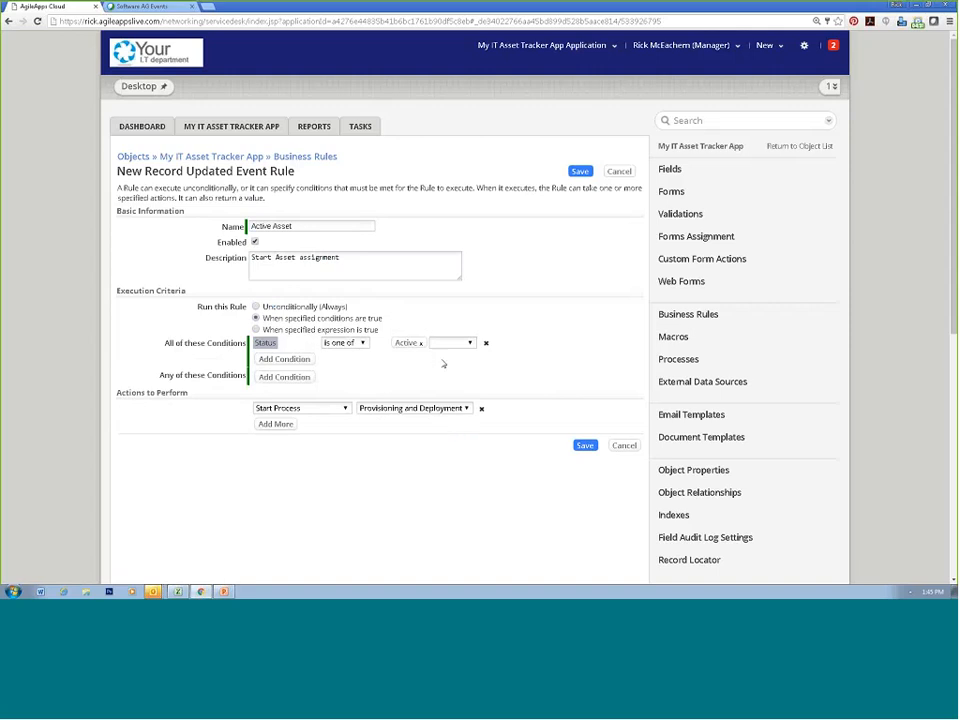
{"action": "left_click", "coordinate": [270, 424]}
{"action": "left_click", "coordinate": [268, 444]}
{"action": "left_click", "coordinate": [268, 450]}
{"action": "left_click", "coordinate": [275, 452]}
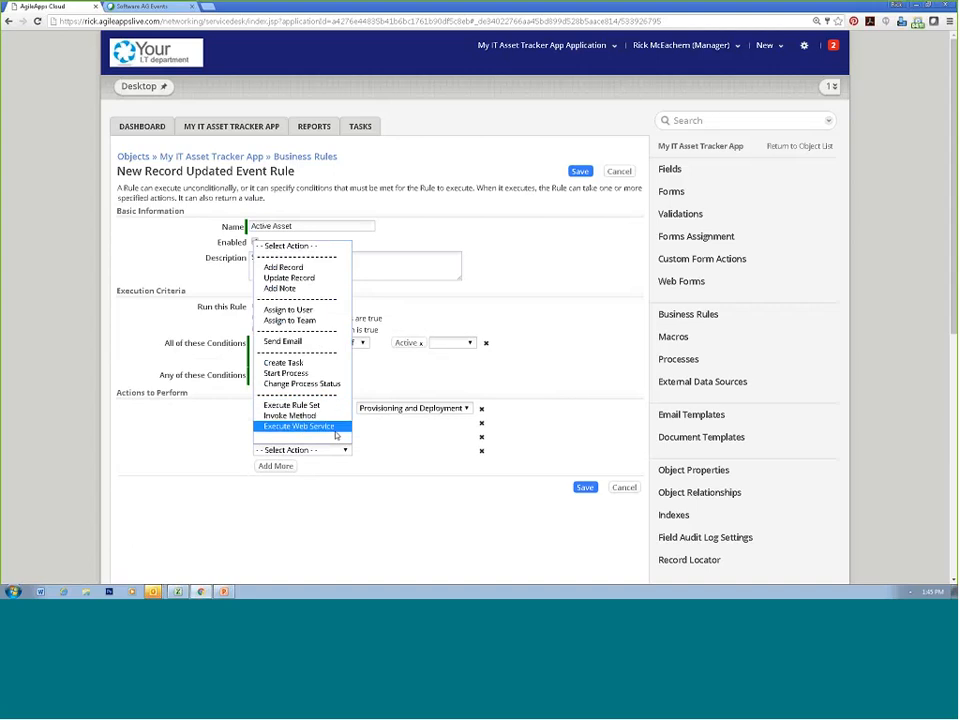
{"action": "left_click", "coordinate": [575, 455]}
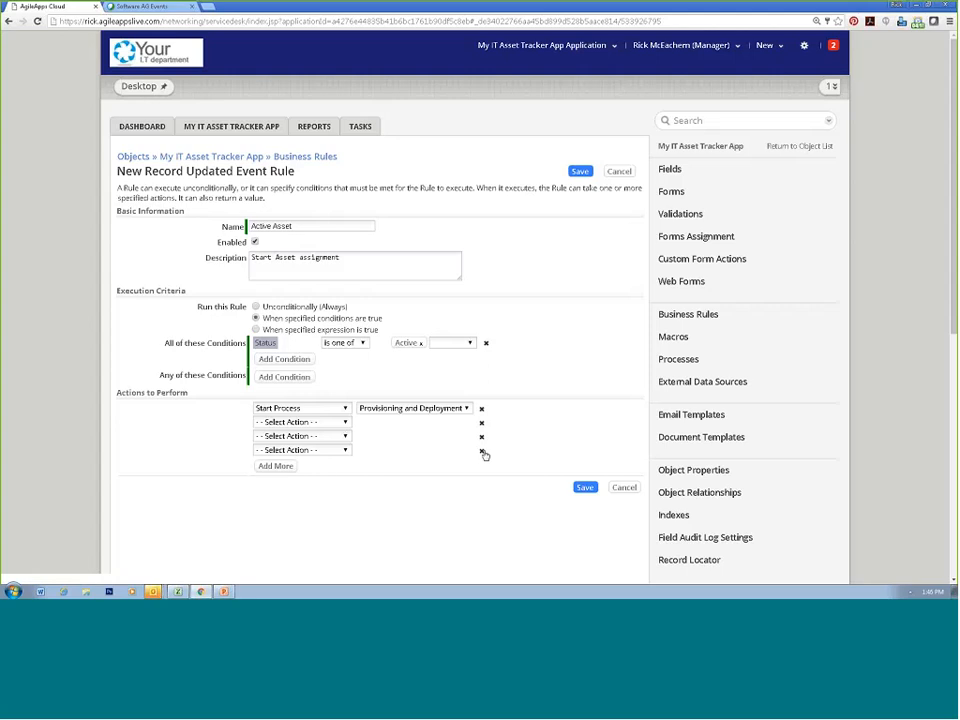
{"action": "left_click", "coordinate": [481, 450]}
{"action": "left_click", "coordinate": [481, 436]}
{"action": "left_click", "coordinate": [481, 423]}
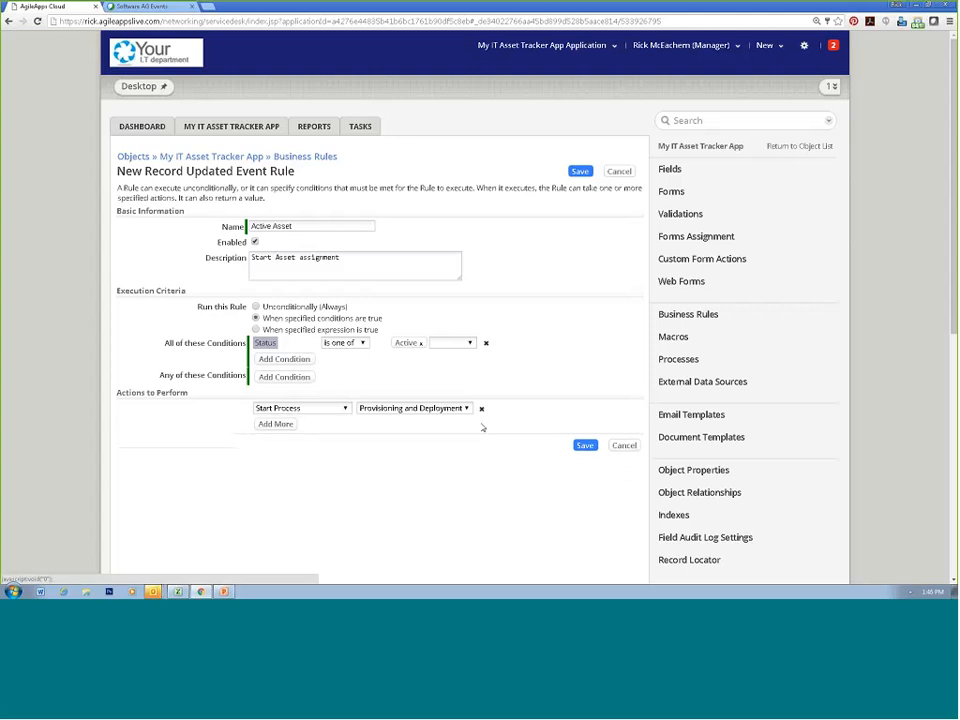
Save the Active Asset rule and open the first Desktop record in My IT Asset Tracker App
{"action": "left_click", "coordinate": [585, 447]}
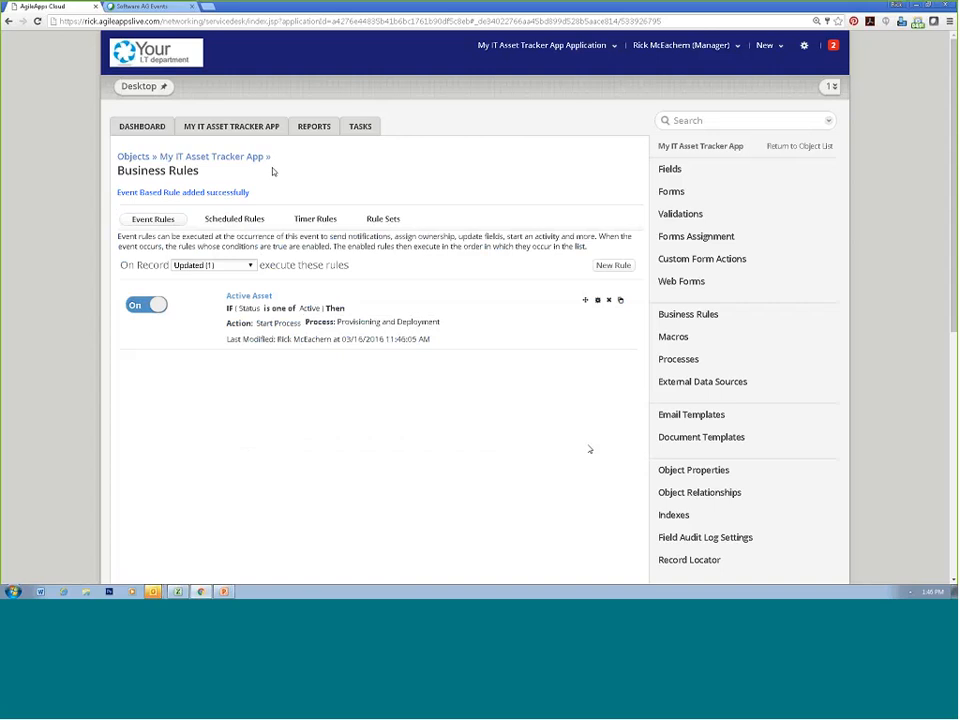
{"action": "left_click", "coordinate": [250, 128]}
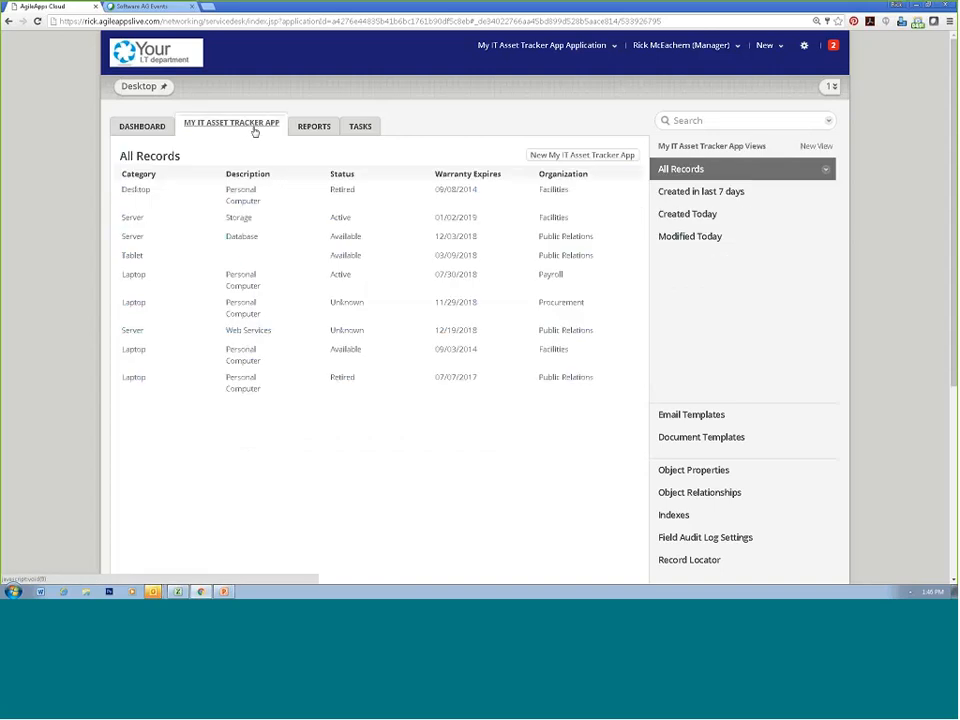
{"action": "left_click", "coordinate": [236, 200]}
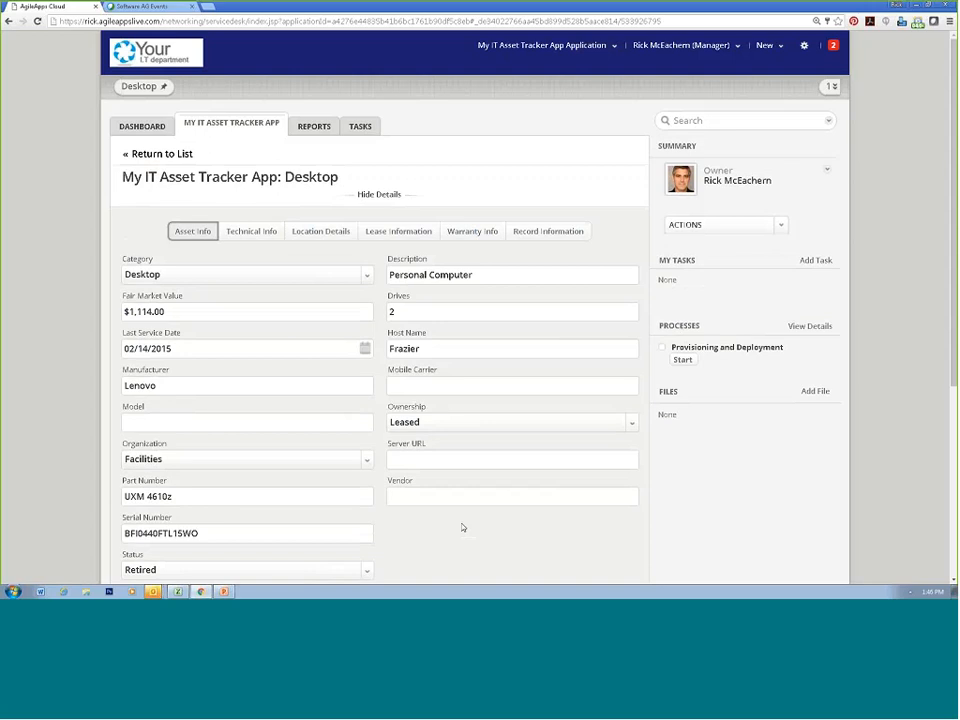
Set the Desktop record's Status to Active and save the changes to trigger the rule
{"action": "scroll", "coordinate": [462, 527], "scroll_direction": "down", "scroll_amount": 1}
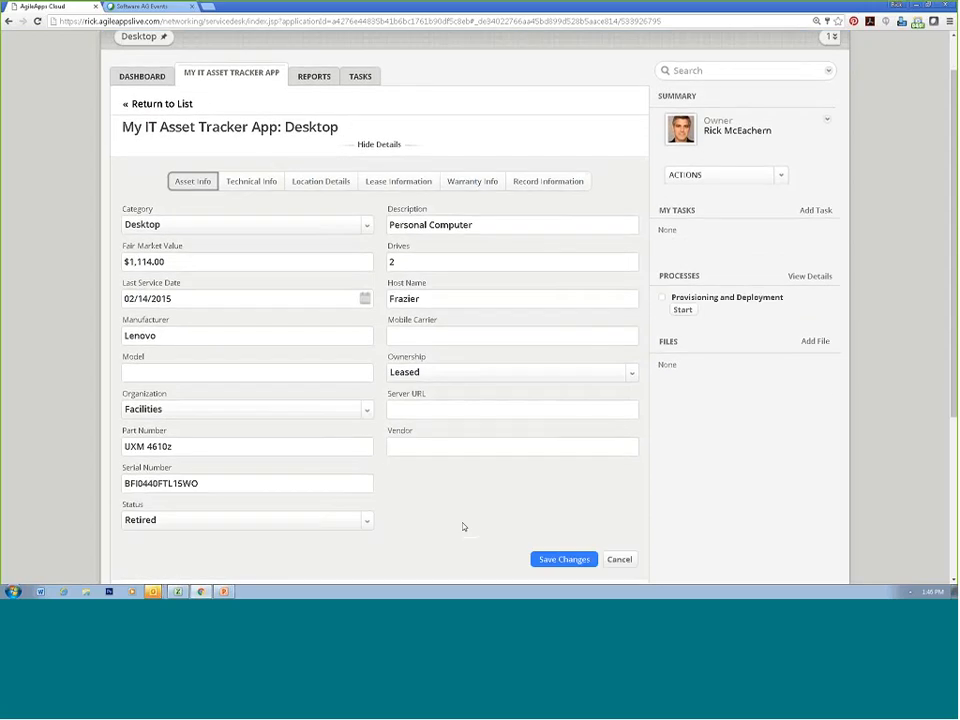
{"action": "left_click", "coordinate": [365, 521]}
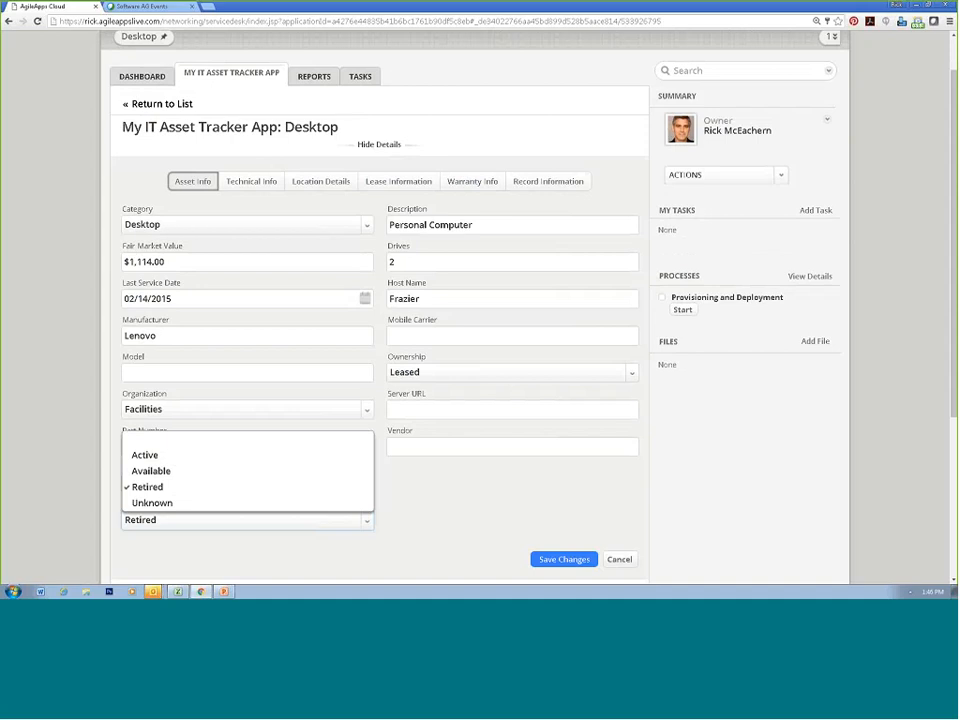
{"action": "left_click", "coordinate": [328, 455]}
{"action": "left_click", "coordinate": [546, 562]}
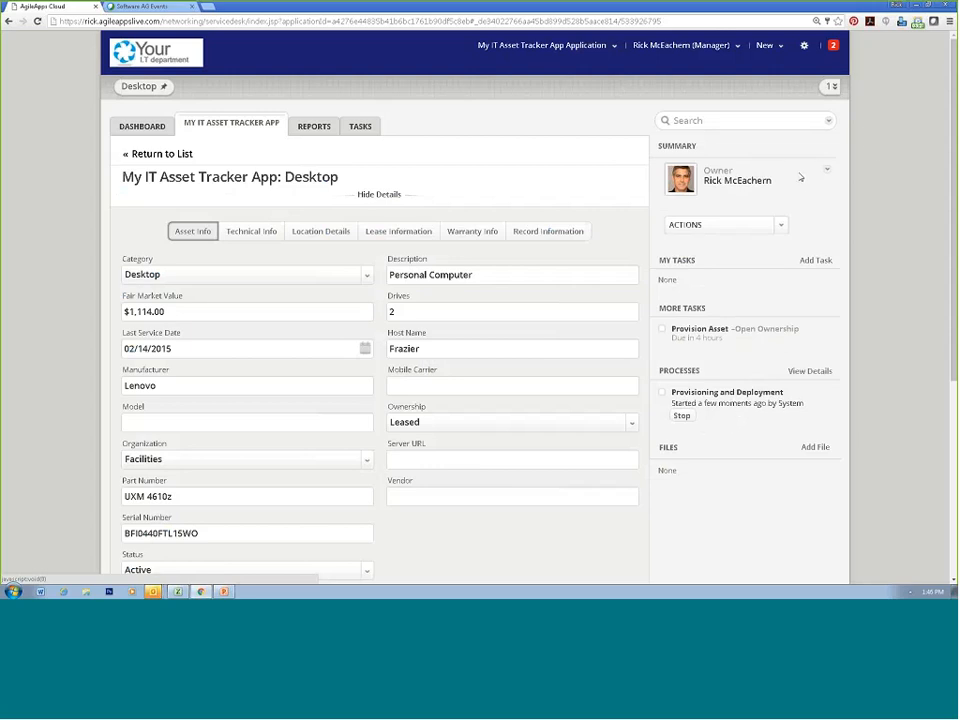
{"action": "left_click", "coordinate": [917, 21]}
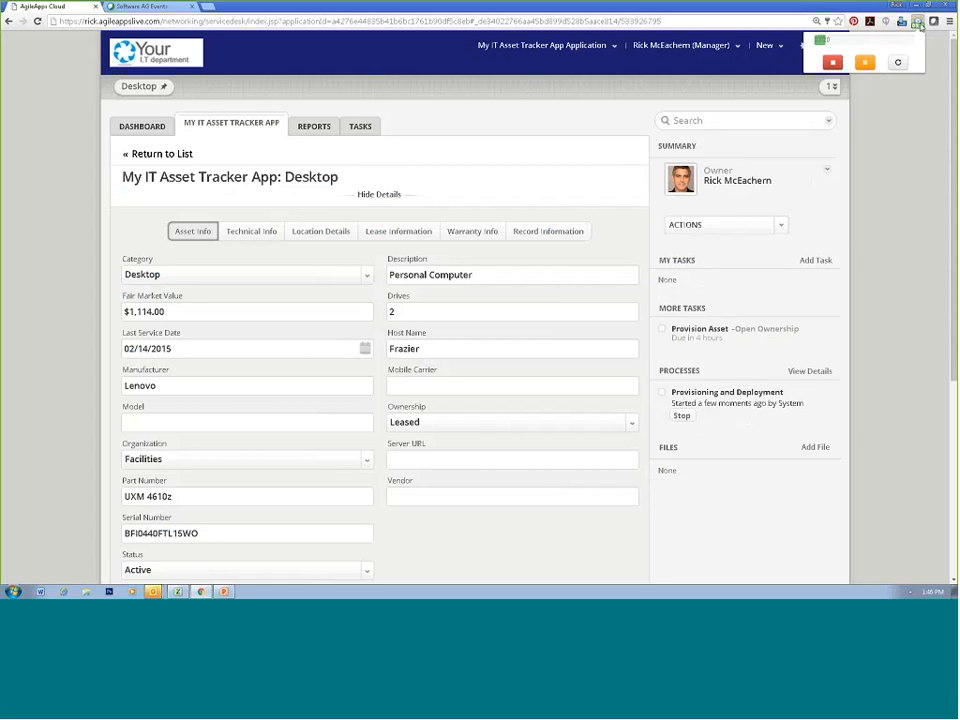
{"action": "left_click", "coordinate": [928, 142]}
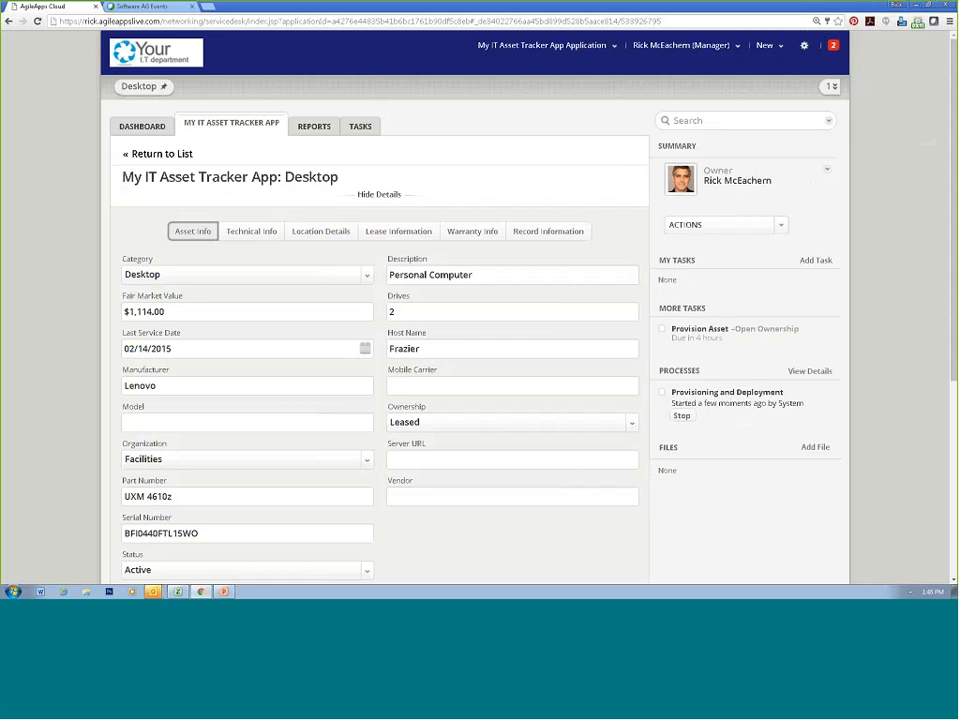
Open the My IT Asset Tracker App Report and look through its pie chart and the detail rows grouped by category
{"action": "left_click", "coordinate": [312, 130]}
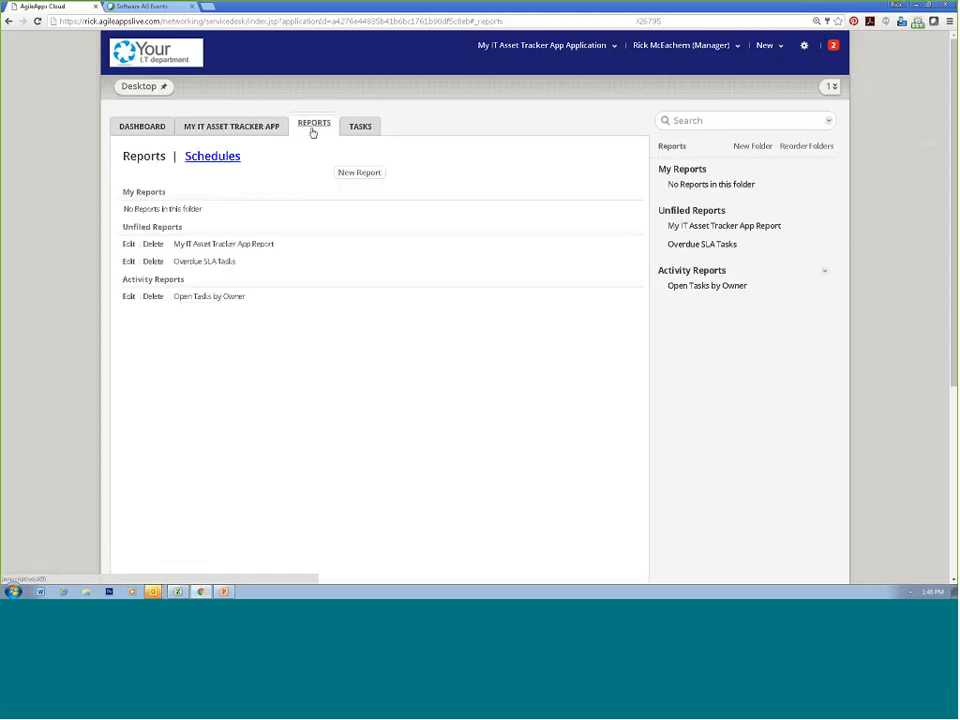
{"action": "left_click", "coordinate": [238, 245]}
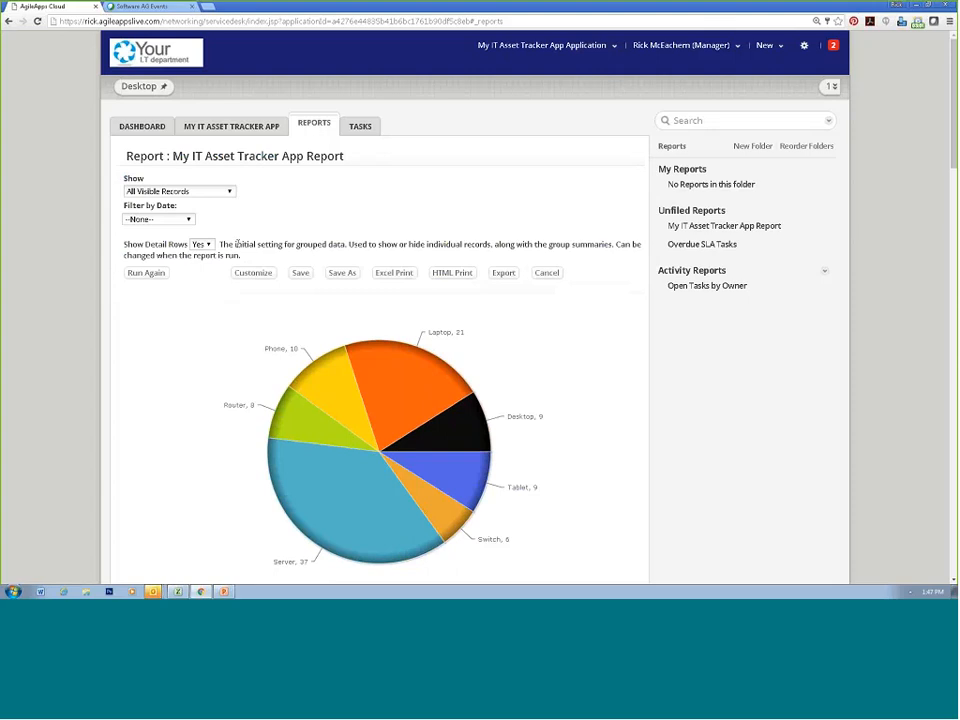
{"action": "scroll", "coordinate": [603, 454], "scroll_direction": "down", "scroll_amount": 4}
{"action": "scroll", "coordinate": [602, 453], "scroll_direction": "down", "scroll_amount": 4}
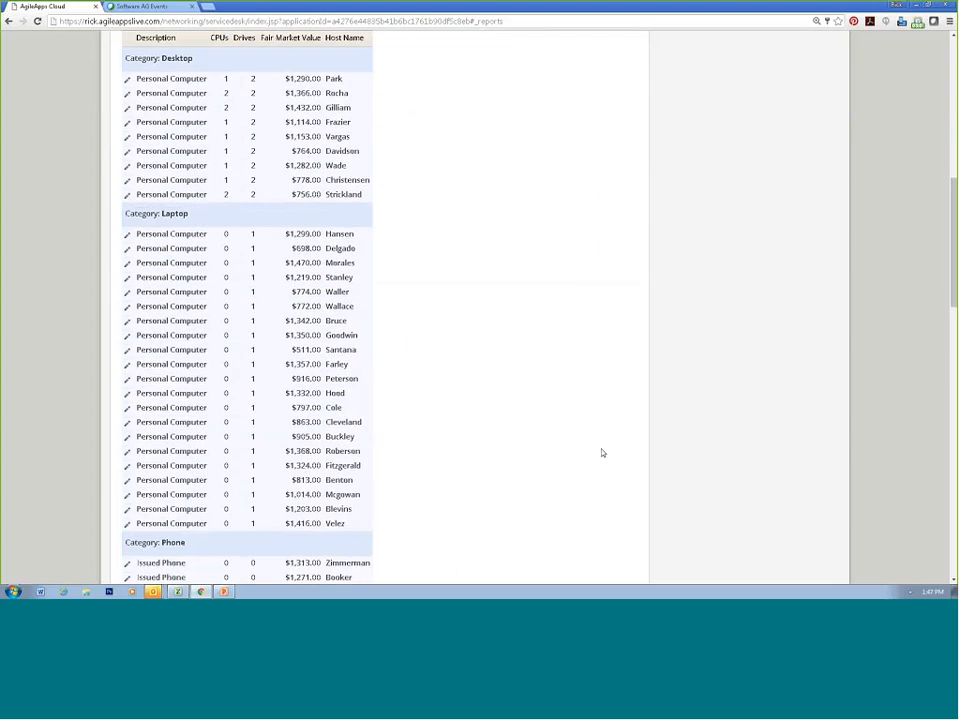
{"action": "scroll", "coordinate": [602, 453], "scroll_direction": "down", "scroll_amount": 8}
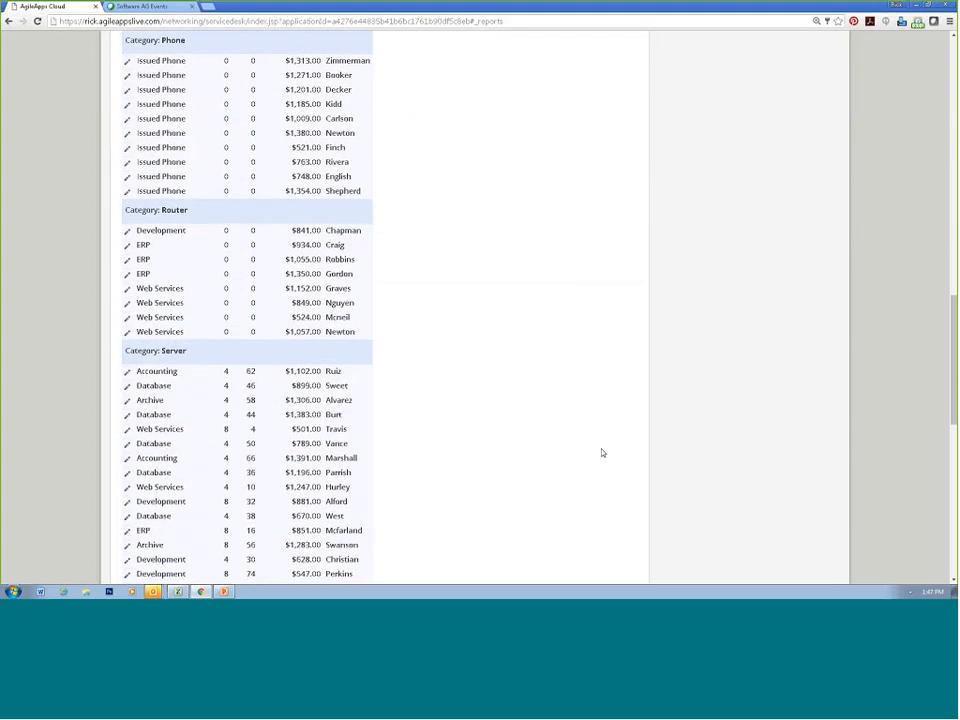
{"action": "scroll", "coordinate": [602, 453], "scroll_direction": "up", "scroll_amount": 15}
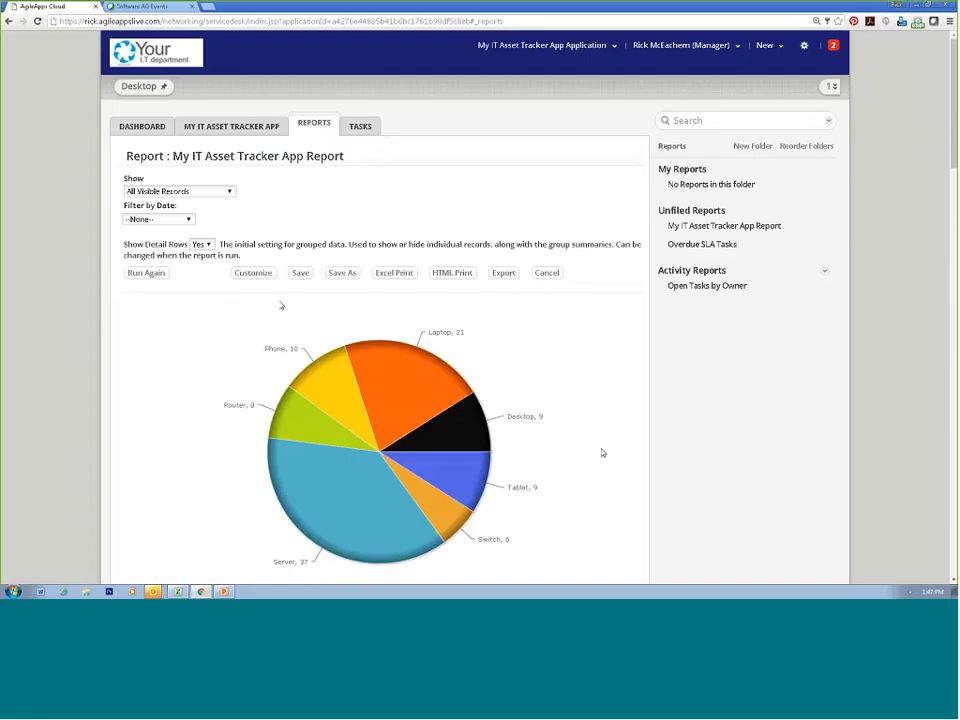
Customize the report and remove CPUs, Drives, Fair Market Value and Host Name from its selected fields
{"action": "left_click", "coordinate": [262, 275]}
{"action": "left_click", "coordinate": [274, 265]}
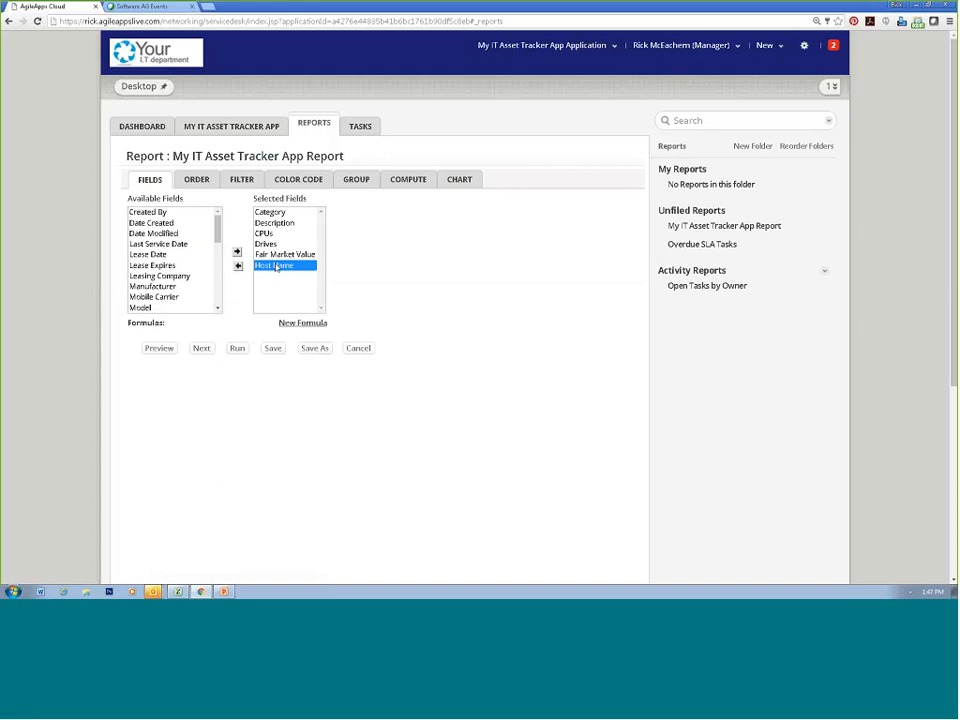
{"action": "left_click", "coordinate": [264, 233], "text": "shift"}
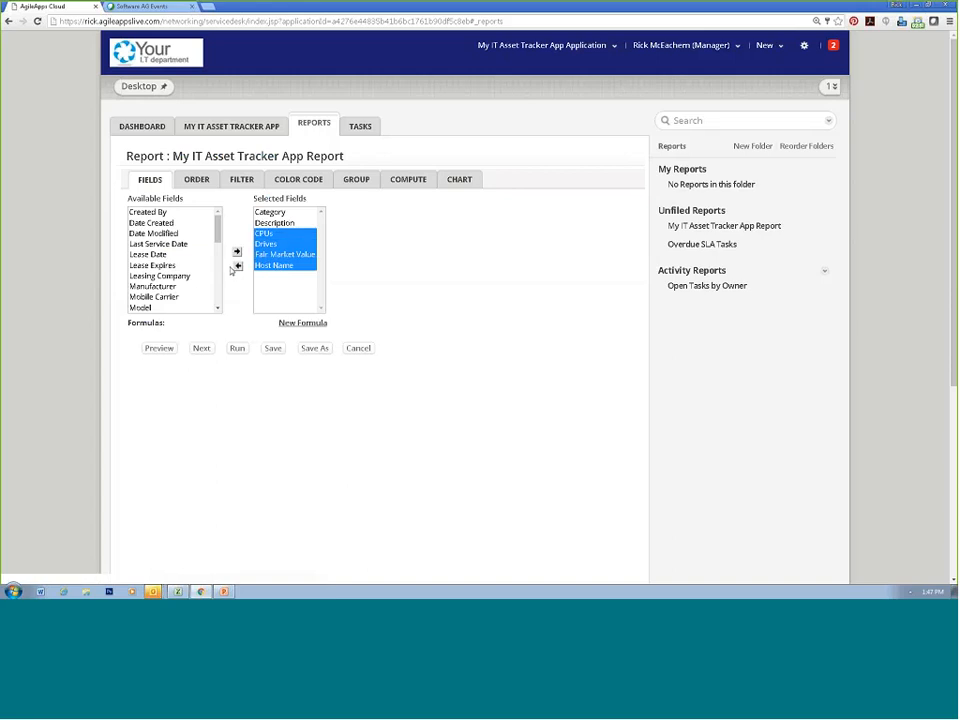
{"action": "left_click", "coordinate": [238, 265]}
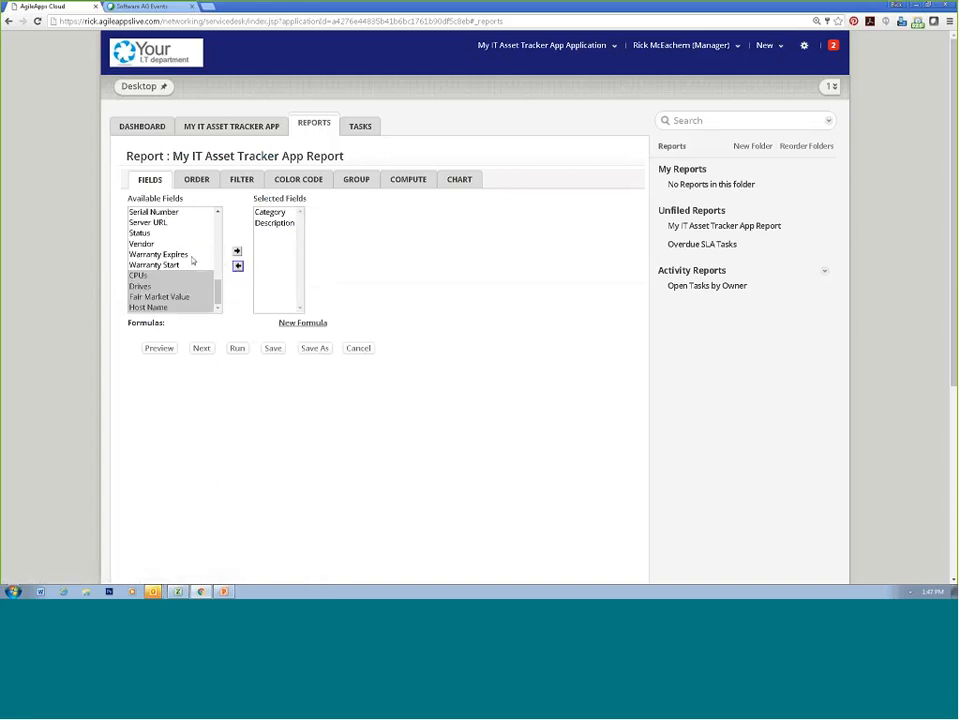
Add Warranty Expires, Warranty Start and Organization to the report's selected fields and preview the chart and detail rows
{"action": "left_click_drag", "start_coordinate": [192, 266], "coordinate": [192, 256]}
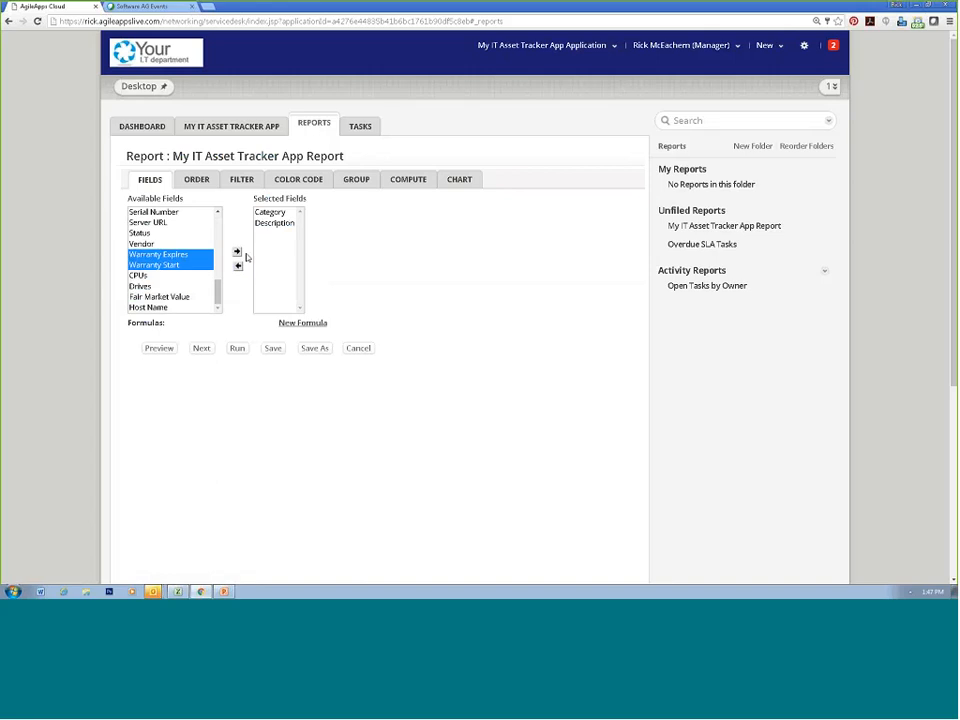
{"action": "left_click", "coordinate": [237, 251]}
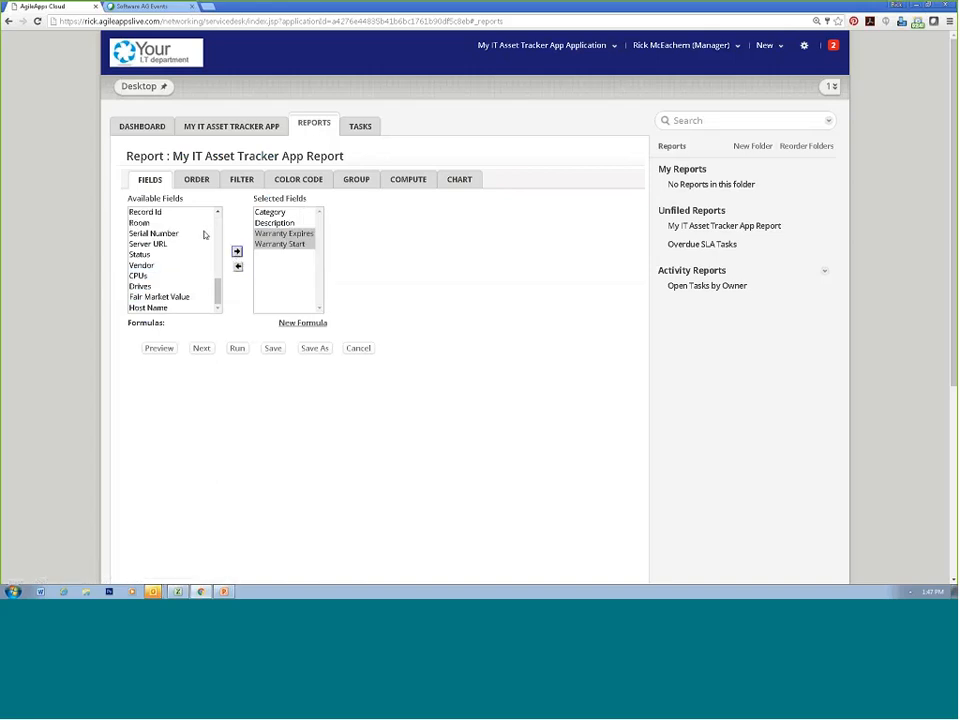
{"action": "left_click_drag", "start_coordinate": [219, 288], "coordinate": [219, 251]}
{"action": "left_click", "coordinate": [175, 251]}
{"action": "left_click", "coordinate": [237, 251]}
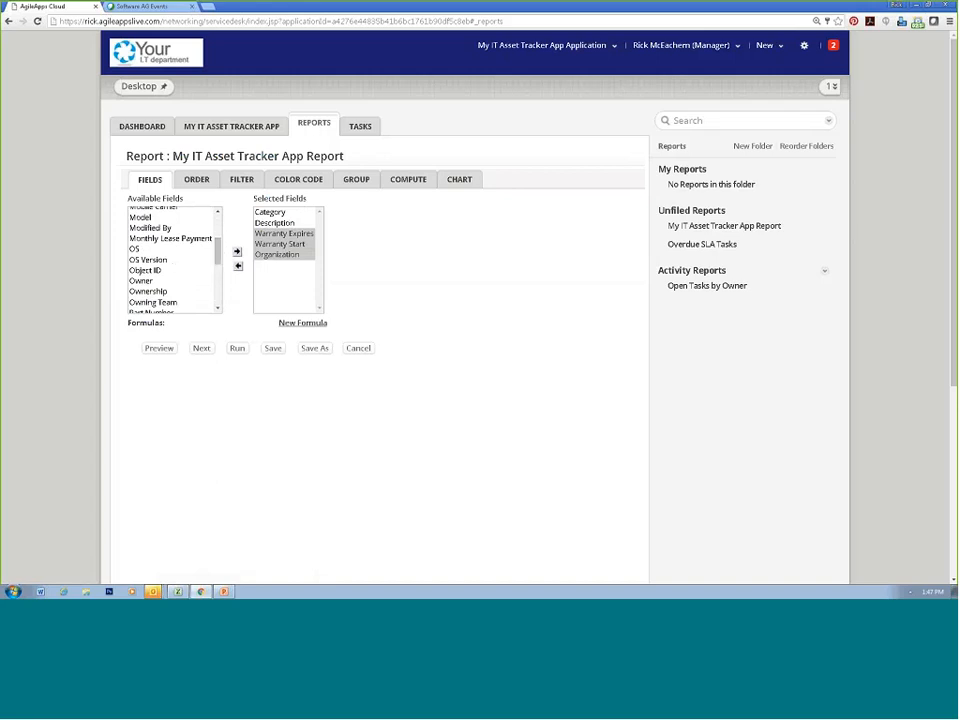
{"action": "left_click", "coordinate": [160, 348]}
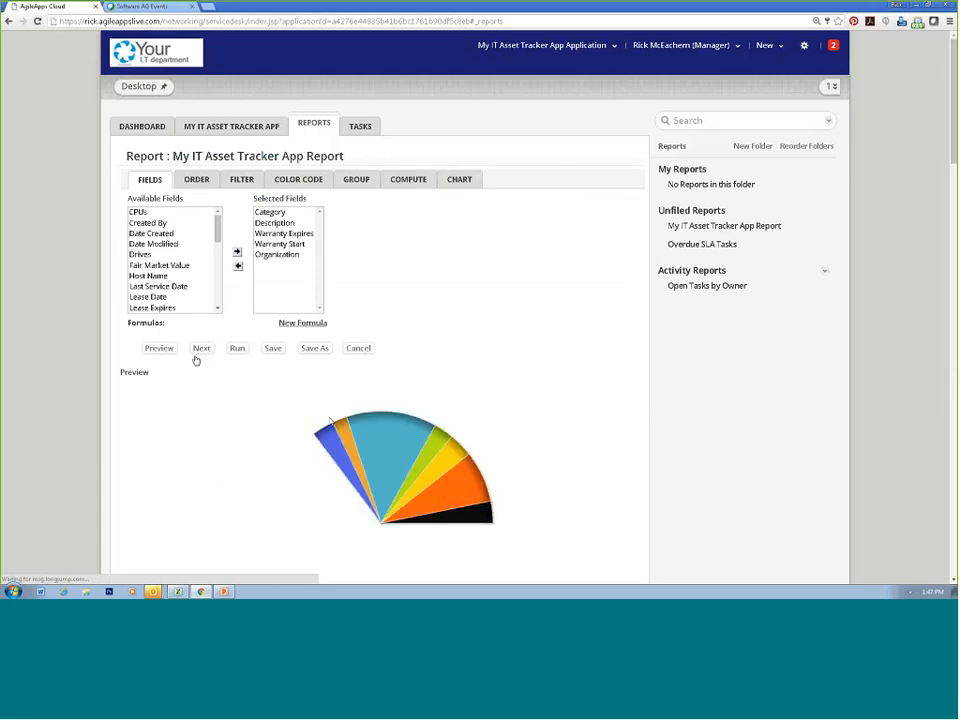
{"action": "scroll", "coordinate": [330, 421], "scroll_direction": "down", "scroll_amount": 5}
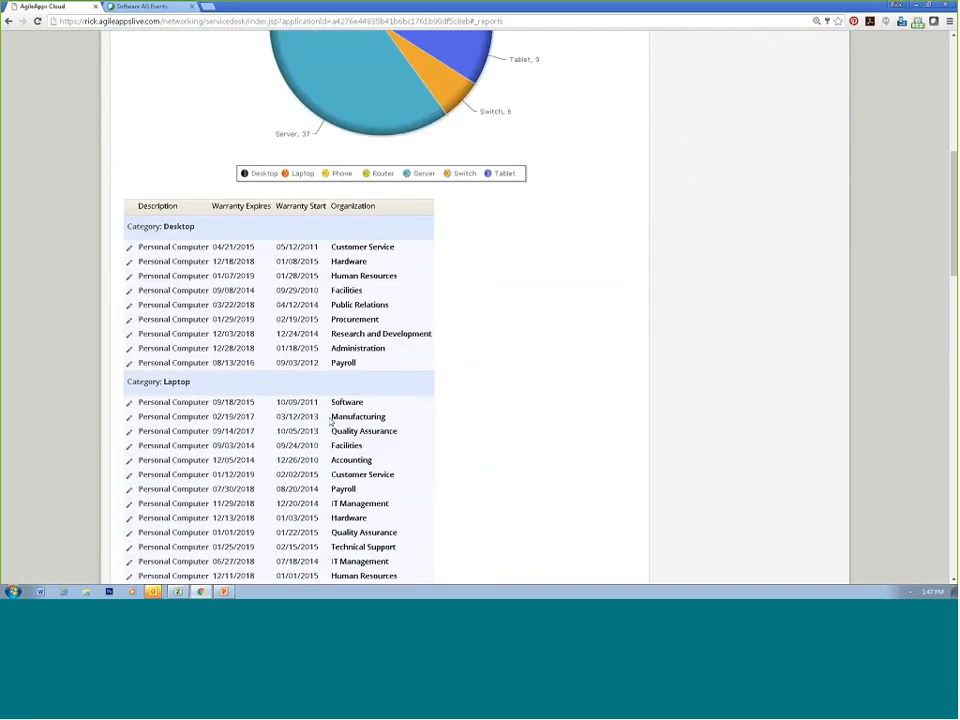
{"action": "scroll", "coordinate": [330, 421], "scroll_direction": "down", "scroll_amount": 2}
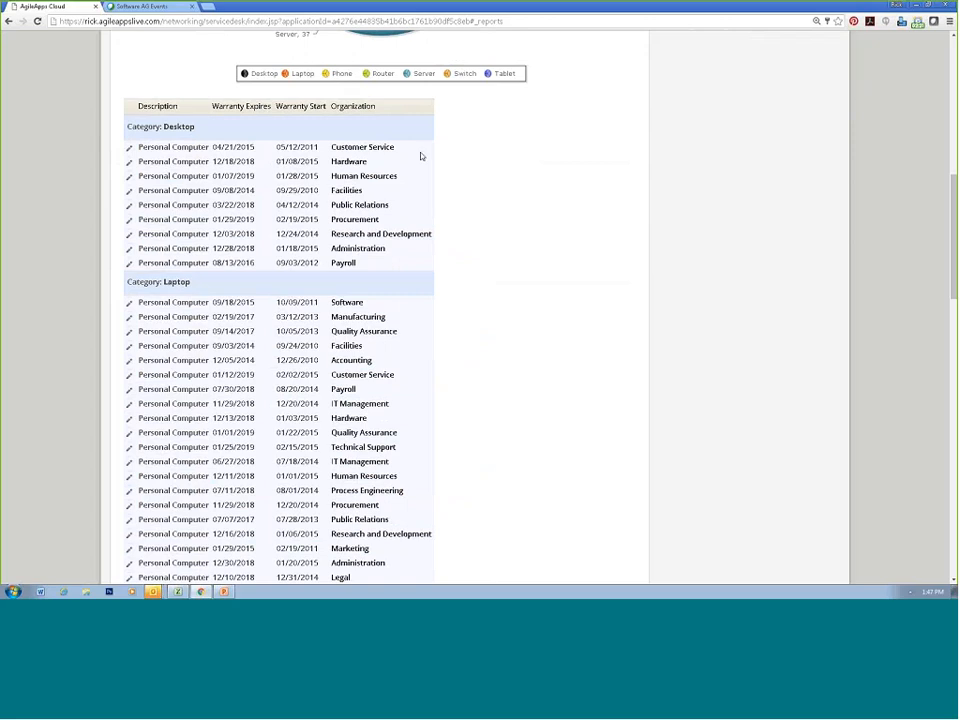
{"action": "scroll", "coordinate": [516, 214], "scroll_direction": "up", "scroll_amount": 10}
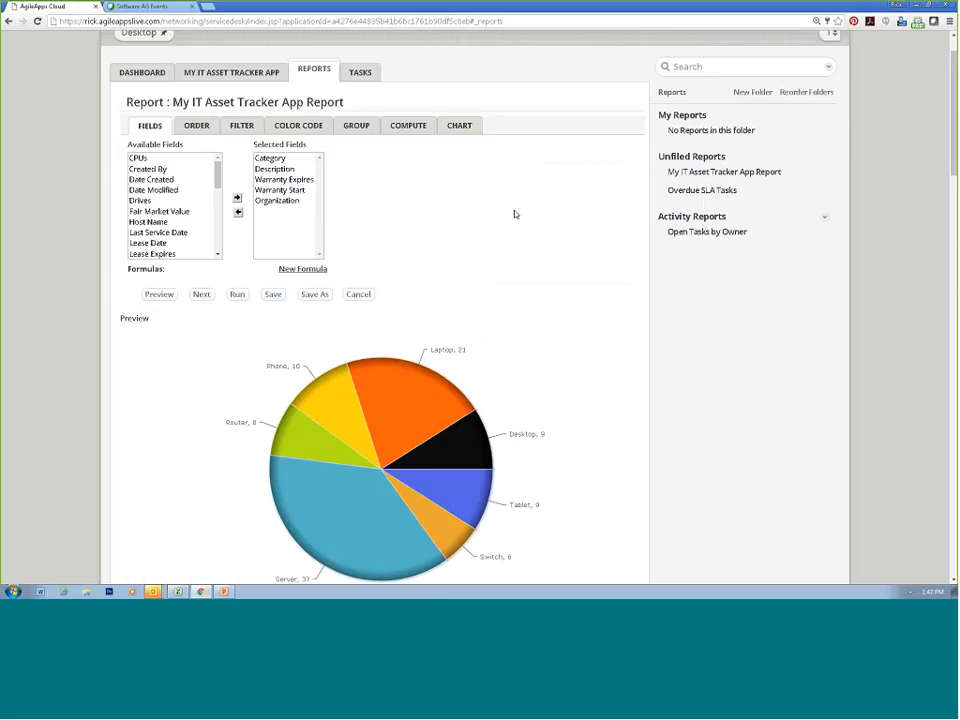
Reorder the report columns to put Organization first and Warranty Start before Warranty Expires, and preview the report
{"action": "left_click", "coordinate": [195, 180]}
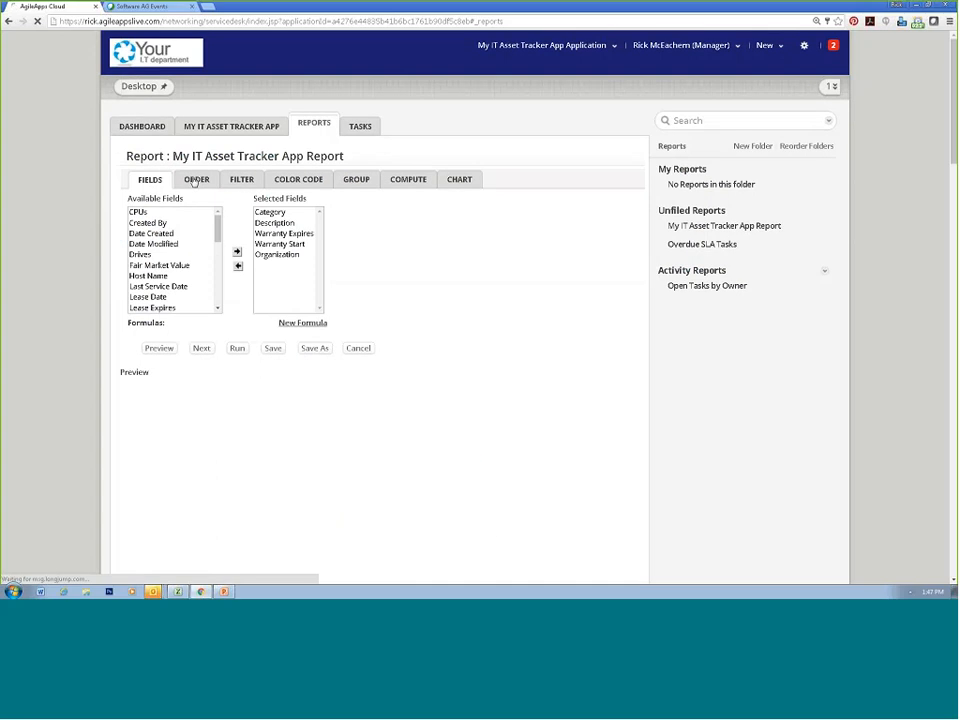
{"action": "left_click", "coordinate": [160, 265]}
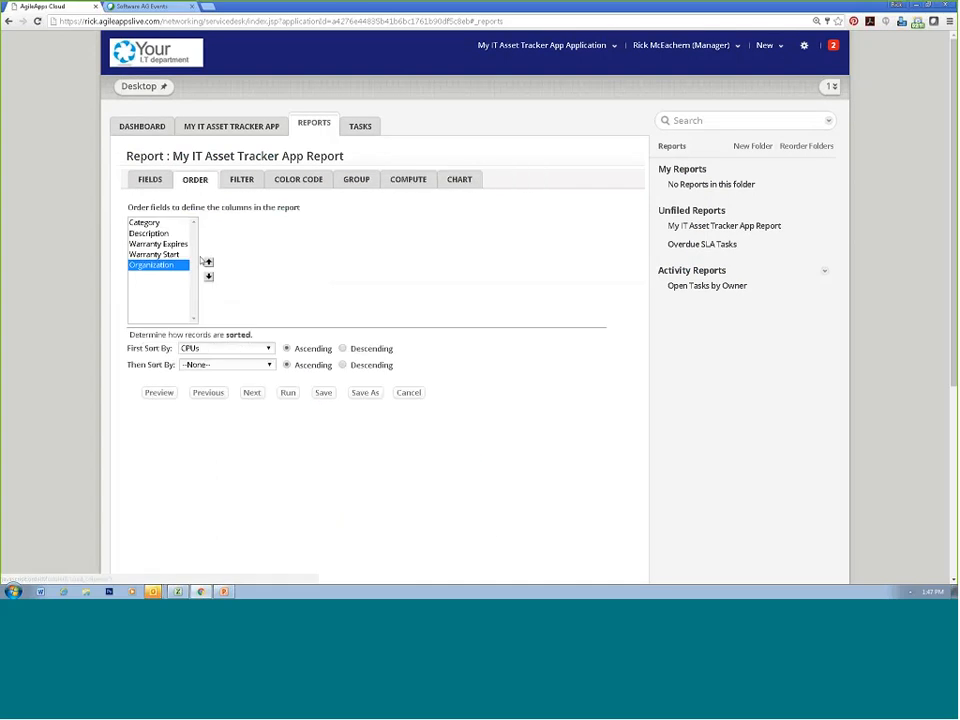
{"action": "left_click_drag", "start_coordinate": [162, 268], "coordinate": [158, 236]}
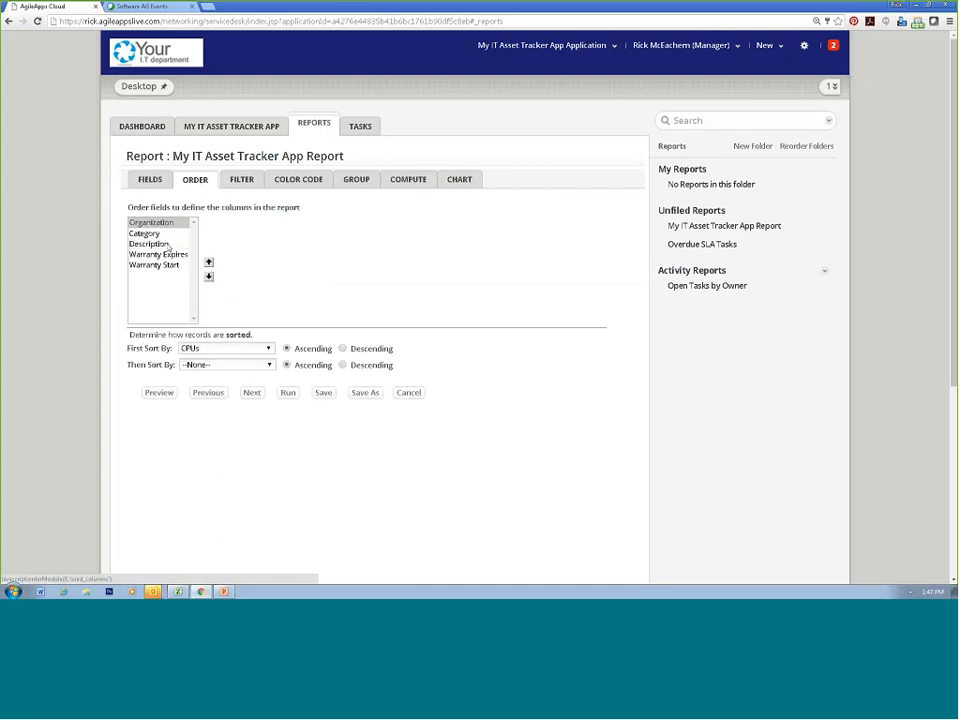
{"action": "left_click", "coordinate": [158, 265]}
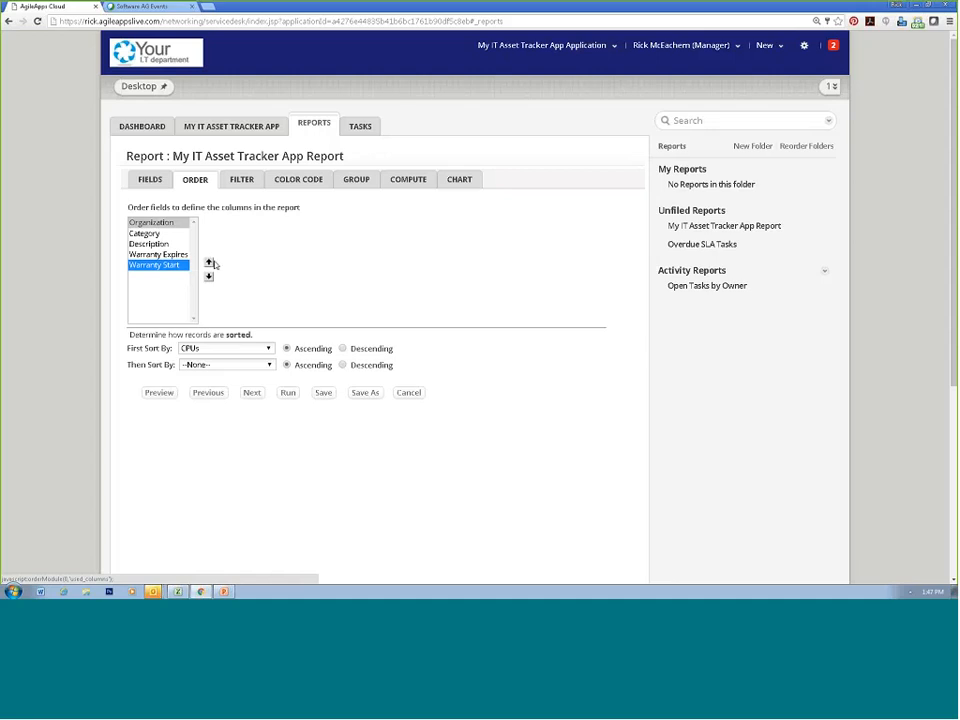
{"action": "left_click", "coordinate": [208, 262]}
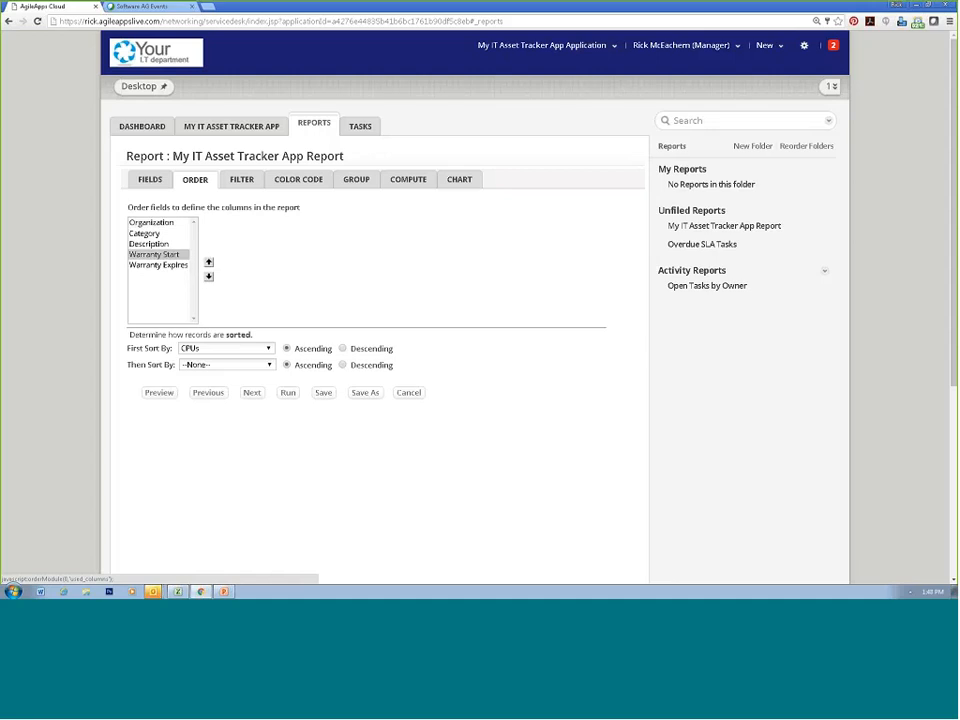
{"action": "left_click", "coordinate": [159, 394]}
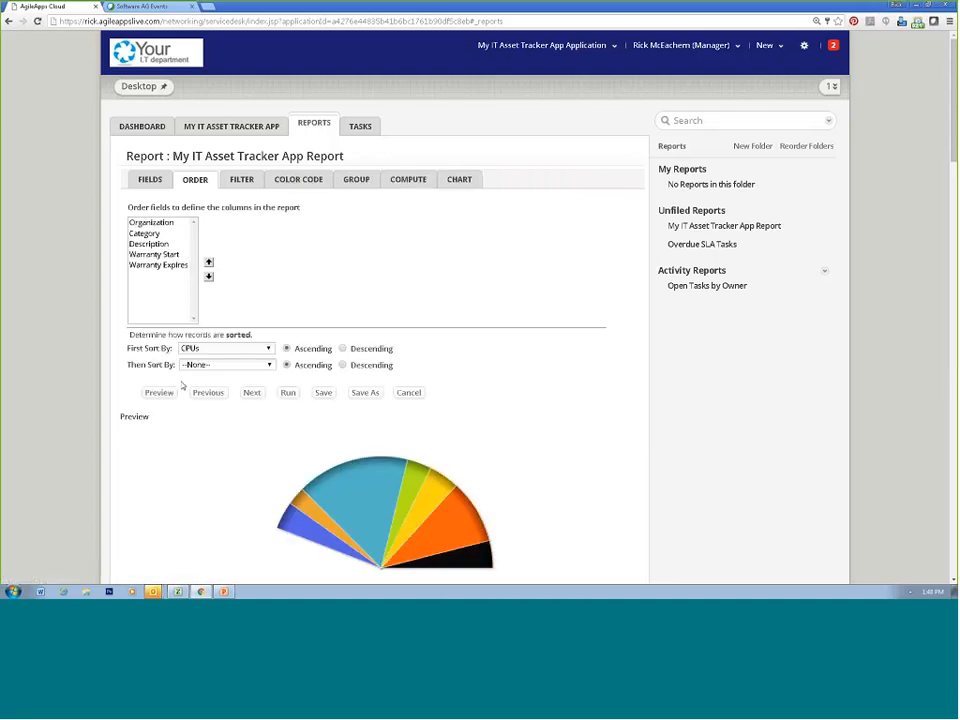
{"action": "scroll", "coordinate": [182, 385], "scroll_direction": "down", "scroll_amount": 7}
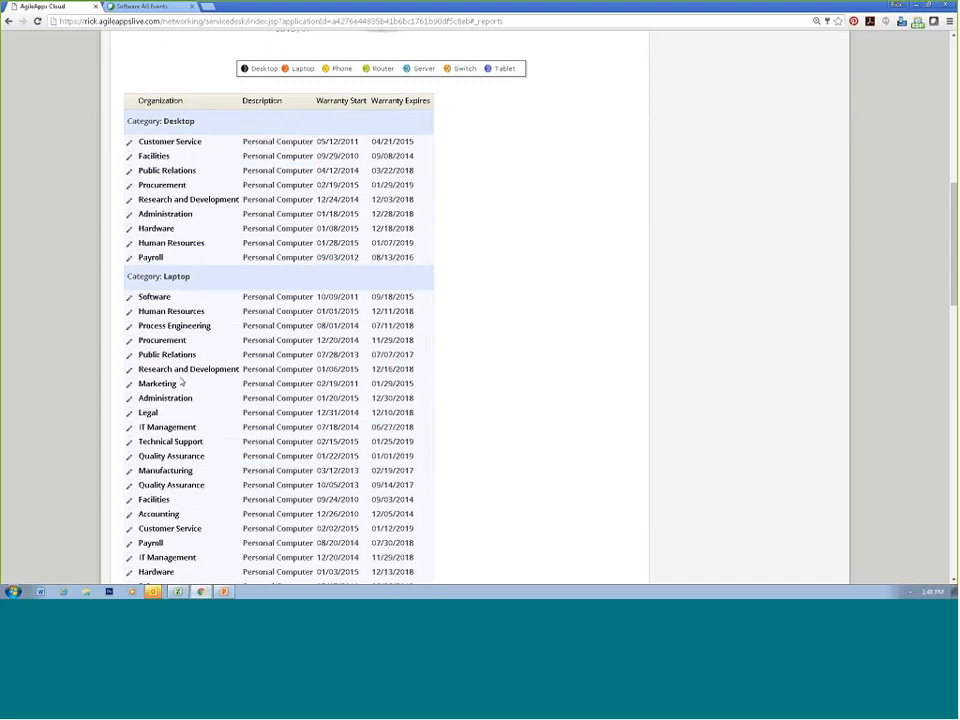
{"action": "scroll", "coordinate": [182, 382], "scroll_direction": "up", "scroll_amount": 7}
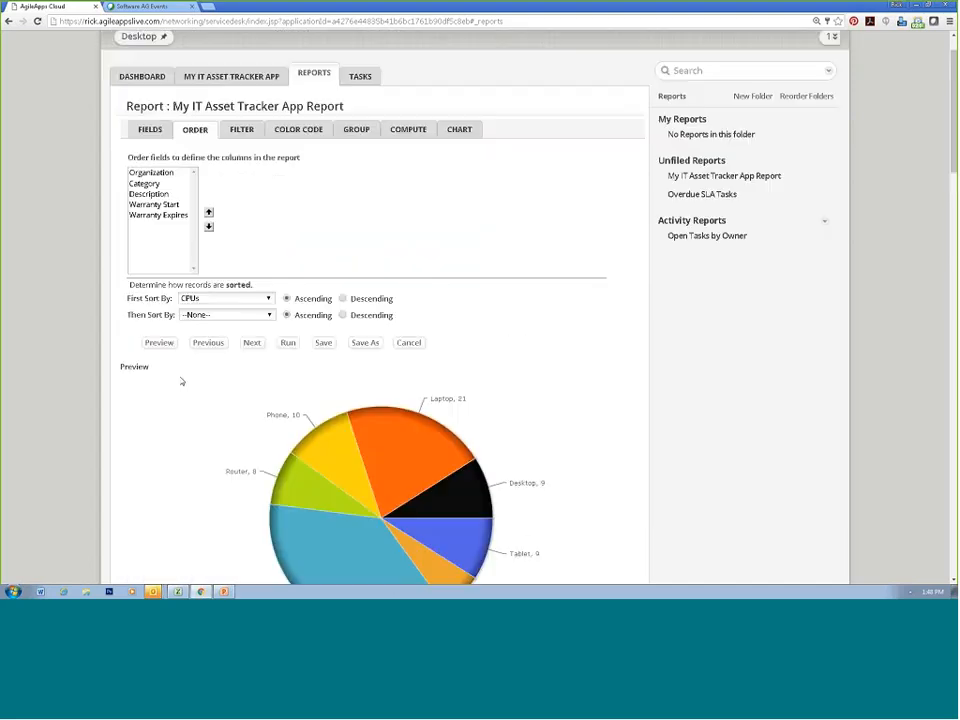
Try a Date Created filter with the dynamic and fixed range options, and reset the date filter to None
{"action": "left_click", "coordinate": [241, 179]}
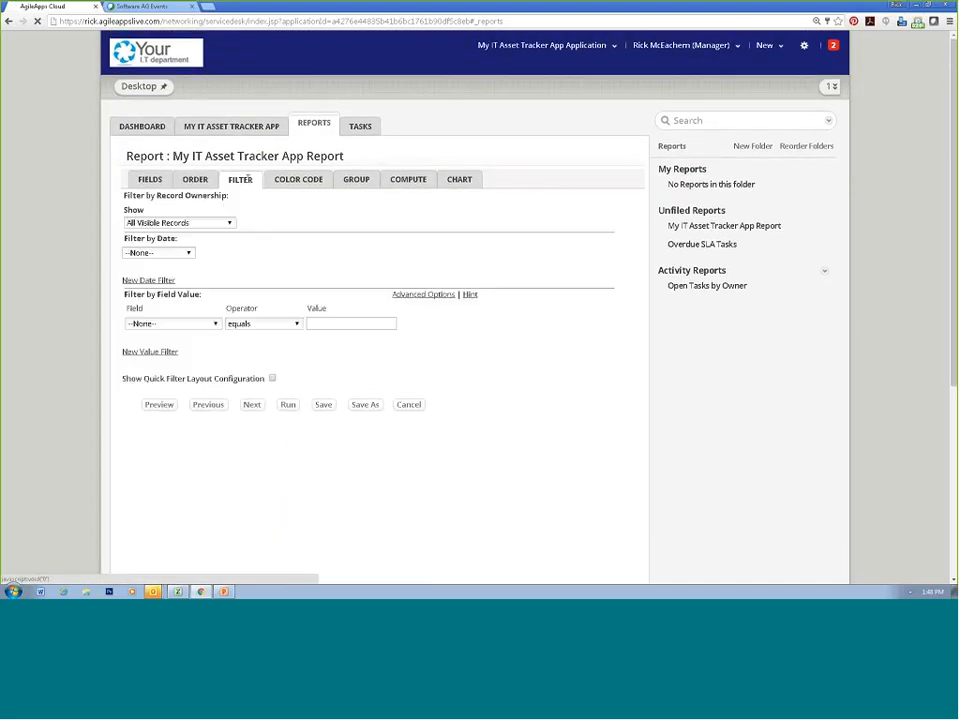
{"action": "left_click", "coordinate": [186, 253]}
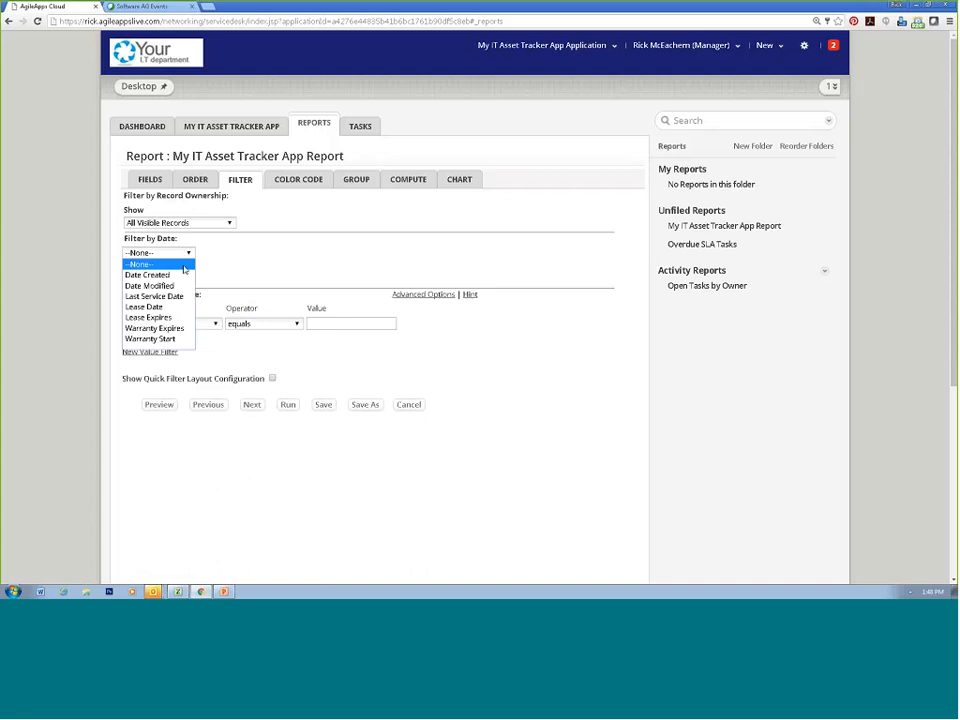
{"action": "left_click", "coordinate": [180, 275]}
{"action": "left_click", "coordinate": [313, 256]}
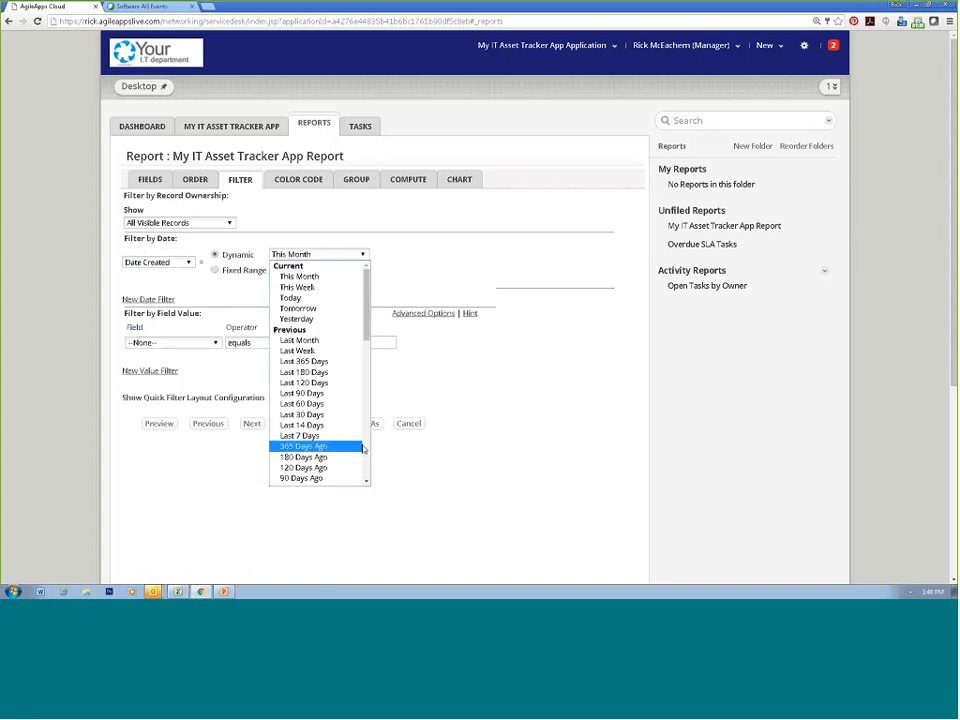
{"action": "scroll", "coordinate": [365, 455], "scroll_direction": "down", "scroll_amount": 3}
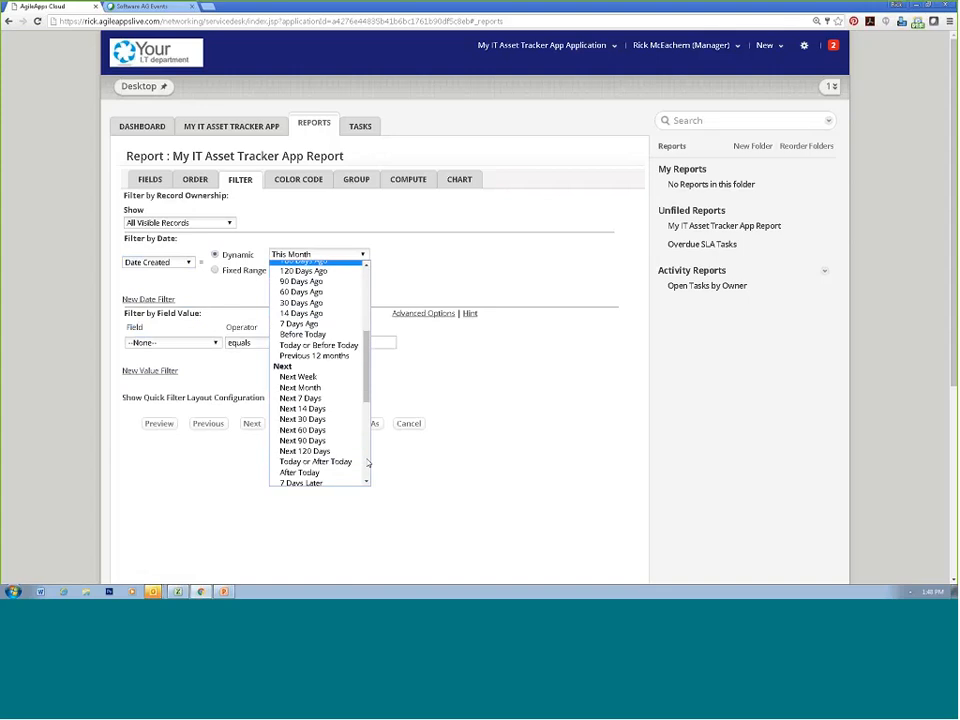
{"action": "left_click_drag", "start_coordinate": [442, 286], "coordinate": [361, 295]}
{"action": "left_click", "coordinate": [361, 295]}
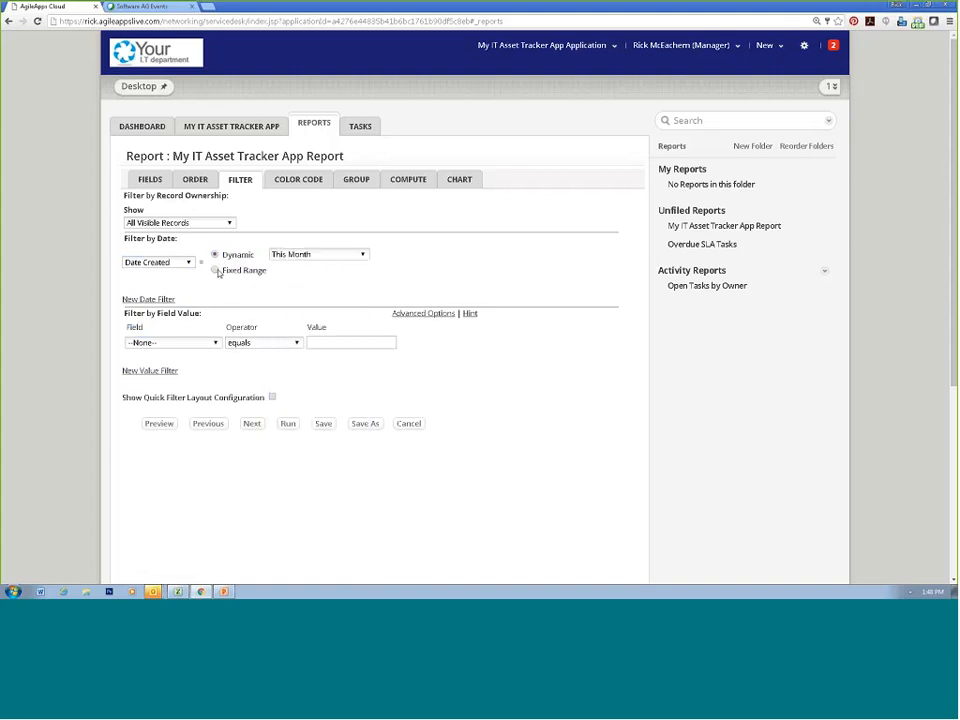
{"action": "left_click", "coordinate": [214, 270]}
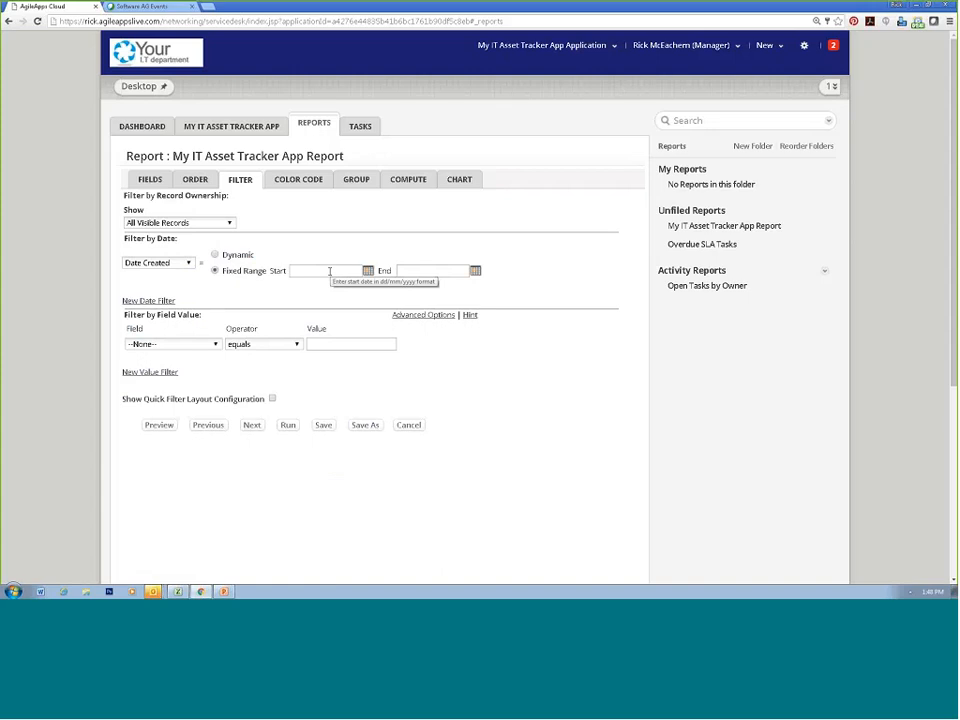
{"action": "left_click", "coordinate": [188, 262]}
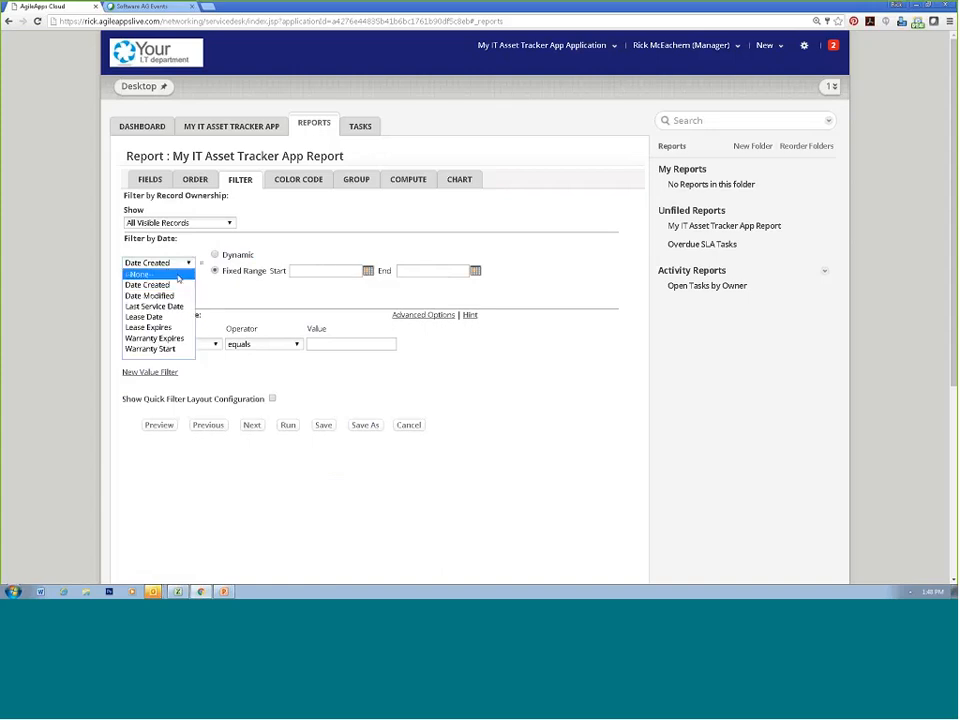
{"action": "left_click", "coordinate": [185, 273]}
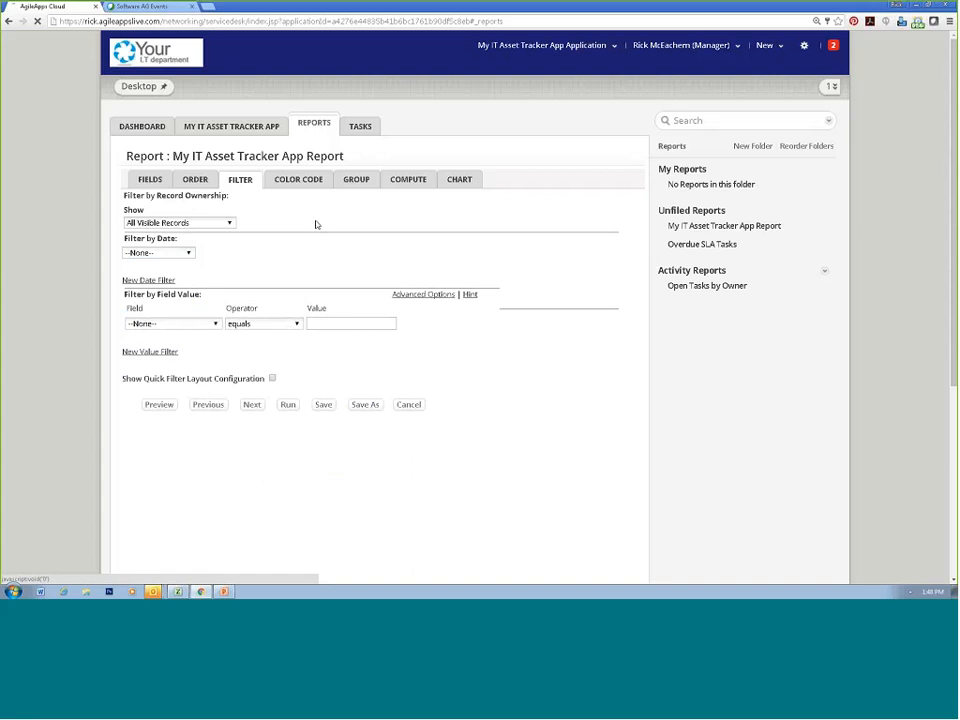
Set the report's column group to Organization and preview the resulting summary by category
{"action": "left_click", "coordinate": [300, 181]}
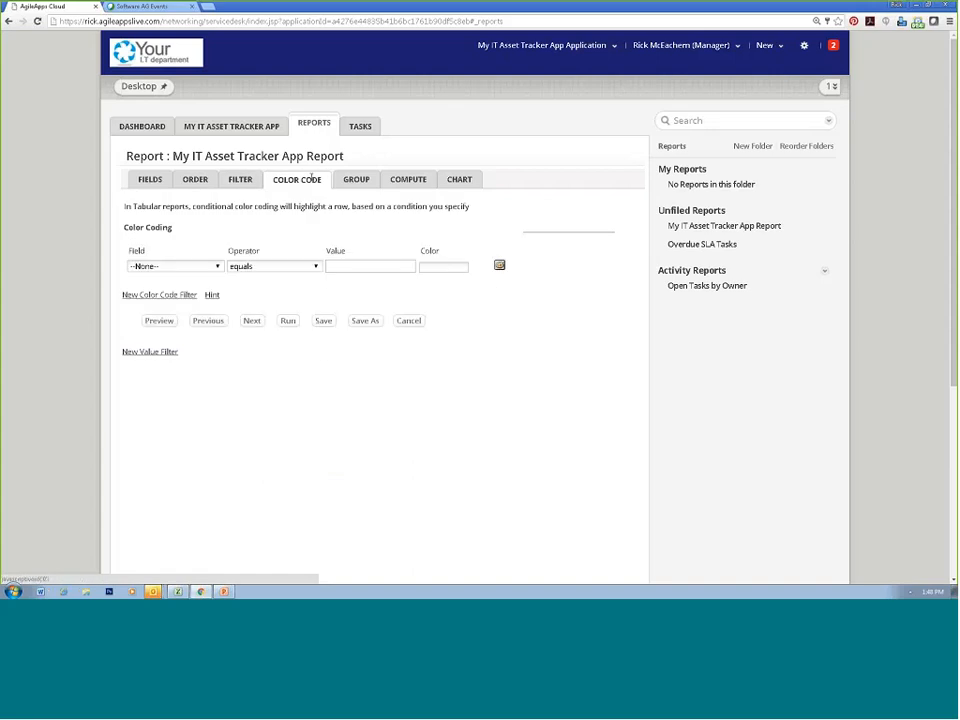
{"action": "left_click", "coordinate": [362, 182]}
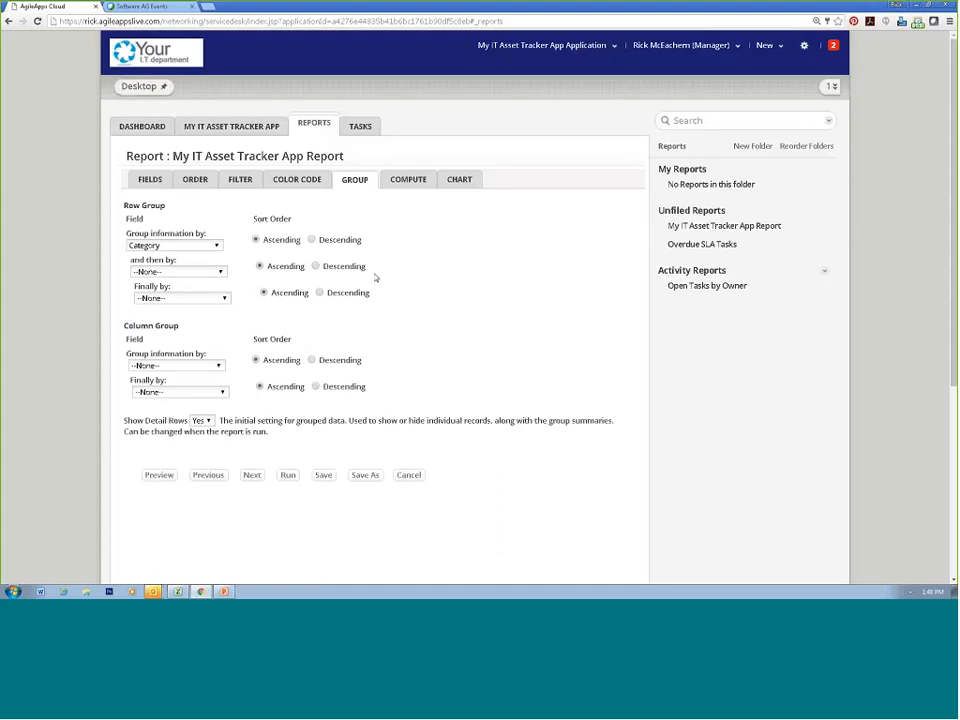
{"action": "left_click", "coordinate": [221, 369]}
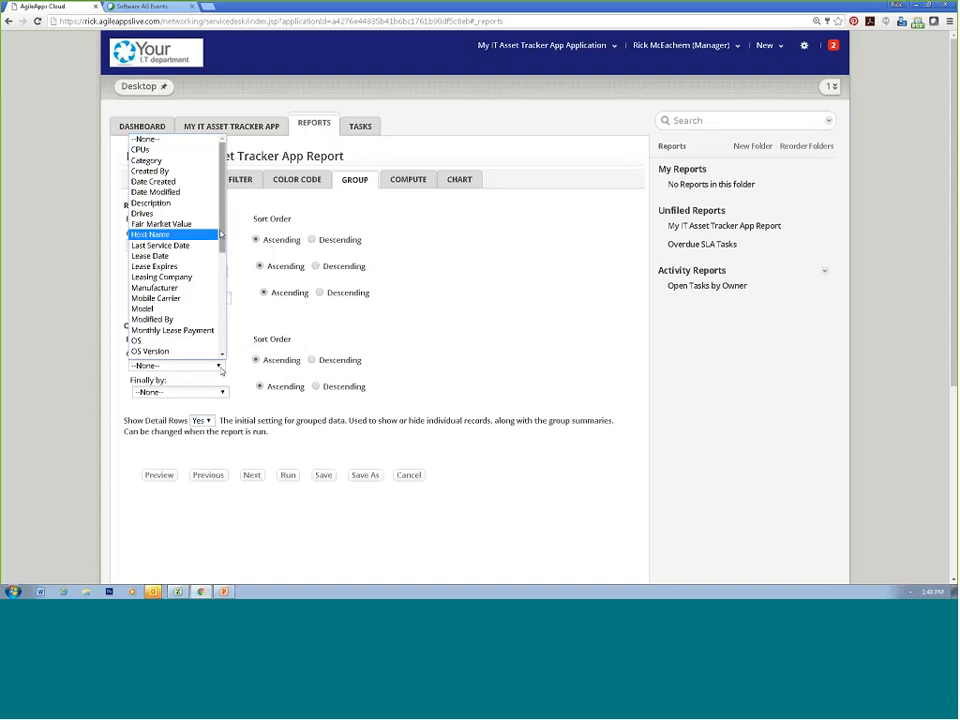
{"action": "left_click_drag", "start_coordinate": [222, 236], "coordinate": [222, 255]}
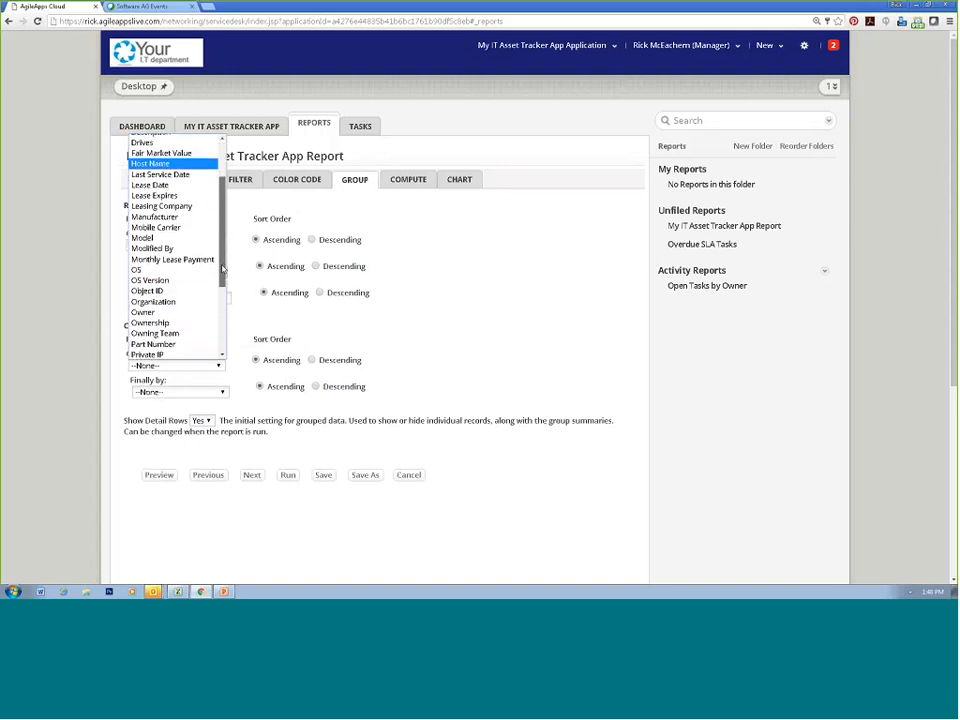
{"action": "left_click", "coordinate": [181, 305]}
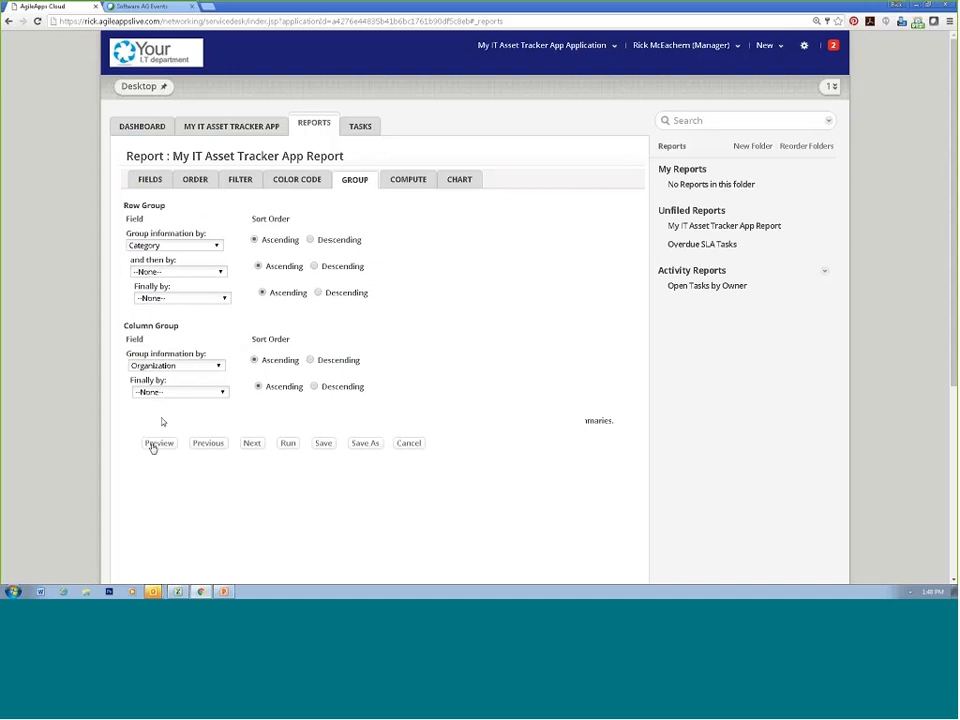
{"action": "left_click", "coordinate": [156, 445]}
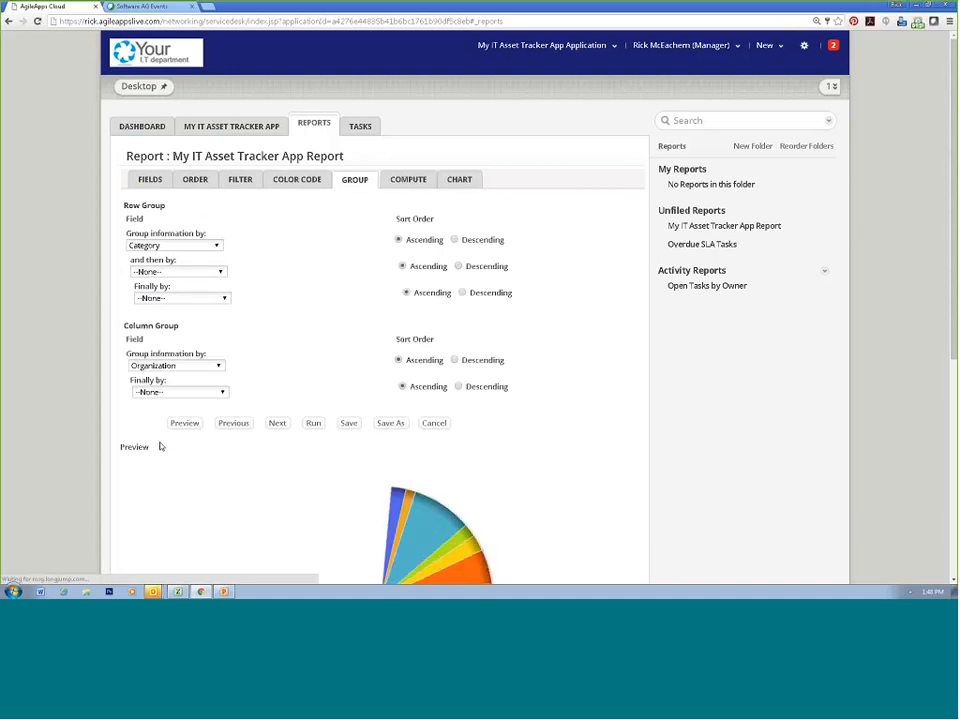
{"action": "scroll", "coordinate": [160, 446], "scroll_direction": "down", "scroll_amount": 4}
{"action": "scroll", "coordinate": [160, 446], "scroll_direction": "up", "scroll_amount": 1}
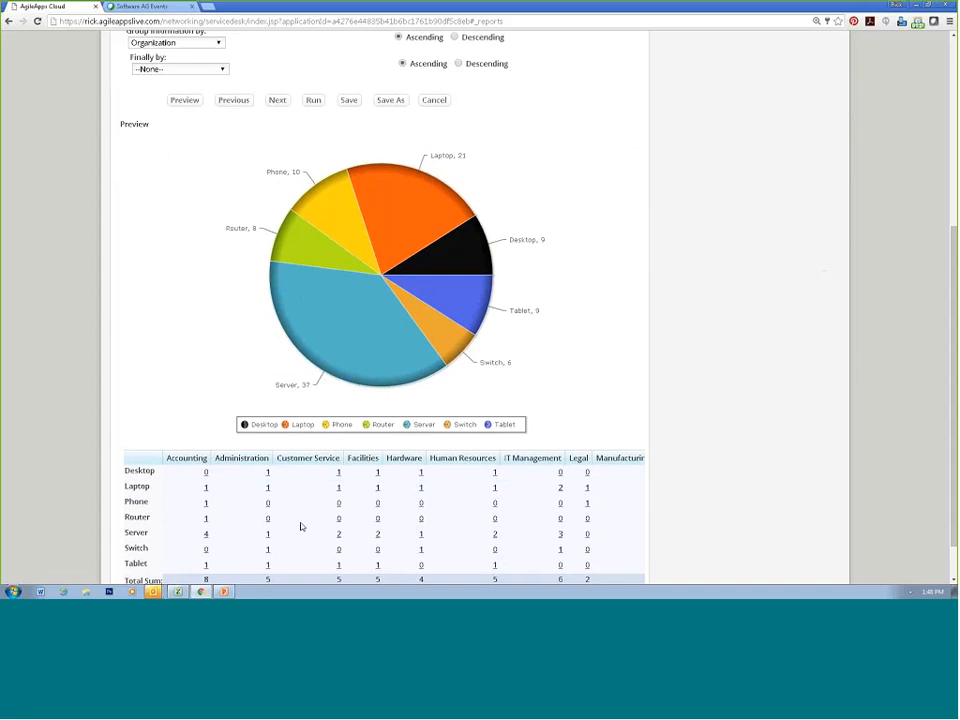
{"action": "scroll", "coordinate": [471, 319], "scroll_direction": "up", "scroll_amount": 5}
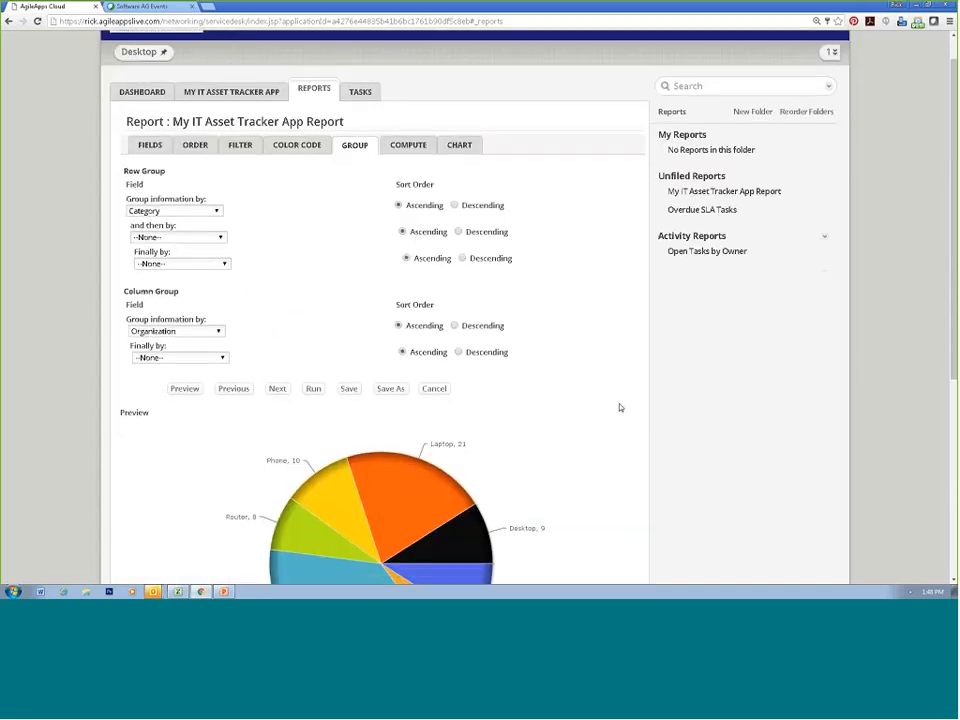
Enable record counts in the report, change its chart type to Bar Chart and preview the vertical bar chart by category
{"action": "left_click", "coordinate": [408, 156]}
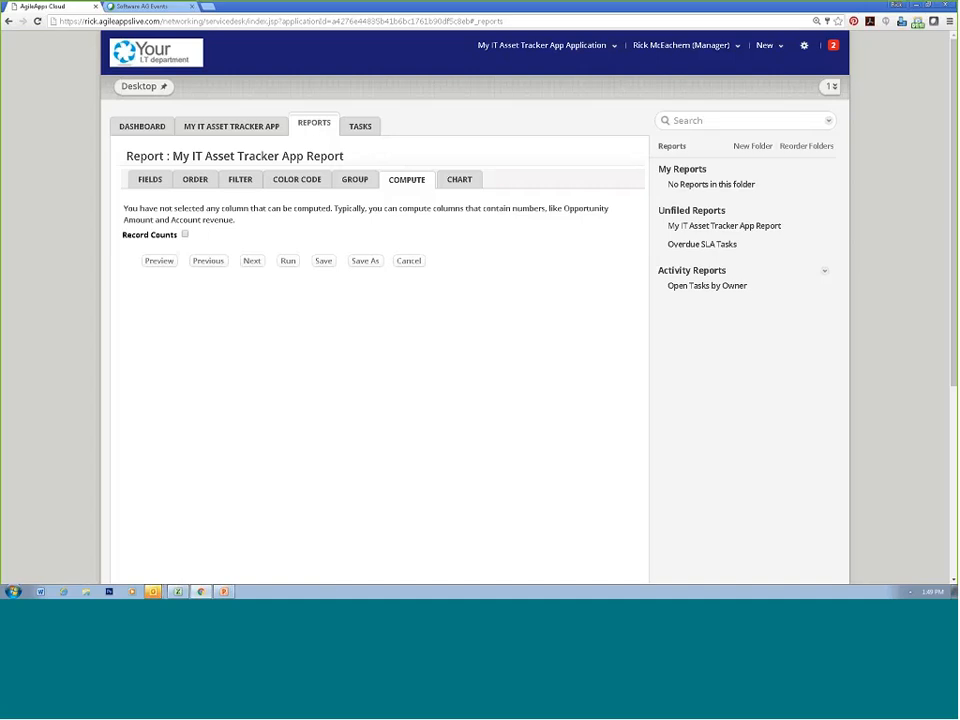
{"action": "left_click", "coordinate": [183, 234]}
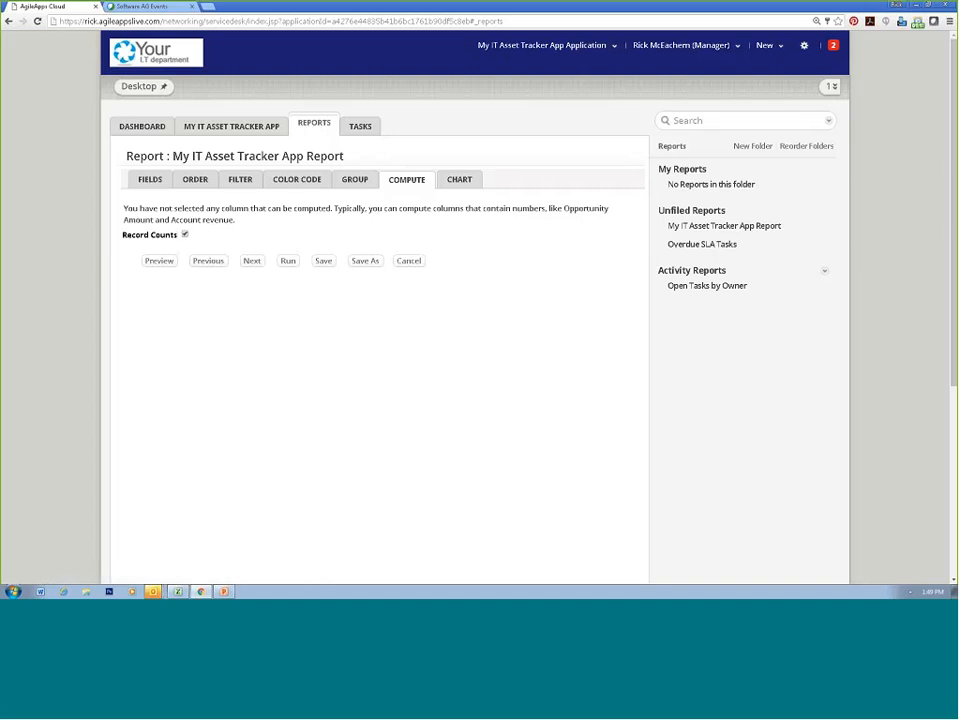
{"action": "left_click", "coordinate": [457, 181]}
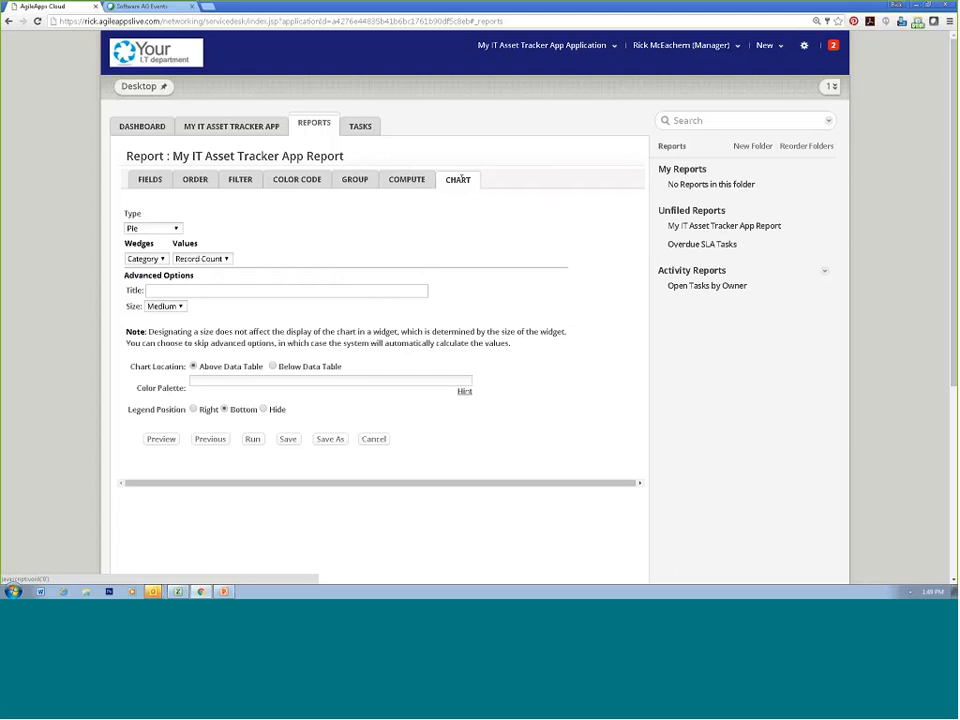
{"action": "left_click", "coordinate": [152, 229]}
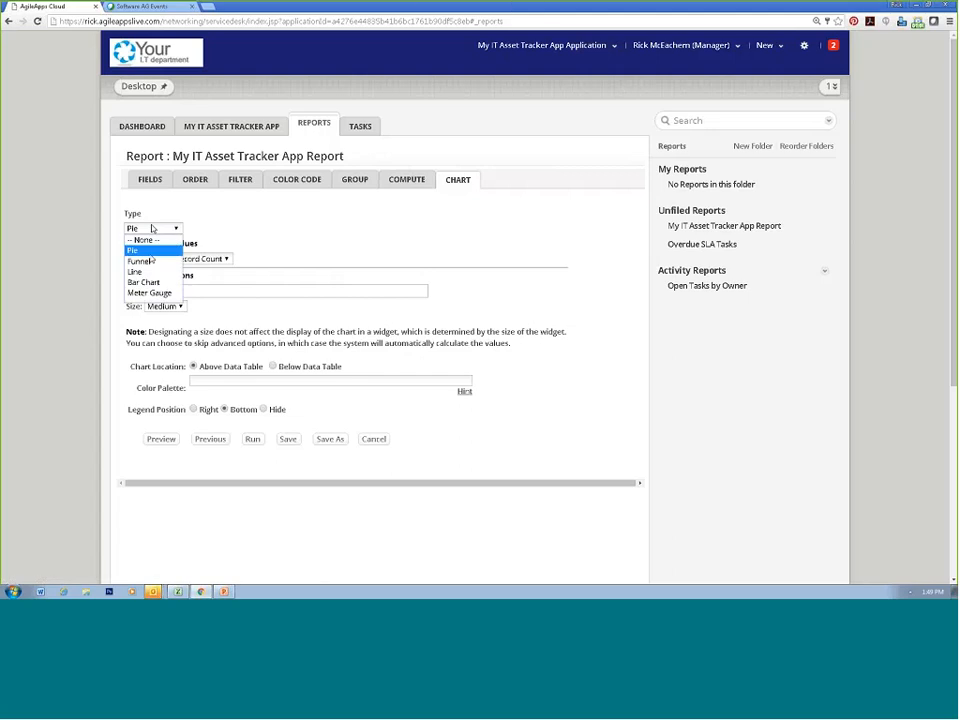
{"action": "left_click", "coordinate": [146, 282]}
{"action": "scroll", "coordinate": [338, 378], "scroll_direction": "down", "scroll_amount": 2}
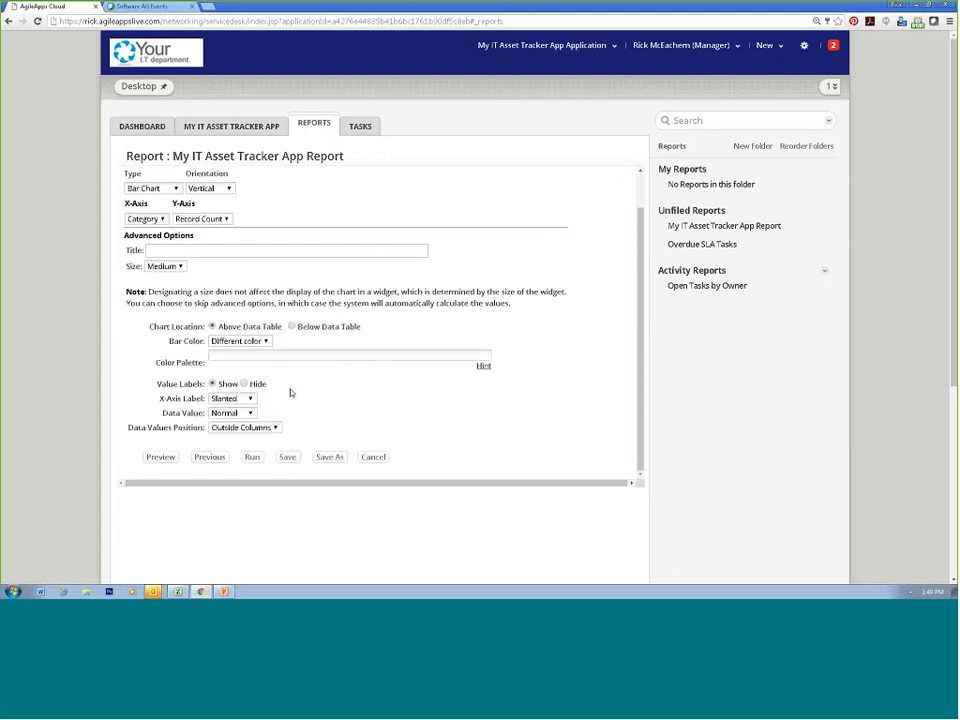
{"action": "left_click", "coordinate": [252, 457]}
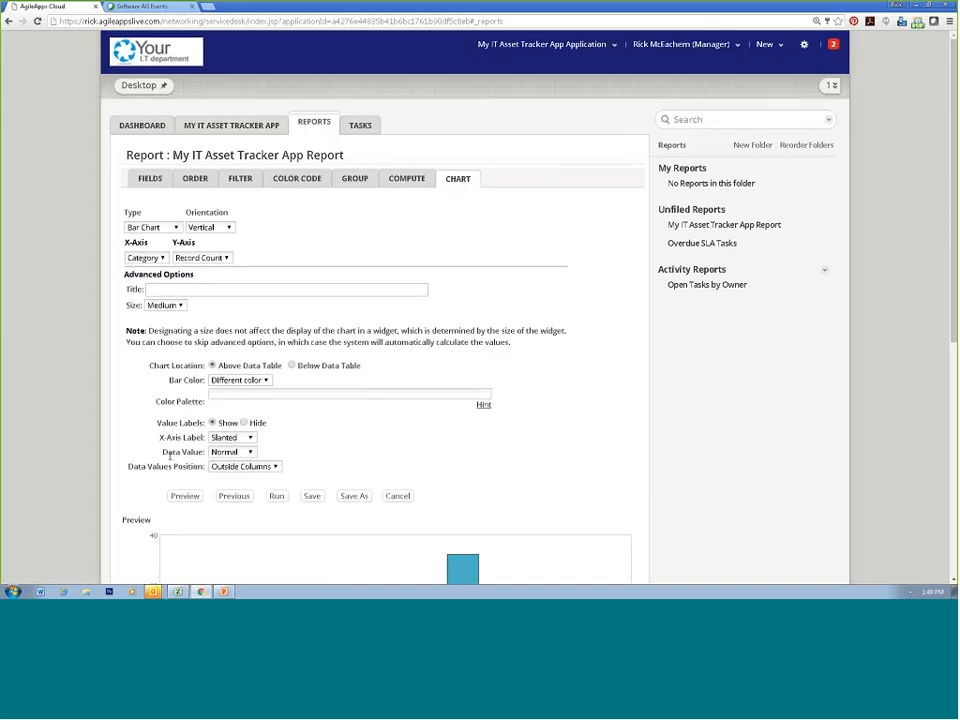
{"action": "scroll", "coordinate": [171, 456], "scroll_direction": "down", "scroll_amount": 3}
{"action": "scroll", "coordinate": [378, 395], "scroll_direction": "up", "scroll_amount": 2}
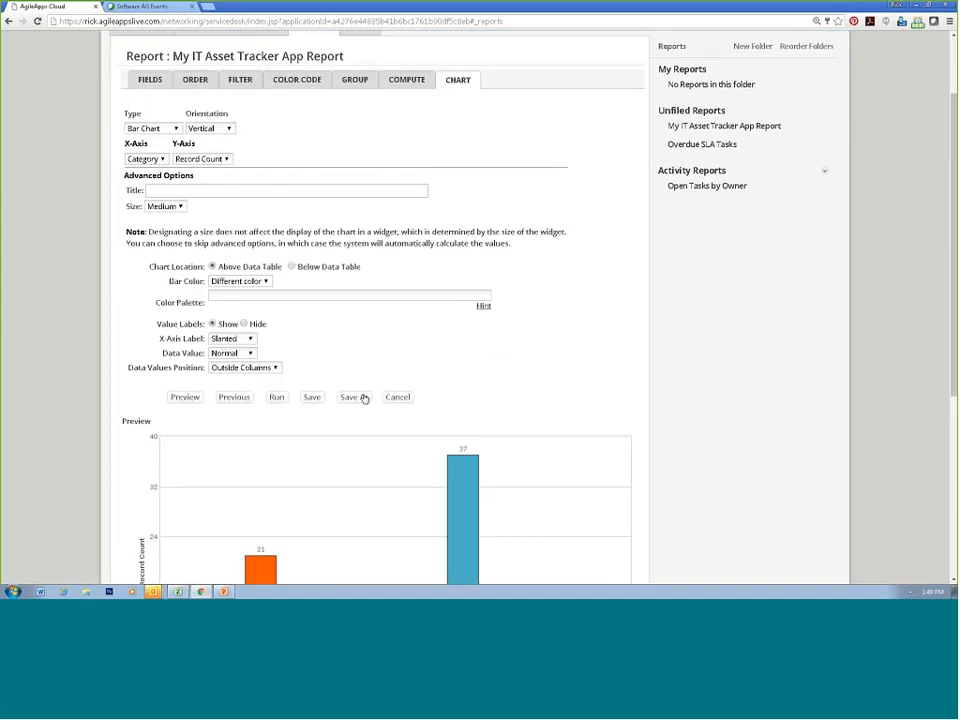
Save the report as Modified Asset Report in the My Reports folder, open the saved copy and return to the reports list
{"action": "left_click", "coordinate": [360, 397]}
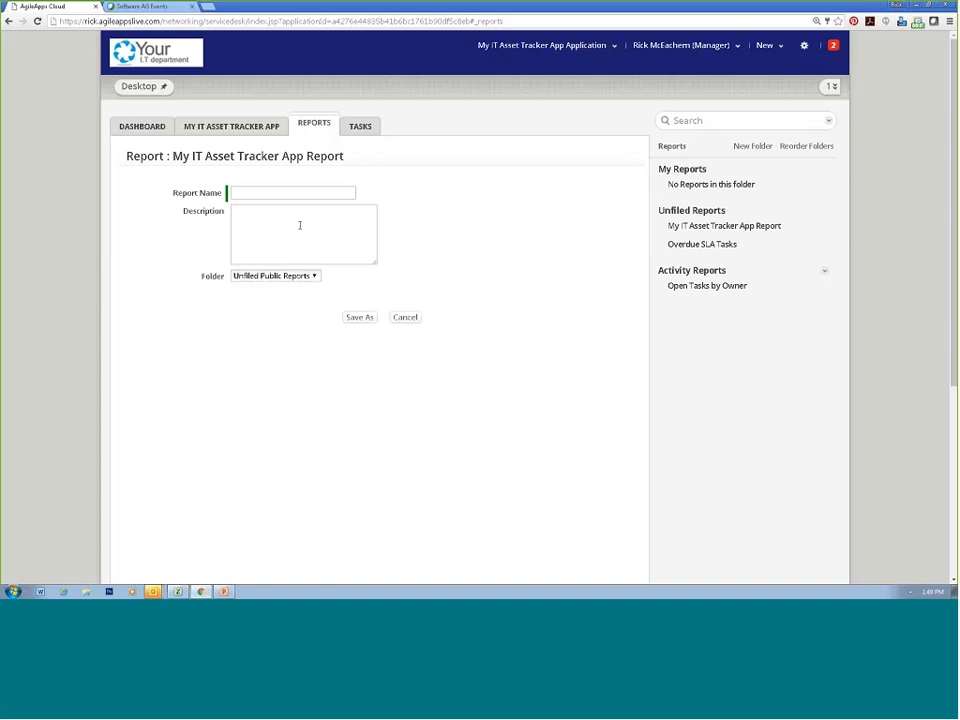
{"action": "type", "text": "Modified Asset Report"}
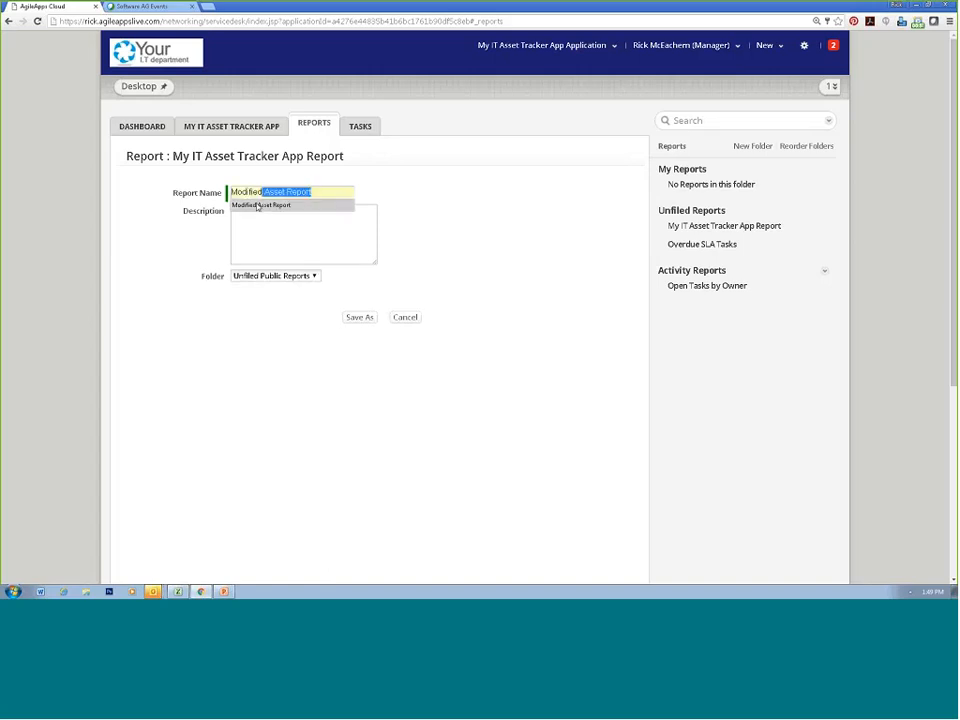
{"action": "left_click", "coordinate": [257, 206]}
{"action": "left_click", "coordinate": [275, 277]}
{"action": "left_click", "coordinate": [253, 298]}
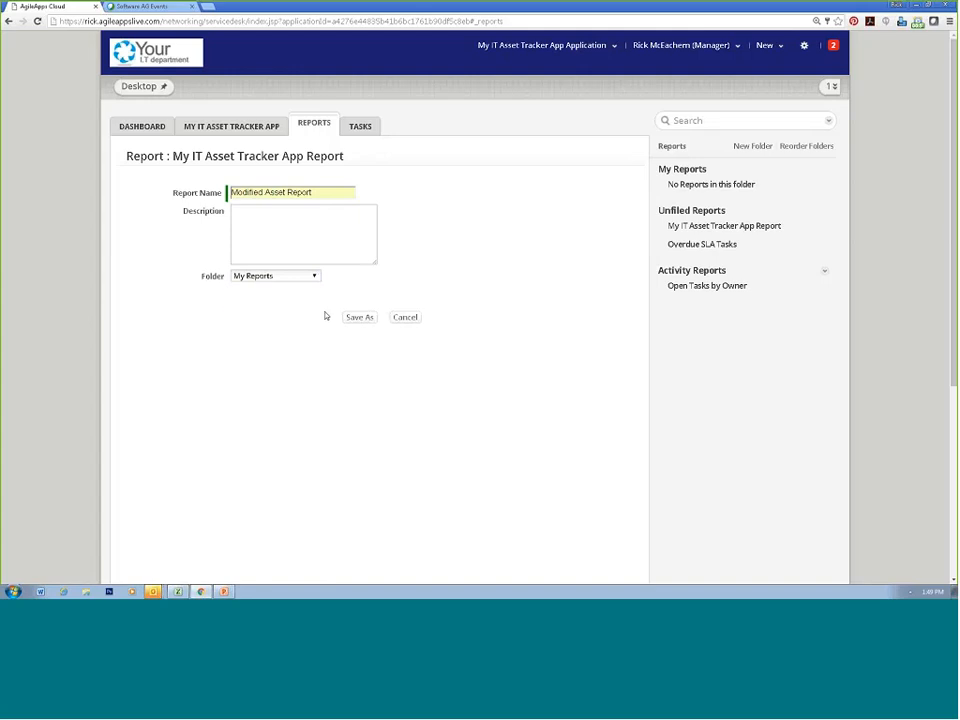
{"action": "left_click", "coordinate": [359, 318]}
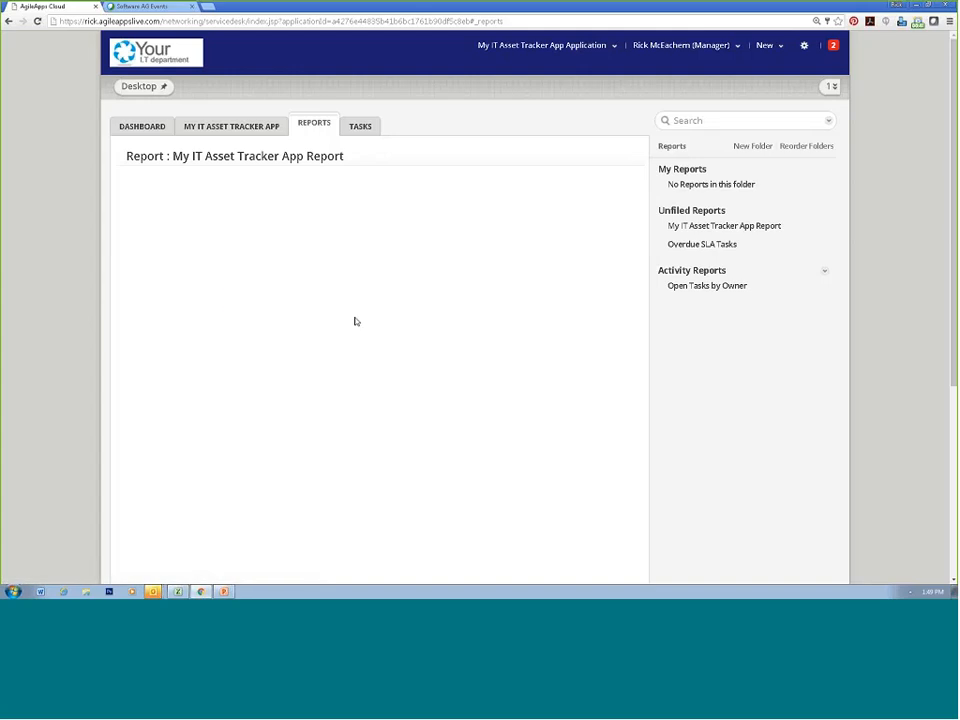
{"action": "left_click", "coordinate": [236, 210]}
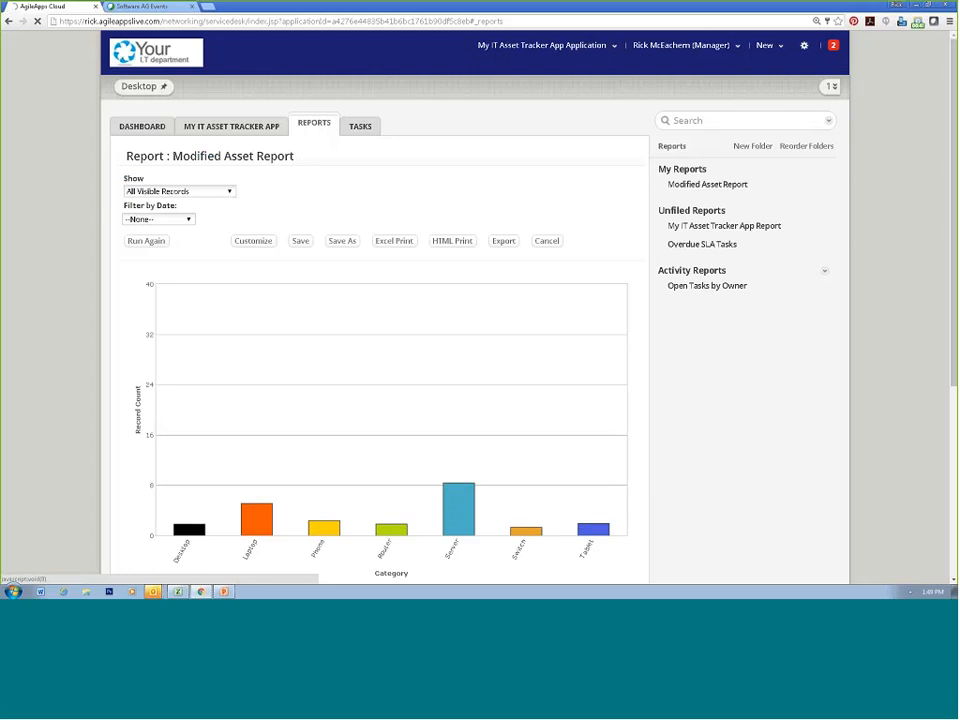
{"action": "left_click", "coordinate": [314, 124]}
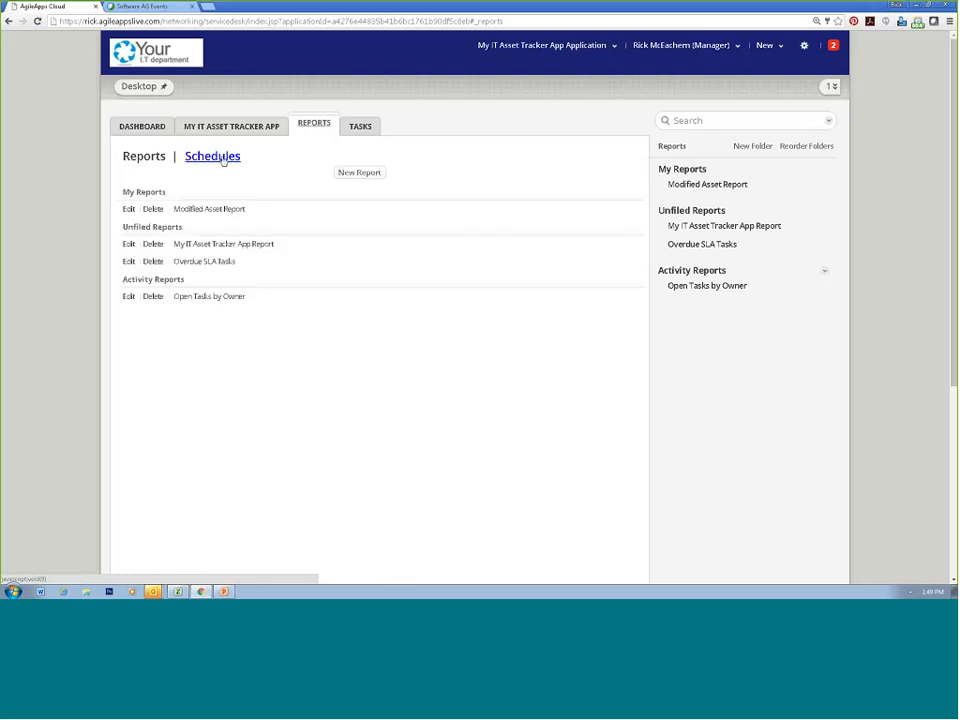
Add a Report widget for Modified Asset Report to the dashboard's left column as Table Only and look through its organization columns
{"action": "left_click", "coordinate": [143, 125]}
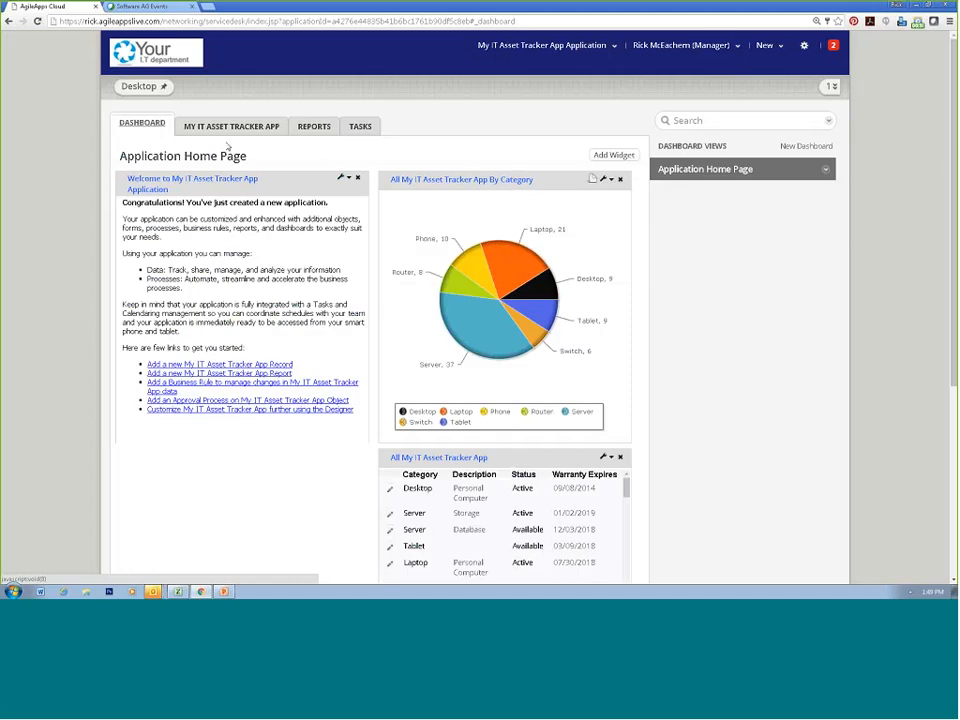
{"action": "left_click", "coordinate": [627, 158]}
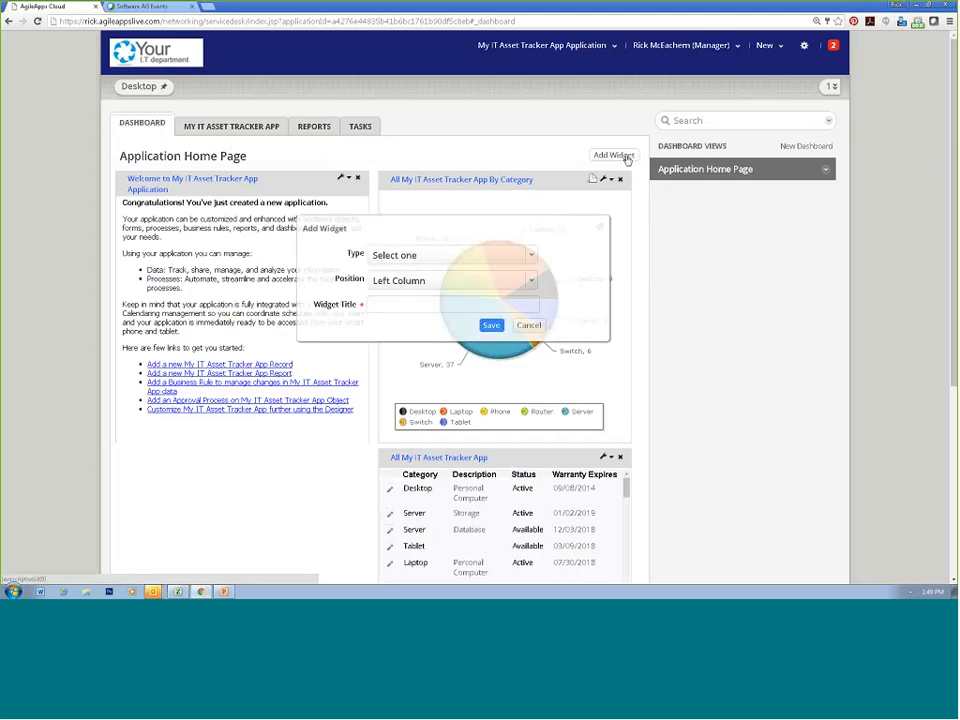
{"action": "left_click", "coordinate": [505, 259]}
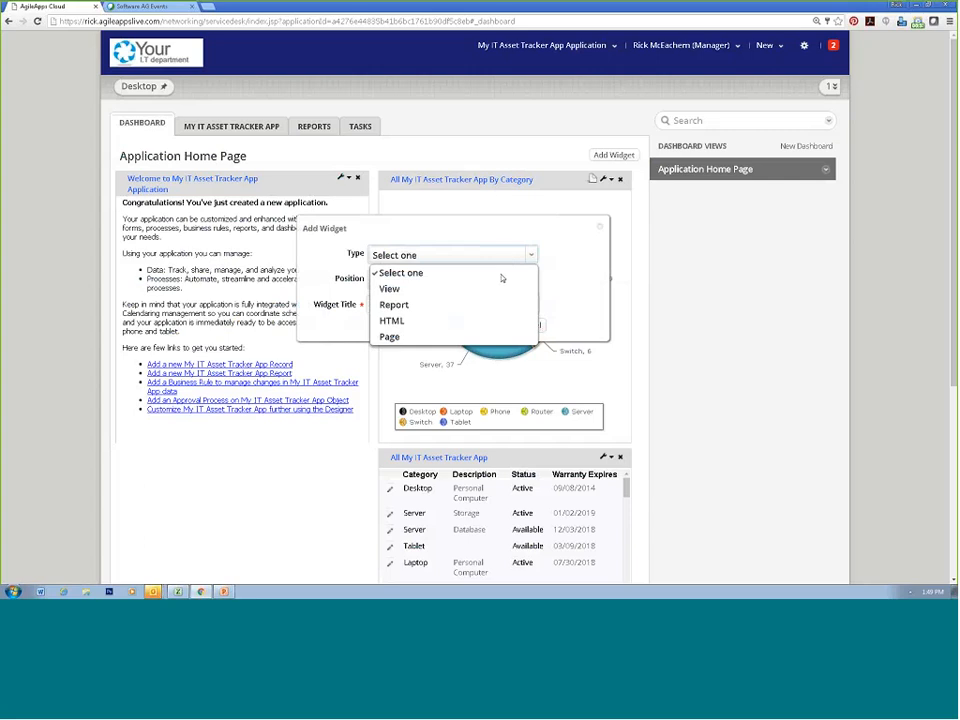
{"action": "left_click", "coordinate": [485, 304]}
{"action": "left_click", "coordinate": [501, 281]}
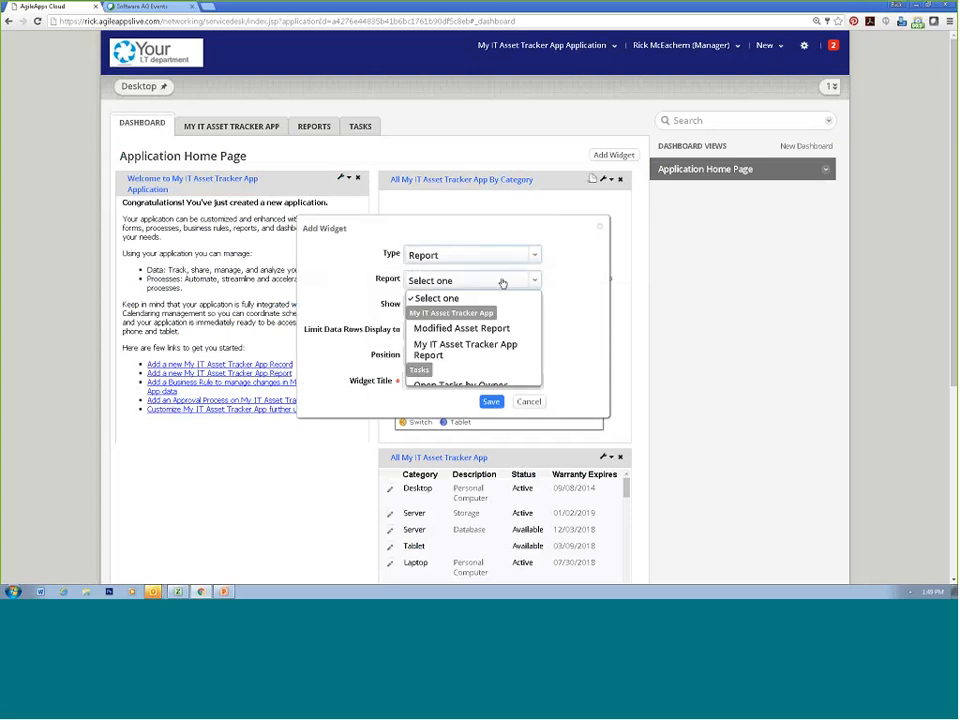
{"action": "left_click", "coordinate": [497, 329]}
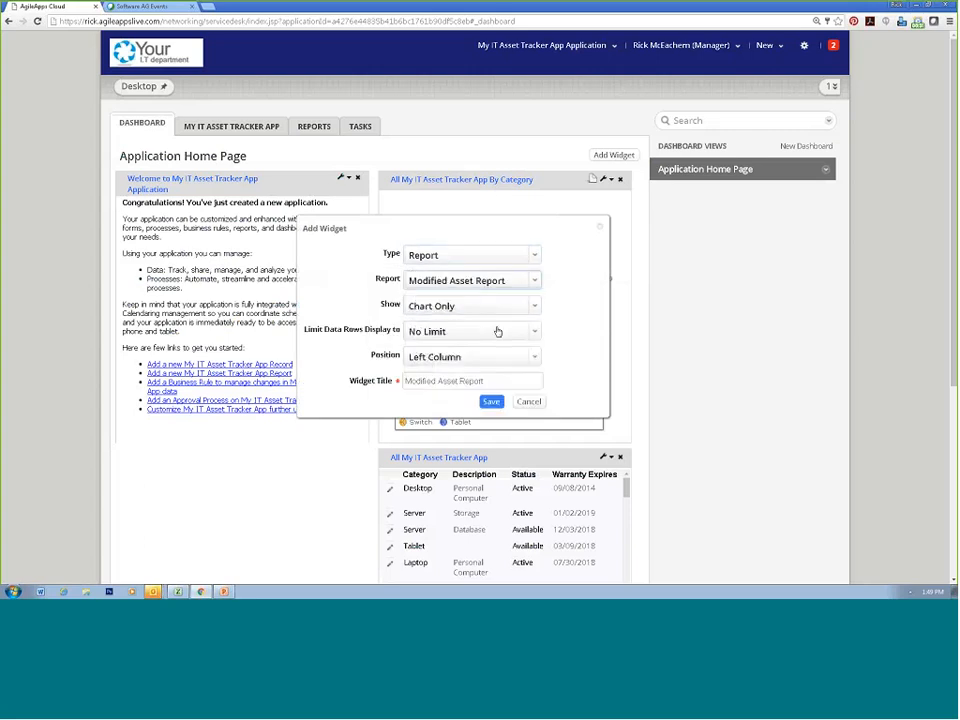
{"action": "left_click", "coordinate": [504, 312]}
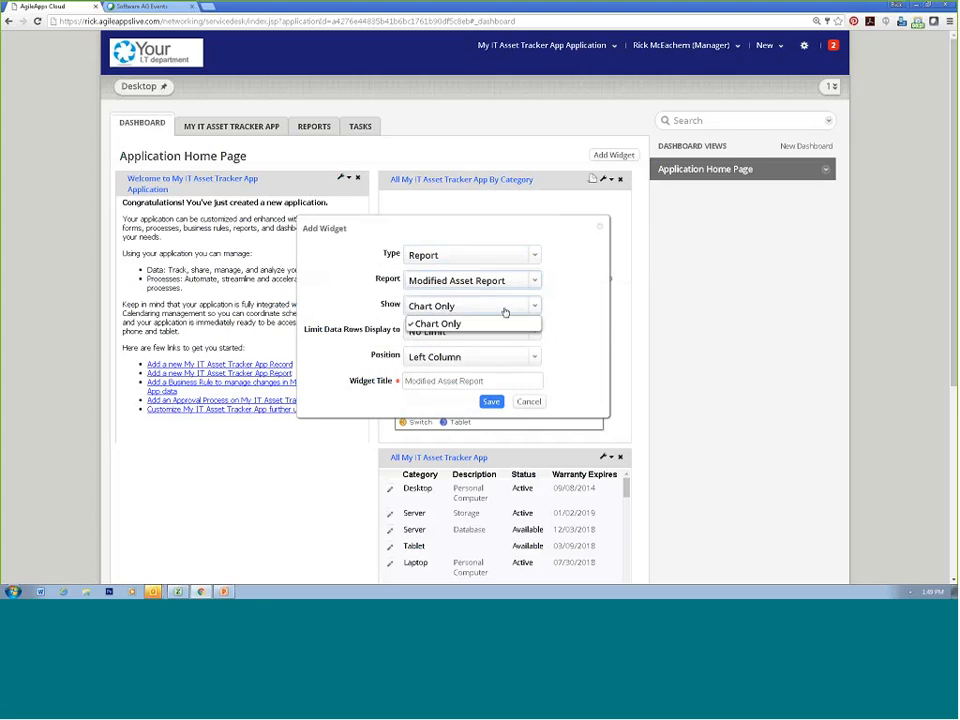
{"action": "left_click", "coordinate": [499, 339]}
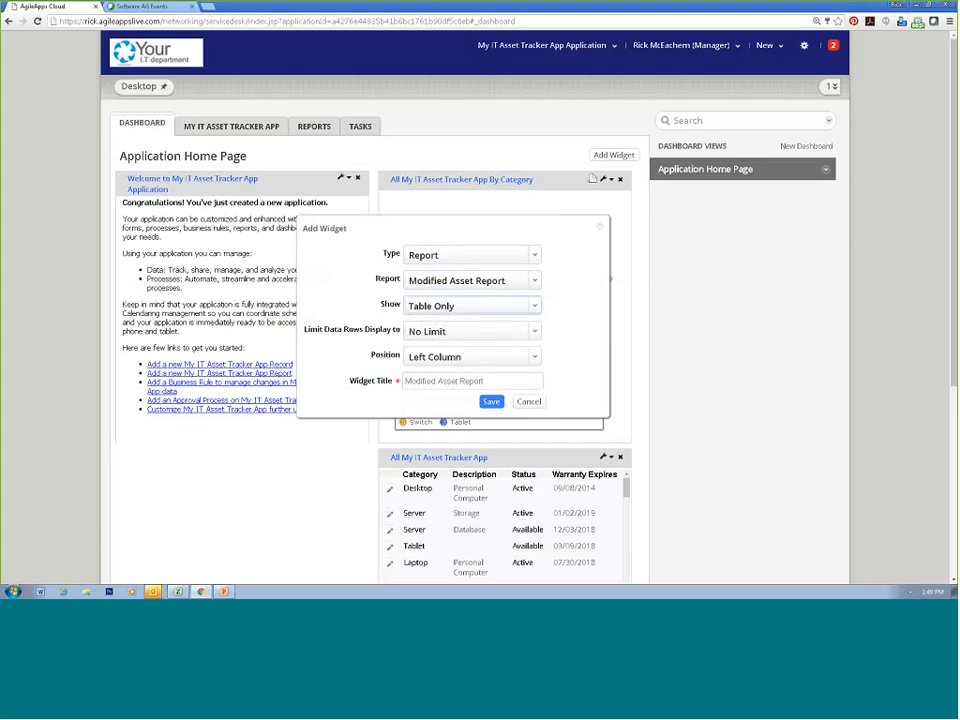
{"action": "left_click", "coordinate": [491, 401]}
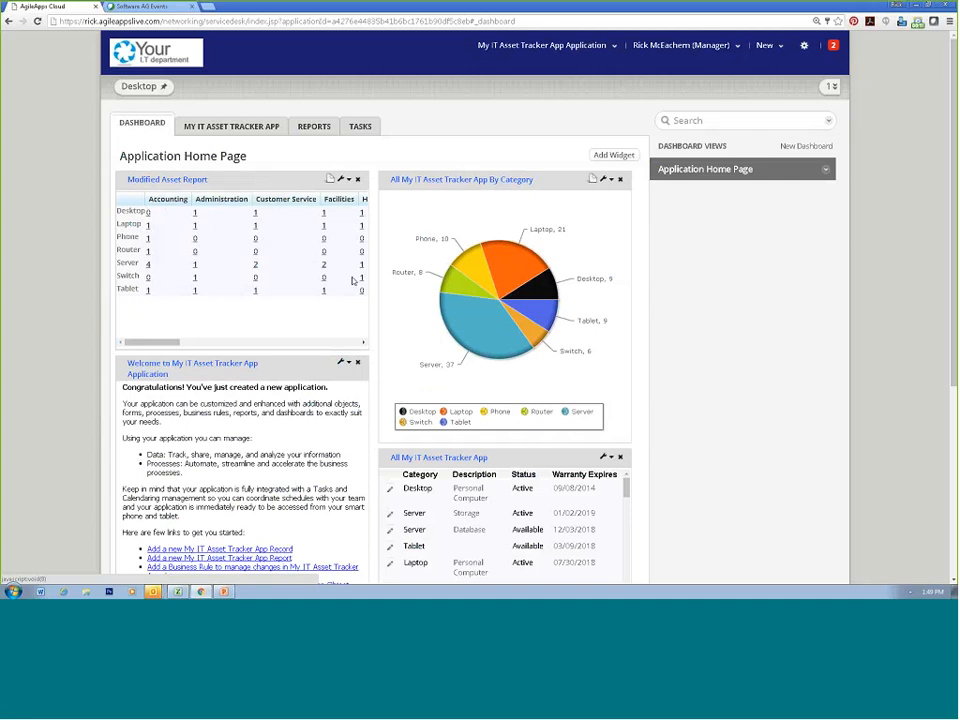
{"action": "left_click", "coordinate": [352, 344]}
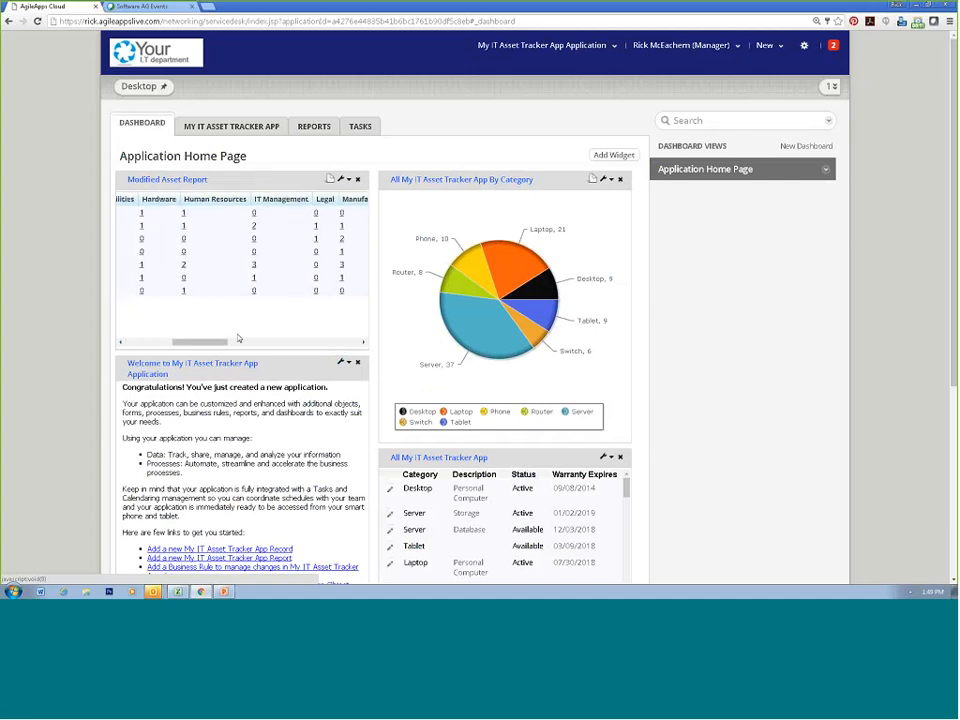
{"action": "left_click_drag", "start_coordinate": [219, 345], "coordinate": [157, 342]}
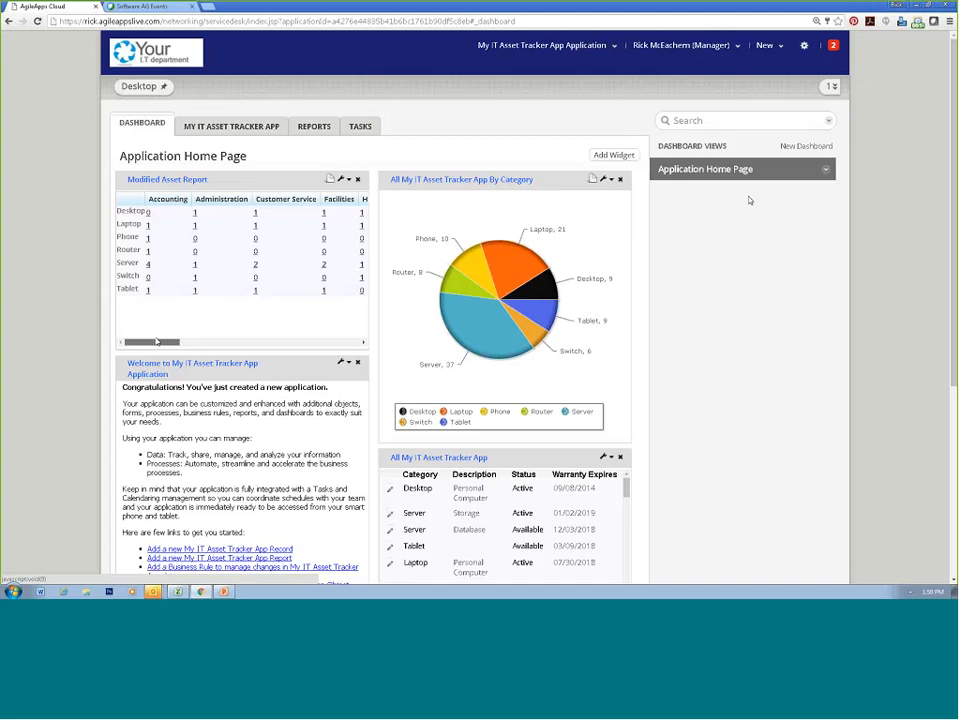
Change servicedesk to mobile in the Mobile/RWD Tester's URL and launch the app in a portrait iPhone 6 window
{"action": "left_click", "coordinate": [901, 21]}
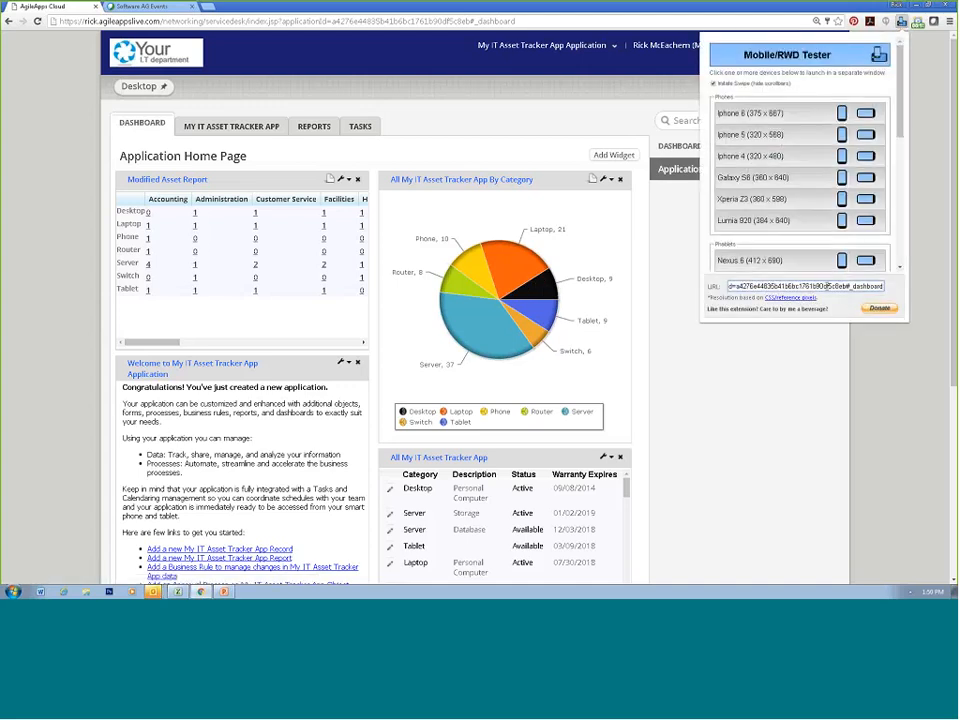
{"action": "left_click_drag", "start_coordinate": [828, 287], "coordinate": [705, 289]}
{"action": "left_click", "coordinate": [816, 286]}
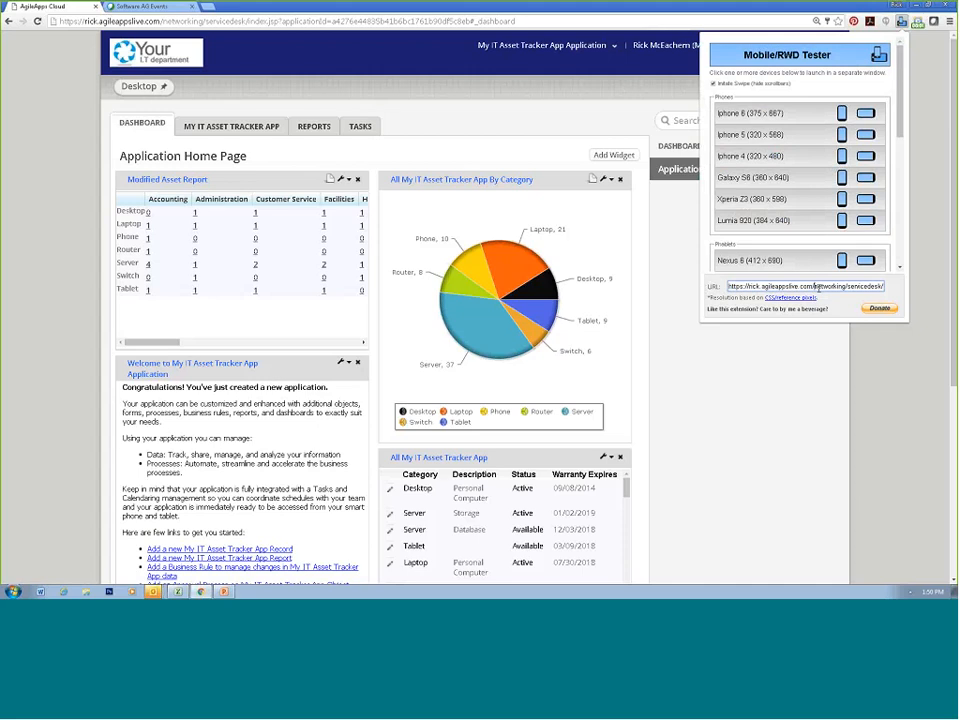
{"action": "left_click_drag", "start_coordinate": [883, 287], "coordinate": [852, 287]}
{"action": "key", "text": "BackSpace"}
{"action": "type", "text": "dmobile/in"}
{"action": "left_click", "coordinate": [843, 116]}
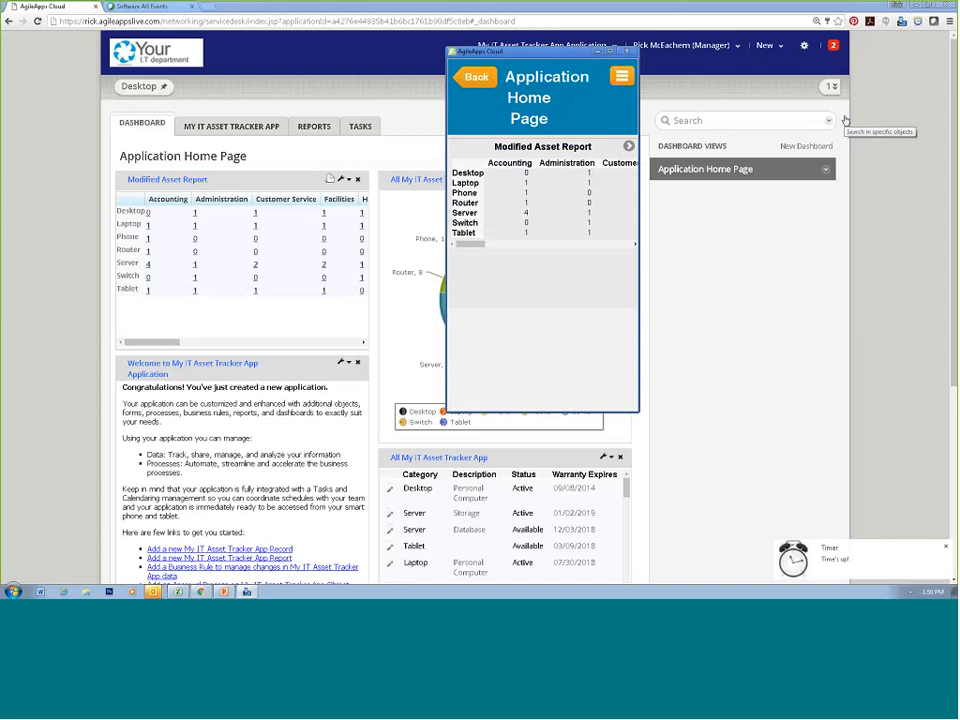
Go to the My IT Asset Tracker App records in the mobile window and review the details of the first Desktop record
{"action": "left_click", "coordinate": [478, 80]}
{"action": "left_click", "coordinate": [530, 222]}
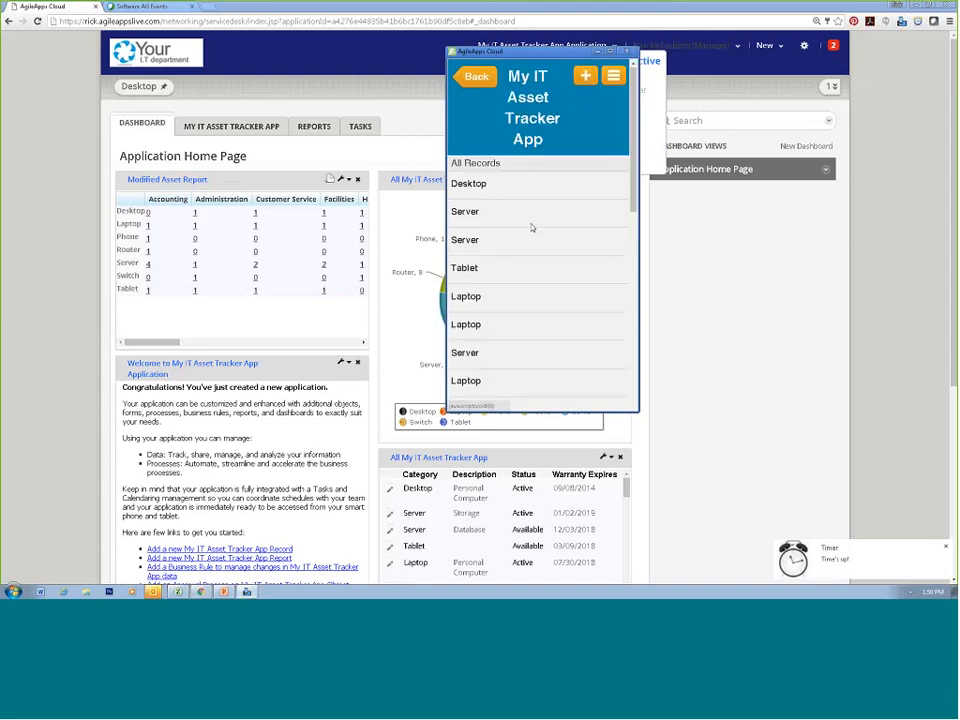
{"action": "left_click", "coordinate": [492, 183]}
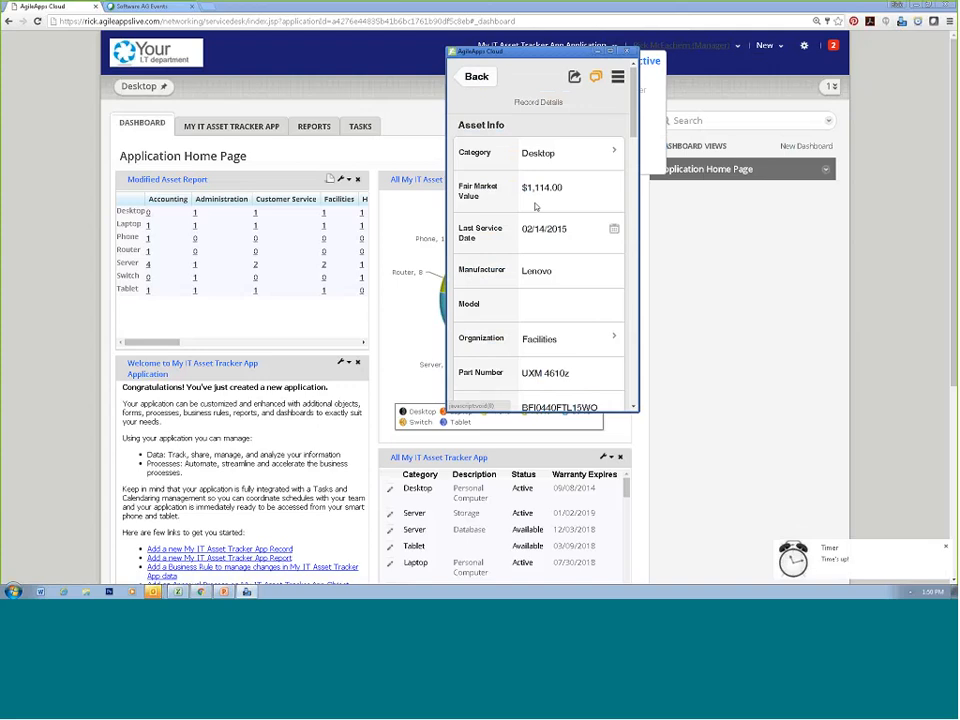
{"action": "scroll", "coordinate": [535, 206], "scroll_direction": "down", "scroll_amount": 6}
{"action": "scroll", "coordinate": [534, 206], "scroll_direction": "up", "scroll_amount": 6}
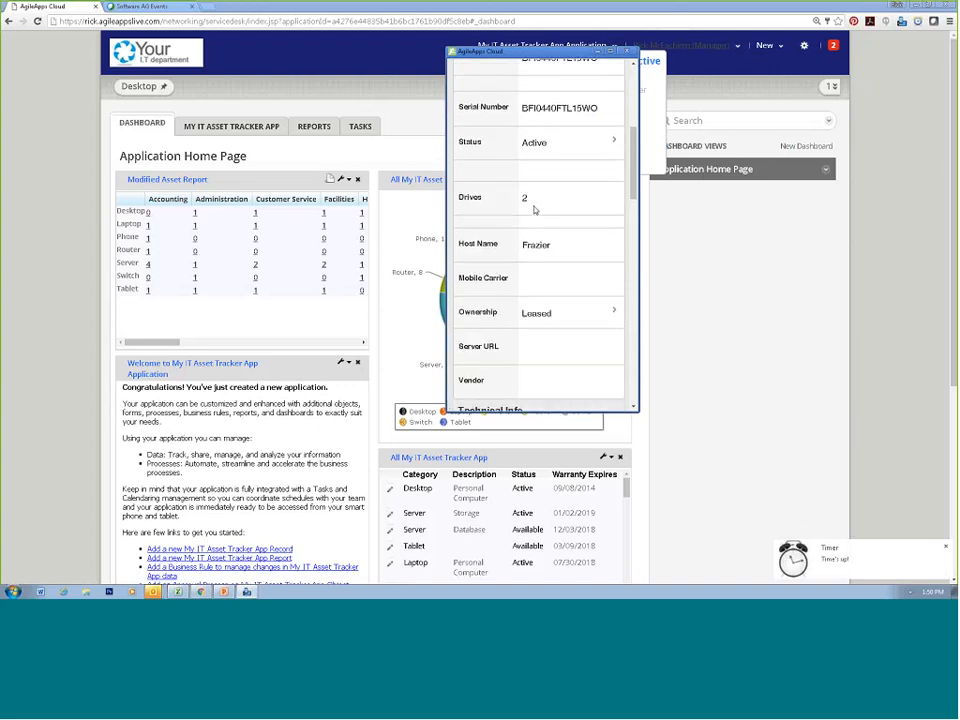
Examine the mobile record's side information, including its owner, tasks, processes and files
{"action": "left_click", "coordinate": [617, 77]}
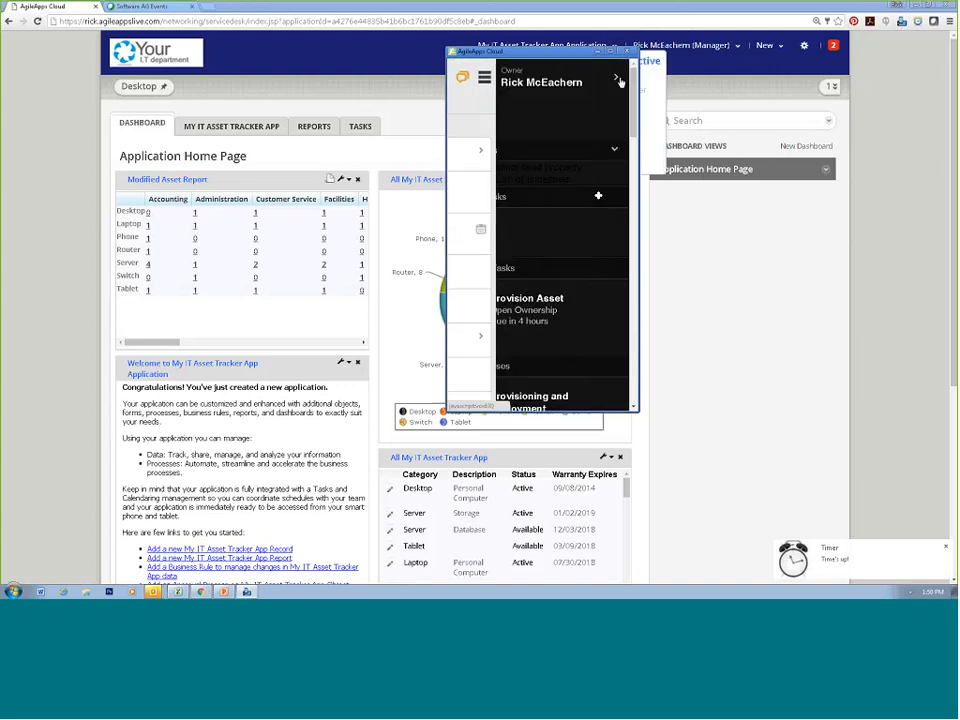
{"action": "scroll", "coordinate": [561, 210], "scroll_direction": "down", "scroll_amount": 5}
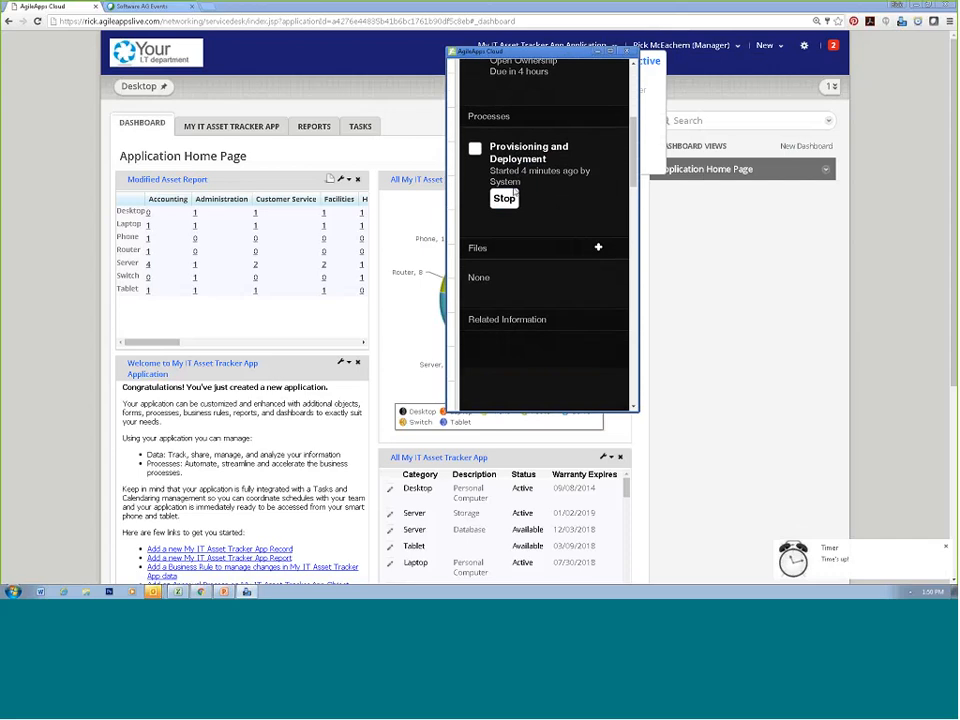
{"action": "scroll", "coordinate": [551, 143], "scroll_direction": "up", "scroll_amount": 3}
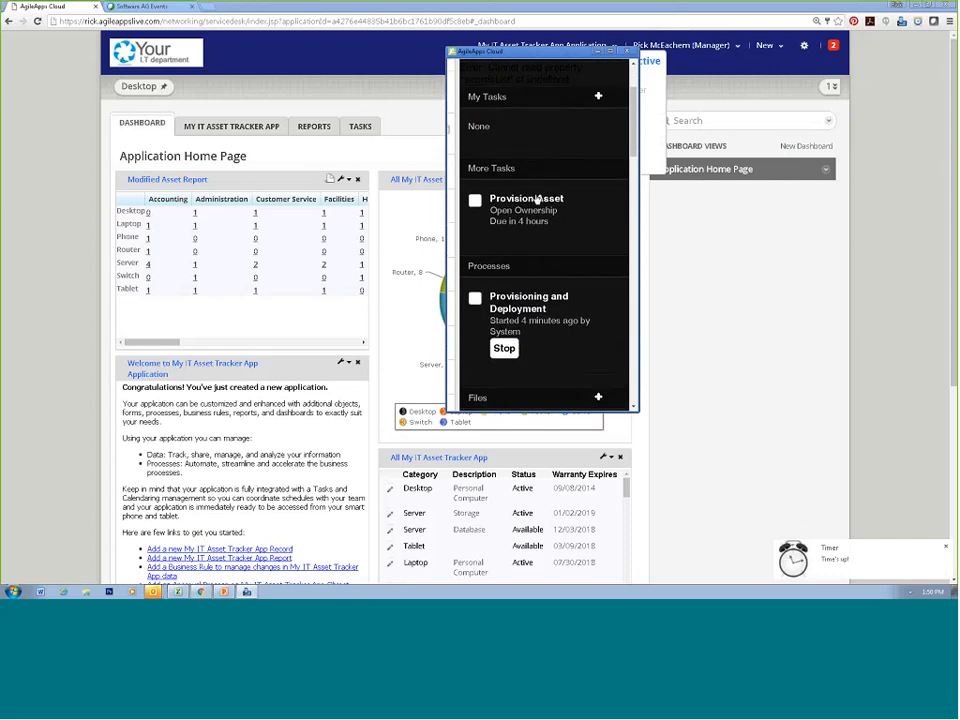
{"action": "scroll", "coordinate": [550, 195], "scroll_direction": "up", "scroll_amount": 2}
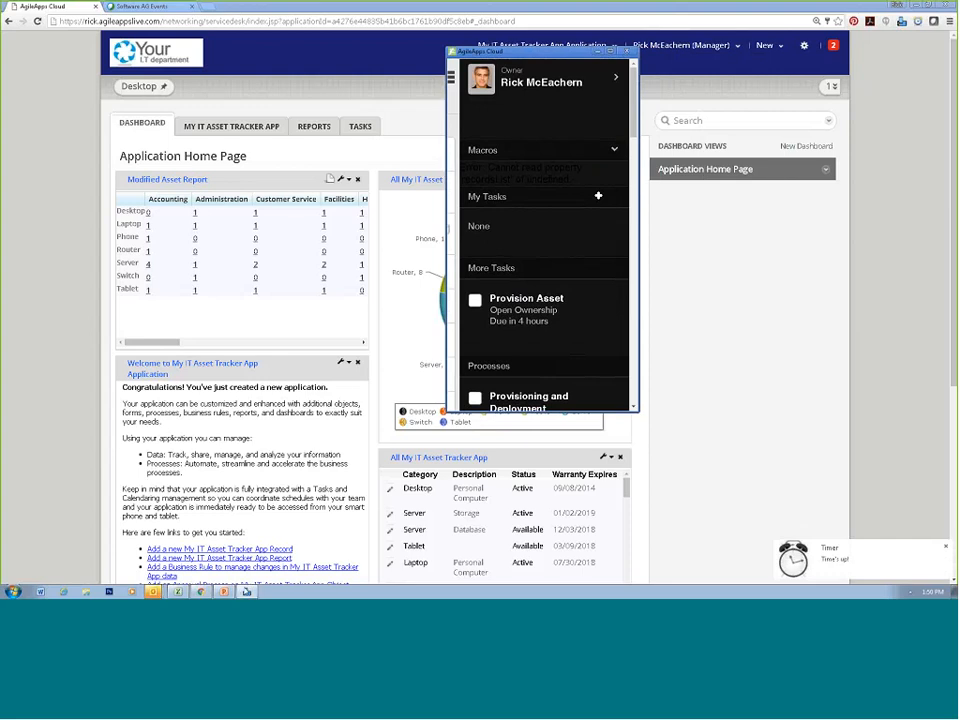
Switch to the PowerPoint presentation and start the slide show from the Upcoming Live Demos slide
{"action": "left_click", "coordinate": [224, 592]}
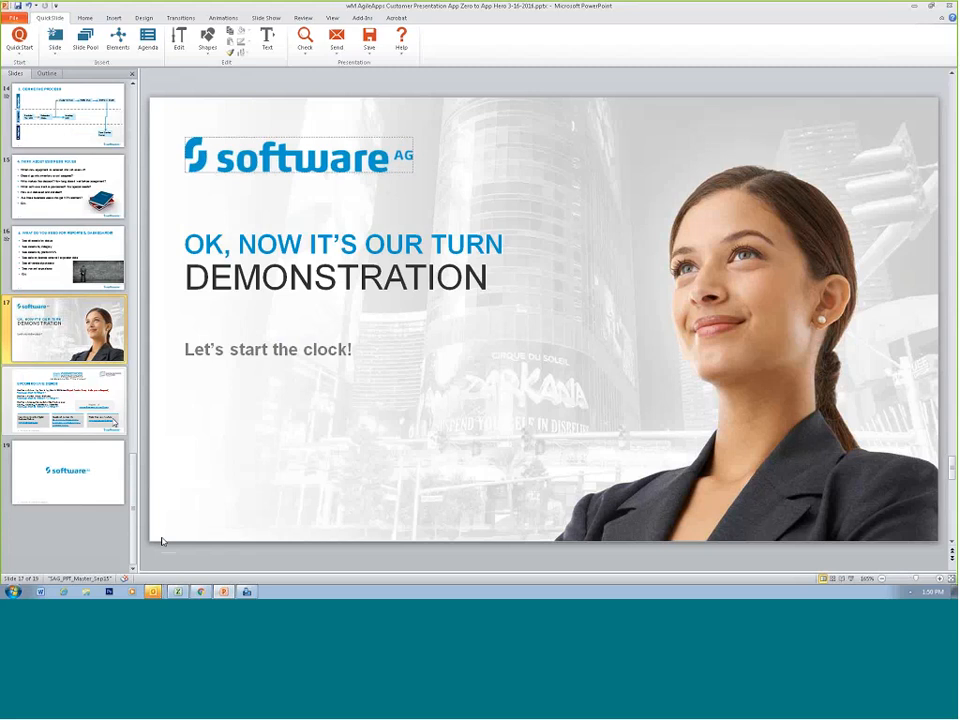
{"action": "key", "text": "Down"}
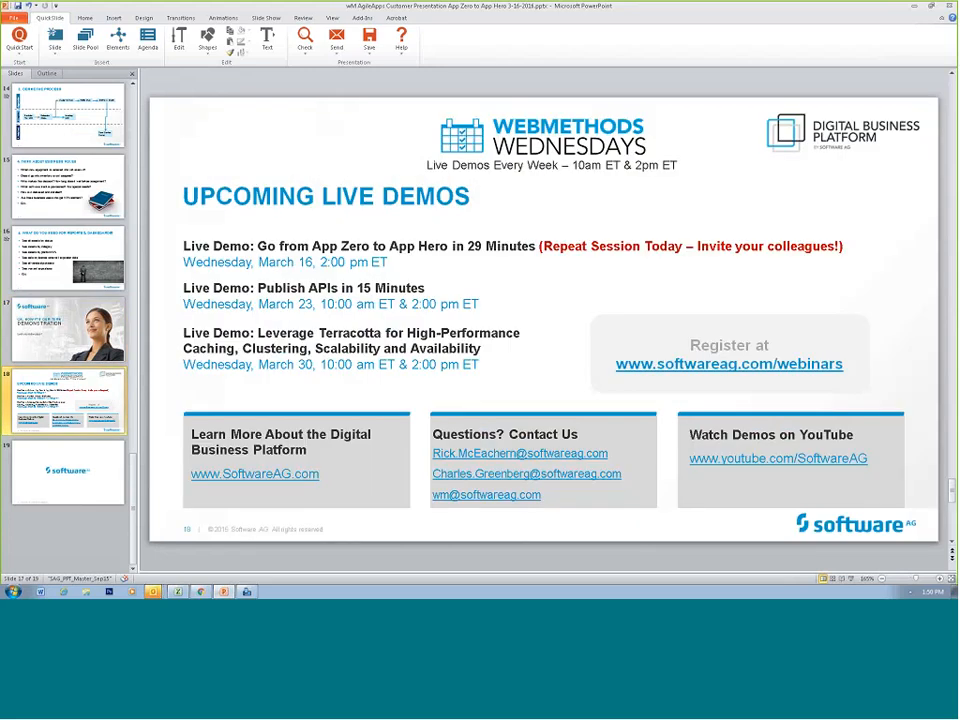
{"action": "left_click", "coordinate": [848, 579]}
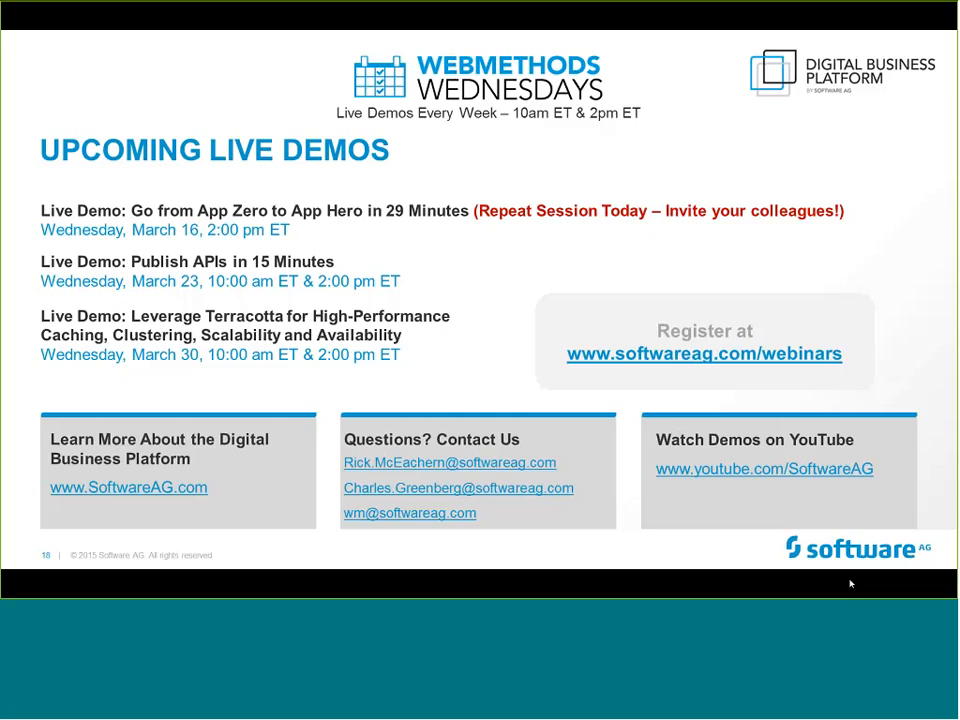